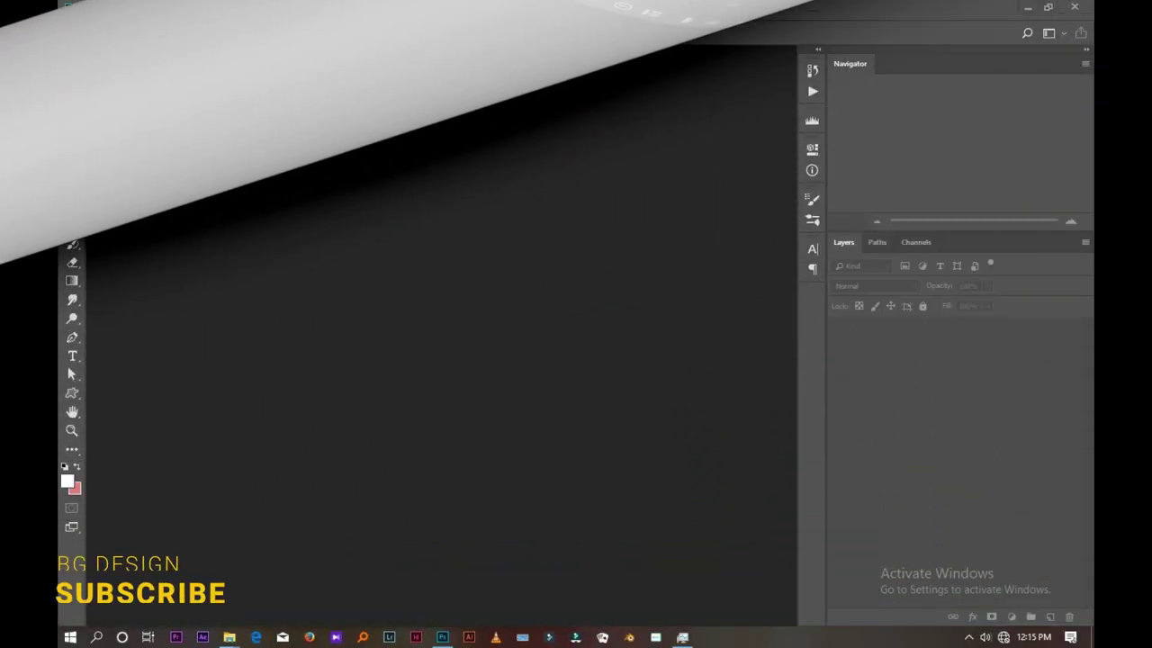
- Create a white 21 × 29.7 cm, 300 ppi RGB document named 'move poster'
left_click(96, 9)
left_click(107, 25)
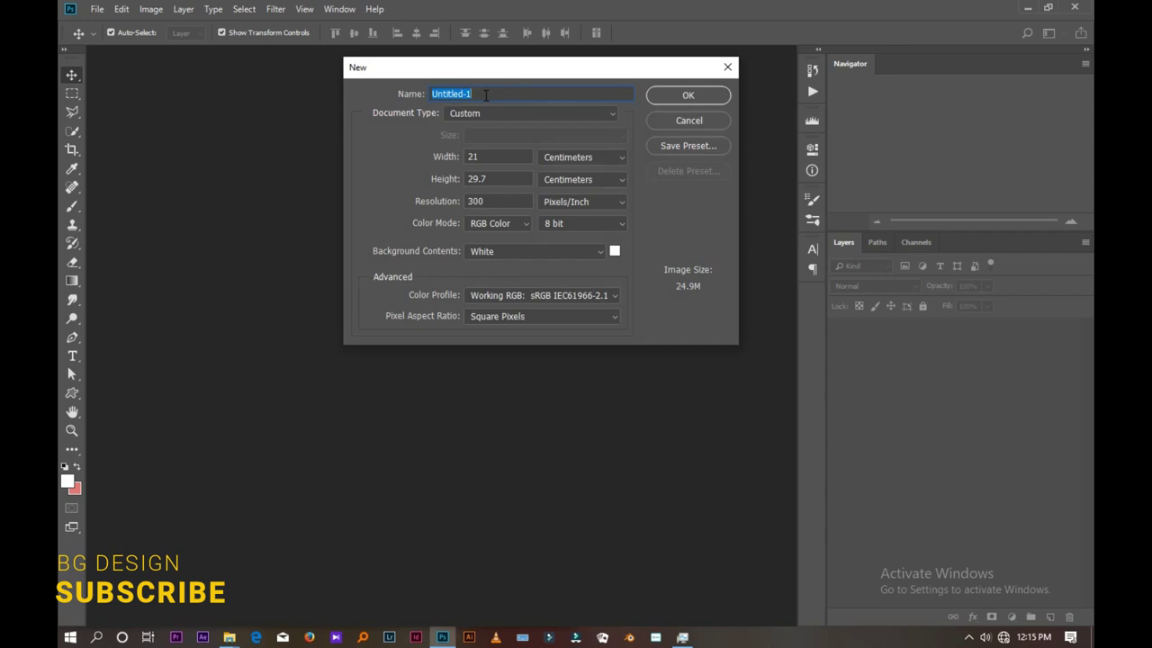
type("move poster")
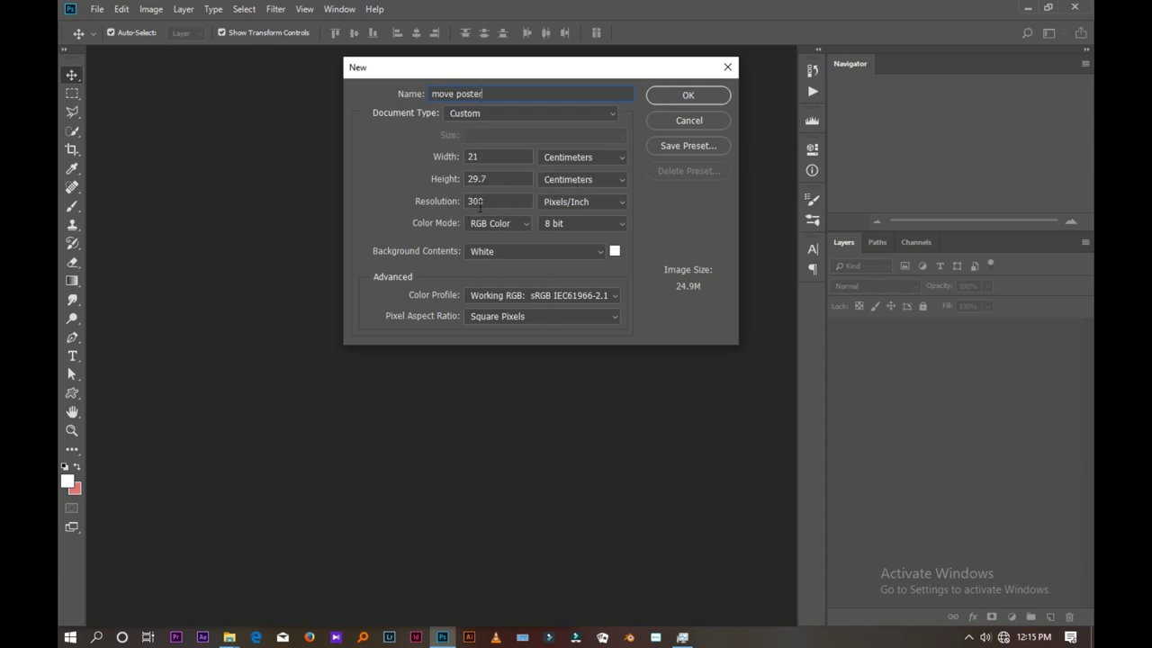
left_click(661, 97)
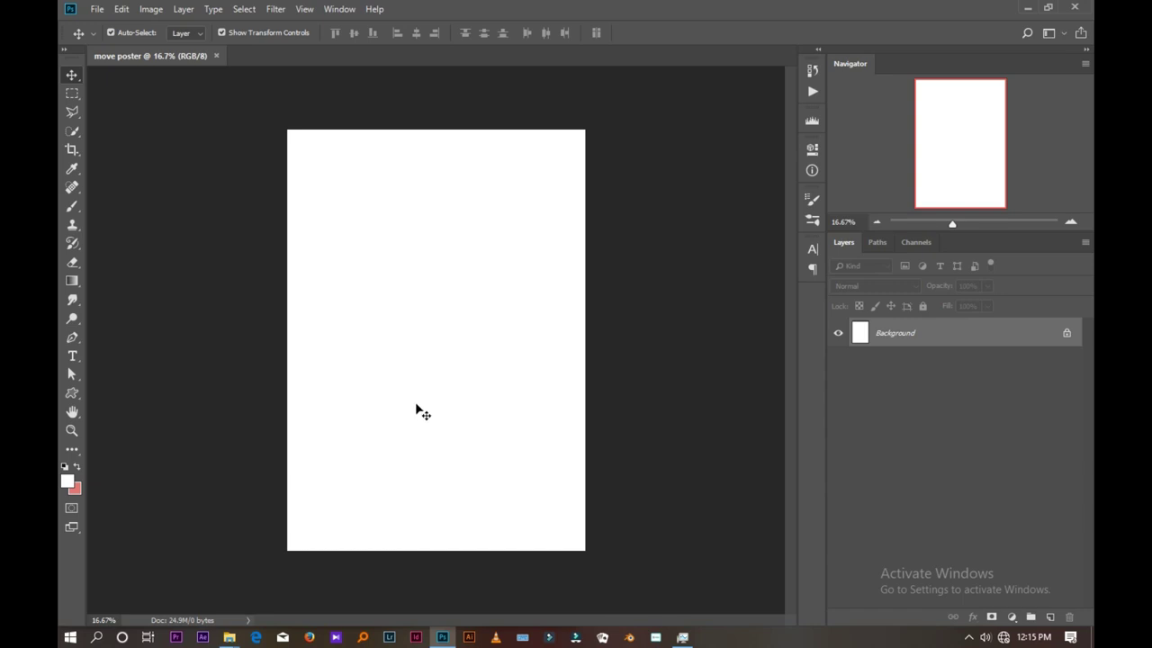
- Place the prison yard photo into the poster as an embedded layer
left_click(92, 11)
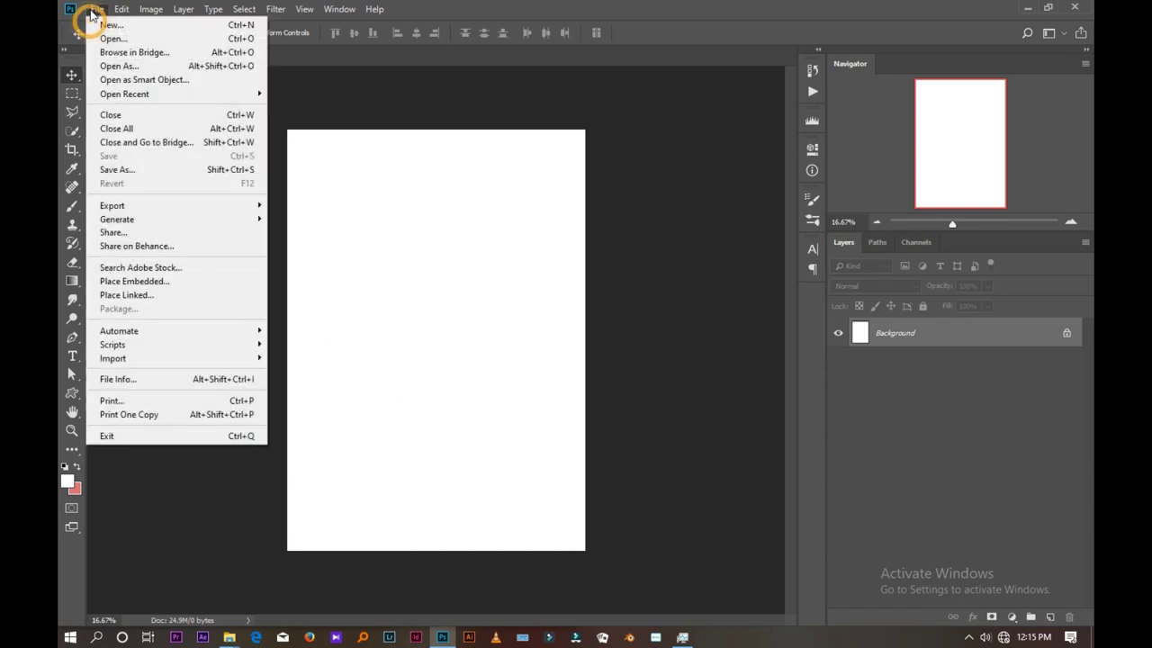
left_click(132, 285)
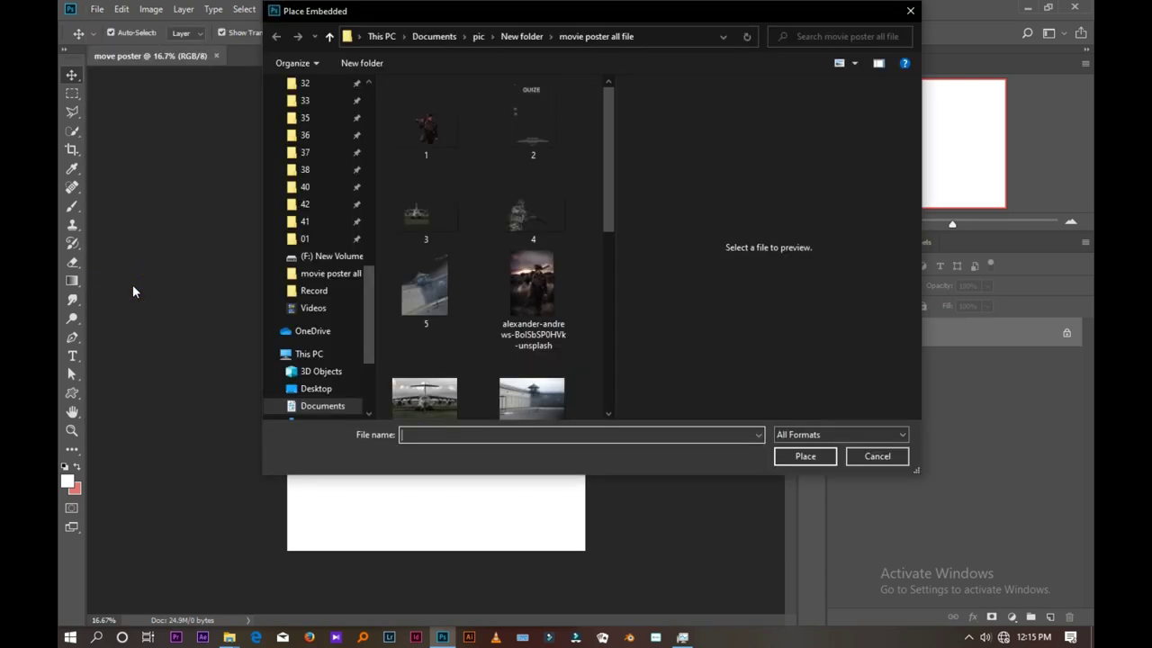
left_click_drag(614, 352, 684, 352)
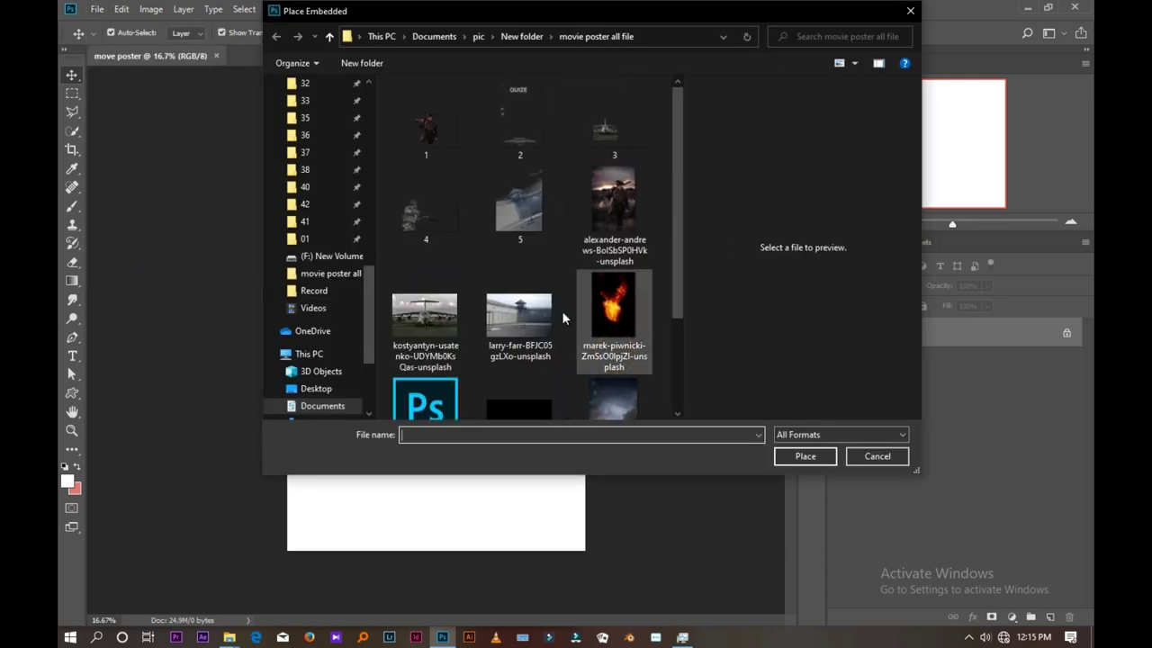
left_click(537, 315)
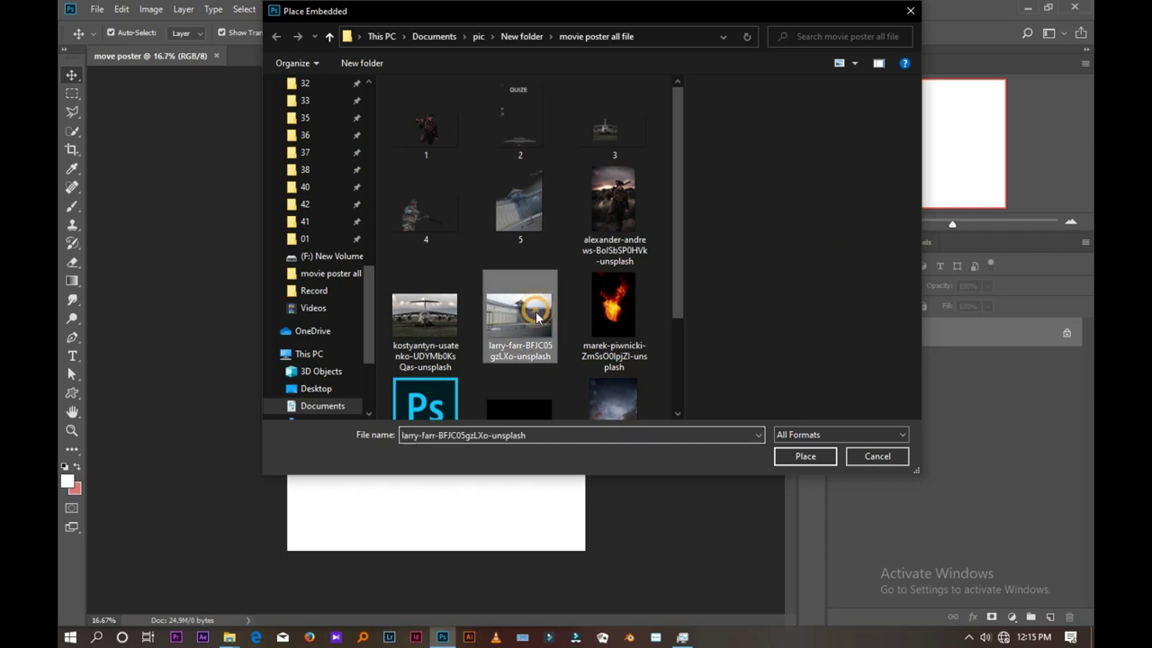
left_click(801, 457)
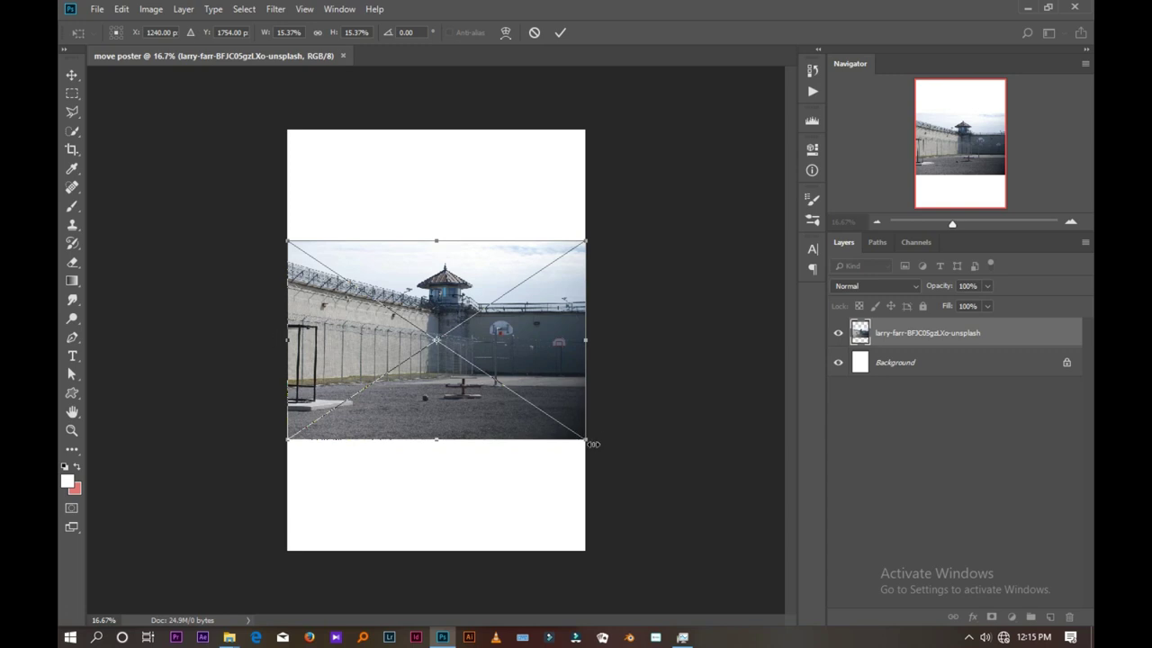
- Enlarge the prison photo slightly and move it down to the page bottom
left_click_drag(586, 442, 598, 452)
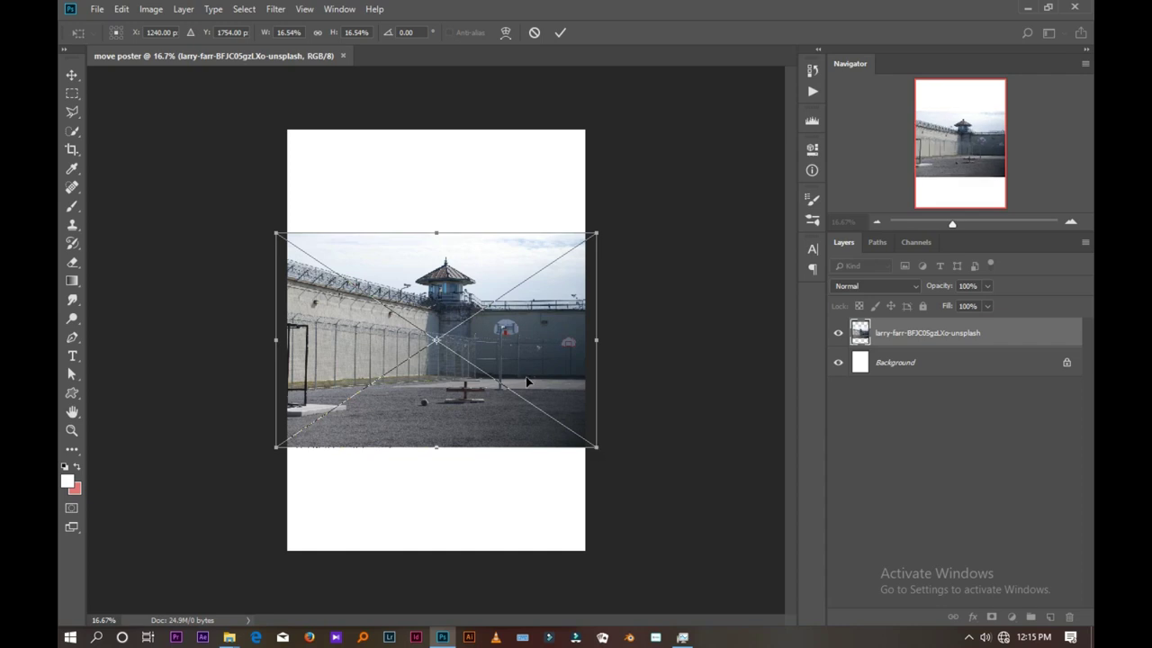
left_click(560, 32)
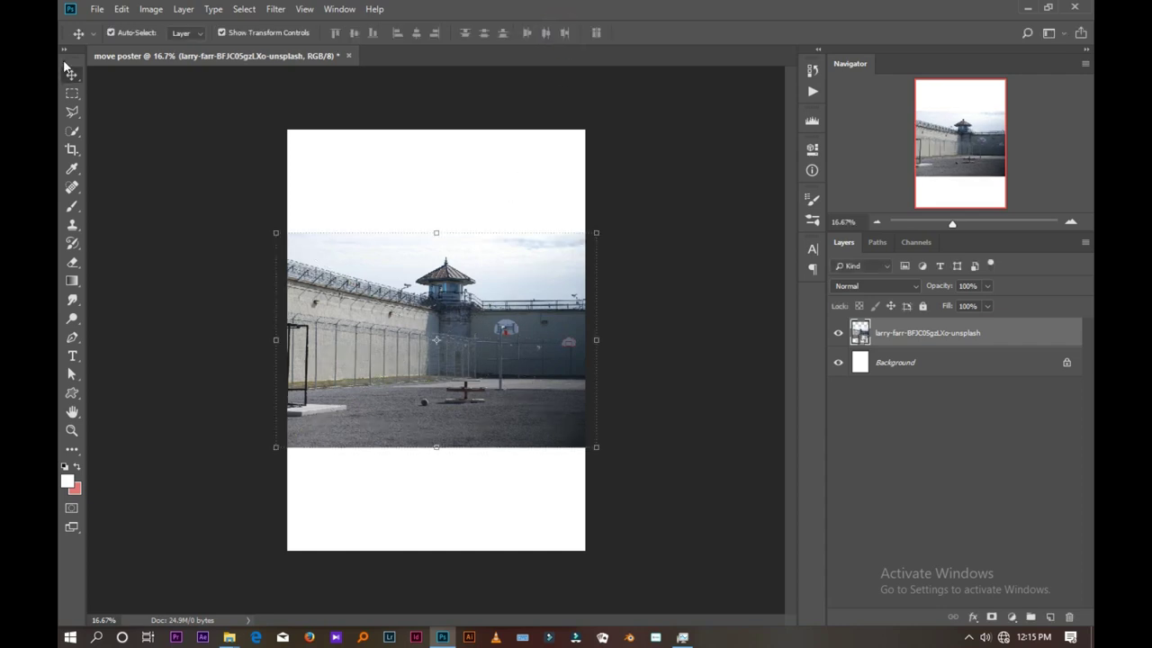
left_click_drag(489, 318, 496, 430)
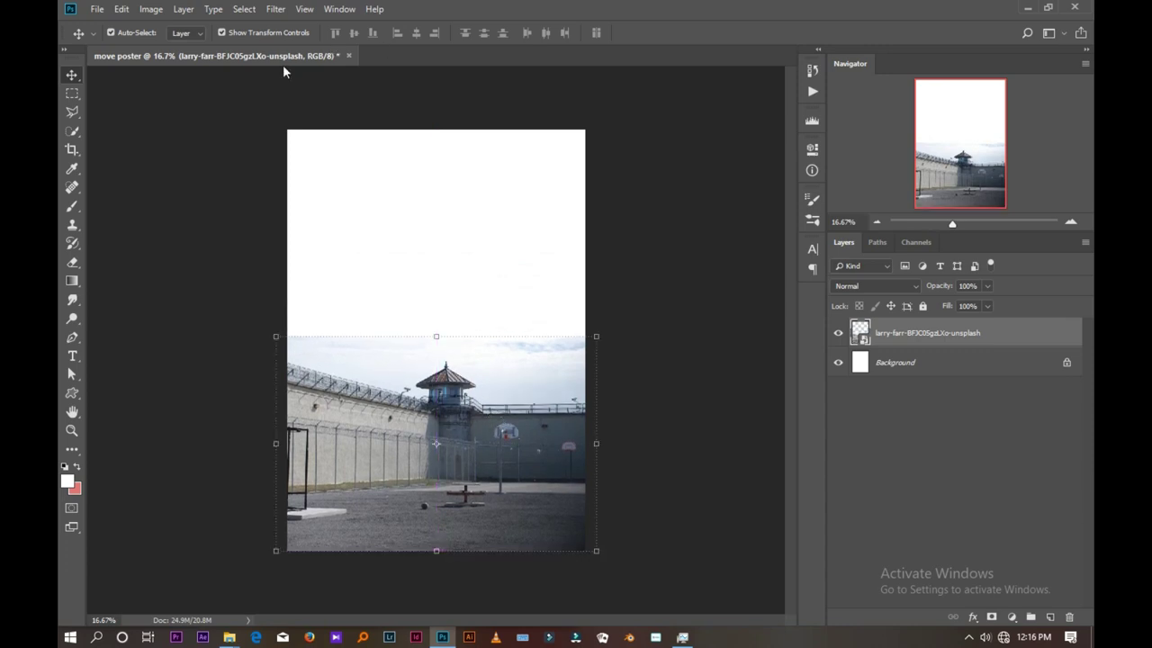
scroll(412, 382, "up", 3)
scroll(412, 382, "up", 1)
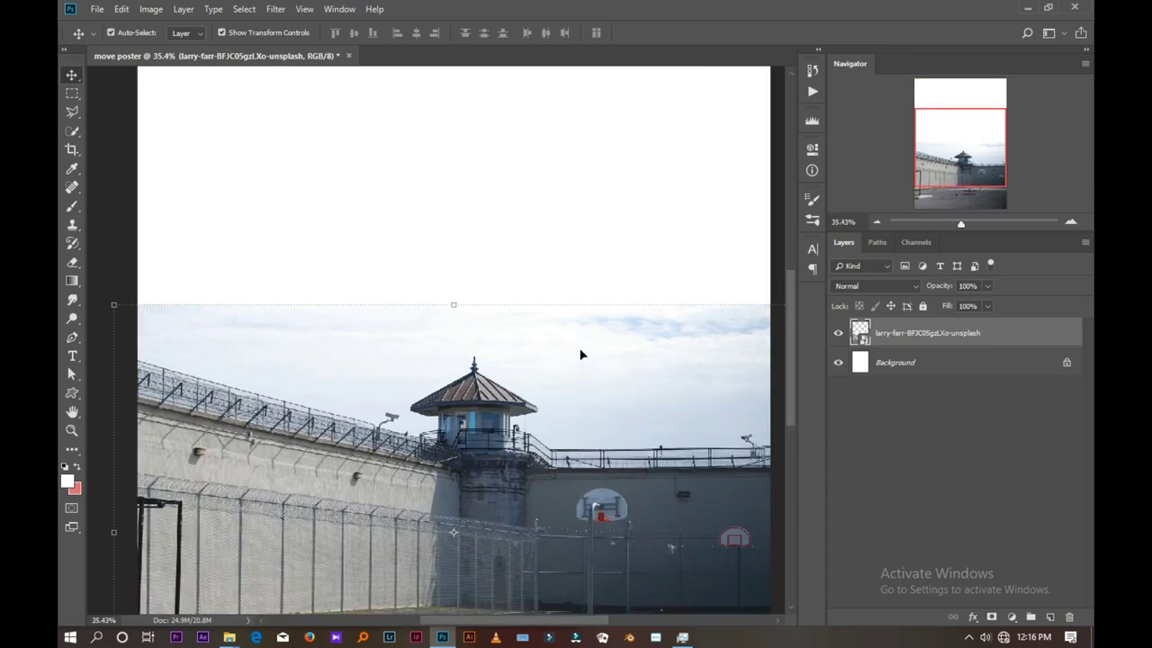
left_click(472, 281)
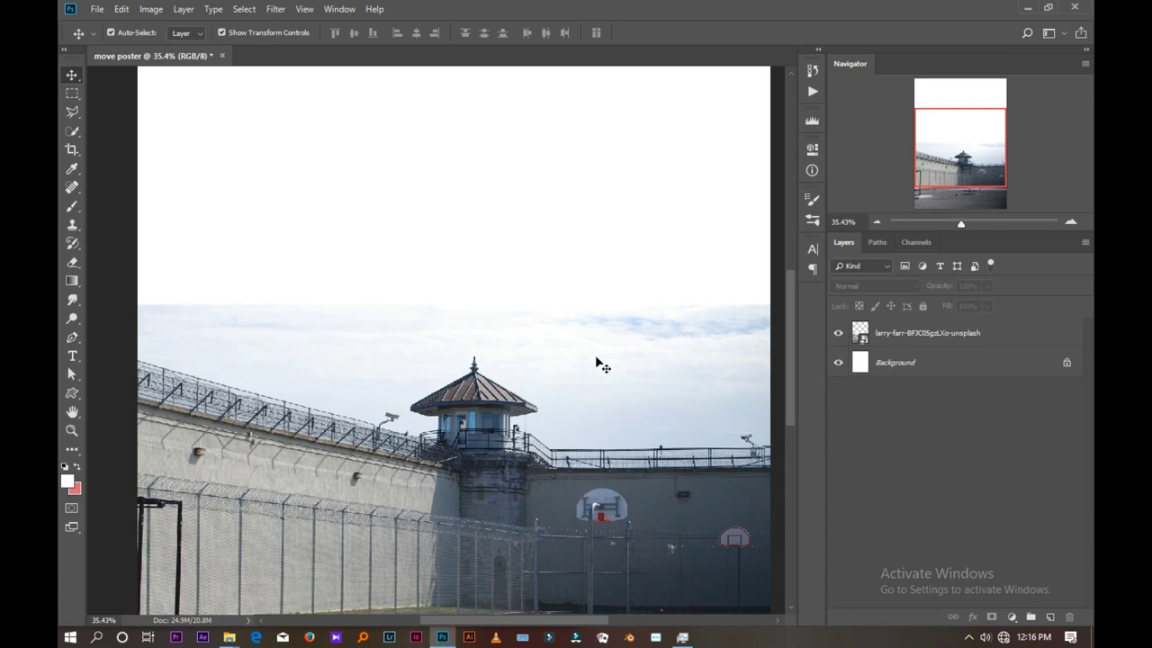
- Pan around the poster and reselect the prison photo layer
left_click_drag(609, 348, 540, 264)
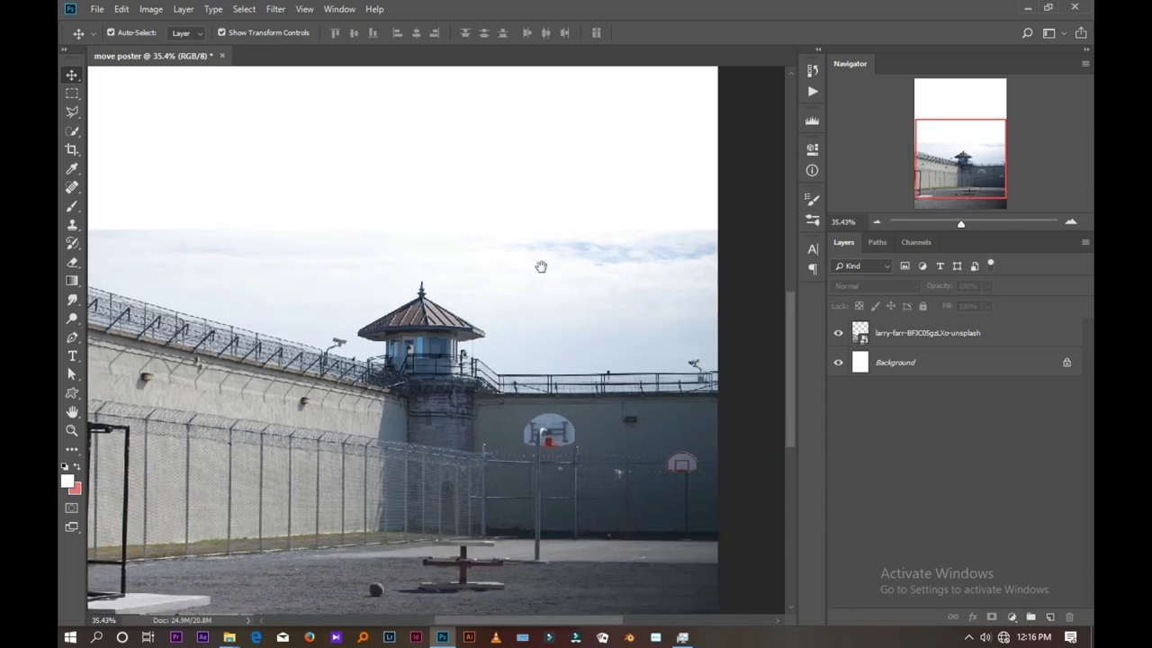
scroll(536, 269, "down", 1)
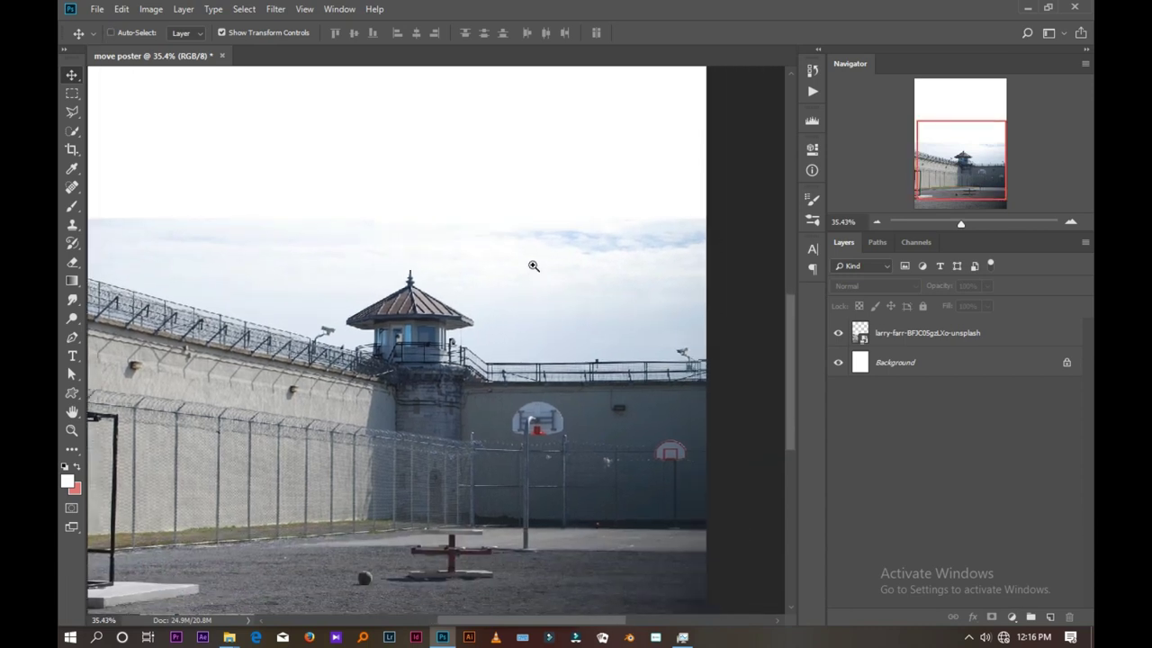
scroll(531, 268, "down", 1)
scroll(522, 270, "down", 1)
scroll(520, 270, "down", 1)
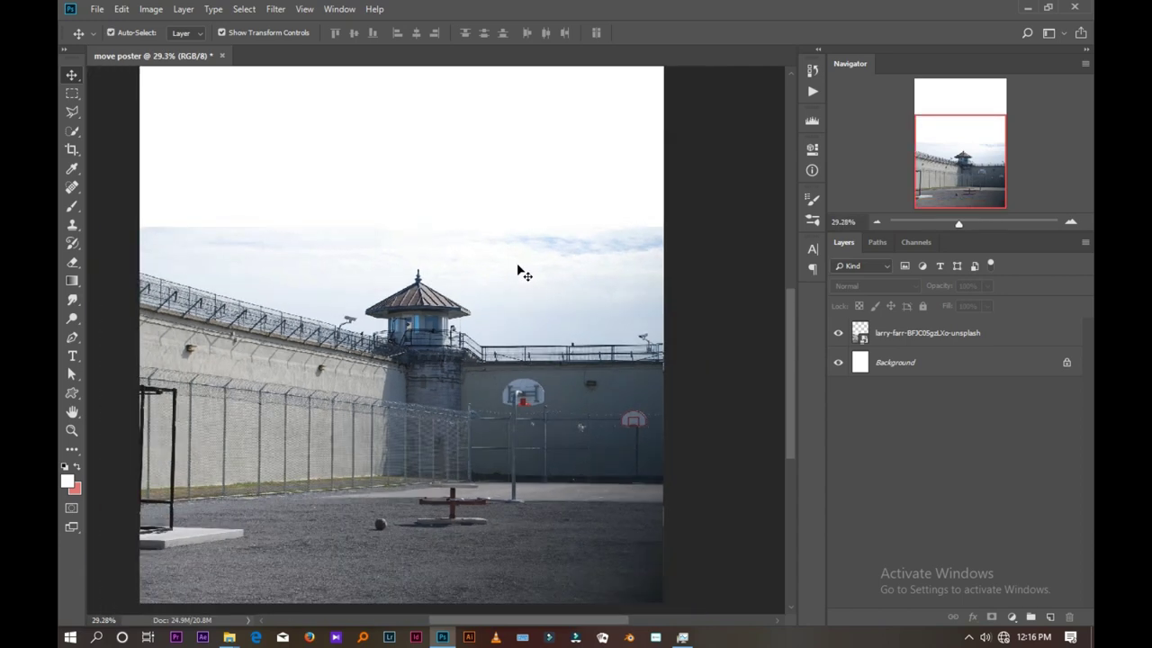
scroll(686, 296, "down", 2)
left_click(971, 339)
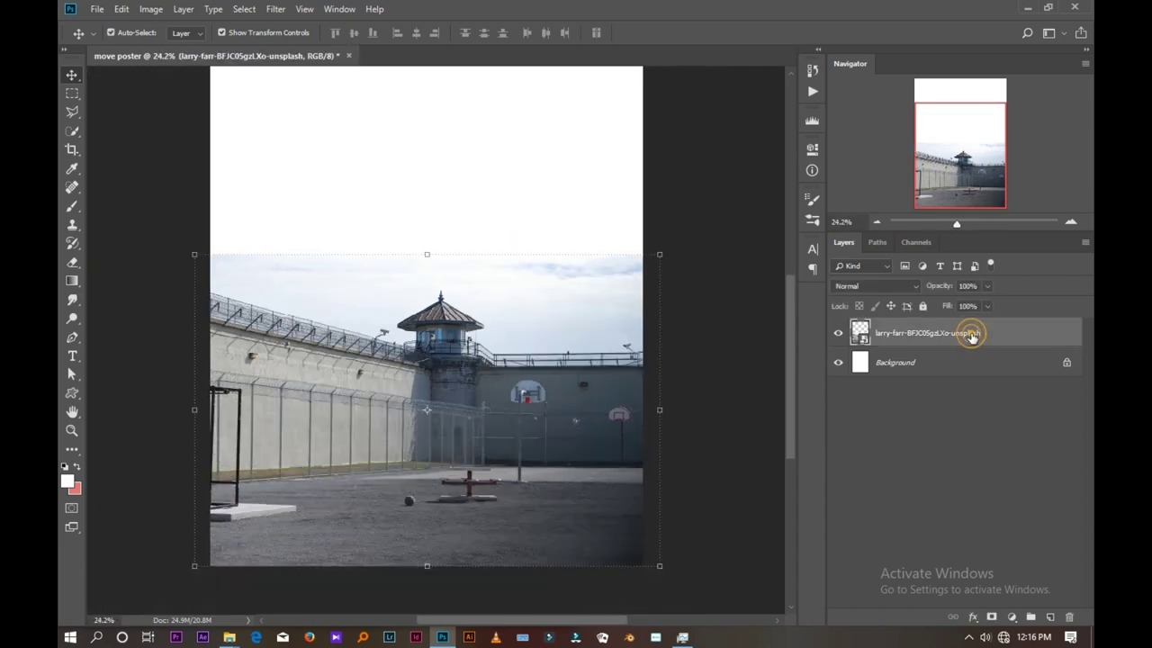
- Set the prison photo's Blend If This Layer white point to about 206, dropping out the sky
right_click(972, 338)
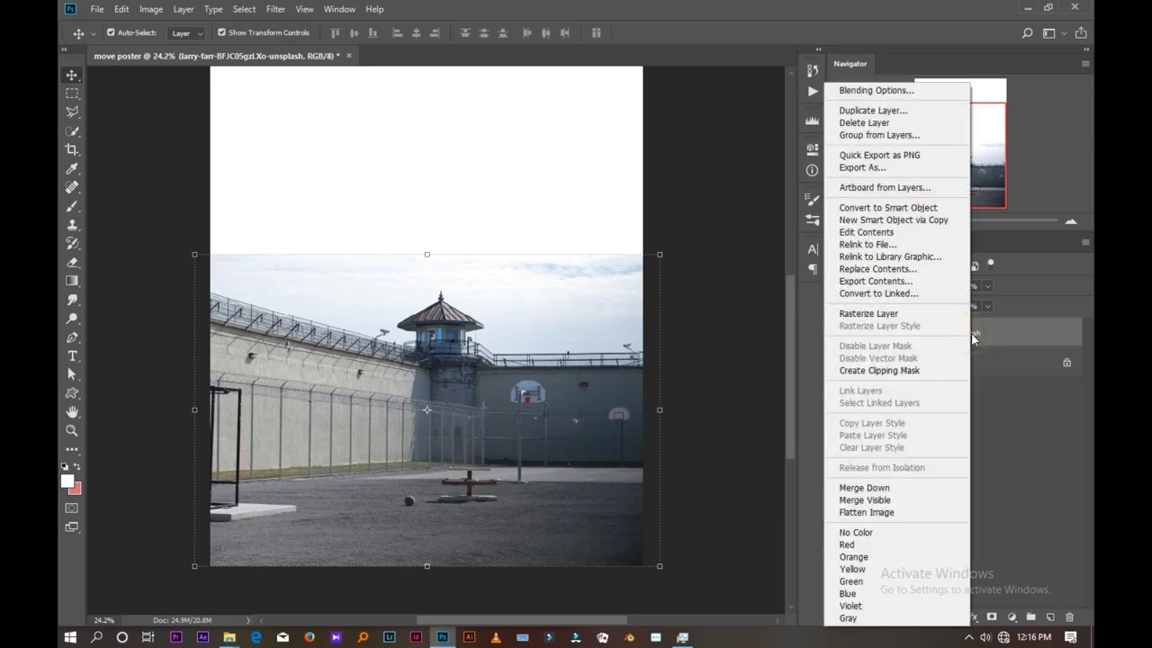
left_click(889, 91)
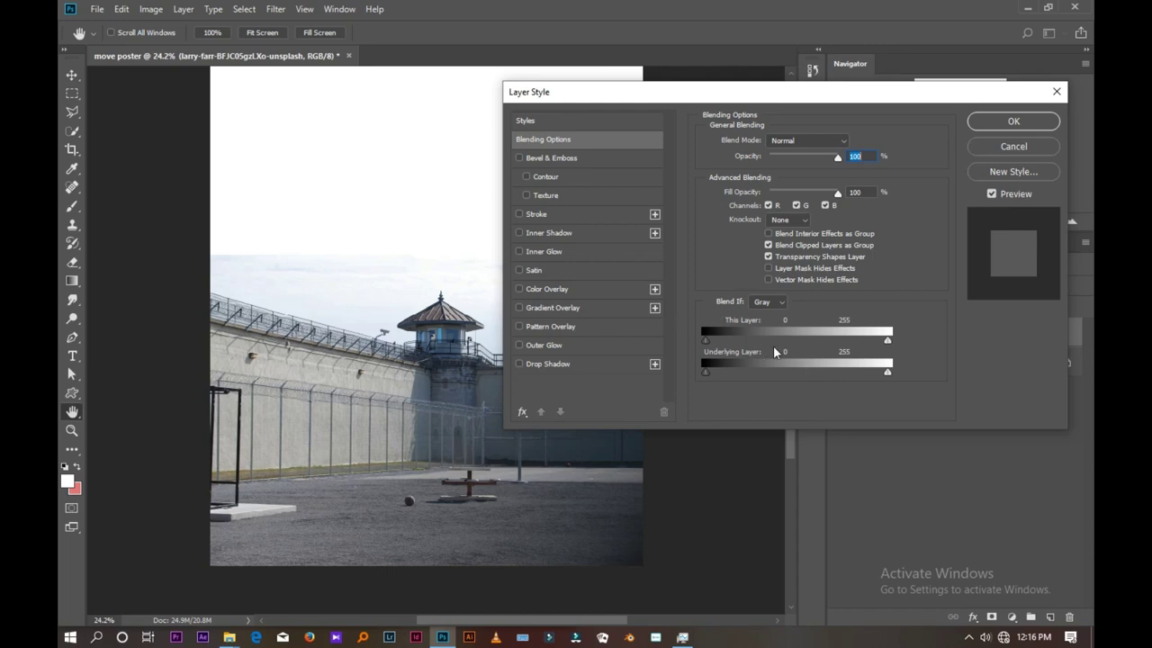
mouse_move(706, 340)
left_mouse_down()
mouse_move(750, 335)
mouse_move(704, 340)
left_mouse_up()
mouse_move(887, 339)
left_mouse_down()
mouse_move(782, 351)
mouse_move(764, 340)
mouse_move(889, 347)
left_mouse_up()
left_click_drag(672, 102, 761, 89)
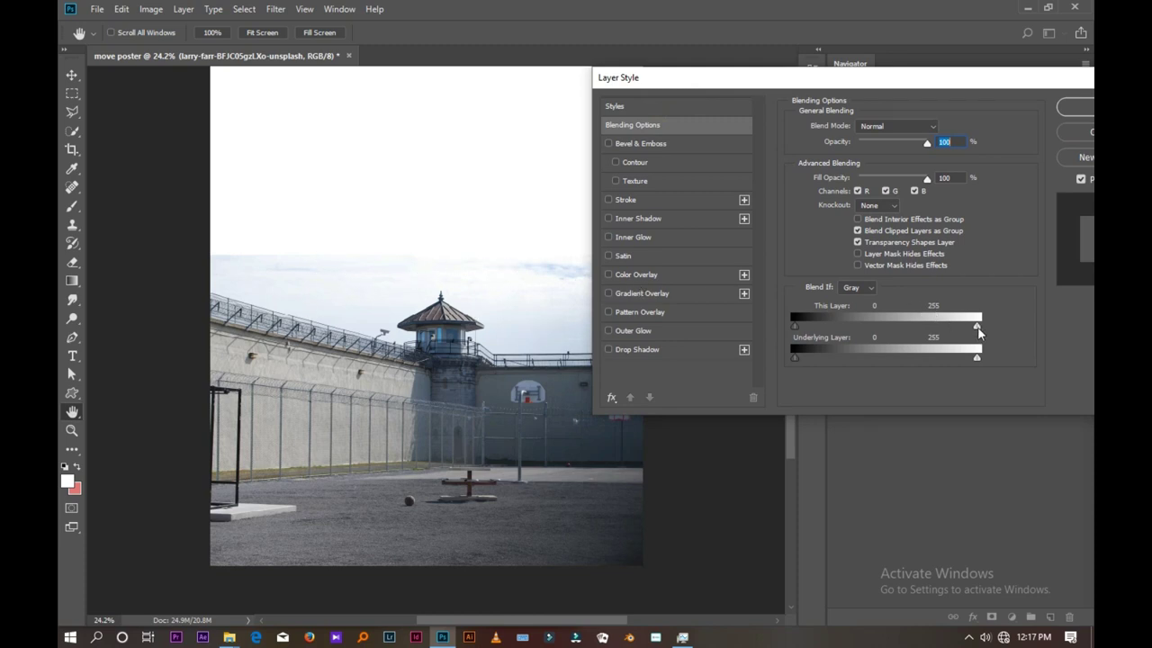
left_click_drag(977, 328, 954, 330)
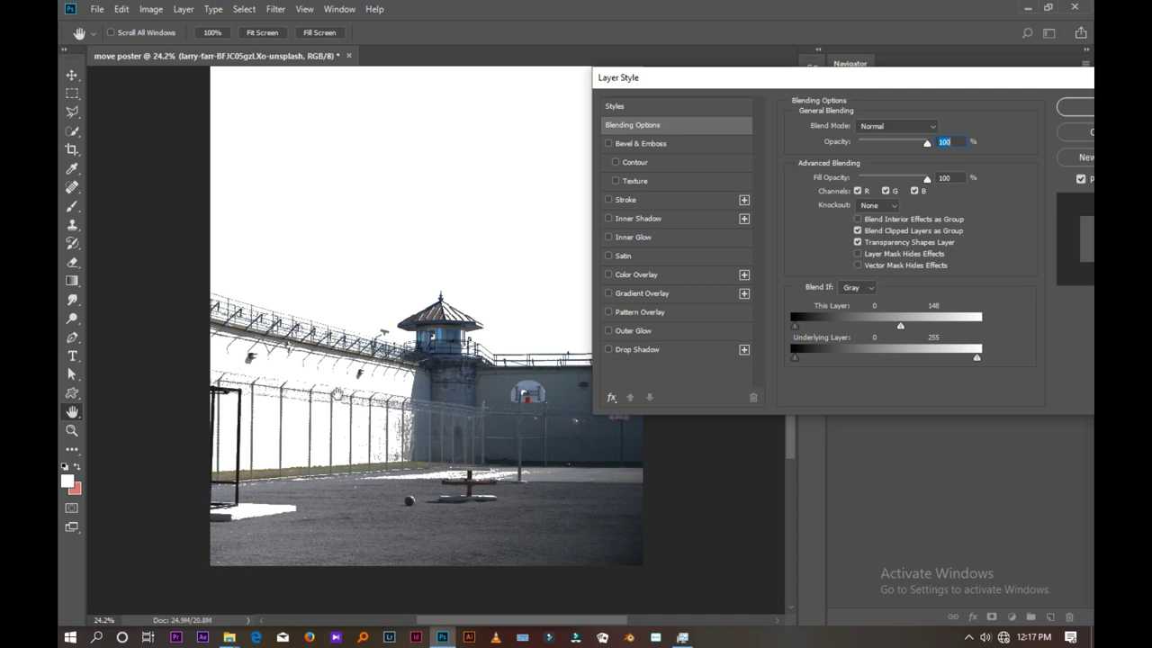
left_click_drag(900, 326, 940, 324)
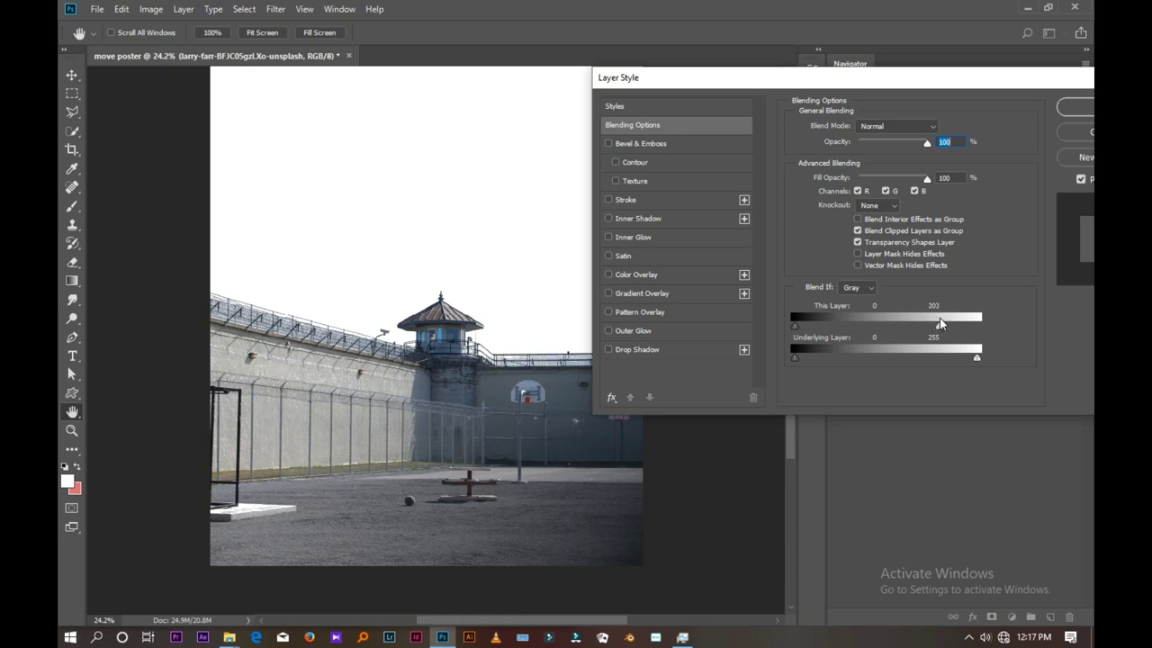
left_click_drag(763, 82, 947, 92)
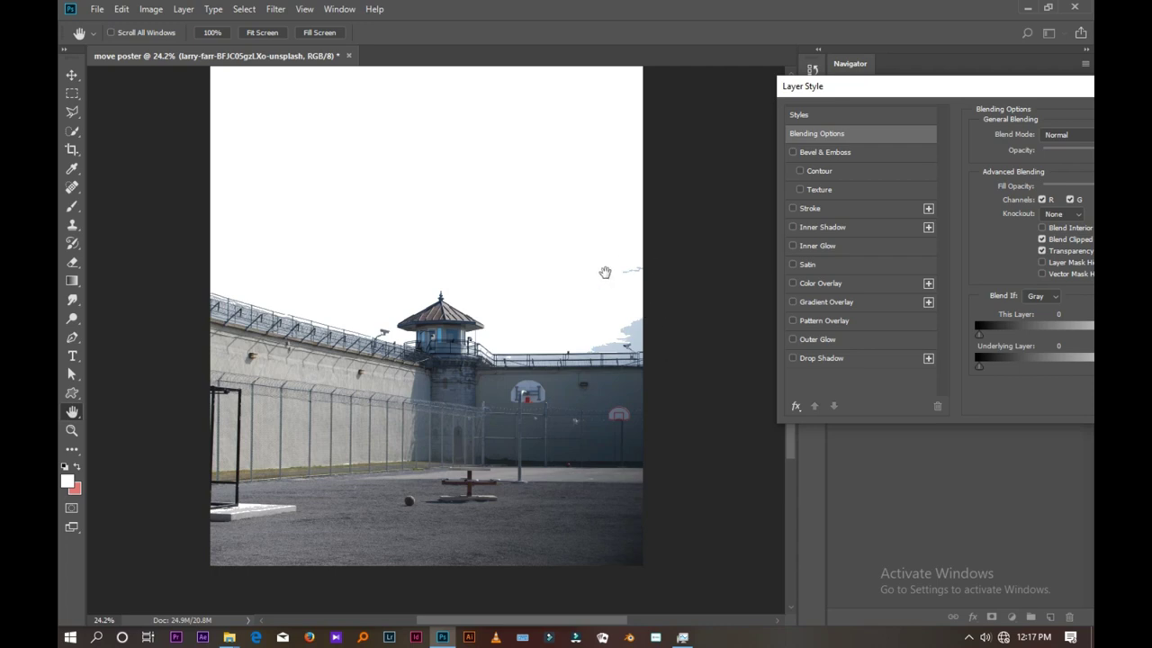
left_click_drag(878, 86, 538, 87)
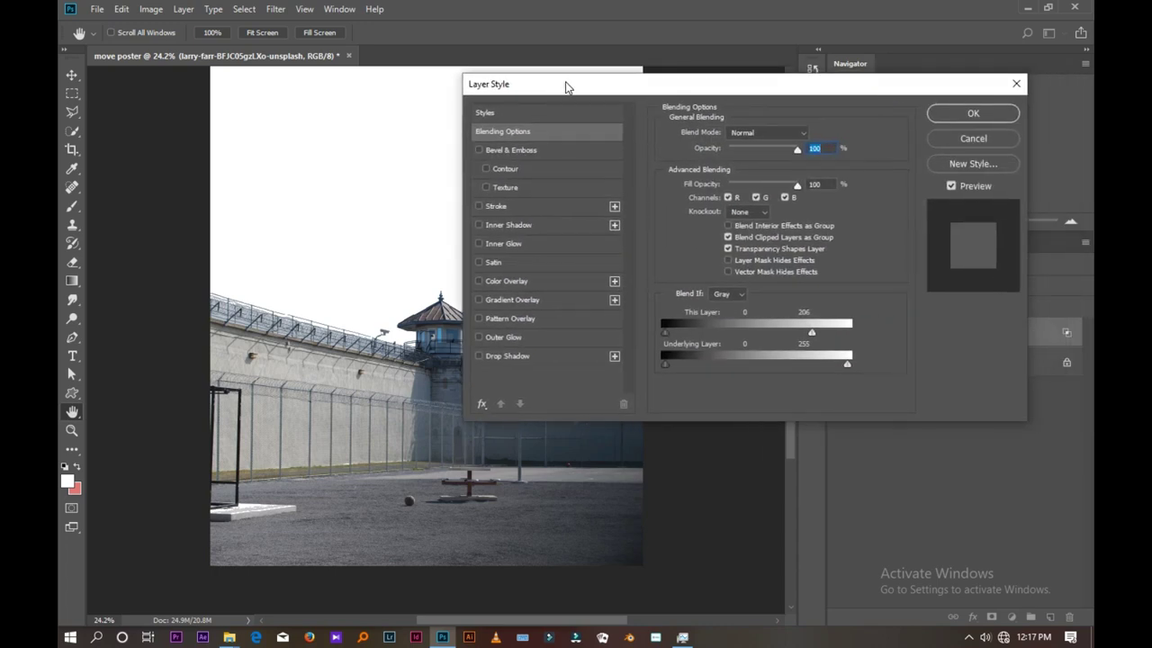
left_click(964, 114)
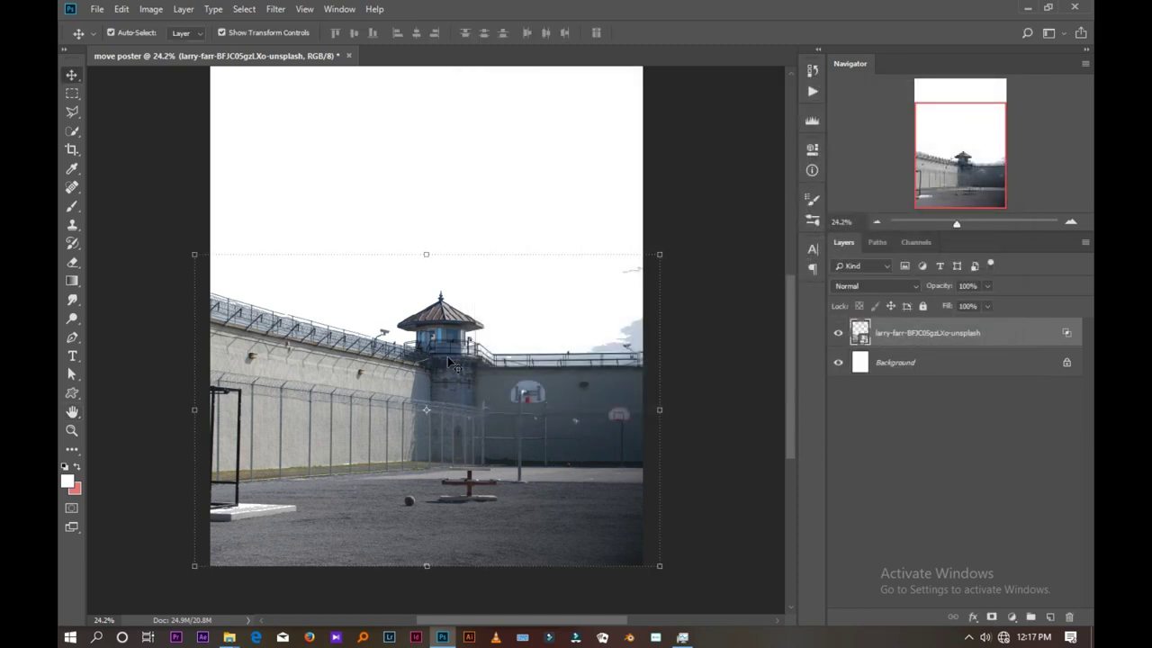
- Discard a trial Brightness/Contrast adjustment and convert the prison photo to a Smart Object
scroll(498, 353, "up", 1)
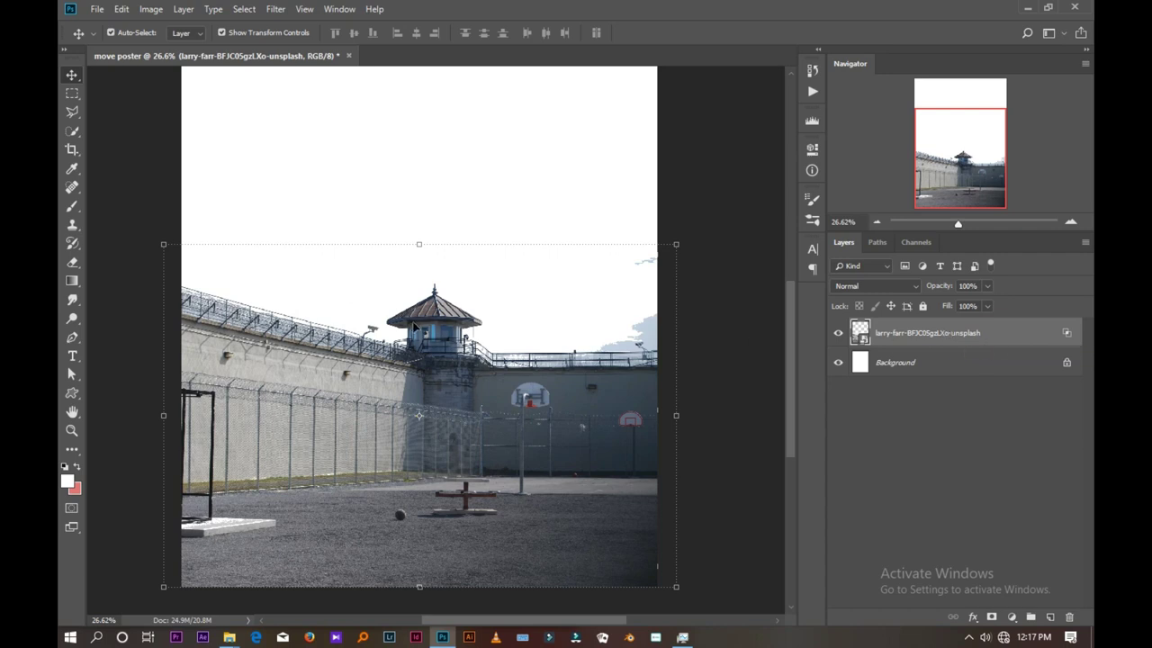
left_click(1012, 617)
left_click(1027, 407)
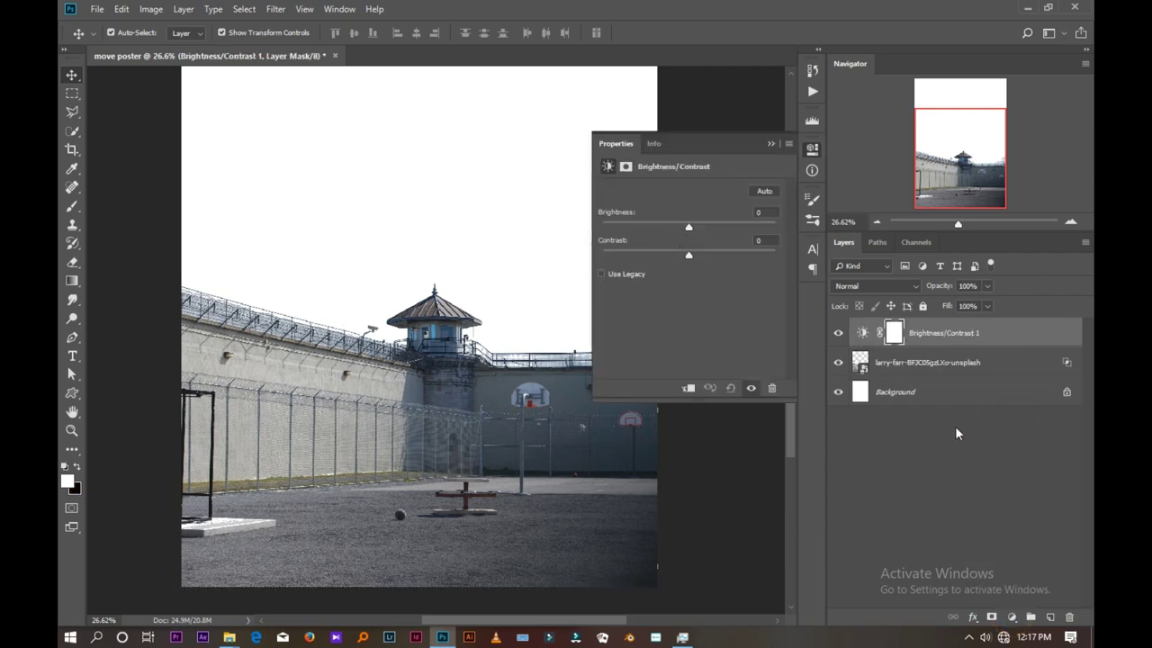
left_click(688, 388)
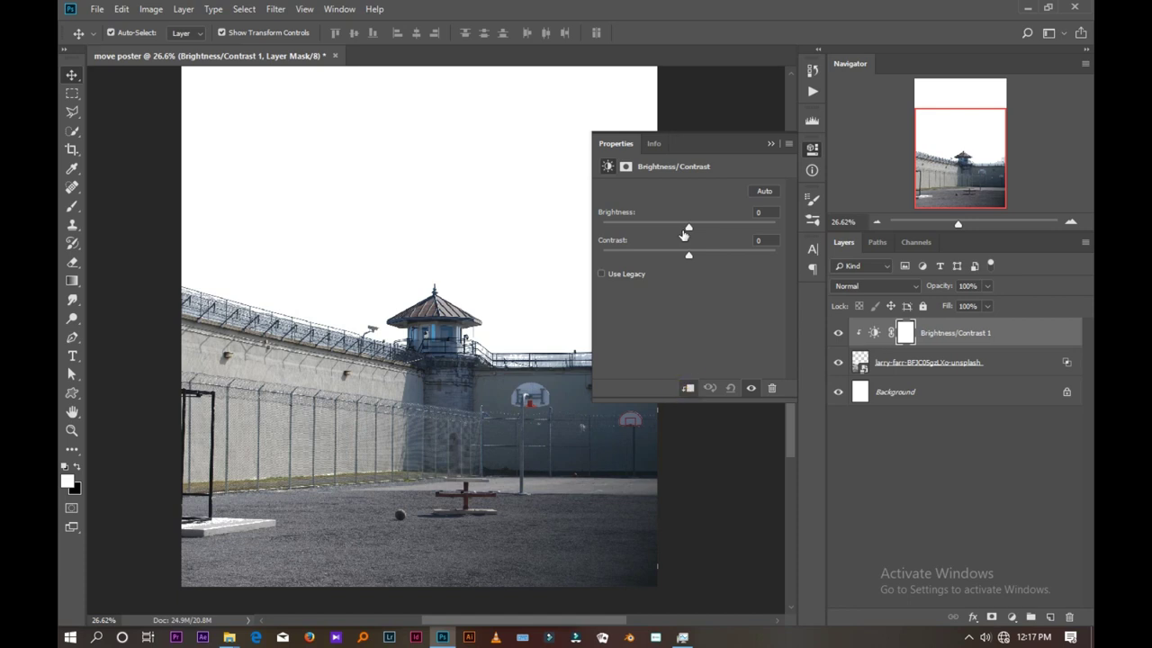
left_click_drag(689, 227, 635, 241)
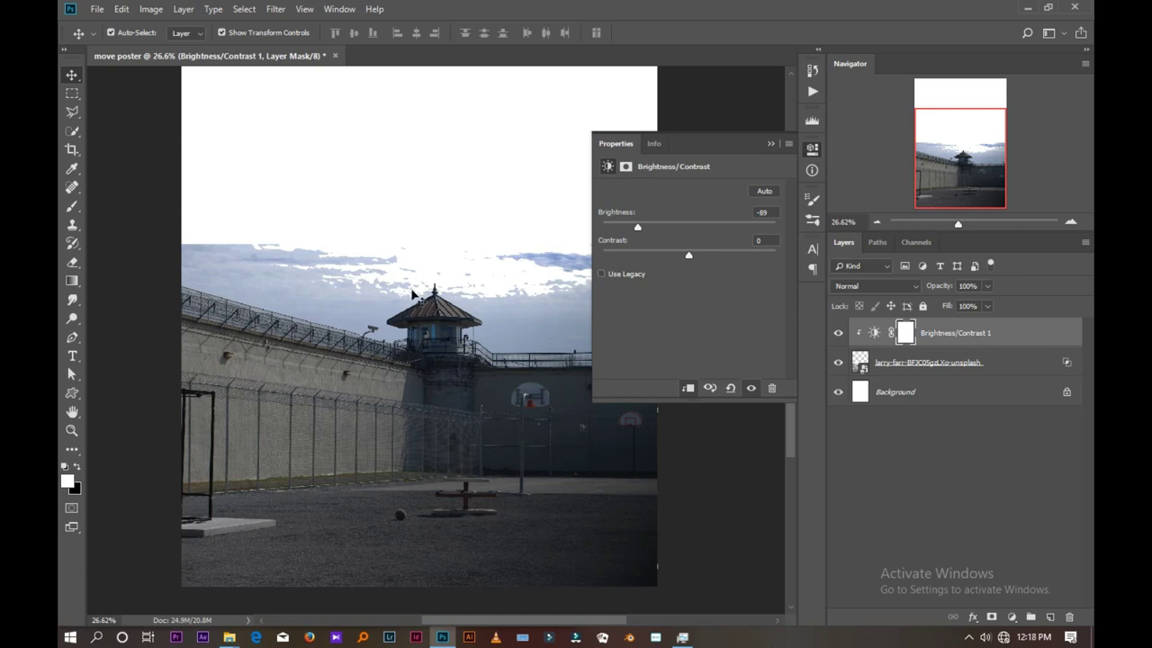
left_click(772, 387)
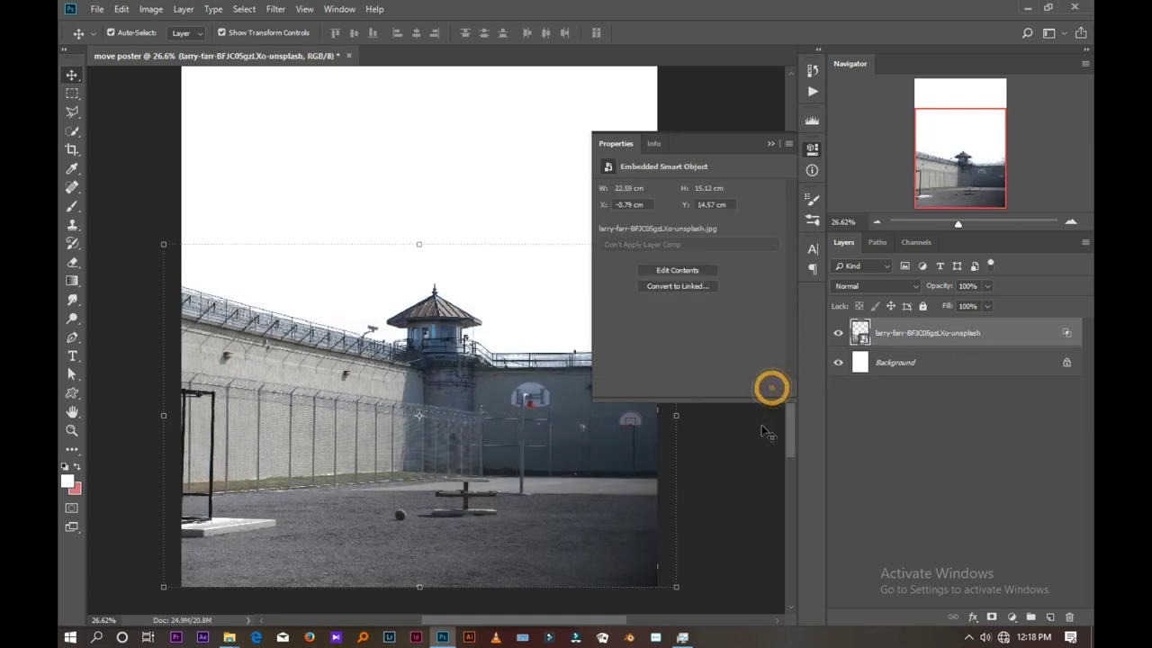
left_click(769, 143)
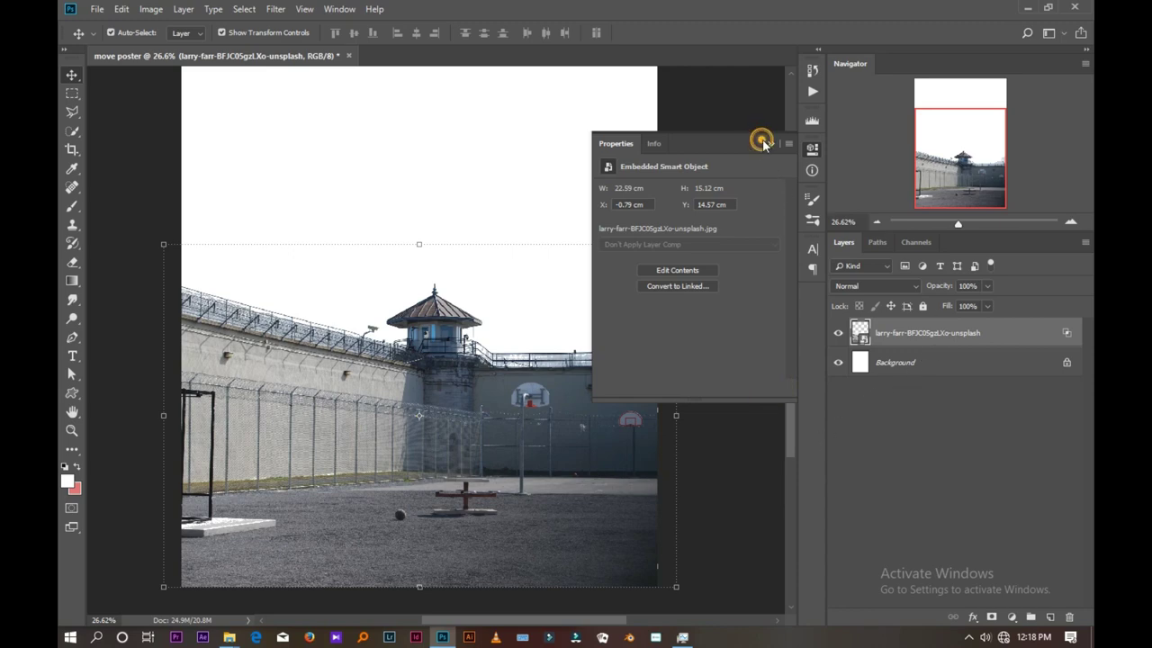
right_click(957, 336)
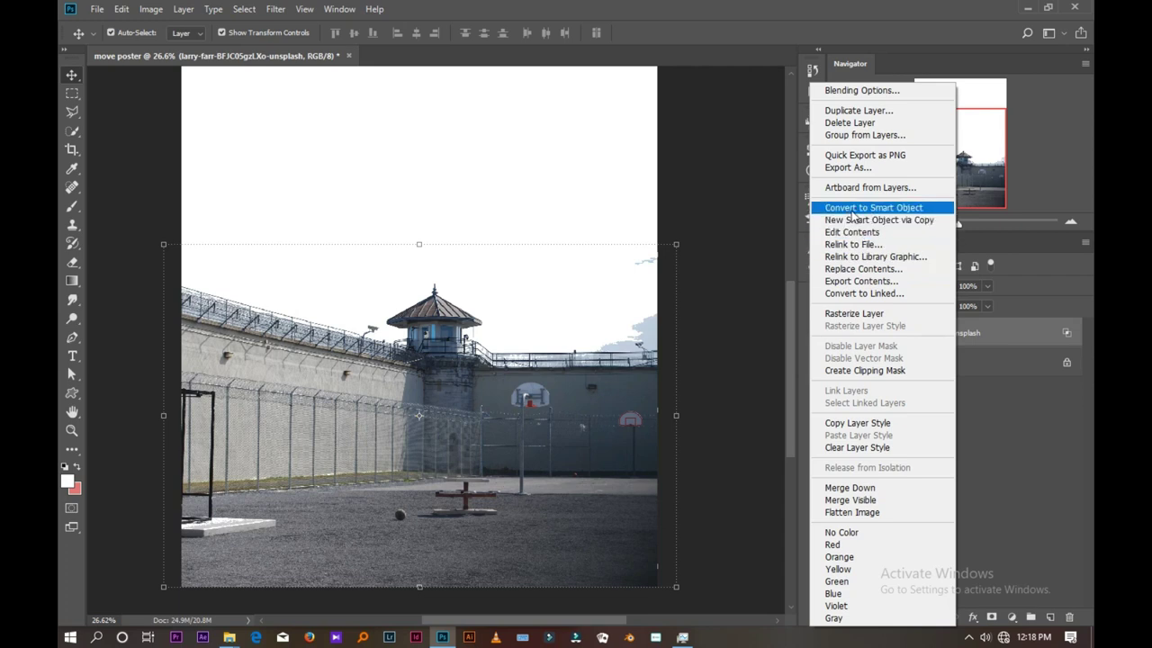
left_click(853, 208)
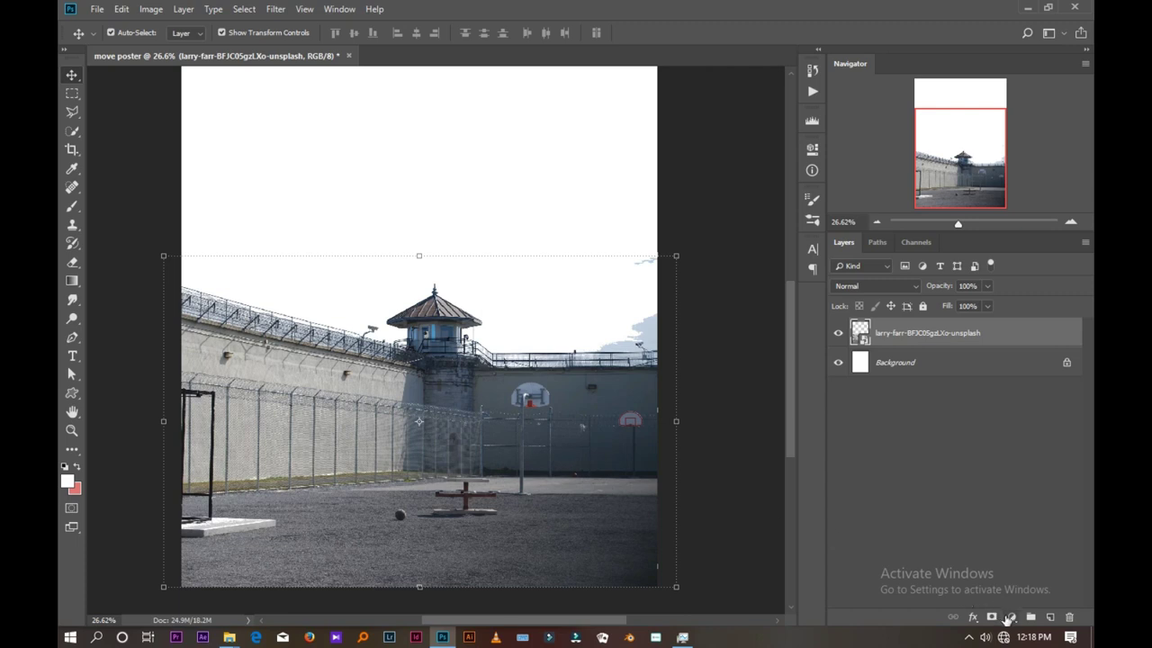
- Add a clipped Brightness/Contrast layer with brightness -39 and contrast 26
left_click(1007, 619)
left_click(1012, 405)
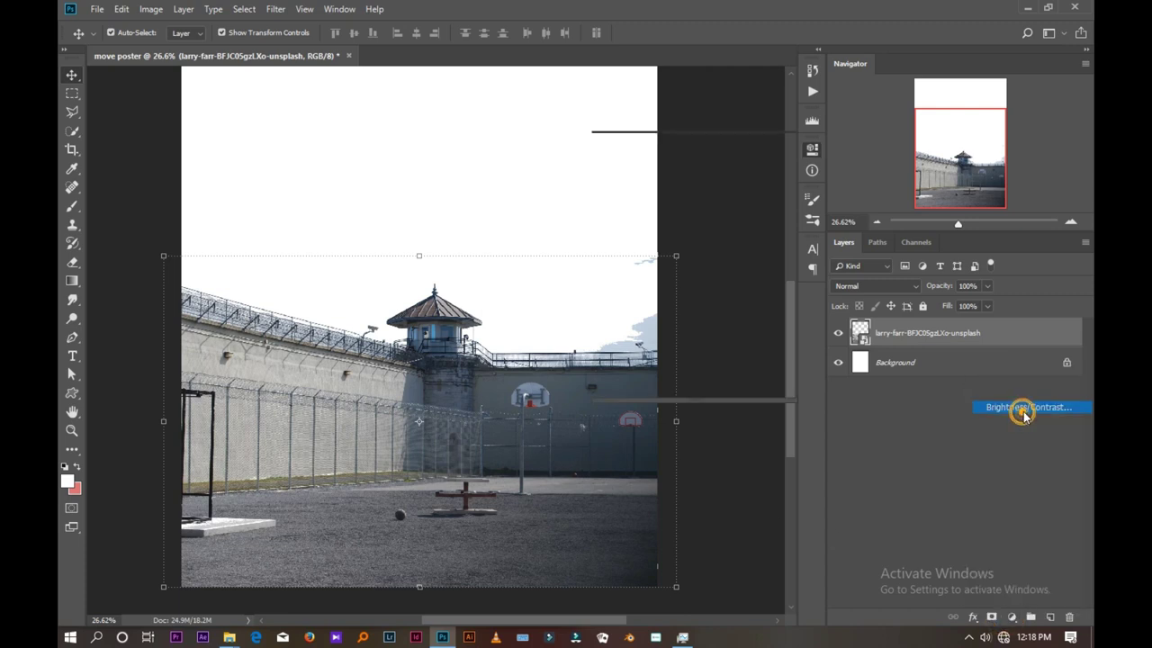
left_click_drag(688, 230, 666, 227)
left_click(689, 387)
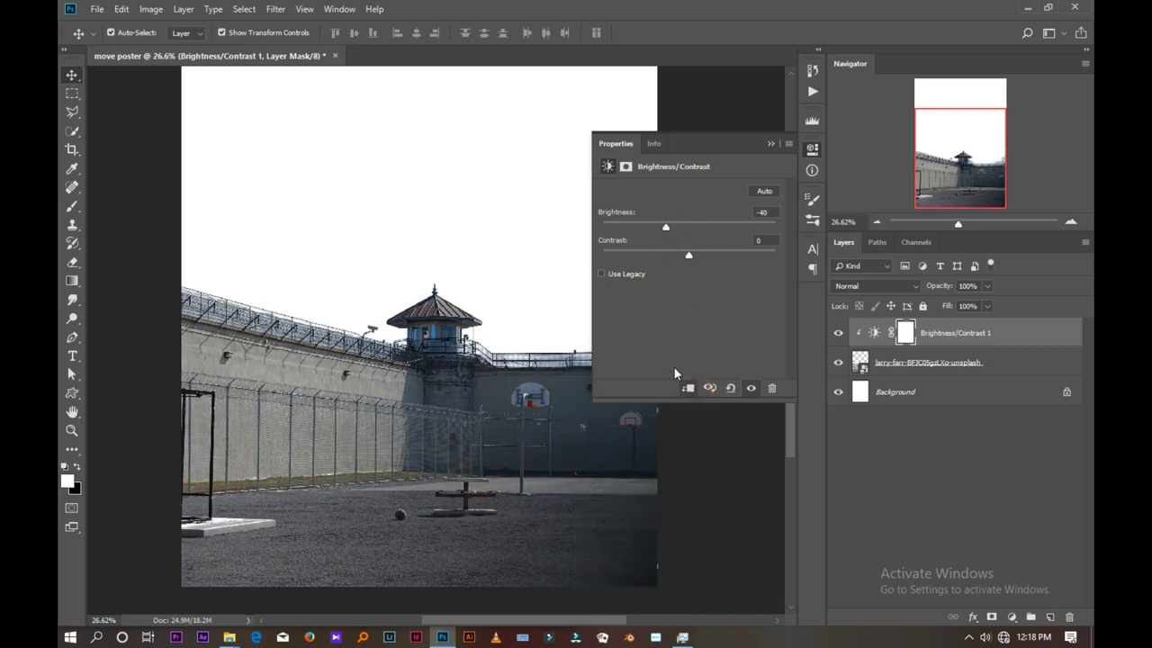
mouse_move(666, 227)
left_mouse_down()
mouse_move(641, 230)
mouse_move(711, 254)
left_mouse_up()
left_click_drag(657, 226, 674, 226)
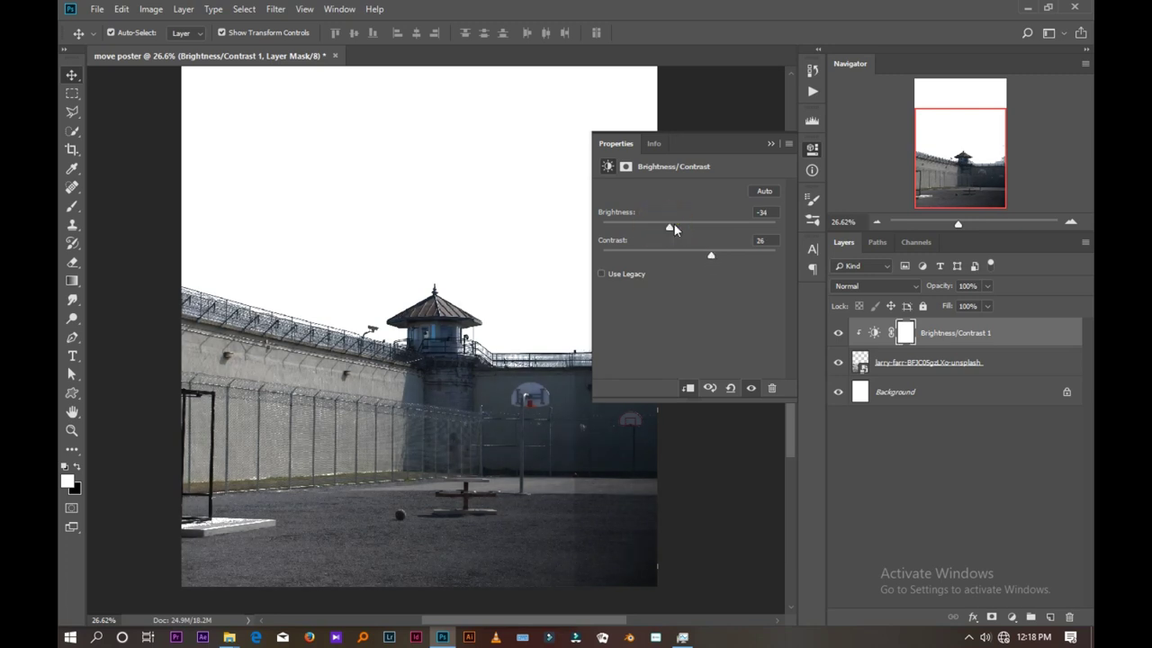
left_click(769, 142)
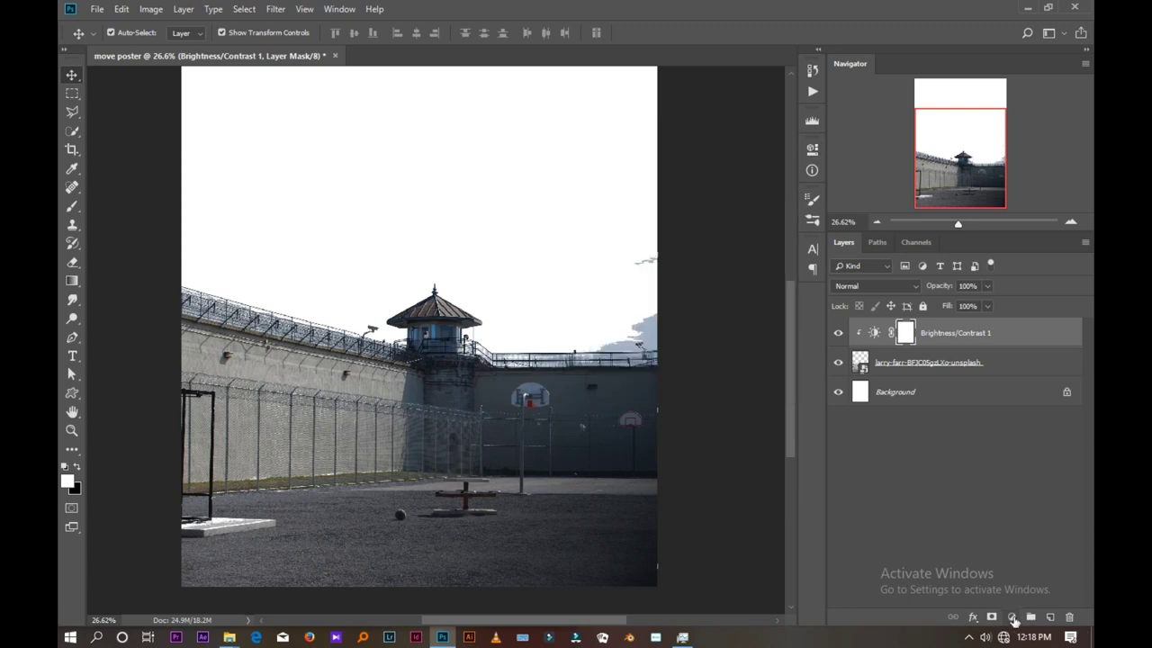
left_click(1012, 617)
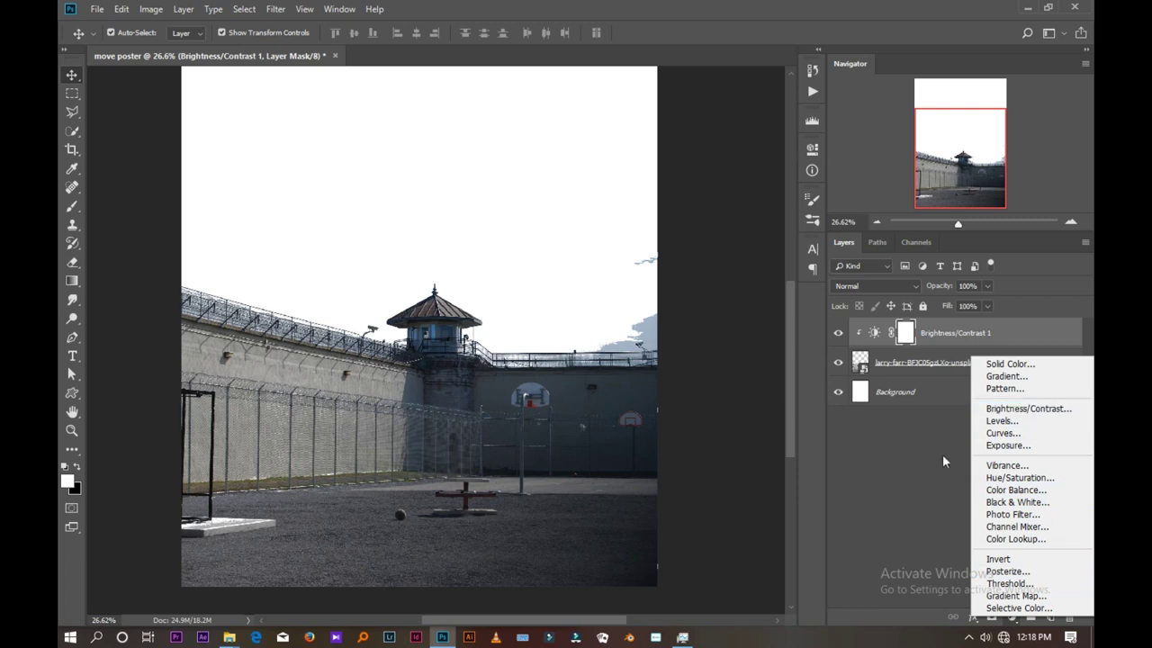
- Add a clipped Levels adjustment with input levels 8, 0.94 and 238, comparing it on and off
left_click(997, 421)
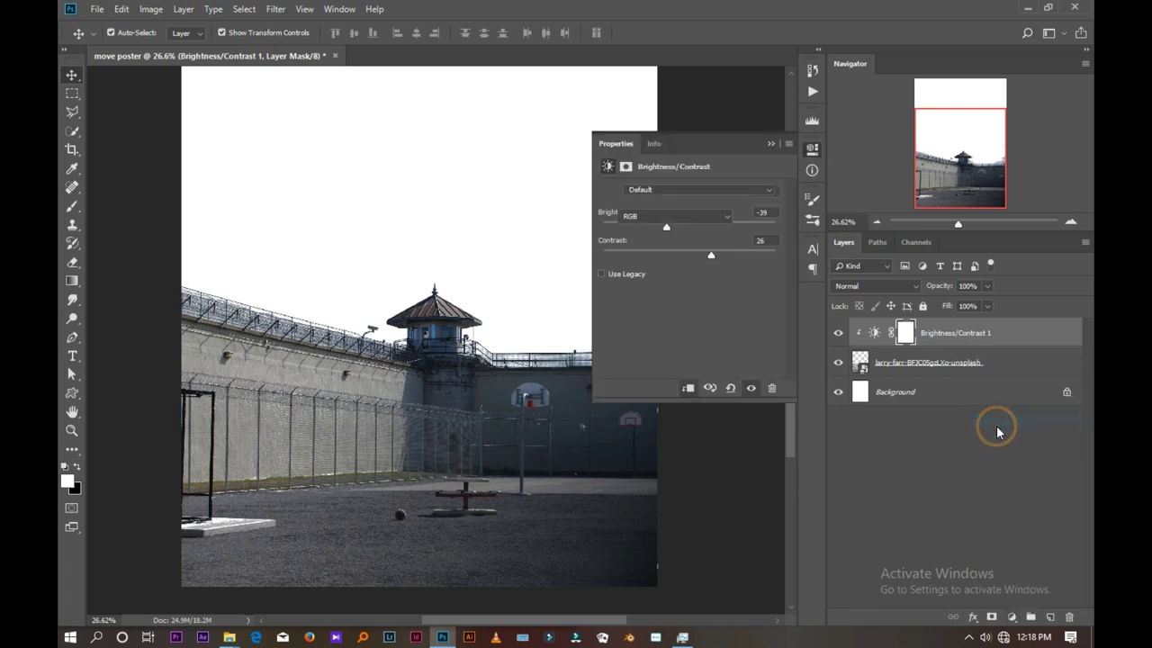
left_click(687, 387)
mouse_move(619, 292)
left_mouse_down()
mouse_move(638, 297)
mouse_move(625, 294)
left_mouse_up()
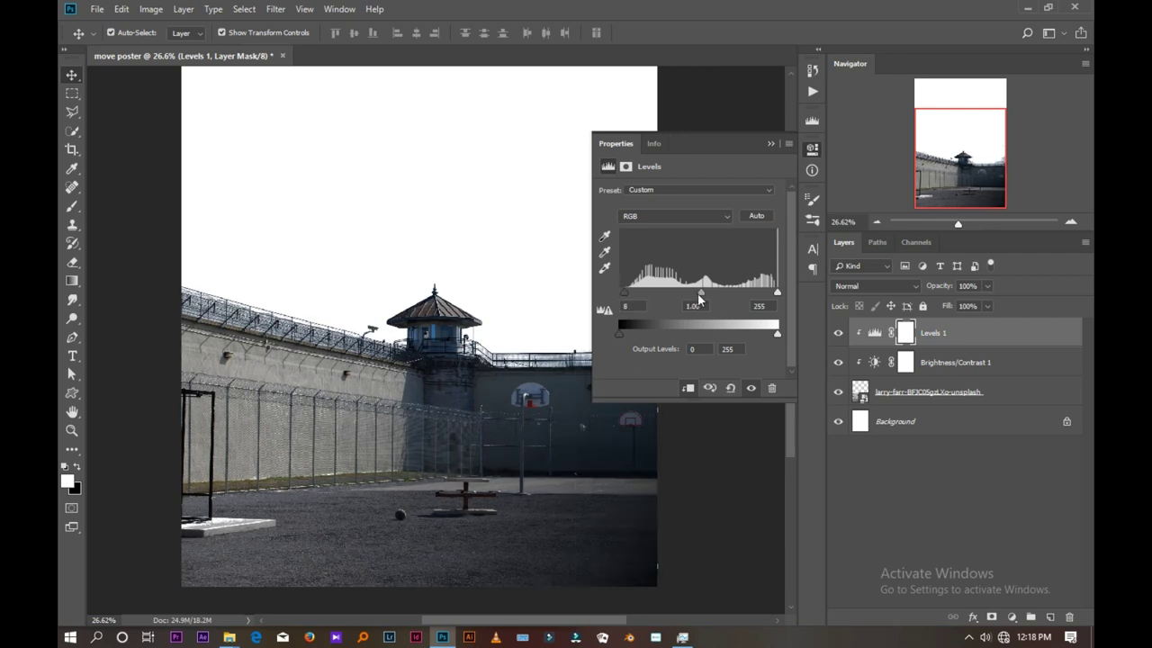
left_click_drag(701, 294, 704, 294)
left_click_drag(777, 293, 756, 295)
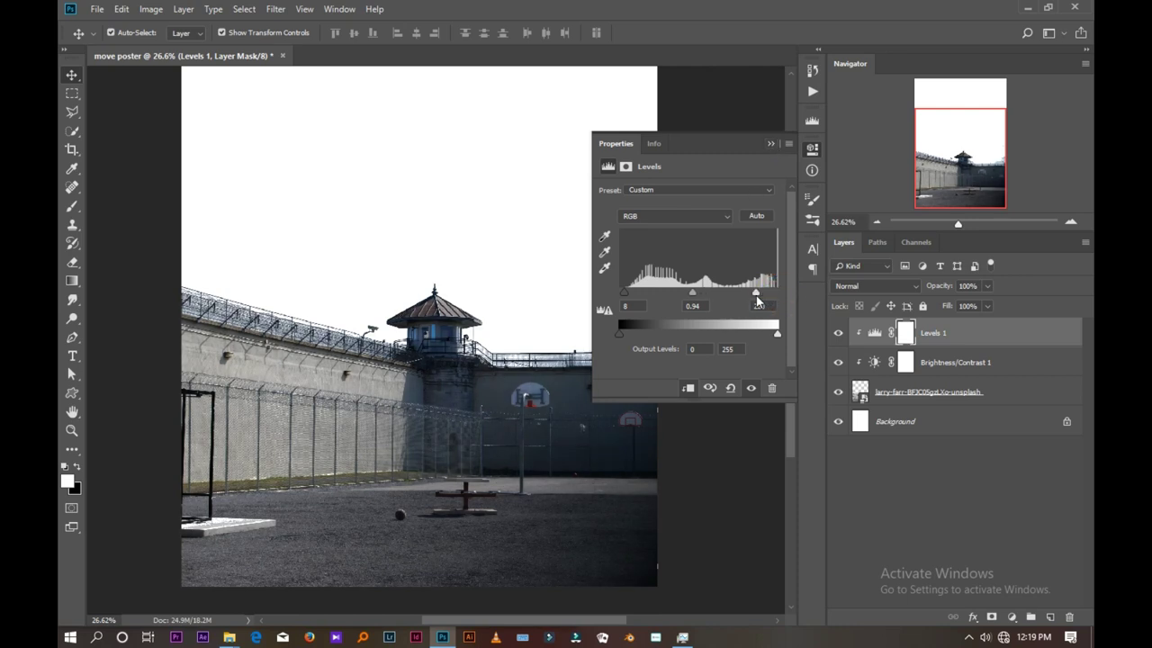
left_click(771, 144)
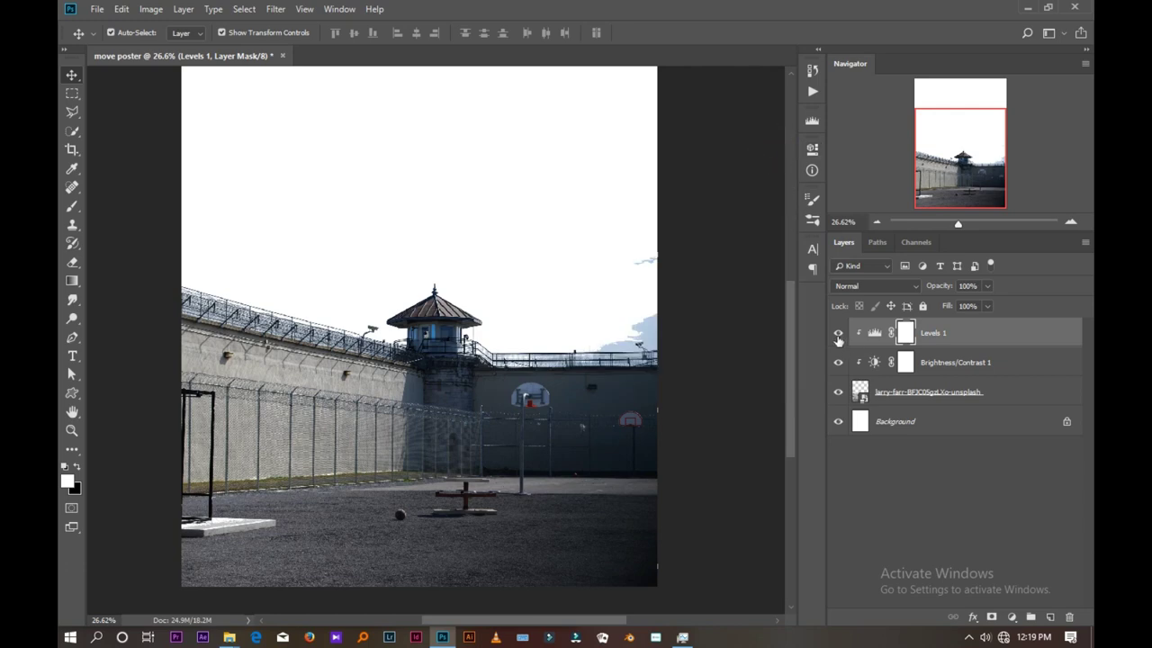
left_click(838, 334)
left_click(838, 335)
left_click(837, 362)
left_click(1013, 617)
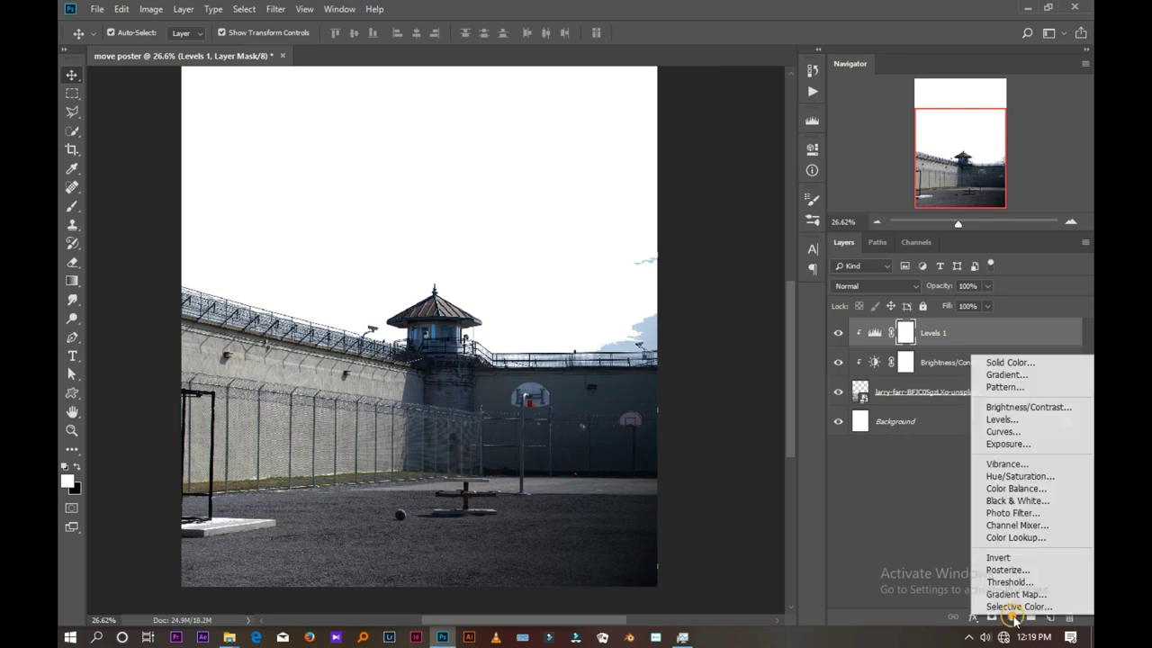
- Add a Color Balance layer with midtones Red +21, Magenta -16, Yellow -16
left_click(1010, 490)
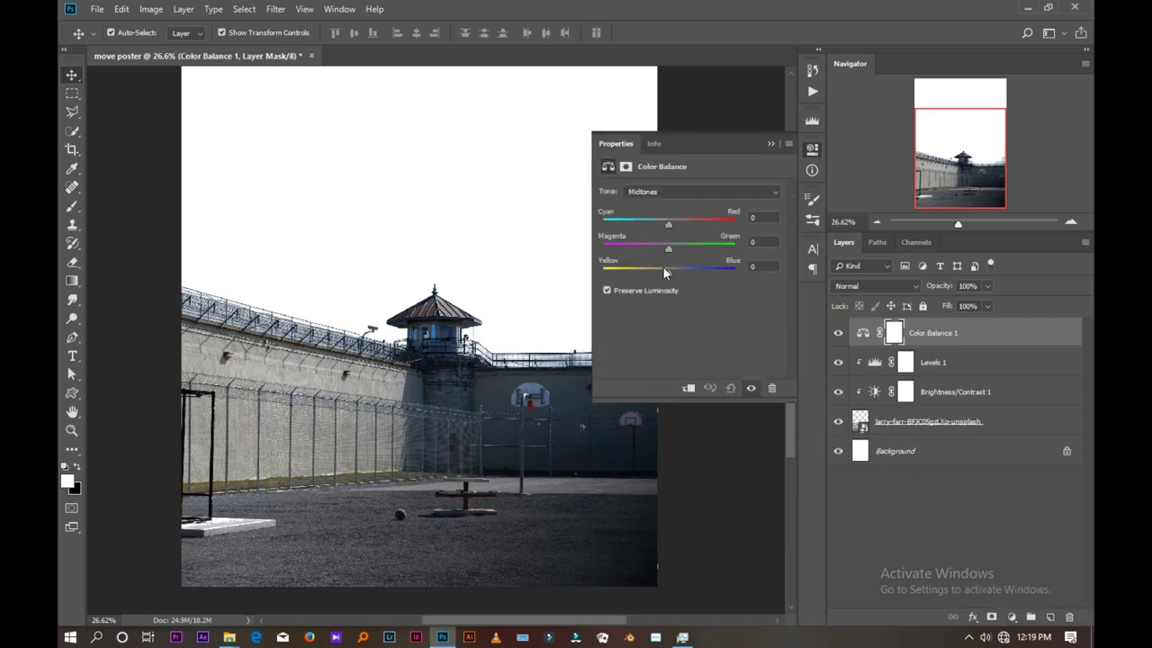
left_click_drag(665, 268, 656, 269)
left_click_drag(677, 226, 683, 226)
left_click_drag(668, 249, 656, 249)
left_click(838, 333)
left_click(769, 146)
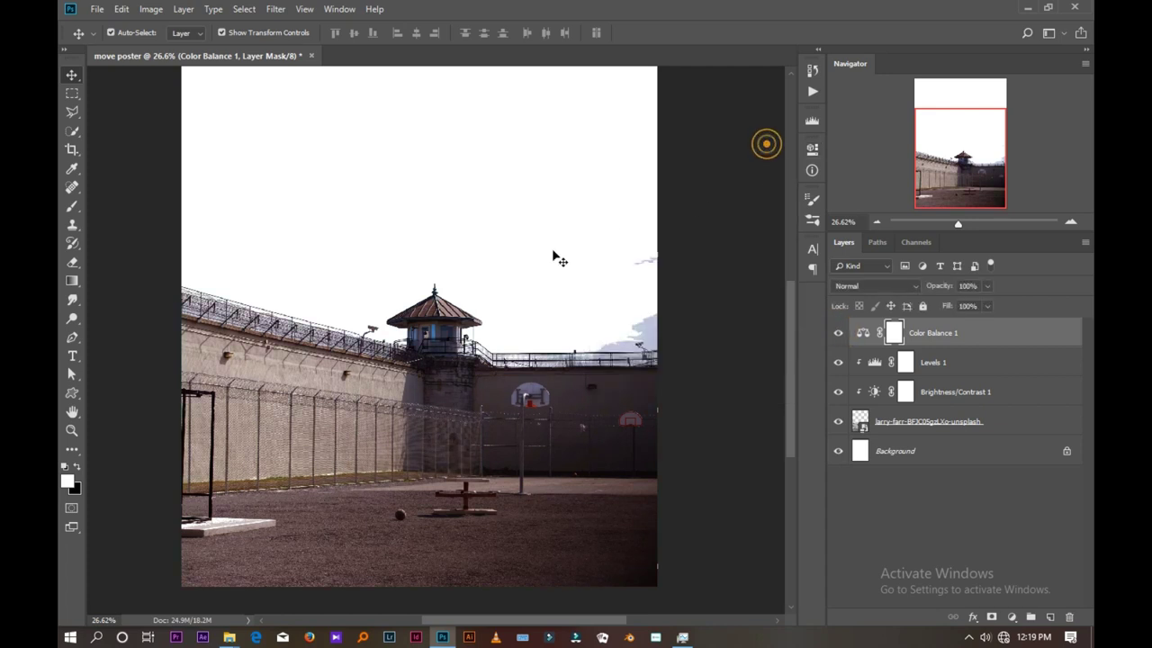
scroll(455, 309, "down", 2)
scroll(450, 333, "up", 1)
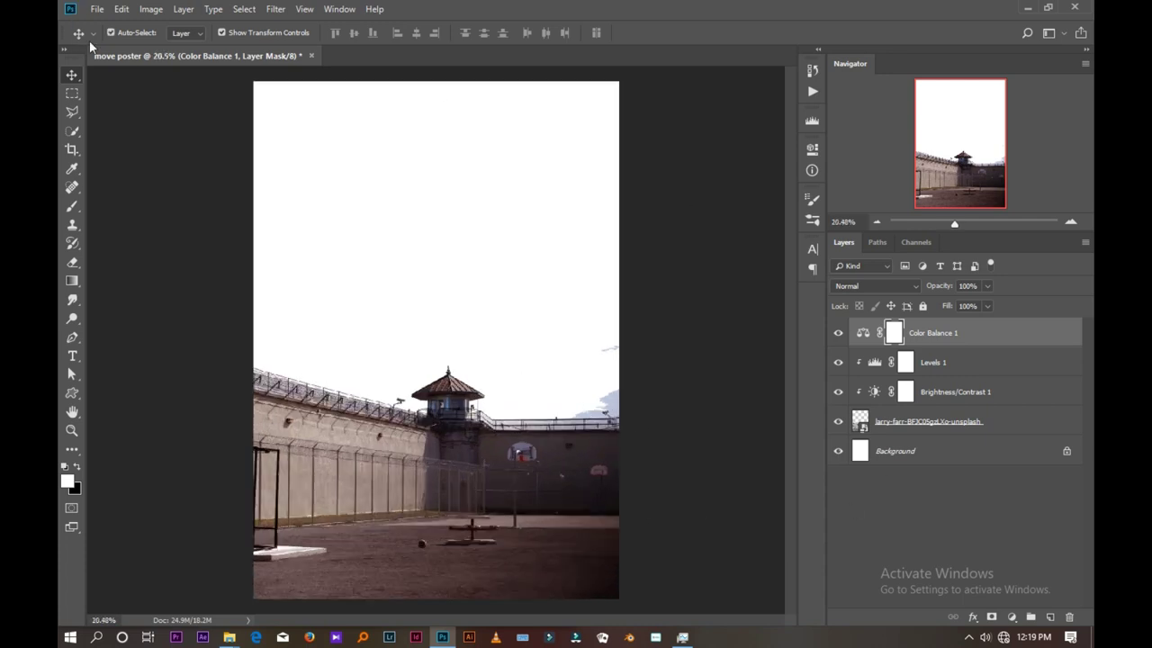
- Place the stormy cloud photo pexels-alex-conchillos-8537851 into the poster
left_click(96, 11)
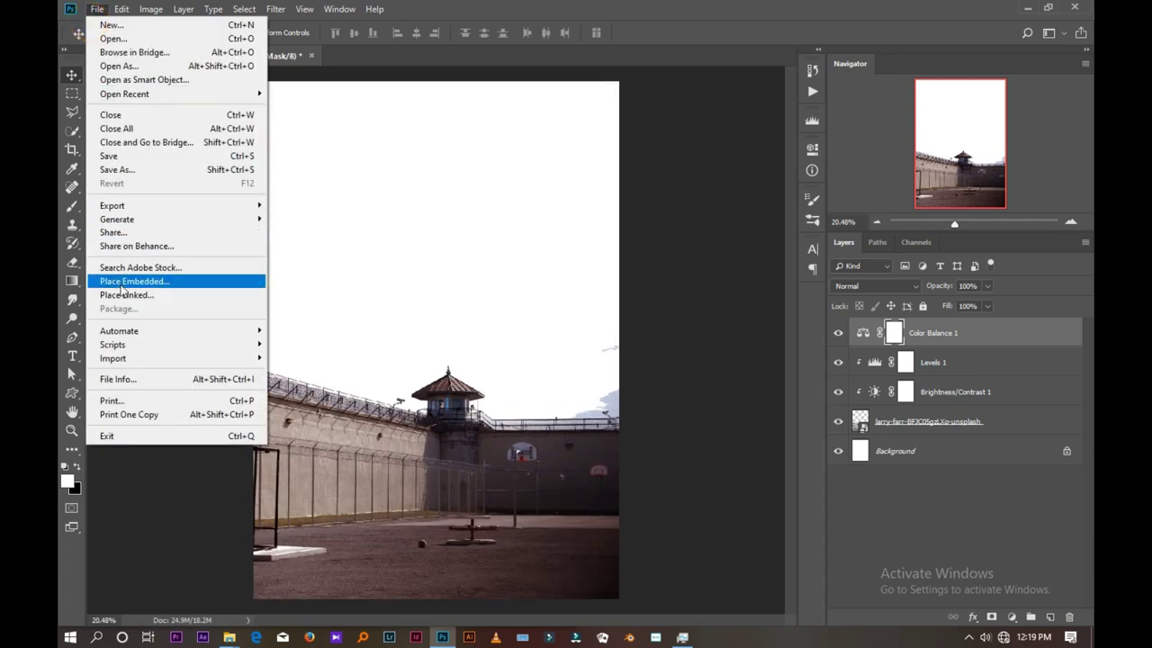
left_click(124, 282)
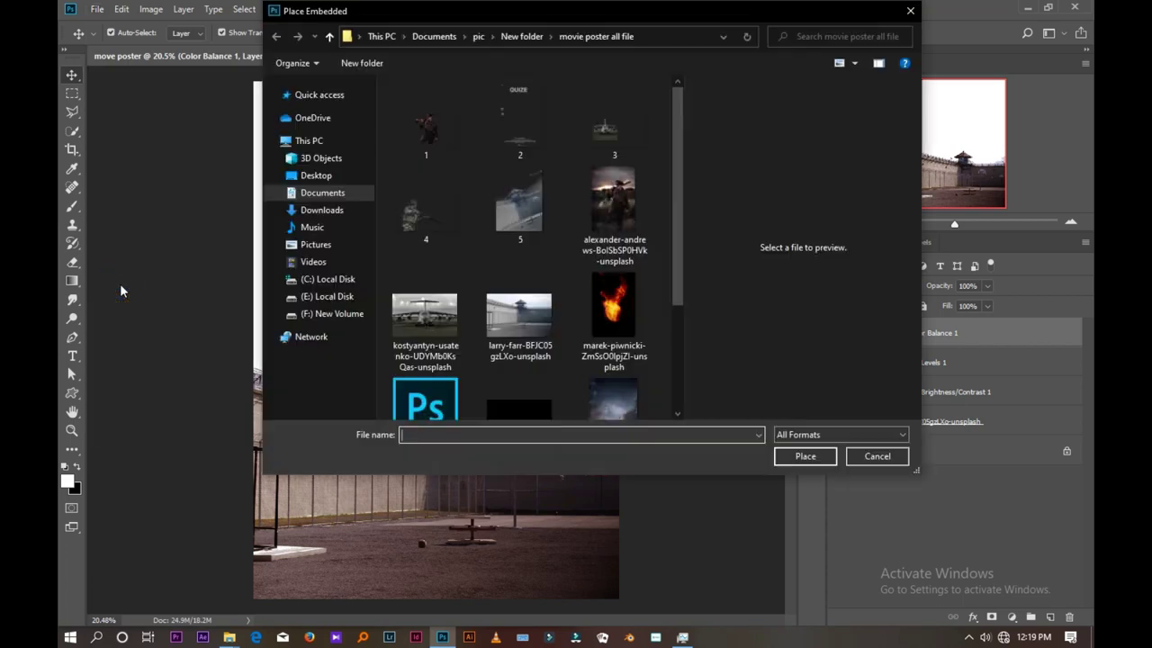
scroll(635, 248, "down", 3)
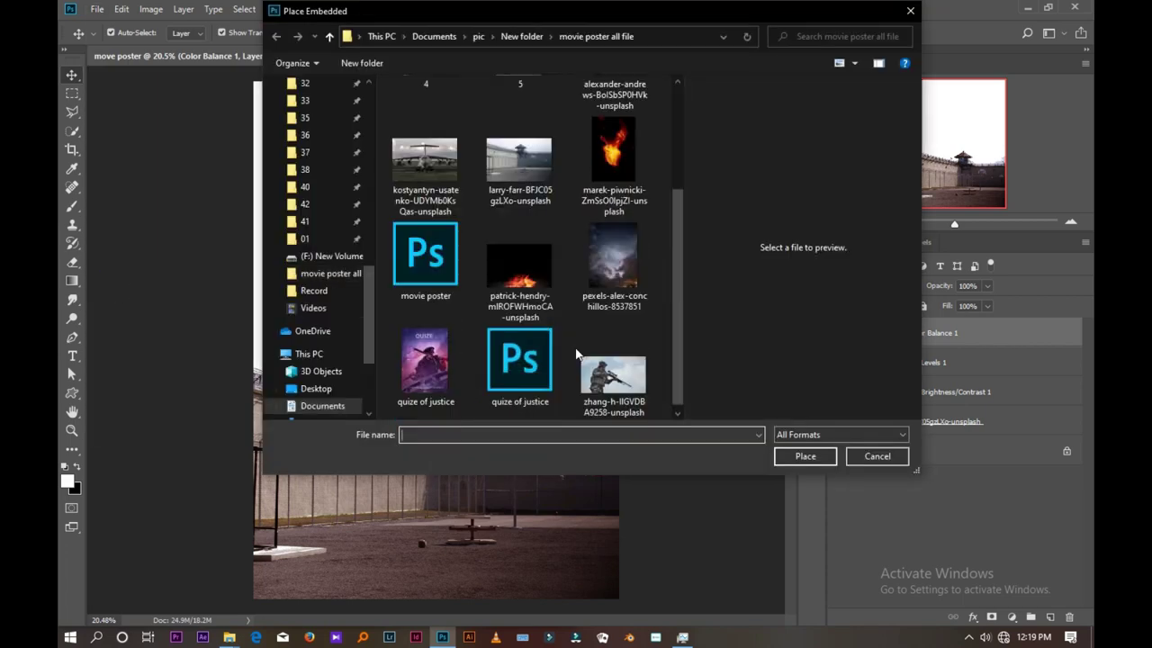
left_click(635, 248)
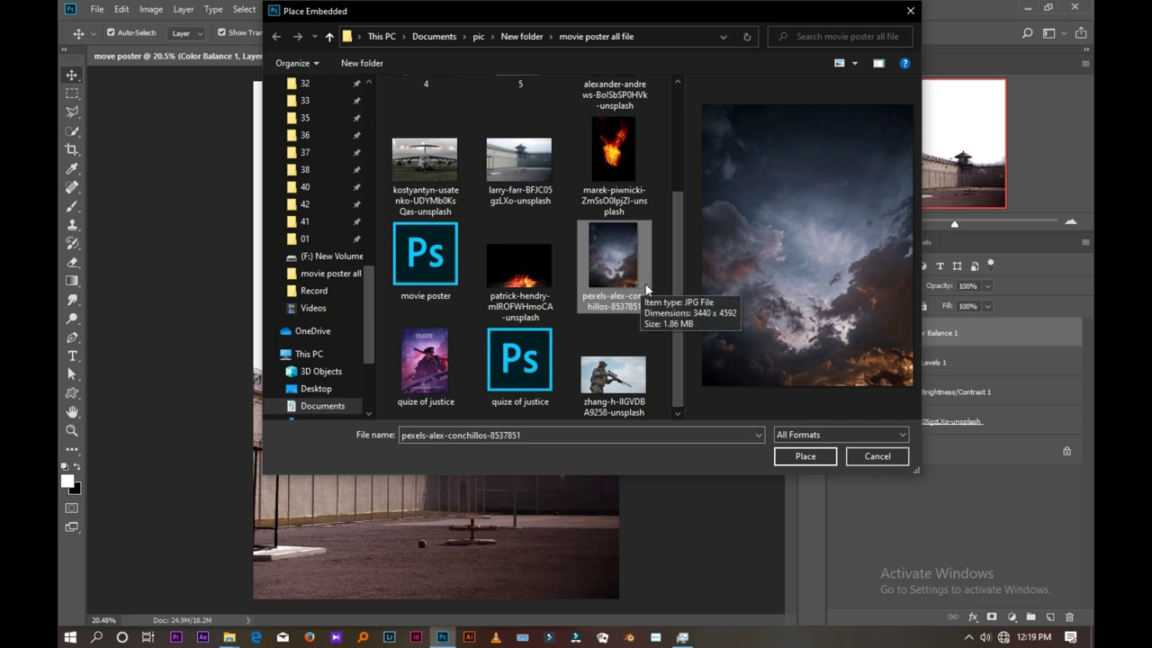
left_click(811, 459)
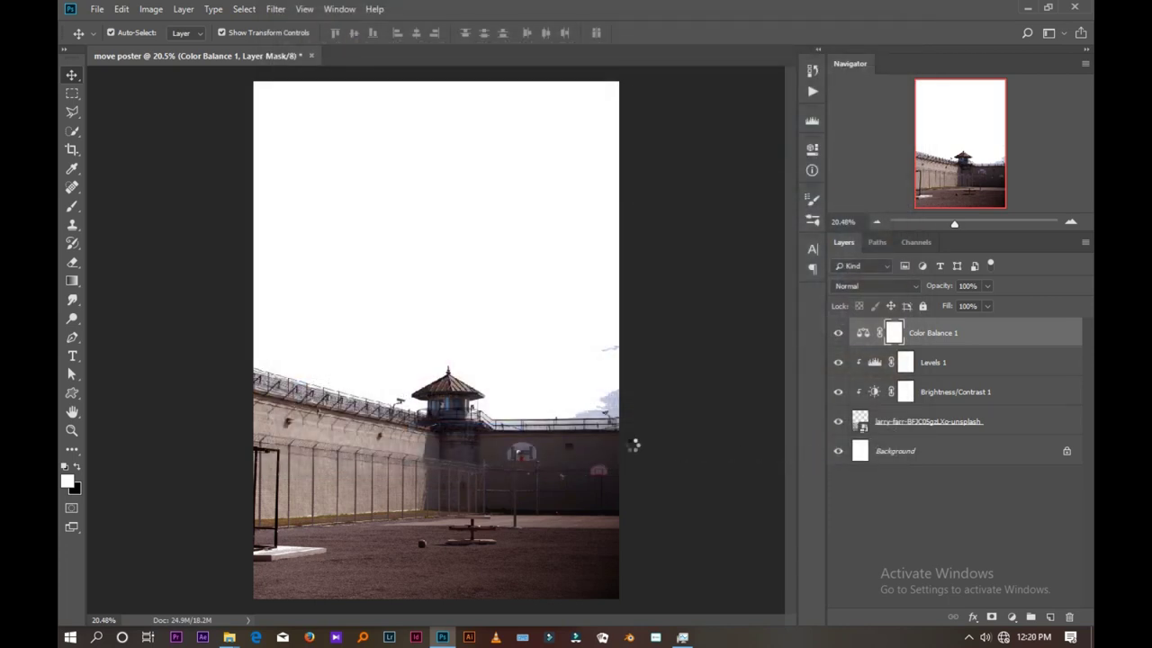
- Enlarge the cloud photo to cover the canvas, shift it up-left, and commit
scroll(486, 376, "down", 3)
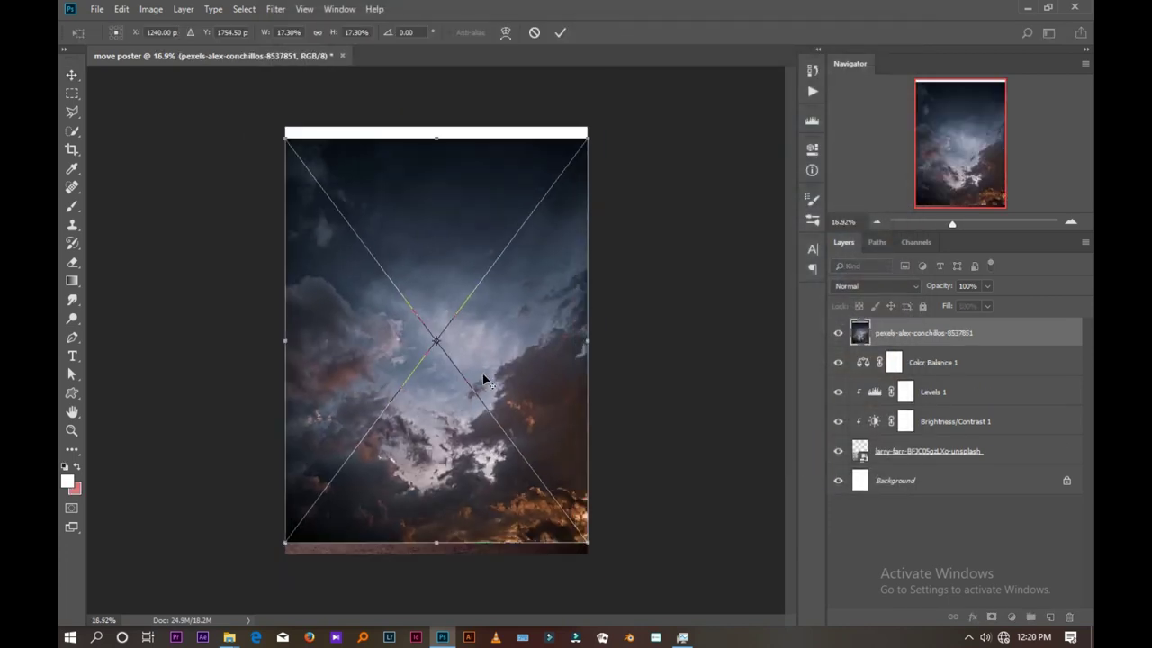
left_click_drag(576, 527, 686, 621)
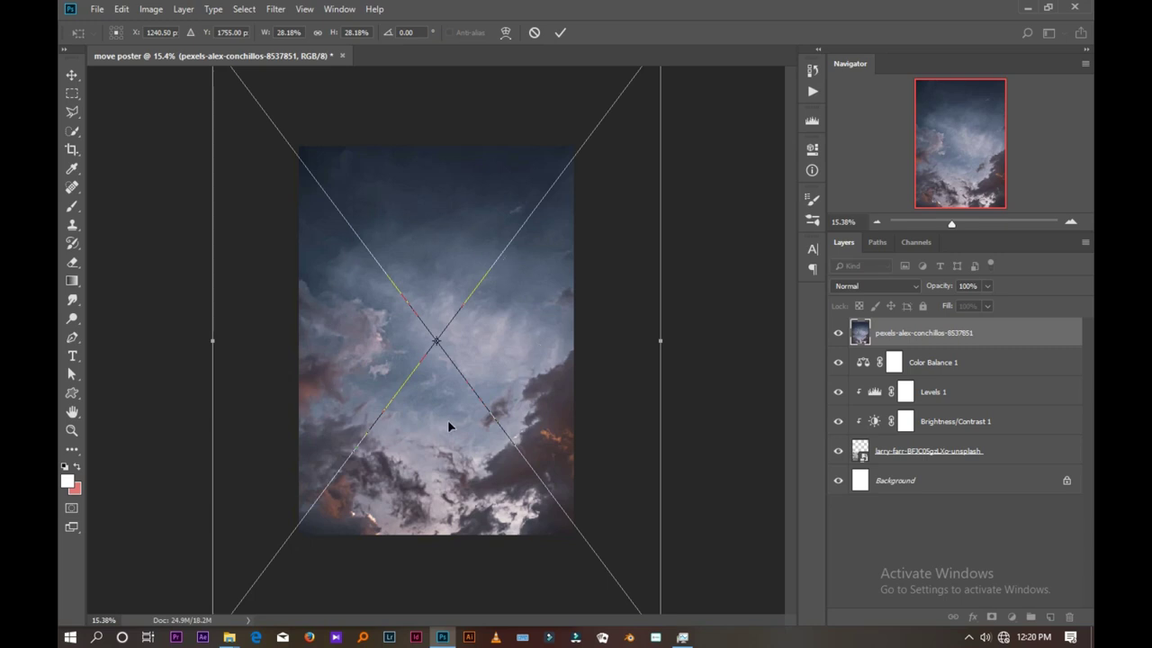
left_click_drag(447, 419, 431, 352)
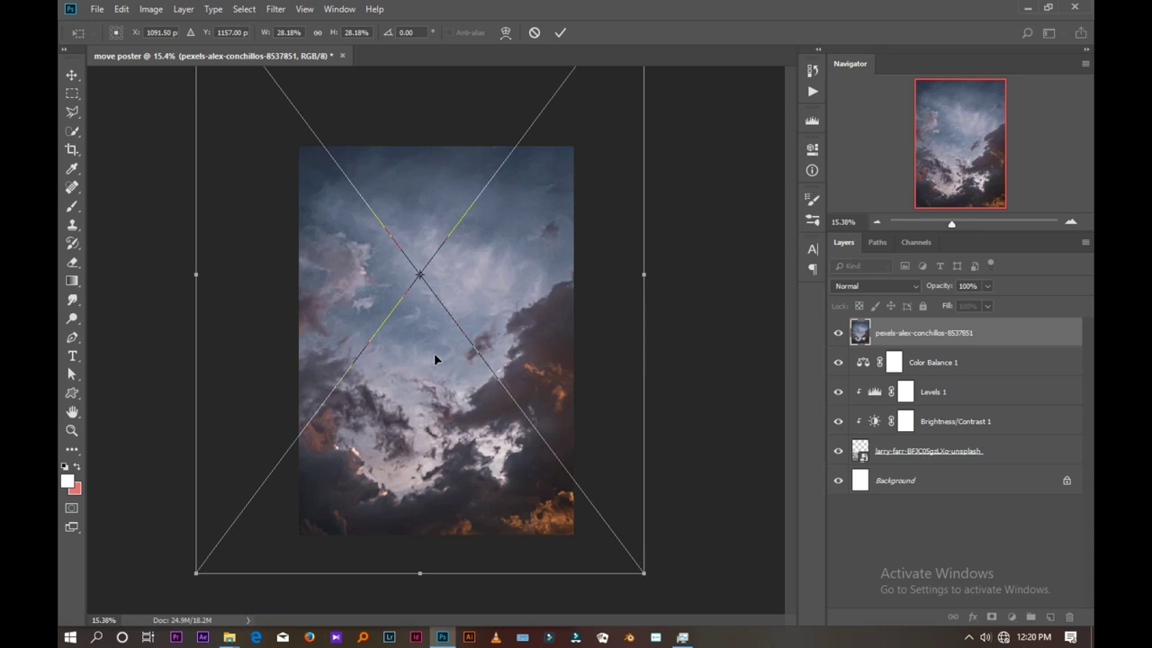
left_click(558, 33)
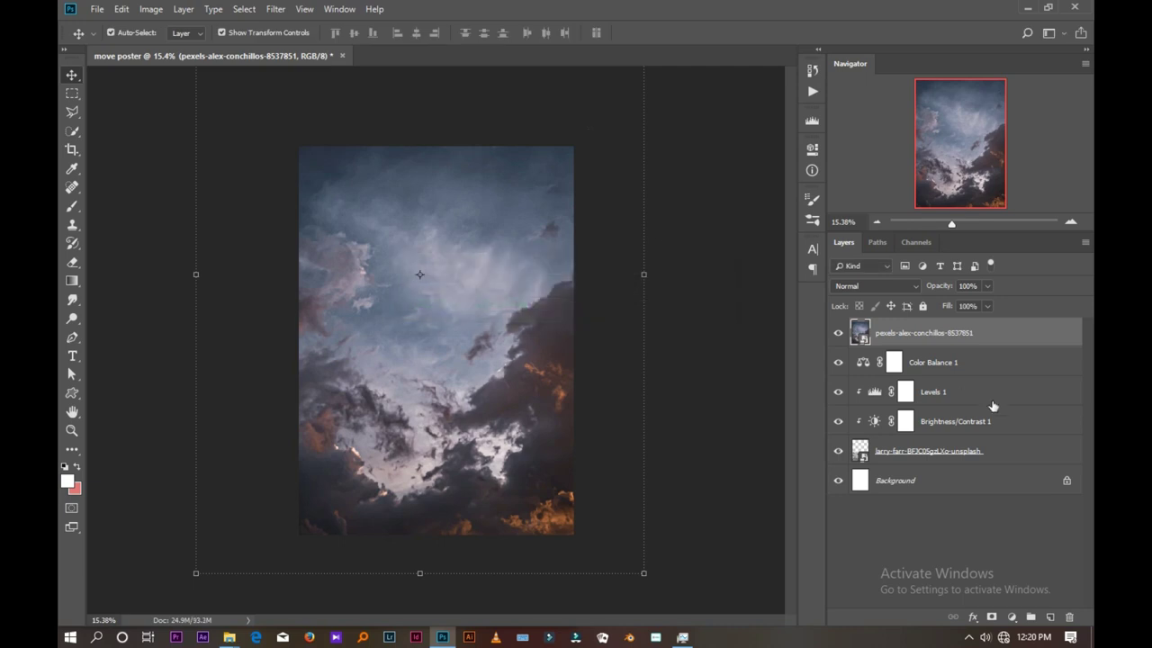
- Move the cloud layer beneath the prison photo and clip Color Balance 1 to the prison layer
left_click_drag(969, 334, 969, 458)
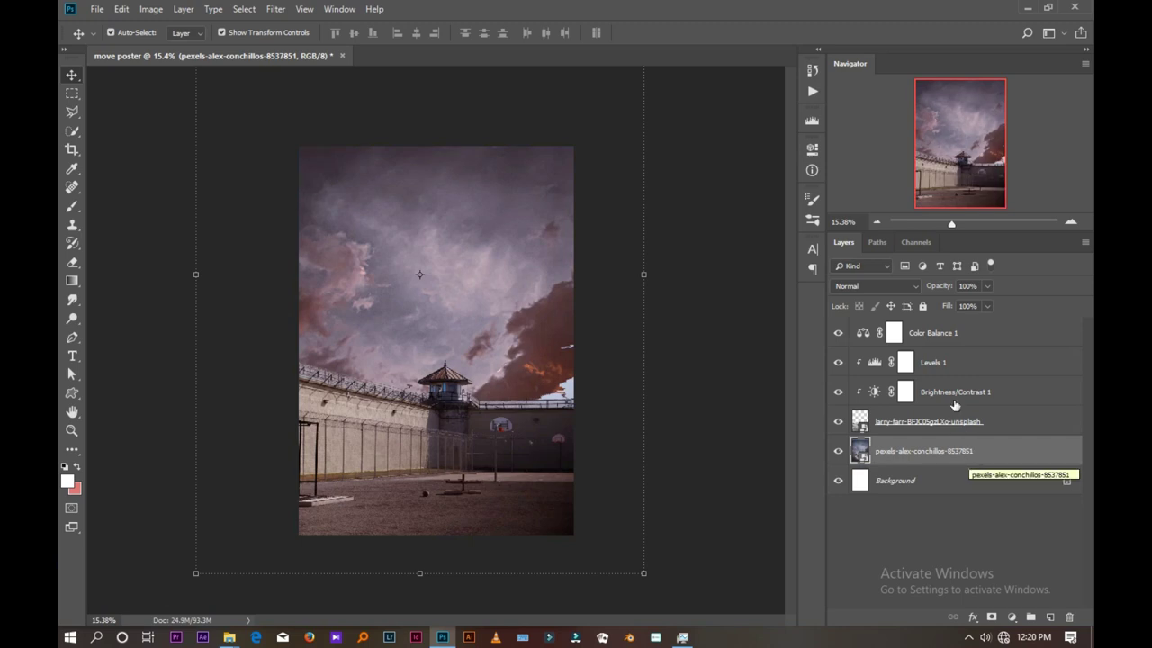
left_click(930, 333)
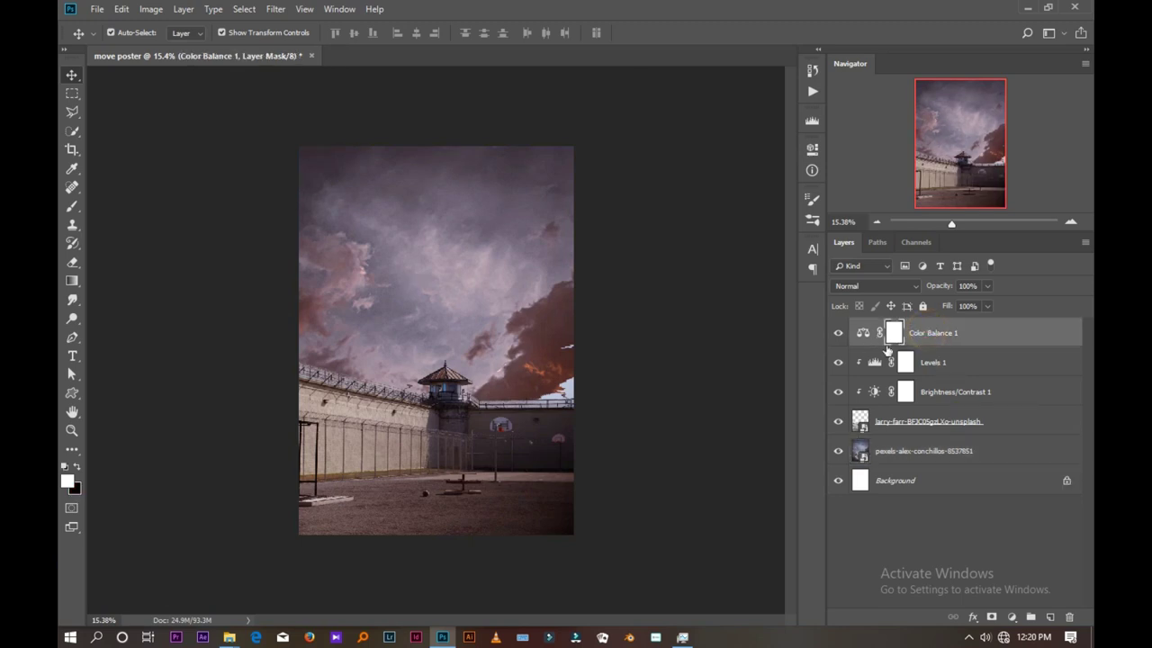
right_click(952, 342)
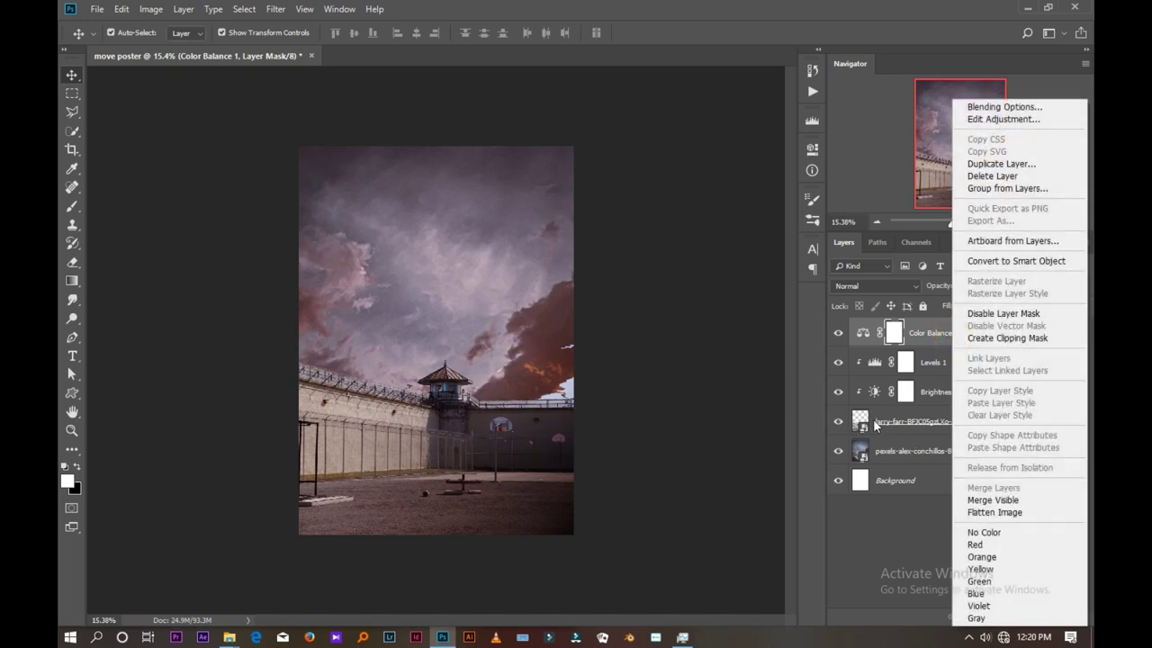
left_click(977, 340)
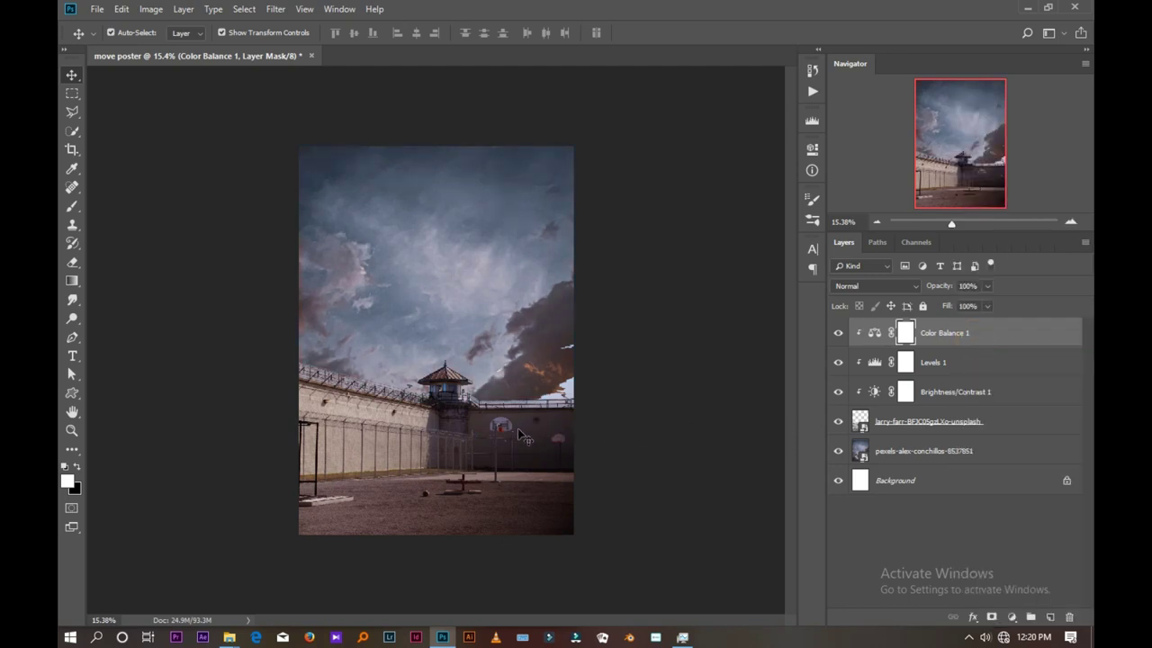
left_click(646, 431)
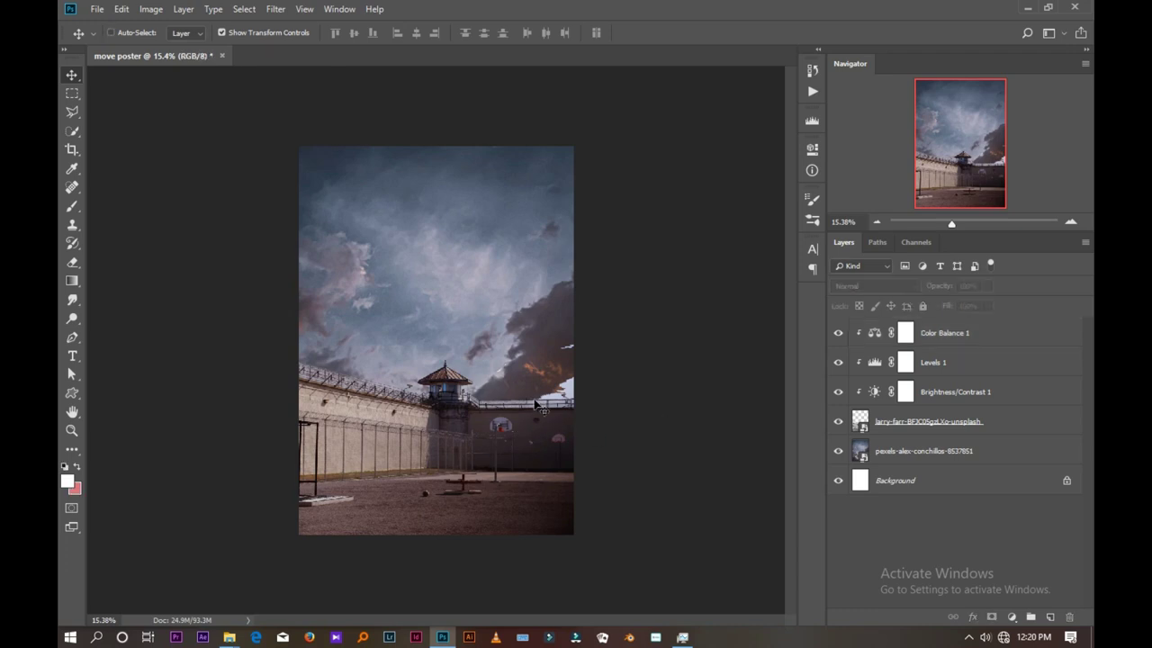
scroll(585, 393, "up", 3)
- Add a layer mask to the prison yard layer and set a black brush at 100% opacity
scroll(585, 387, "up", 2)
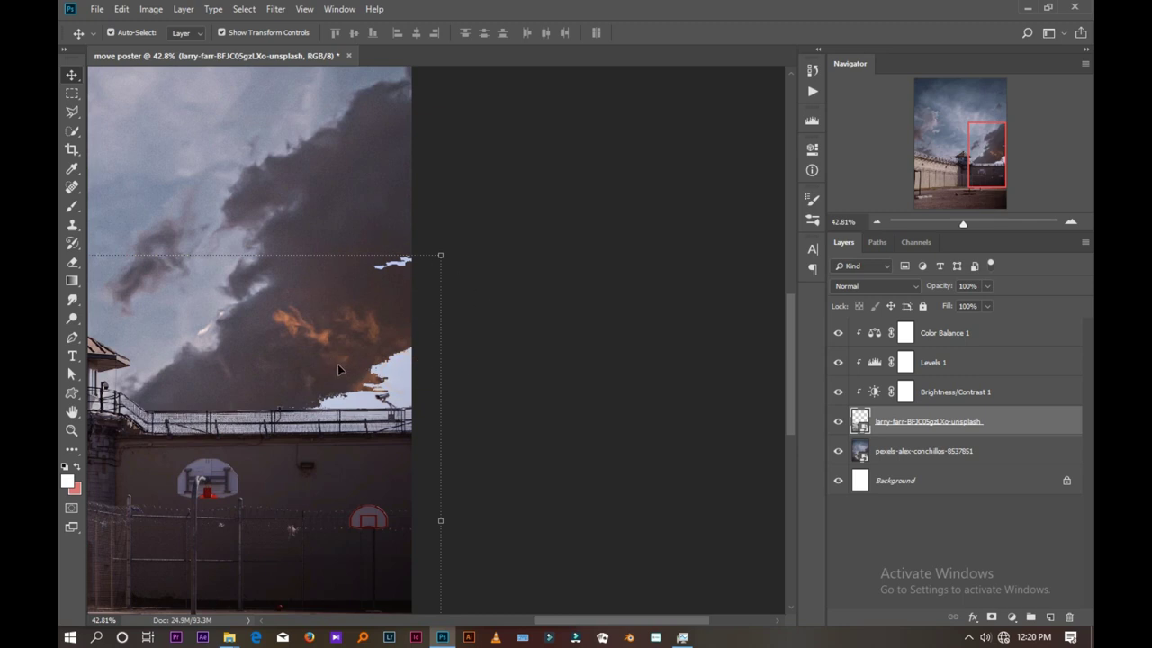
left_click(992, 617)
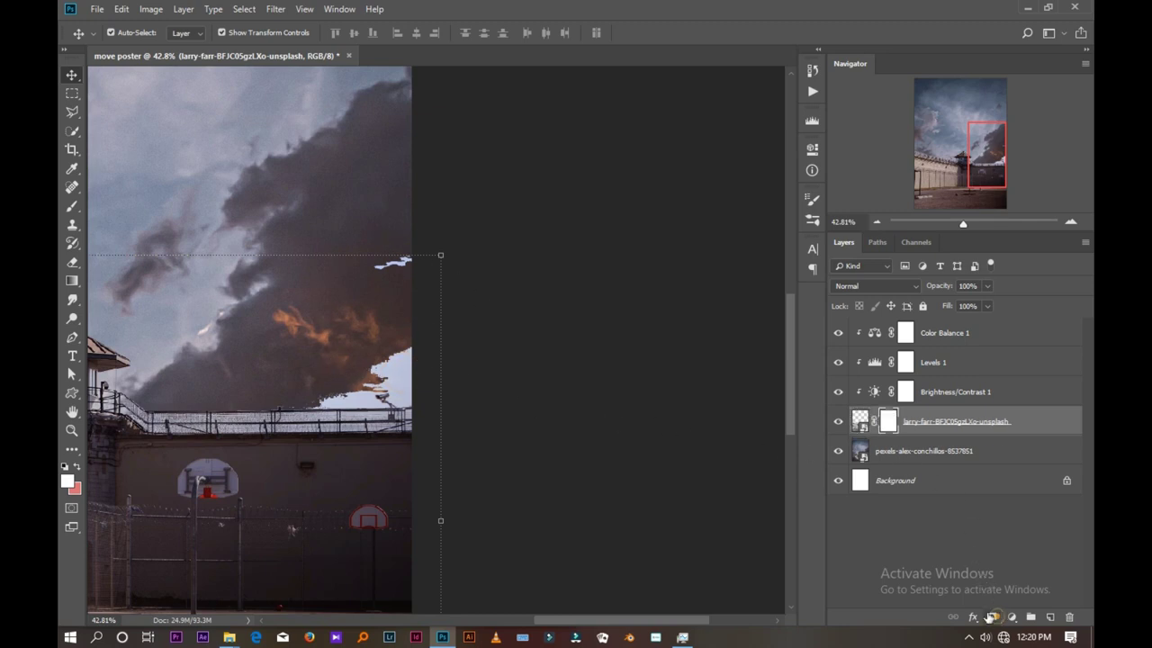
scroll(373, 355, "up", 3)
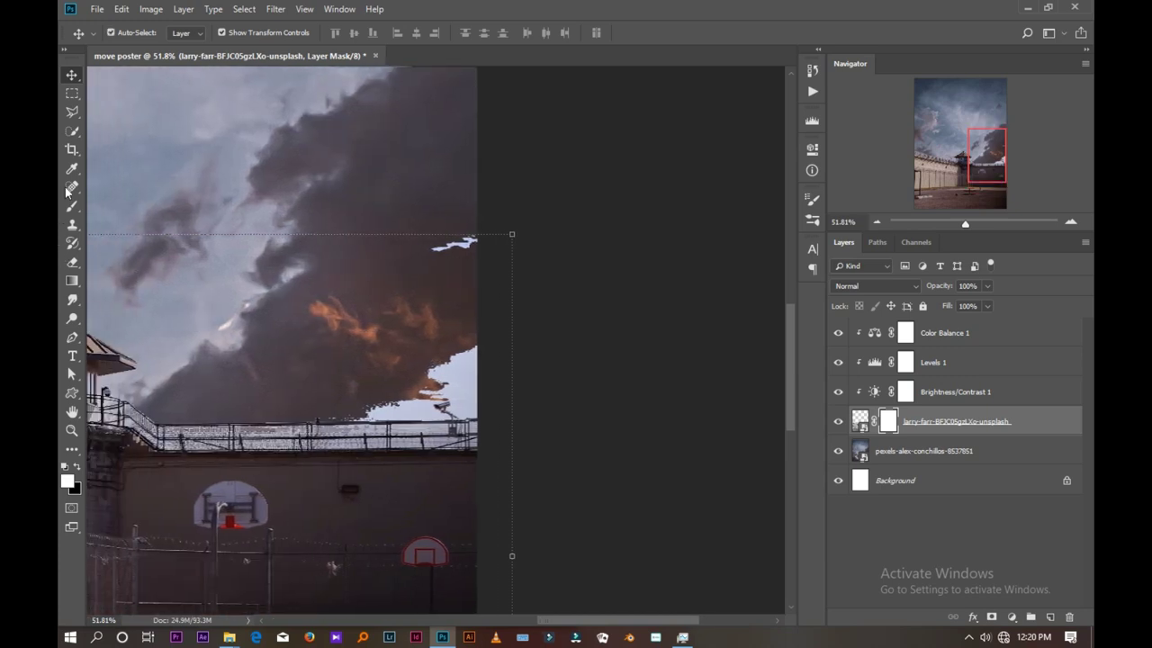
left_click(72, 206)
left_click(126, 33)
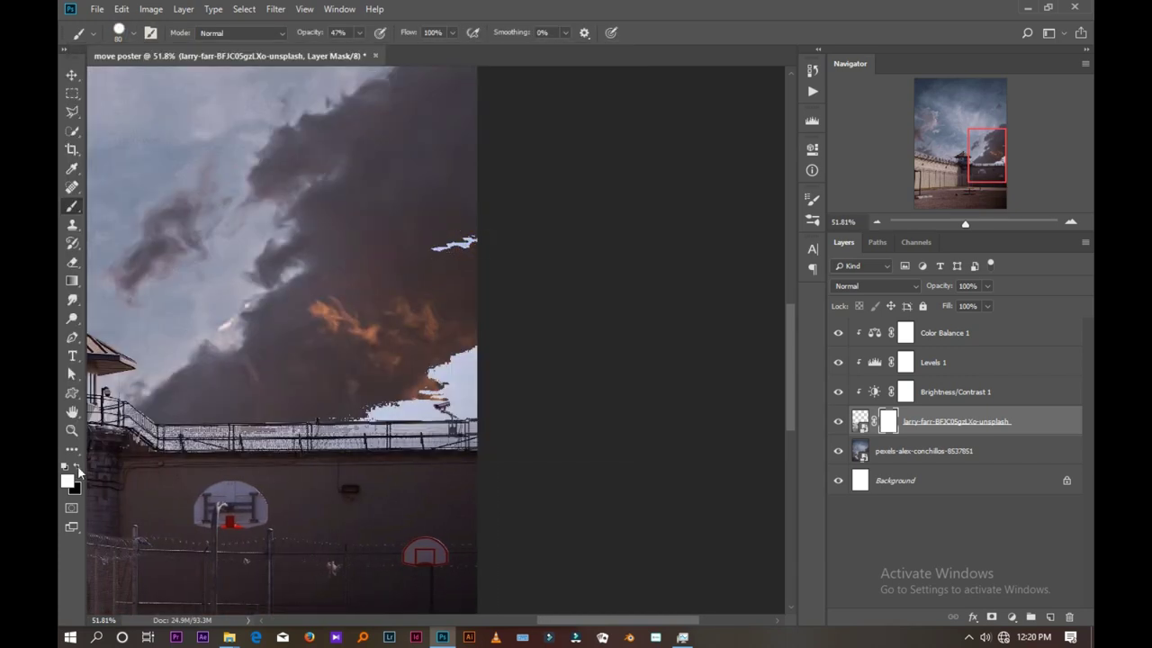
left_click(78, 467)
key("0")
- Paint out the bright sky strip along the wall railing on the mask
scroll(392, 410, "up", 5)
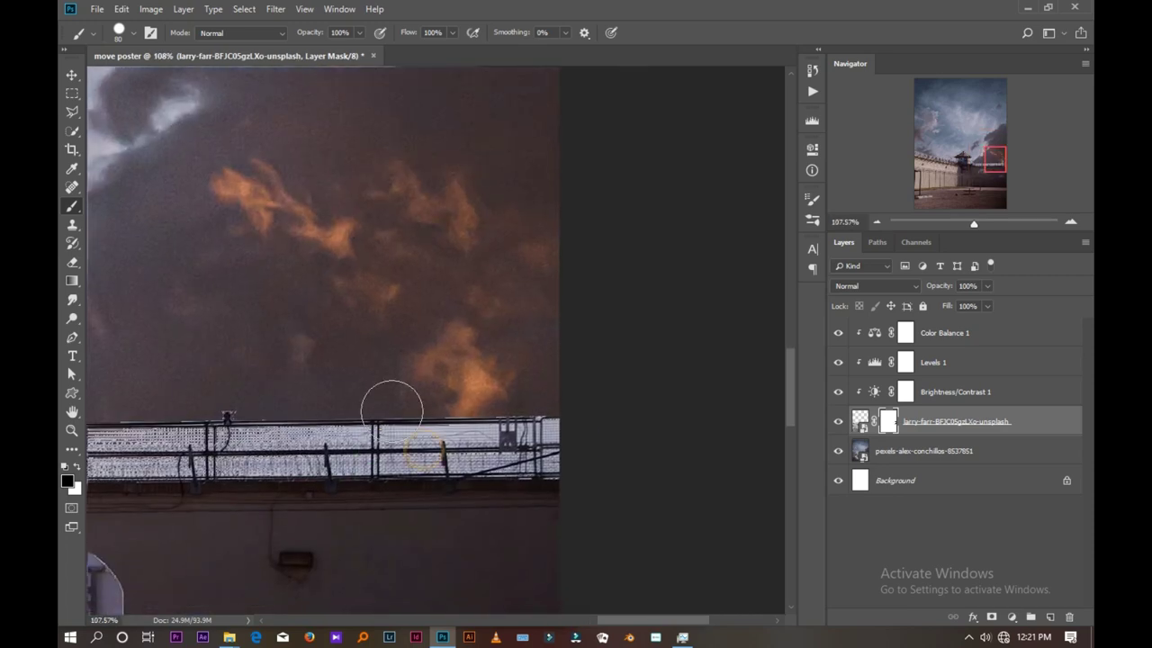
left_click(422, 388)
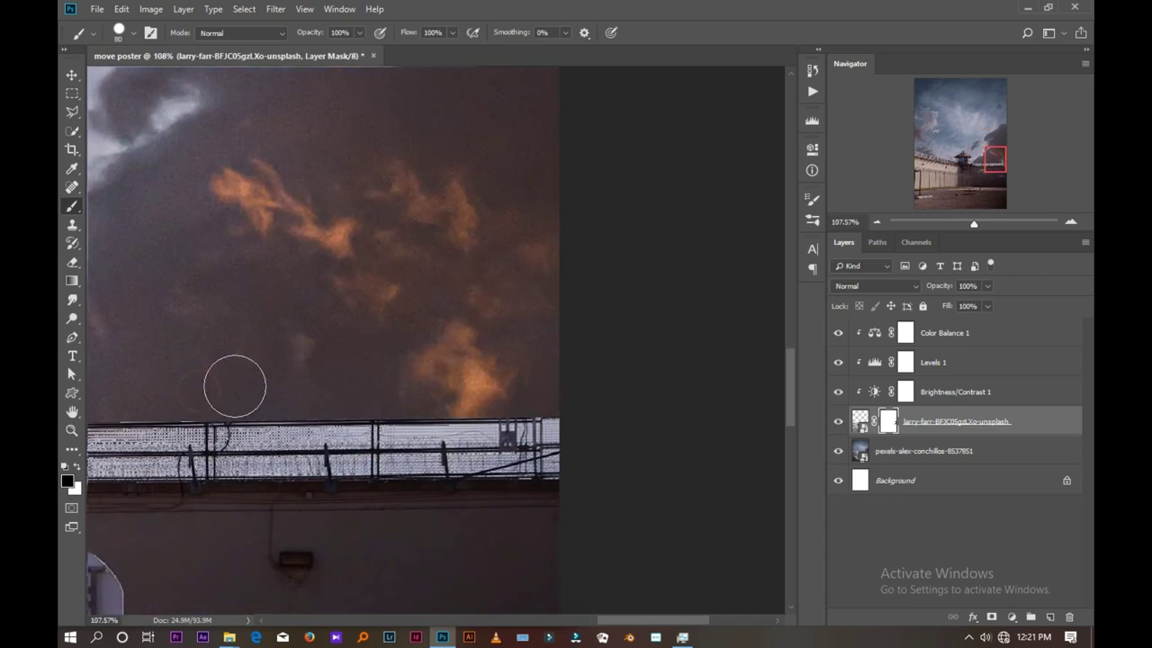
scroll(235, 387, "down", 2)
scroll(258, 386, "down", 2)
scroll(388, 366, "down", 2)
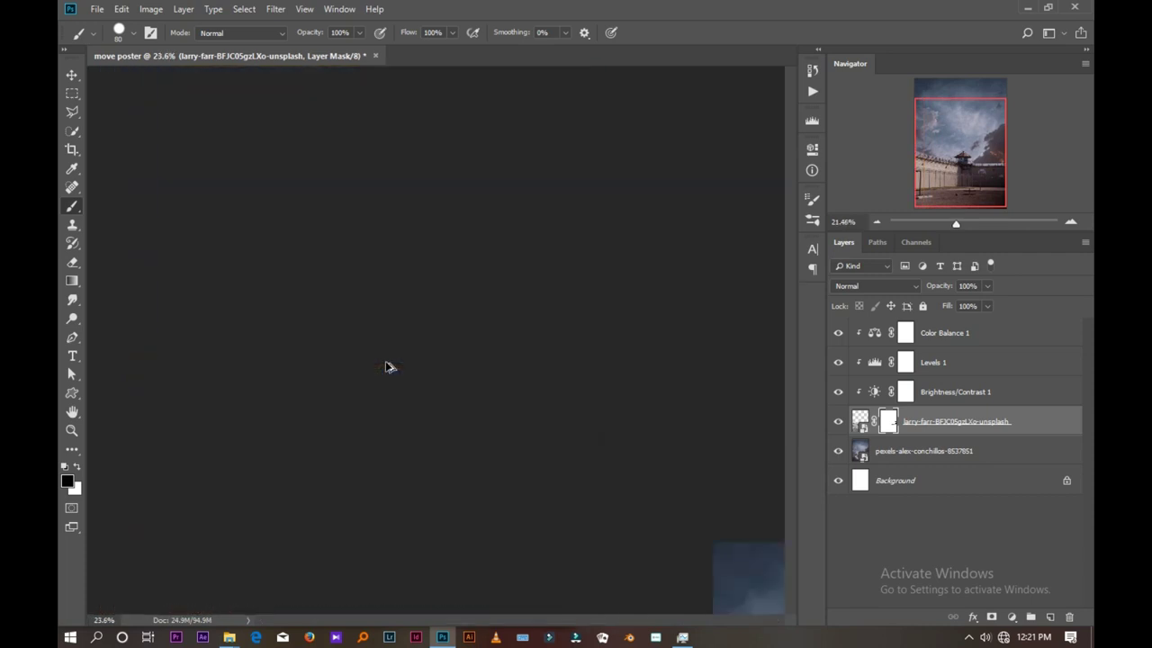
left_click(72, 75)
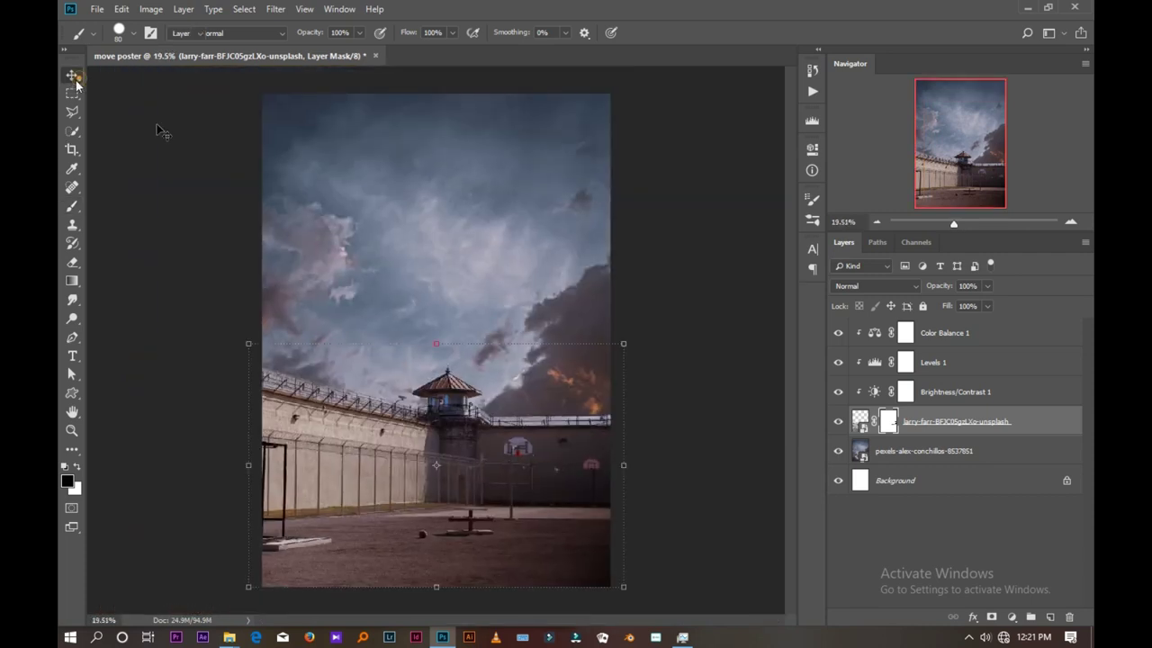
left_click(662, 365)
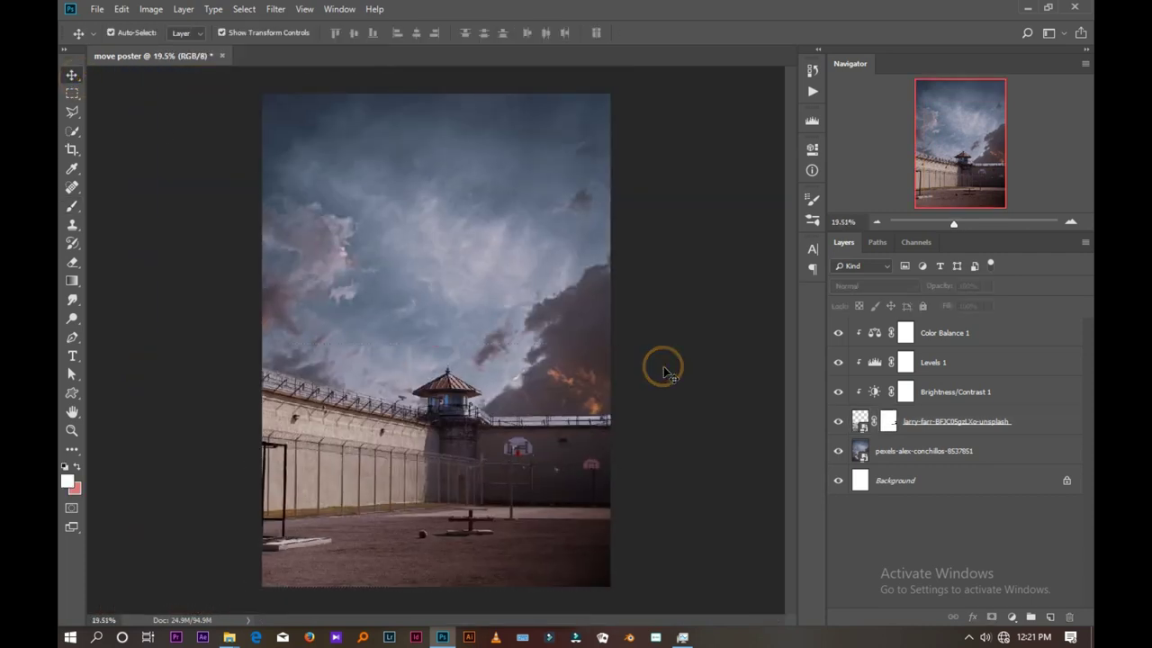
- Enlarge and tilt the prison yard photo with a transform, then fit the poster in view
left_click(459, 466)
left_click(485, 292)
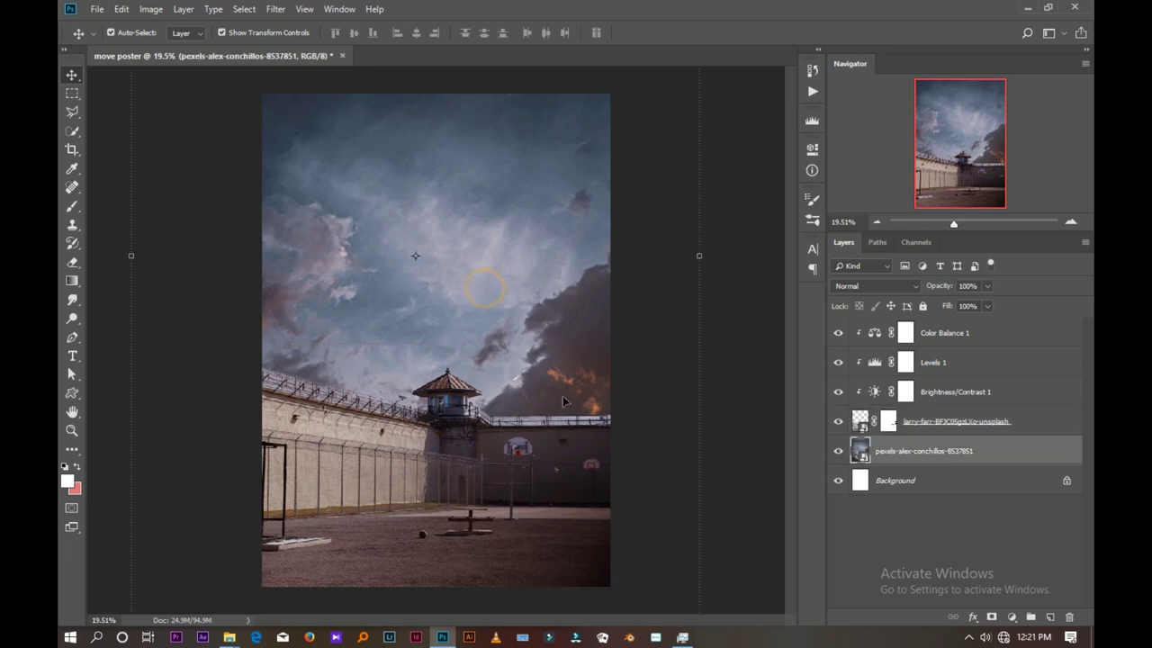
scroll(436, 393, "down", 2)
scroll(436, 392, "down", 1)
left_click(437, 392)
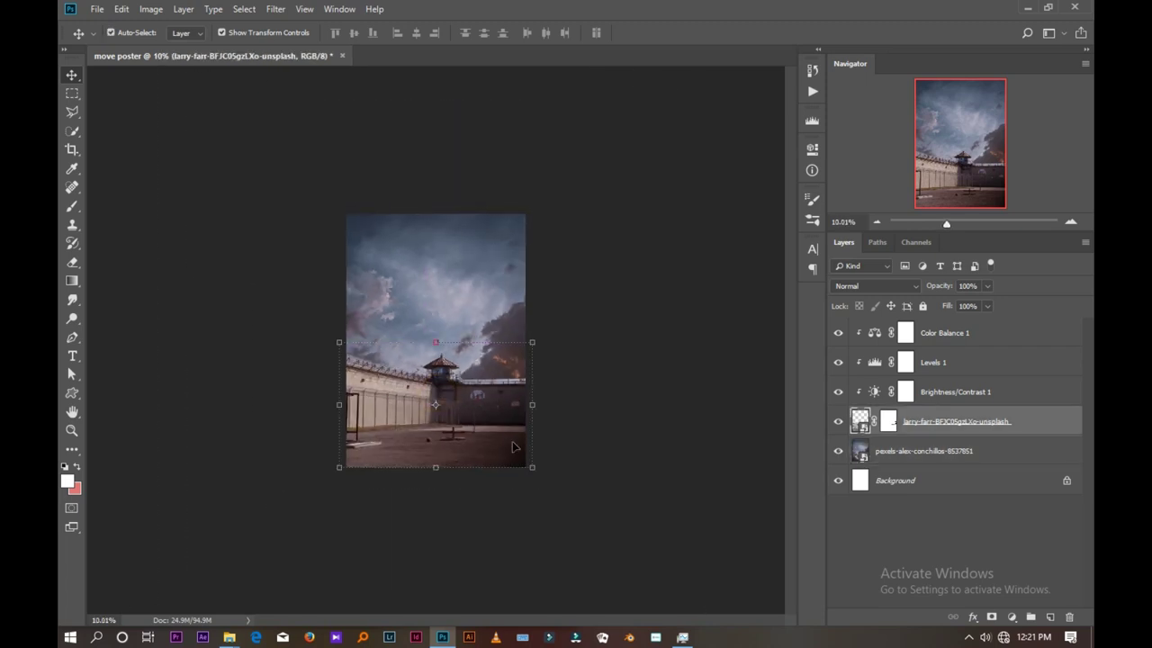
left_click_drag(532, 472, 578, 468)
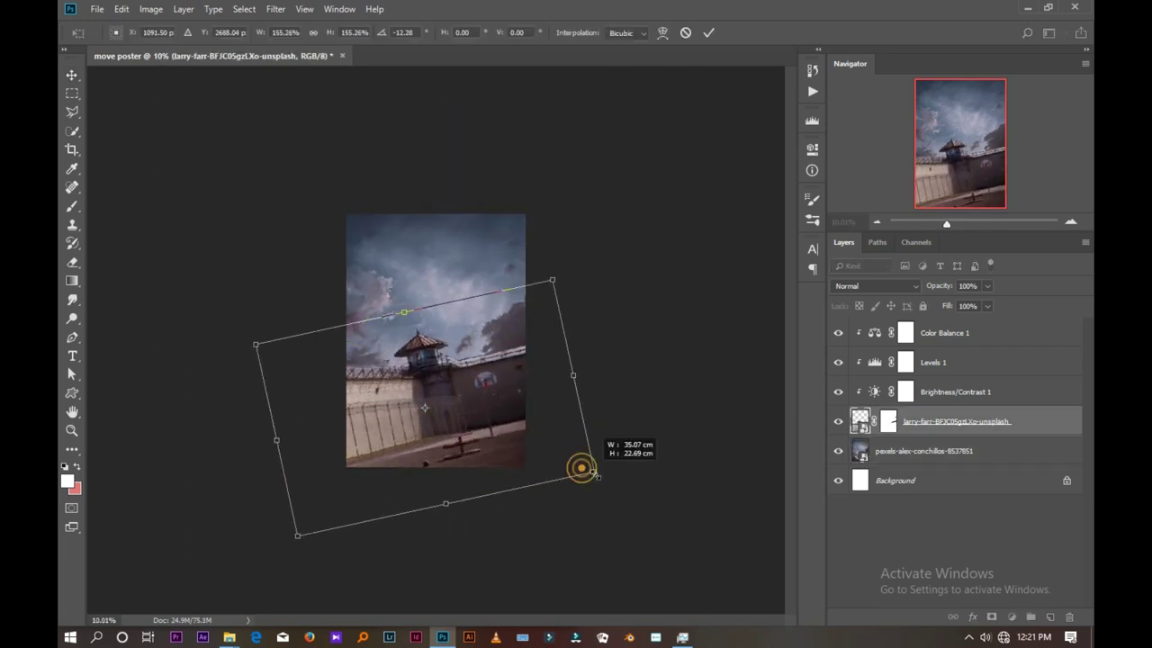
left_click_drag(496, 427, 497, 431)
key("ctrl+z")
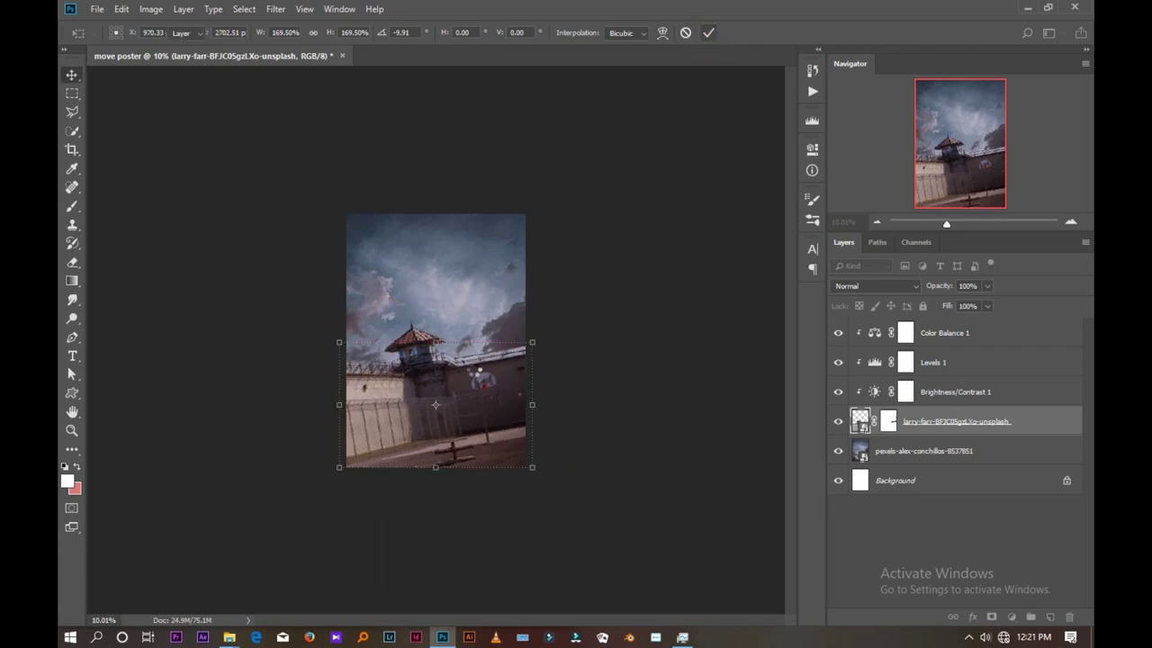
key("Return")
key("ctrl+0")
- Group Color Balance 1 down through the sky layer and name the group 'back'
left_click(981, 361)
left_click(970, 335)
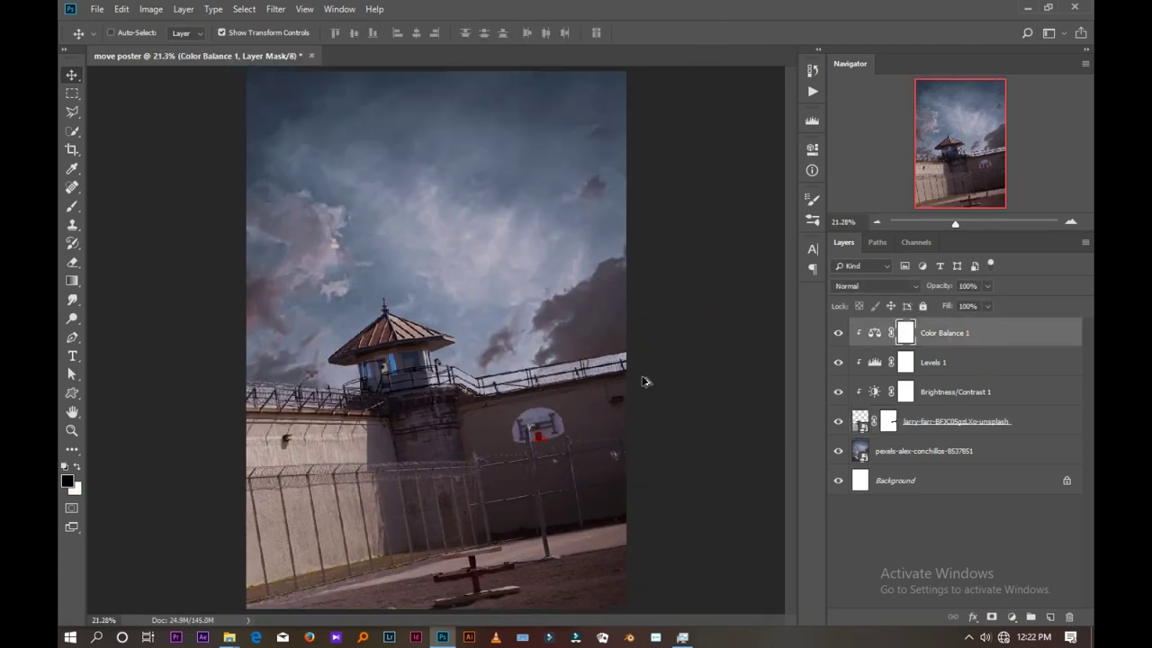
scroll(558, 358, "down", 1)
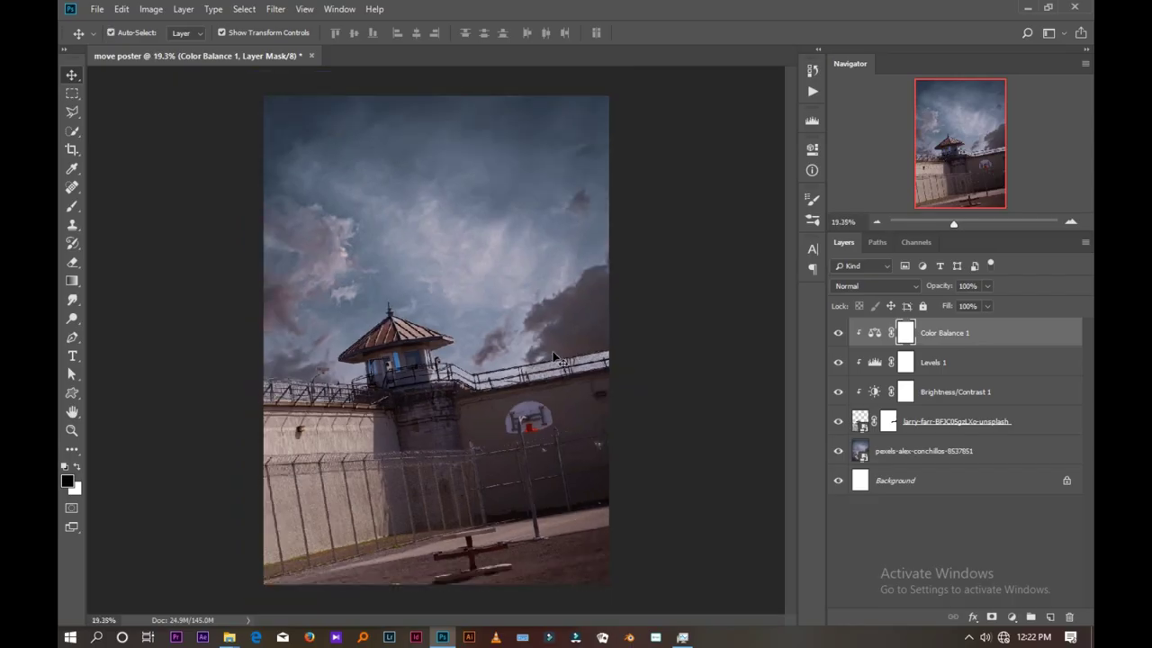
left_click(929, 453, "shift")
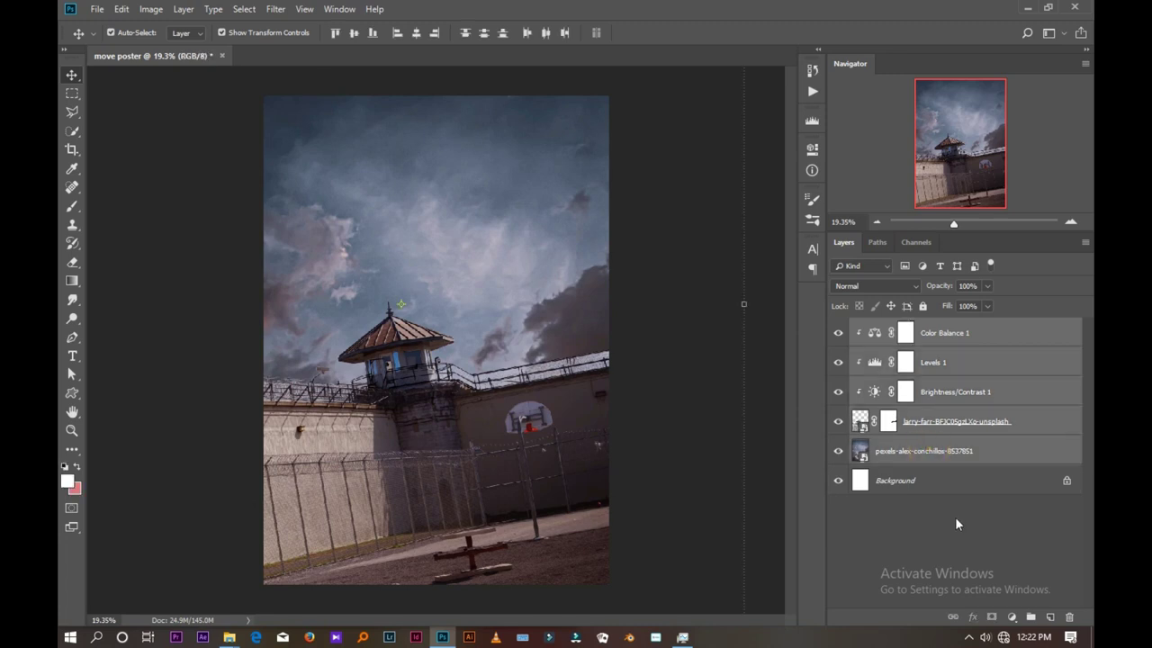
key("ctrl+g")
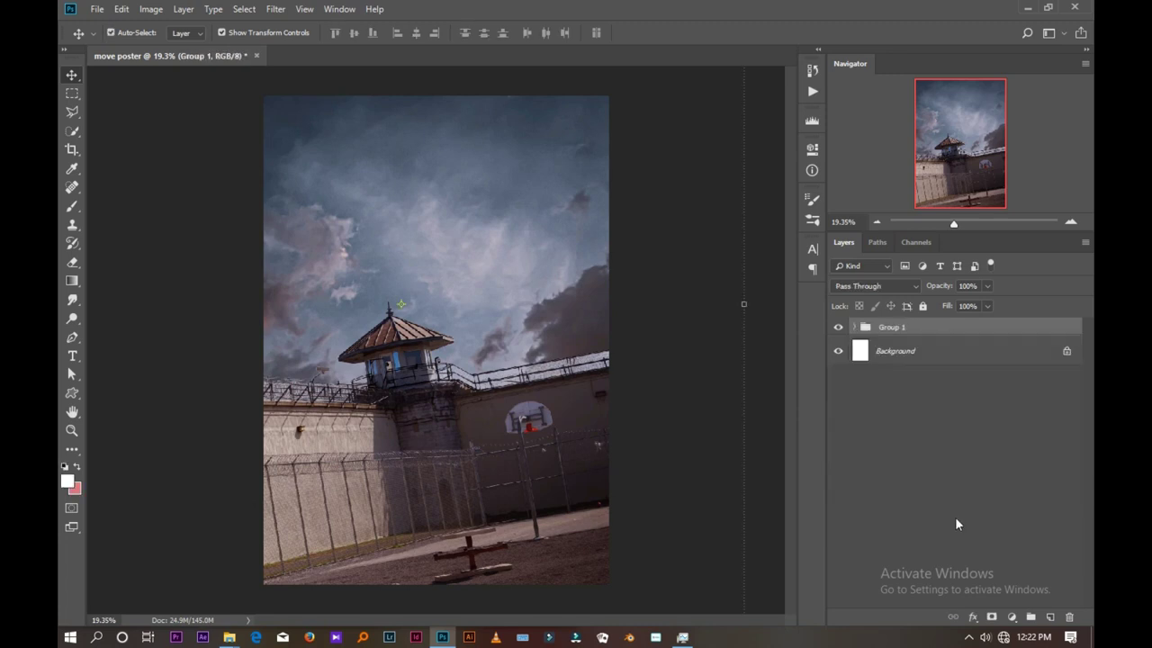
double_click(889, 328)
type("back")
key("Return")
key("ctrl+minus")
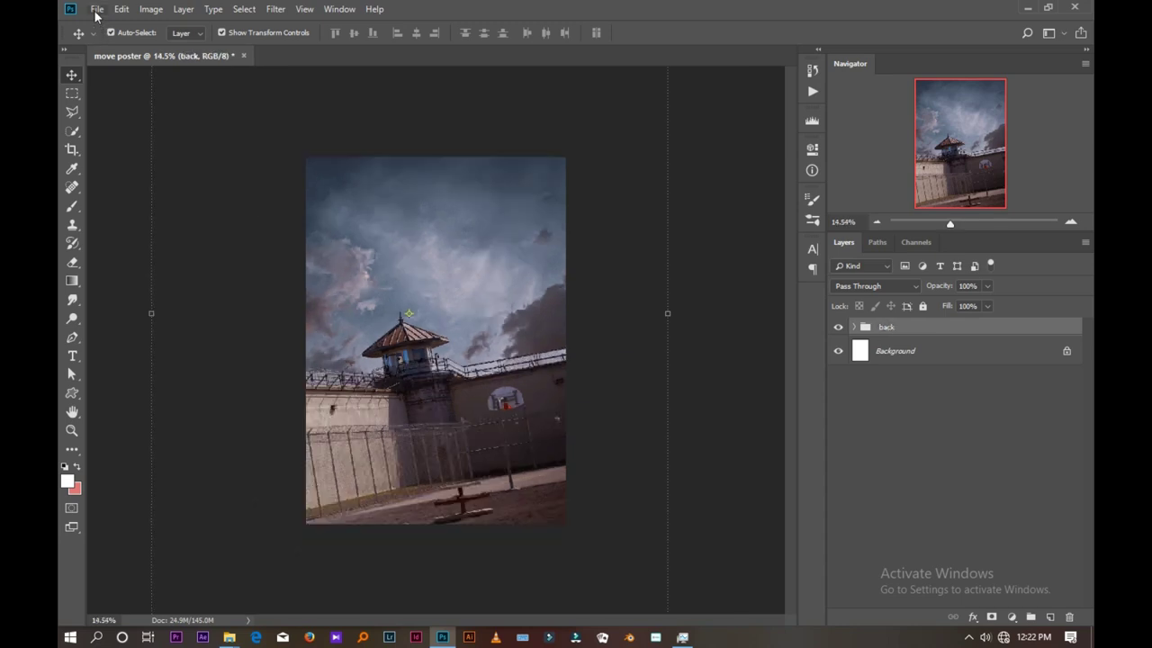
- Place the airplane image 3 from the movie poster all file folder as an embedded layer
left_click(97, 11)
left_click(134, 281)
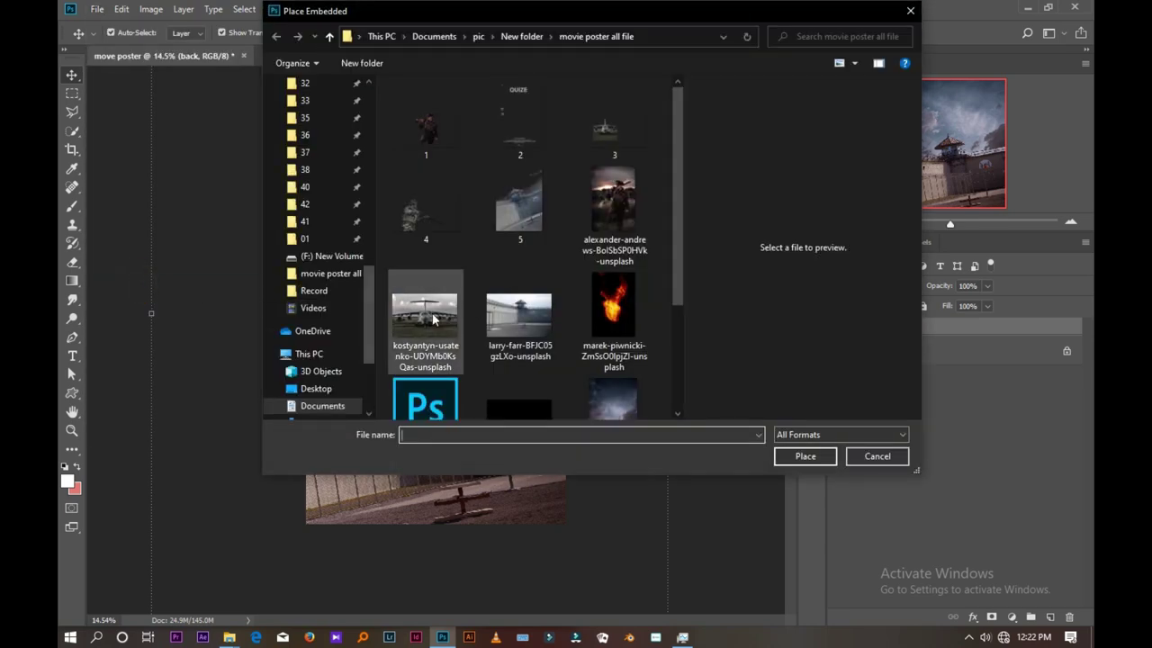
left_click(433, 317)
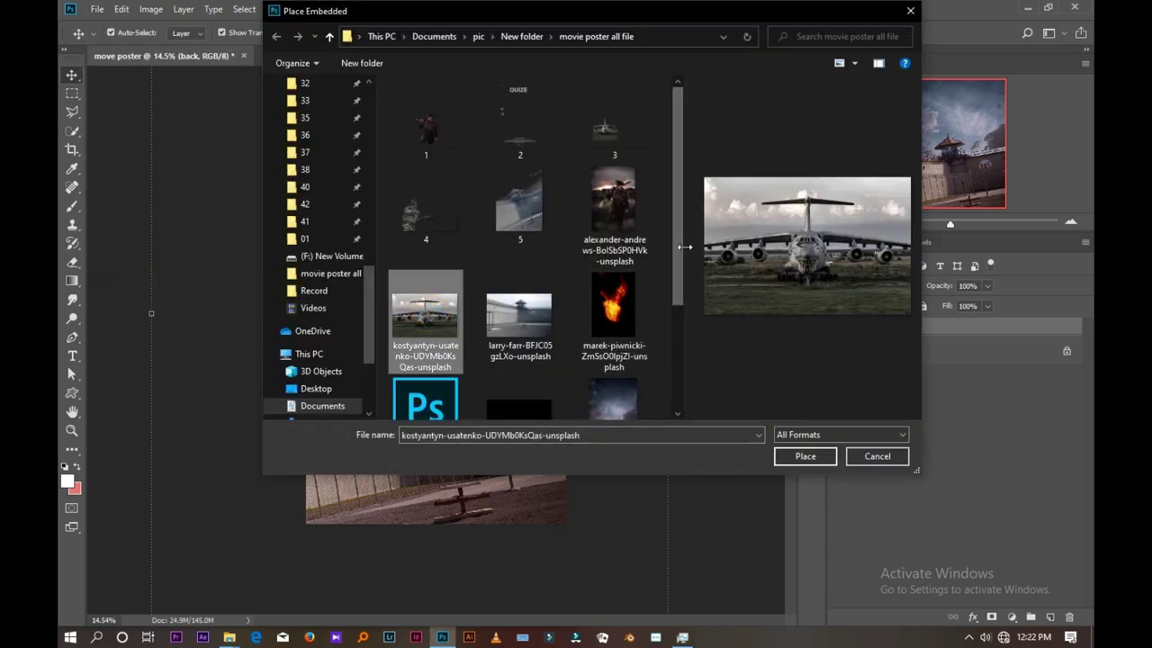
left_click_drag(679, 257, 617, 255)
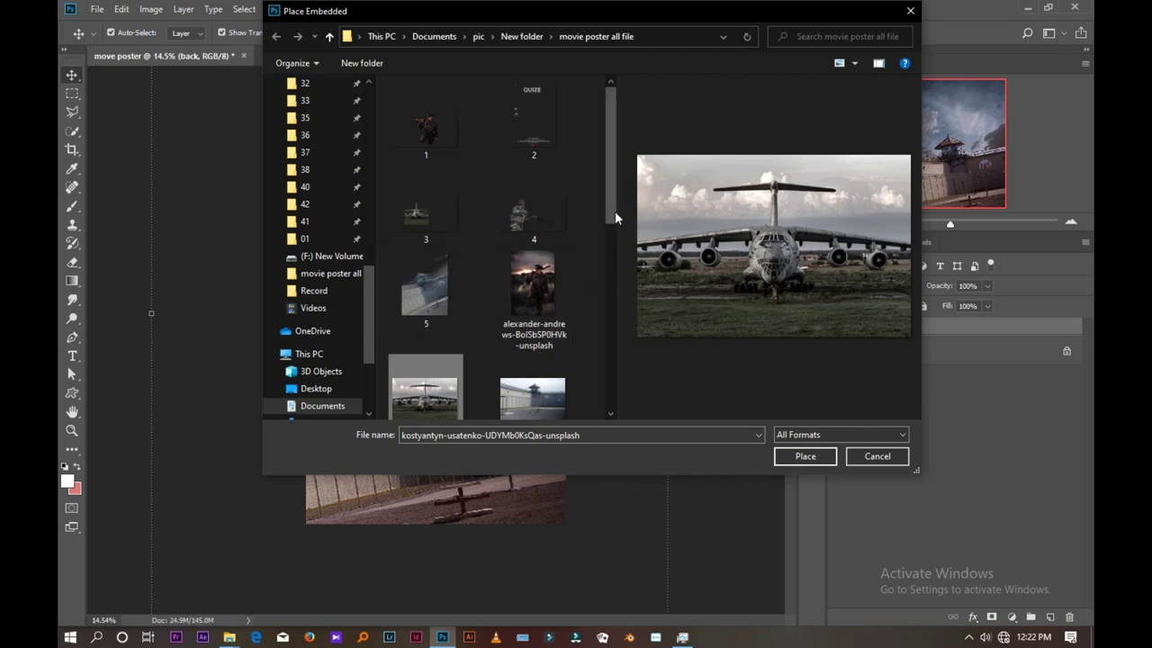
left_click(458, 224)
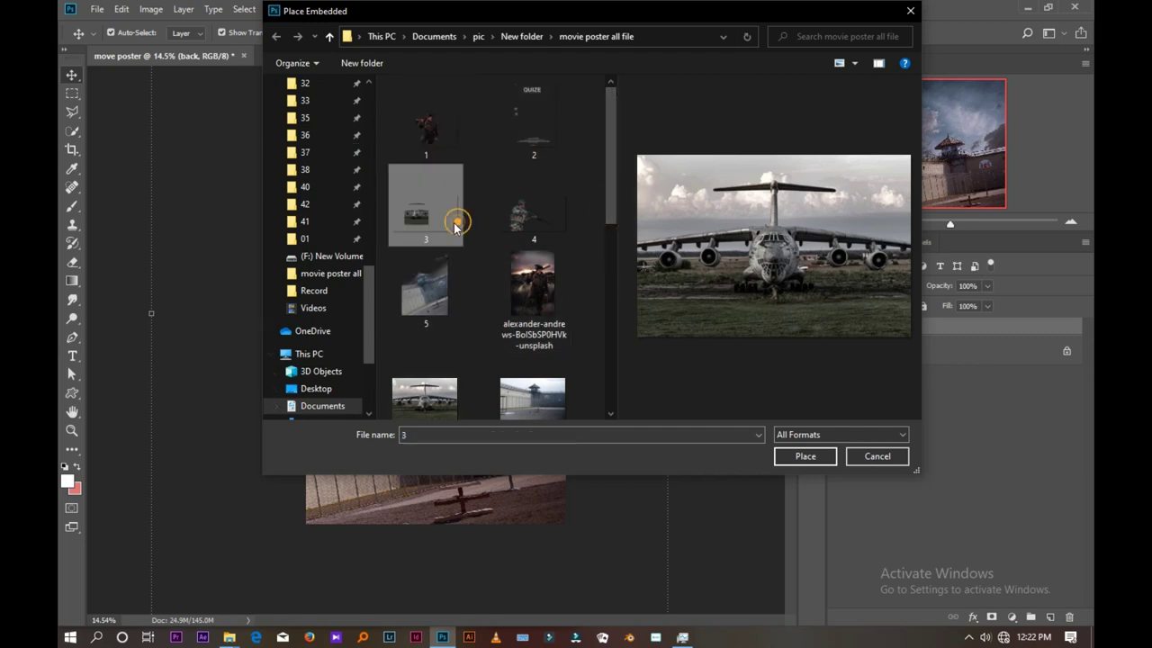
left_click(806, 457)
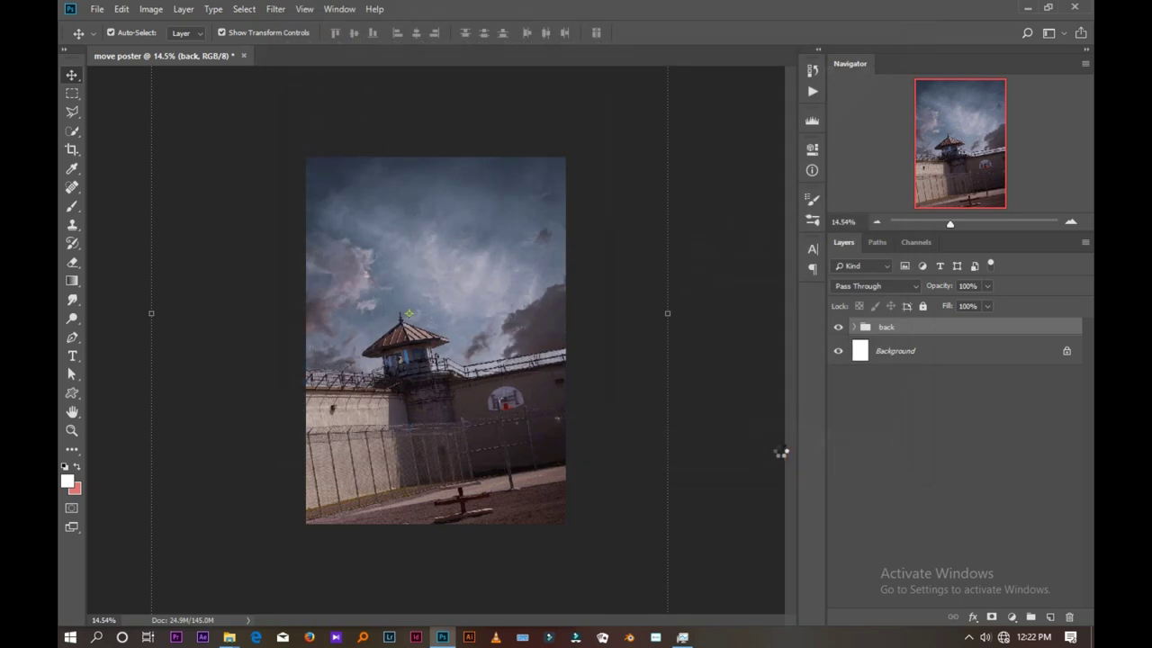
- Scale the plane to about 30.79%, tilt it about -13° in front of the prison wall, and commit
left_click_drag(567, 415, 888, 552)
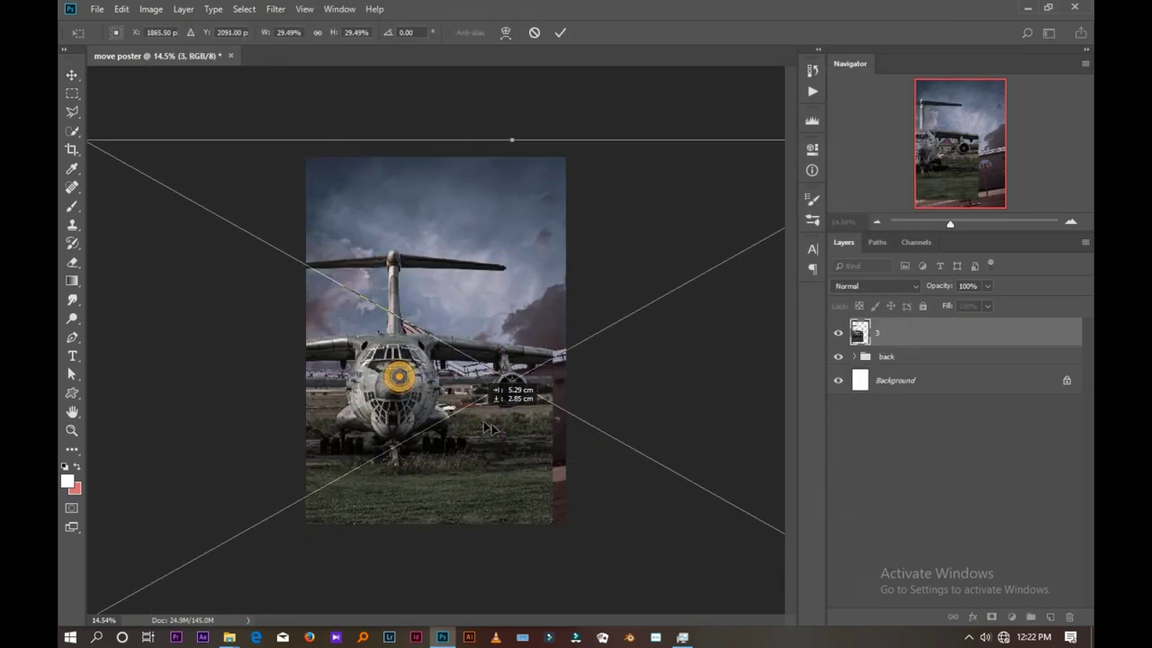
left_click_drag(441, 399, 582, 470)
scroll(437, 386, "down", 1)
scroll(437, 385, "down", 1)
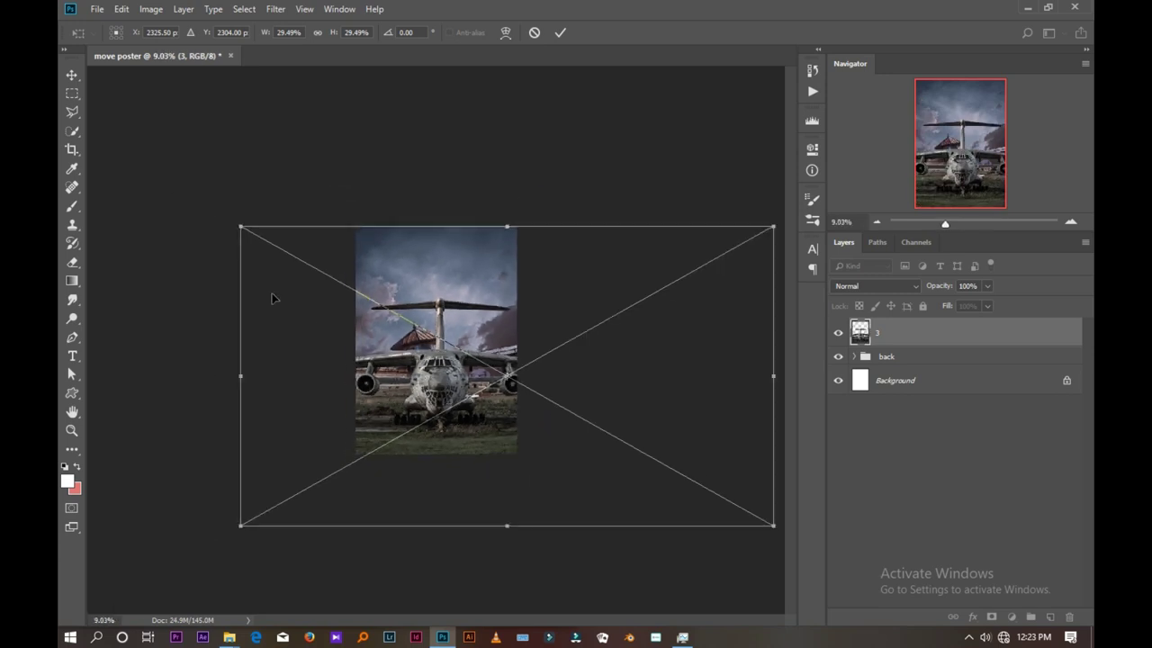
left_click_drag(229, 222, 207, 298)
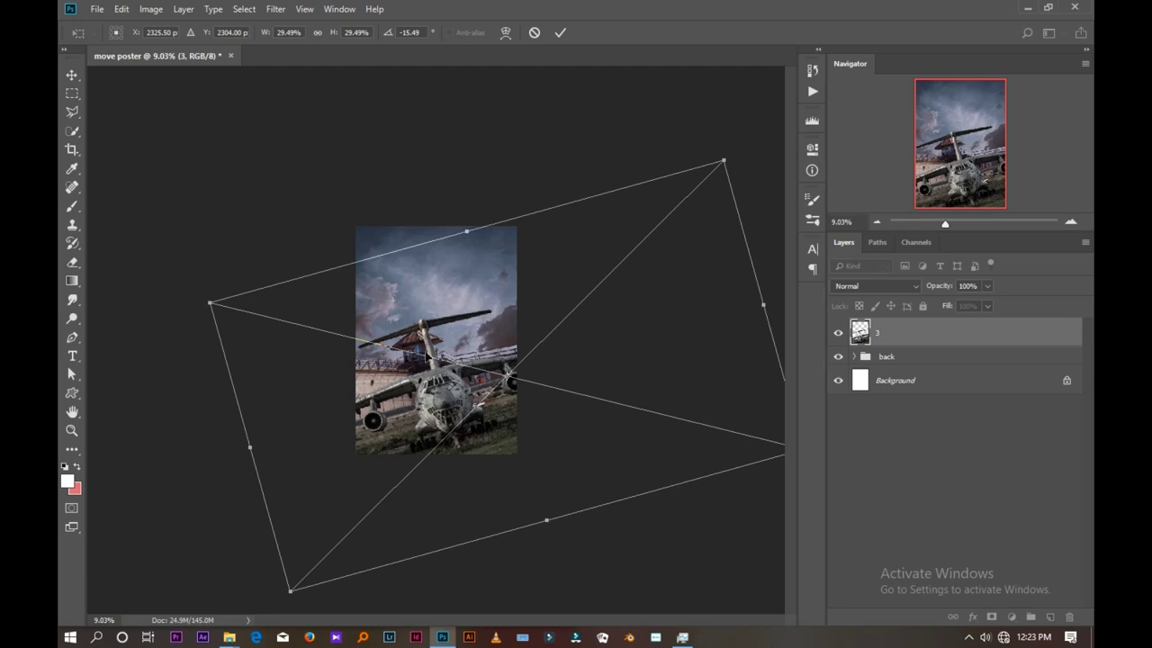
scroll(431, 394, "up", 4)
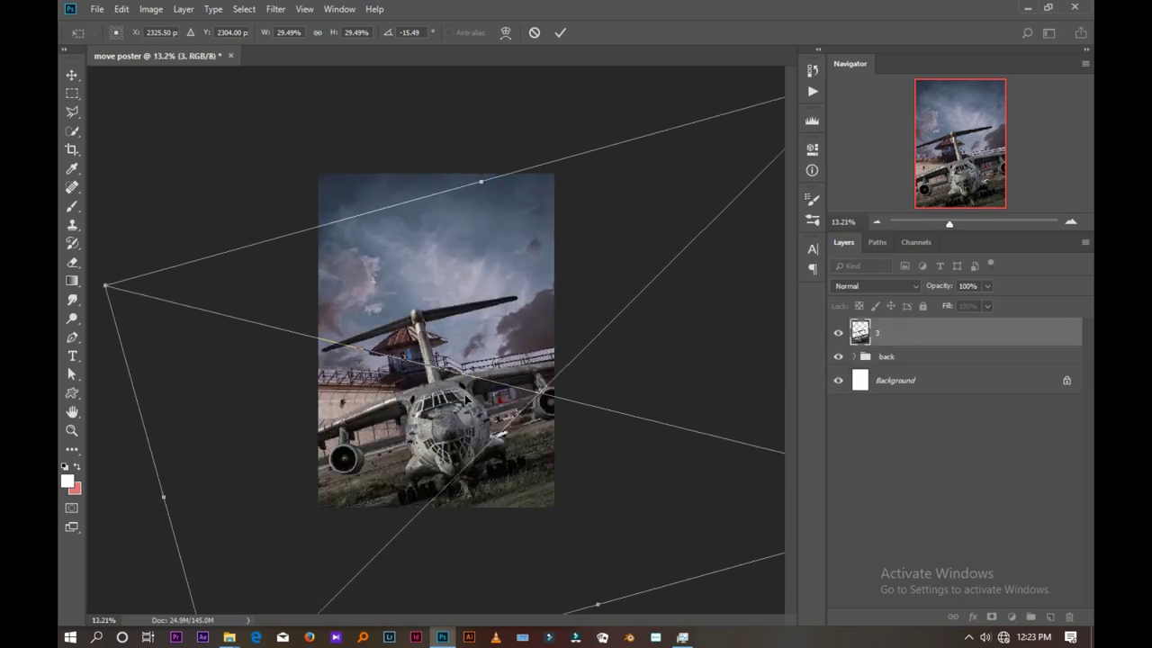
left_click_drag(462, 433, 483, 435)
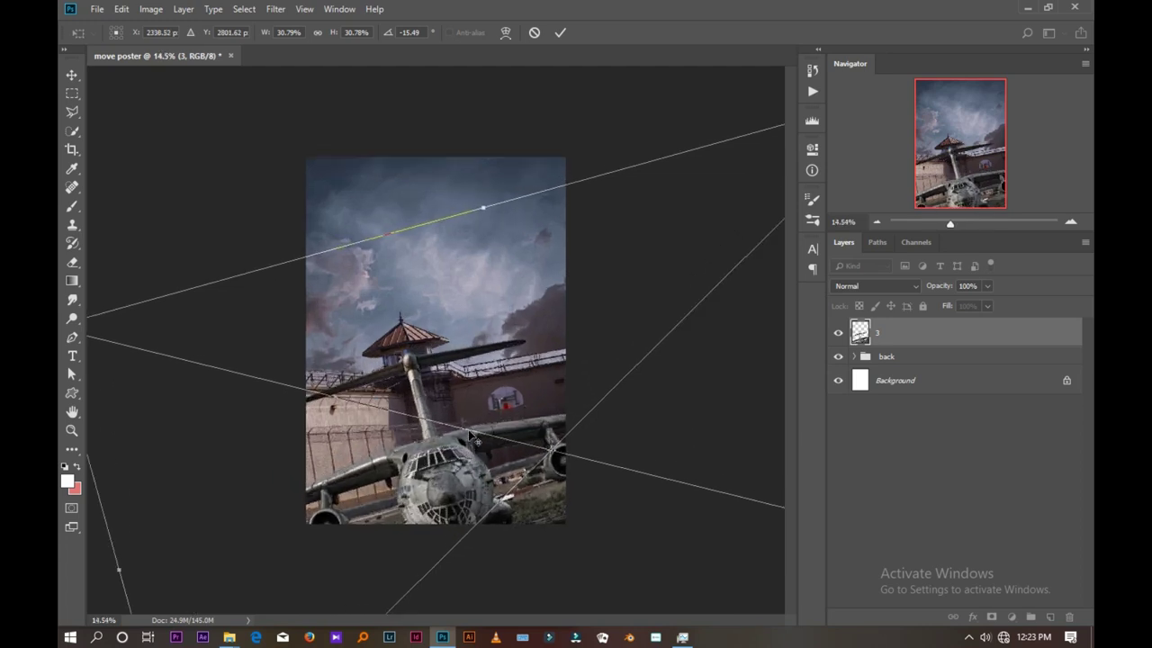
scroll(437, 340, "down", 2)
left_click_drag(212, 330, 206, 314)
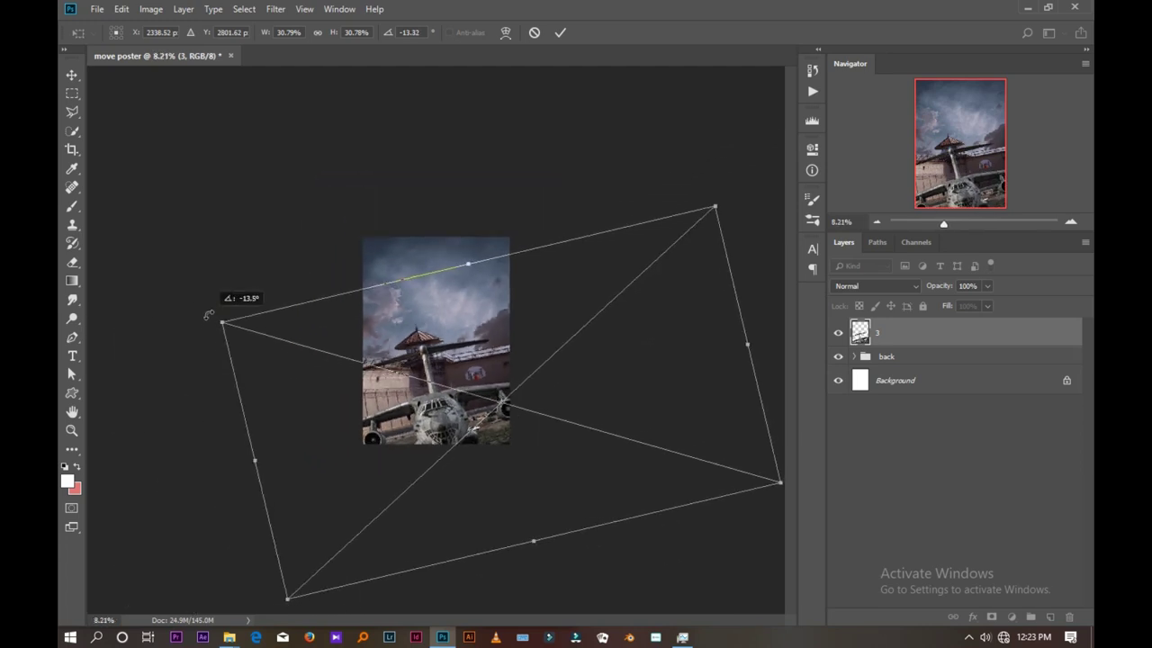
left_click(563, 32)
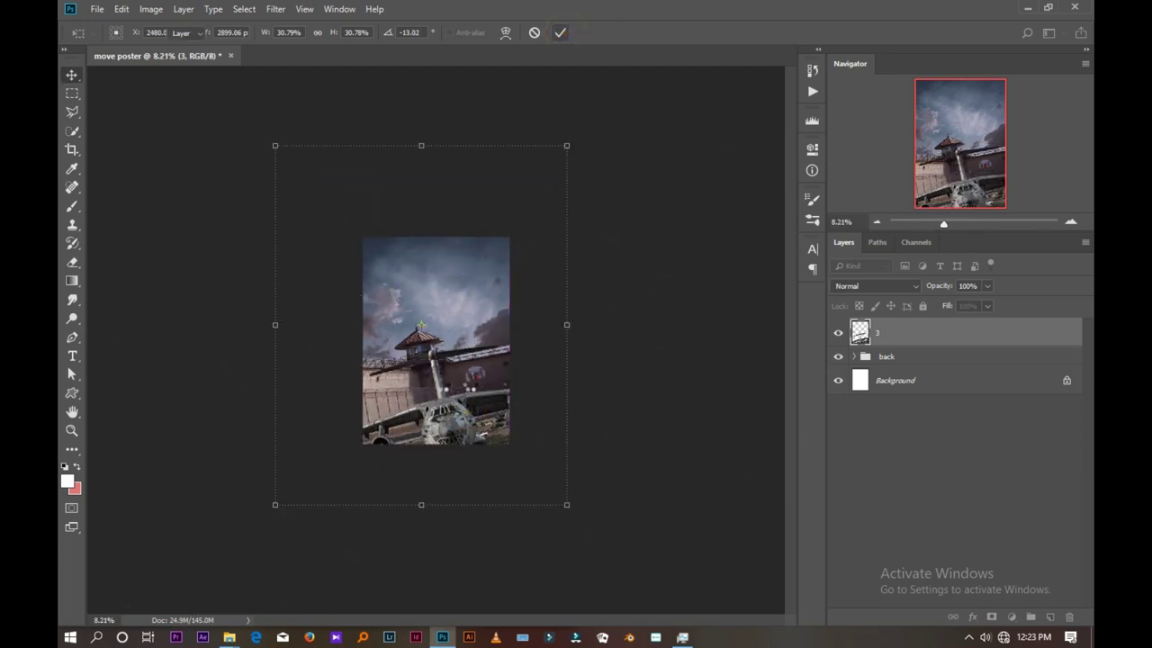
- Add a layer mask to the plane and paint out its upper wing and tall strut in black
scroll(450, 379, "up", 2)
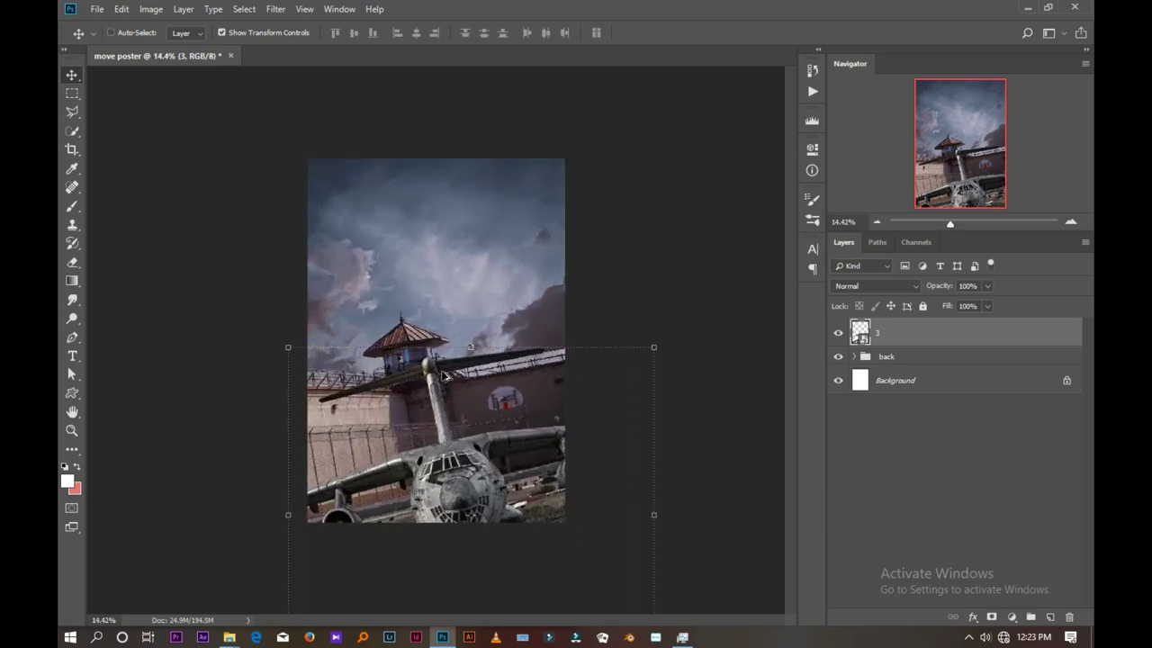
scroll(450, 380, "up", 1)
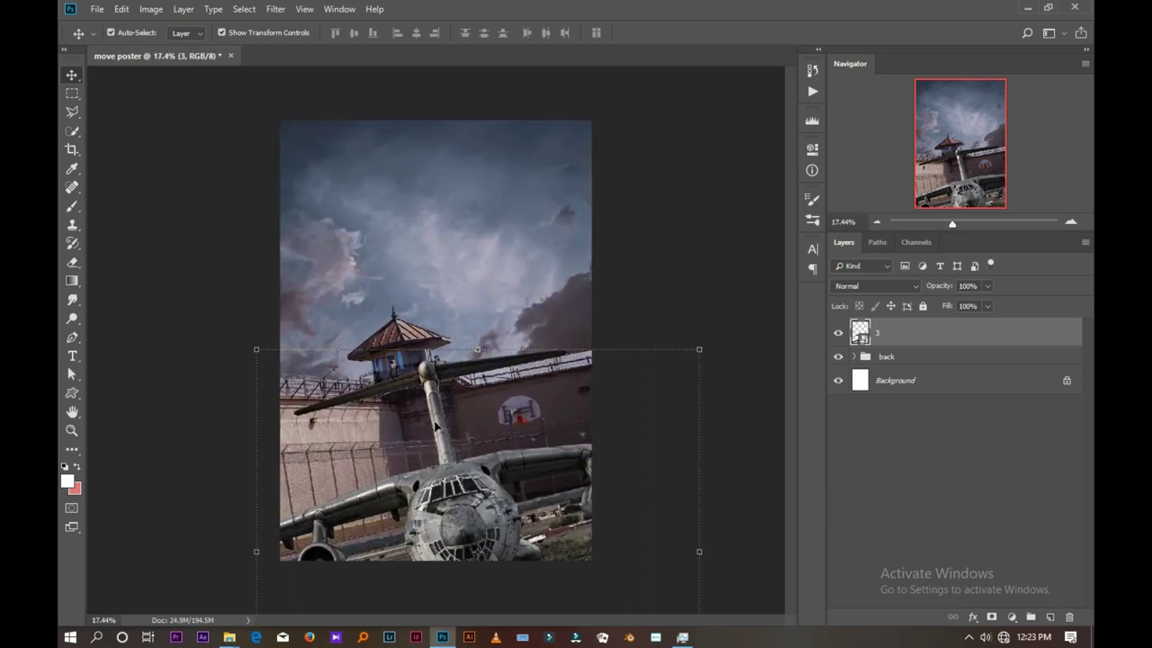
scroll(454, 420, "up", 2)
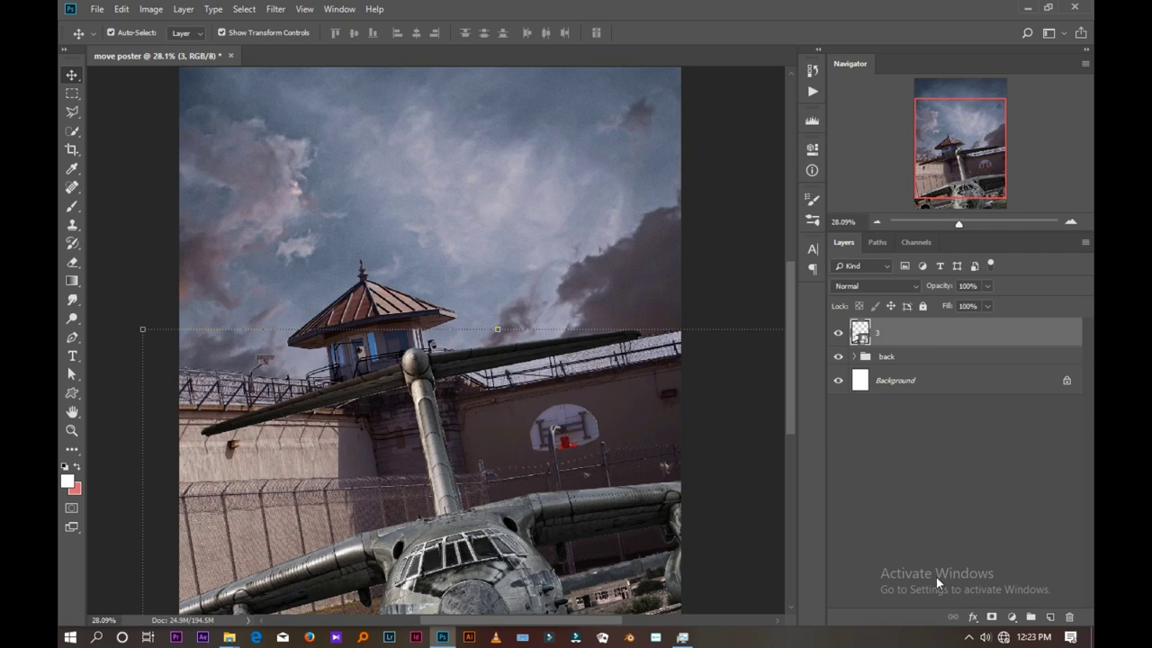
left_click(992, 616)
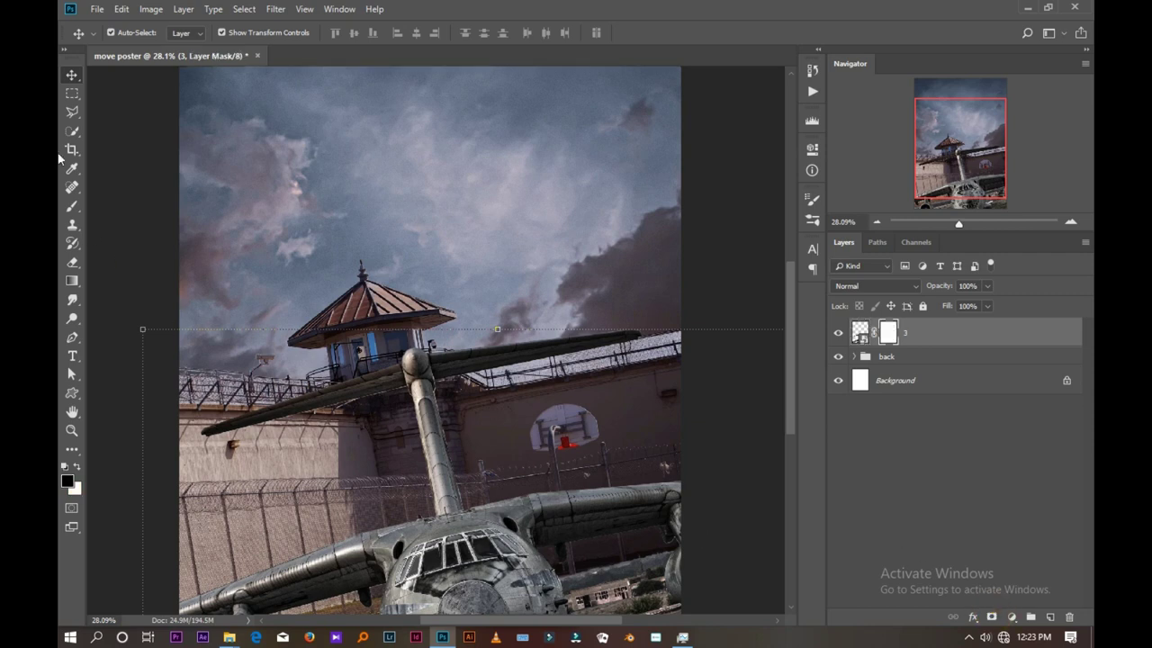
left_click(77, 207)
left_click_drag(581, 342, 395, 349)
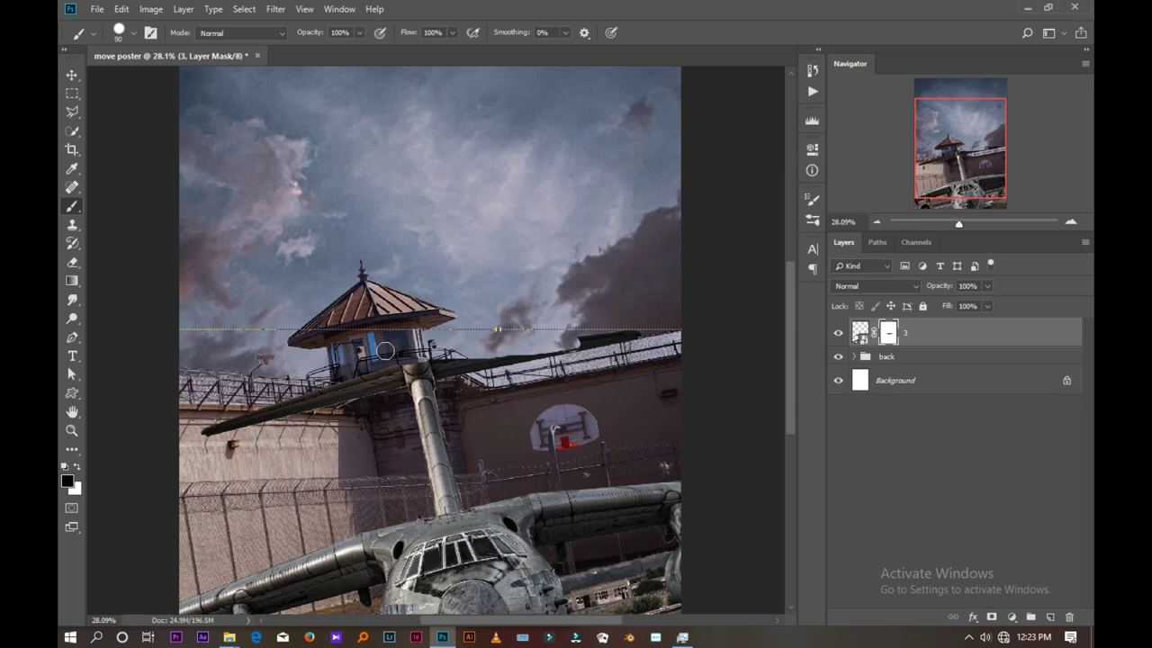
key("bracketright")
key("bracketright")
key("bracketright")
mouse_move(250, 378)
left_mouse_down()
mouse_move(231, 390)
mouse_move(675, 308)
mouse_move(398, 411)
mouse_move(444, 416)
left_mouse_up()
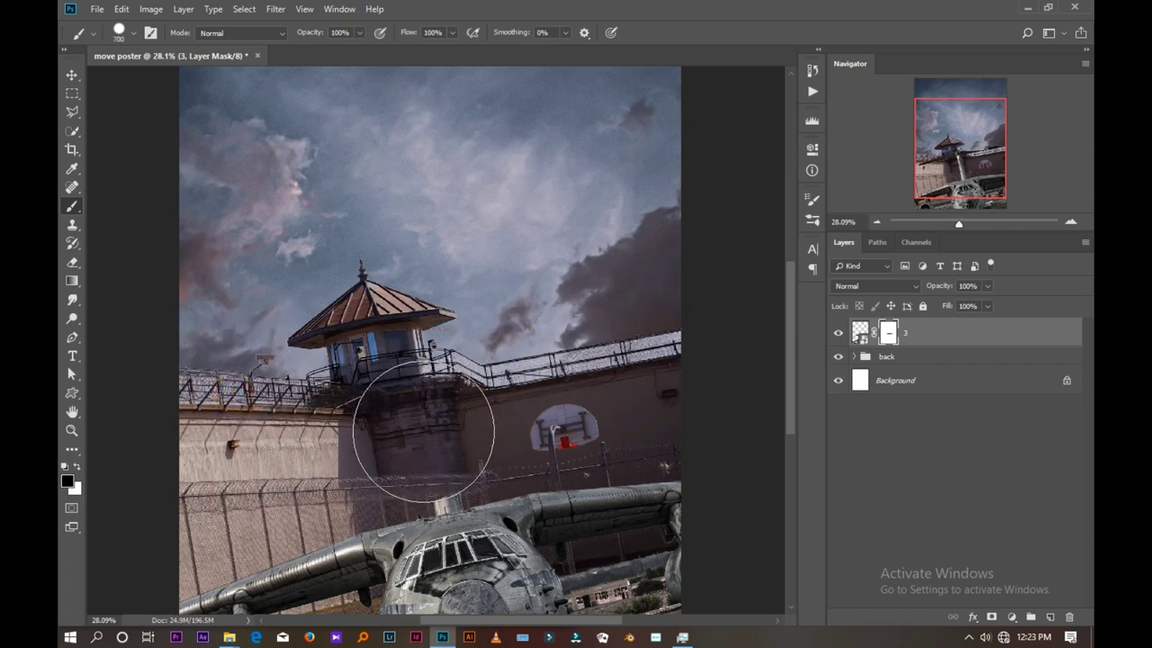
- Paint out the white box on the plane with a smaller brush
key("bracketleft")
key("bracketleft")
key("bracketleft")
key("bracketleft")
key("bracketleft")
key("bracketleft")
key("bracketleft")
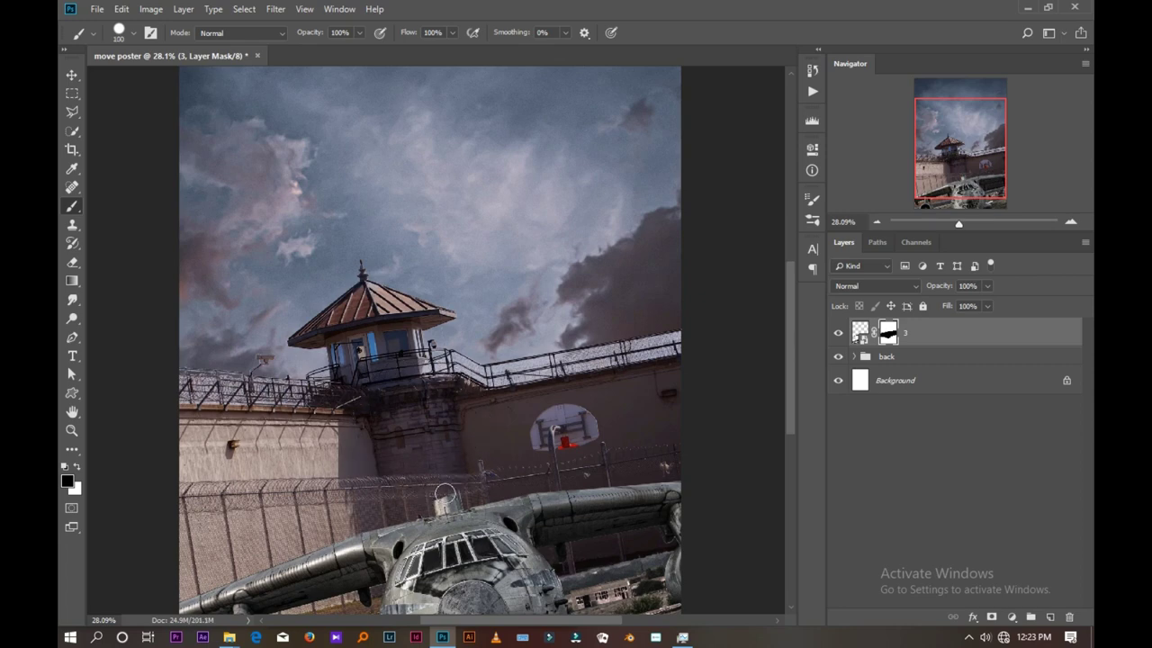
key("bracketleft")
key("bracketleft")
key("bracketleft")
scroll(443, 505, "up", 3)
scroll(443, 505, "up", 2)
scroll(443, 505, "up", 1)
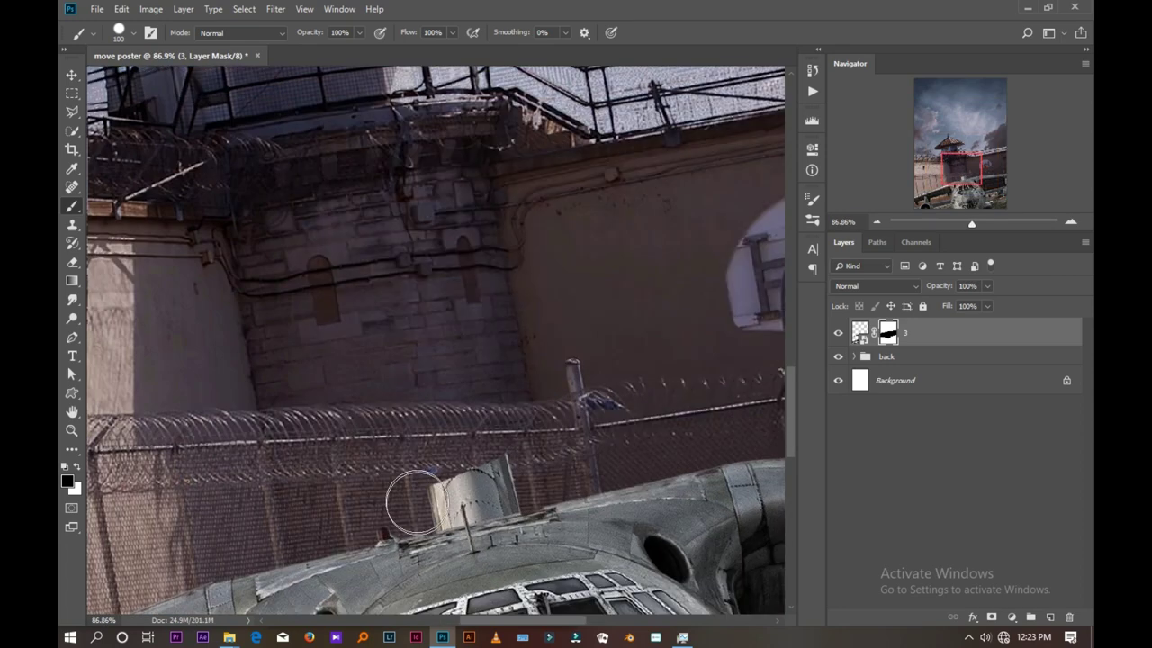
left_click(429, 502)
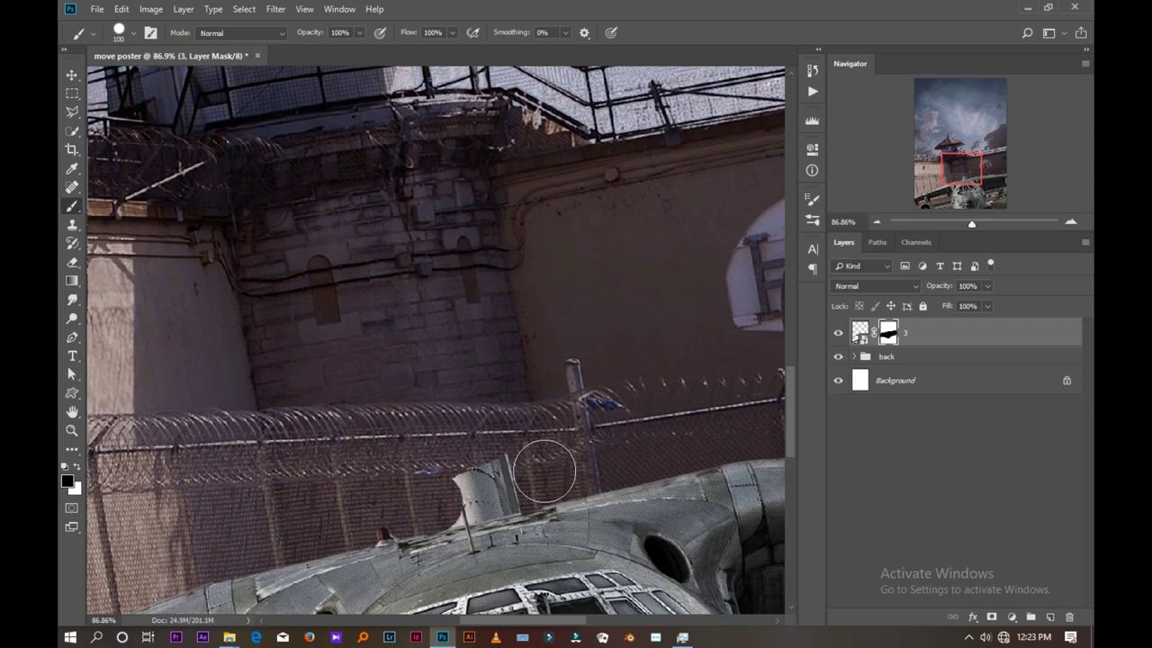
left_click(546, 471, "shift")
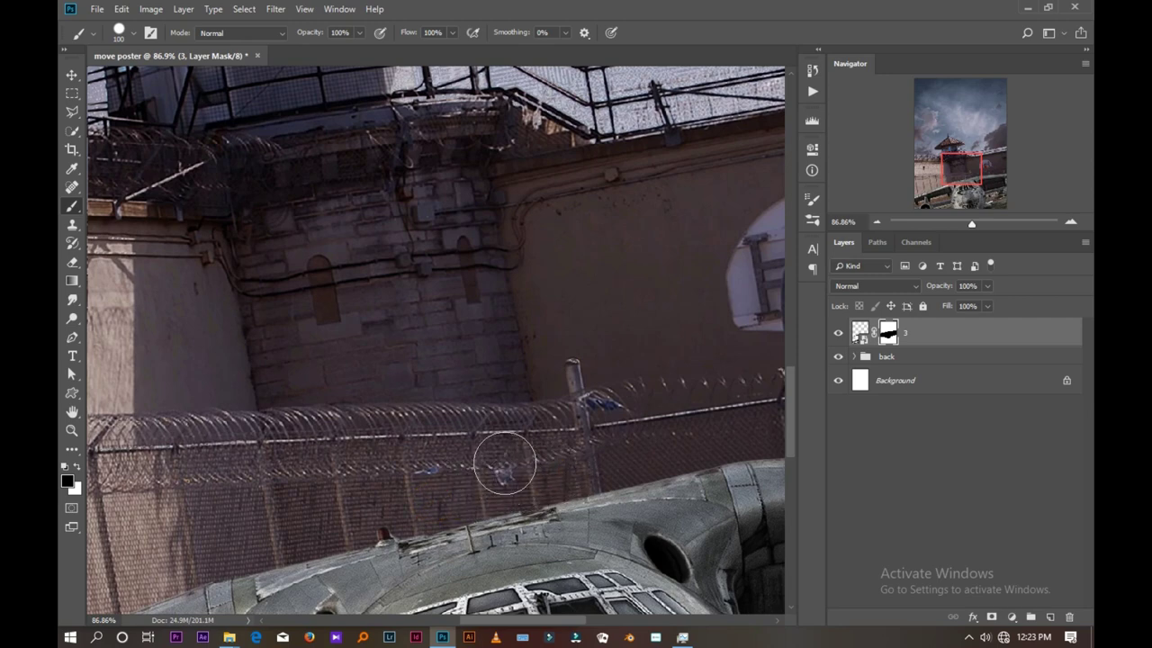
scroll(474, 433, "down", 3)
scroll(474, 433, "down", 2)
scroll(474, 433, "down", 1)
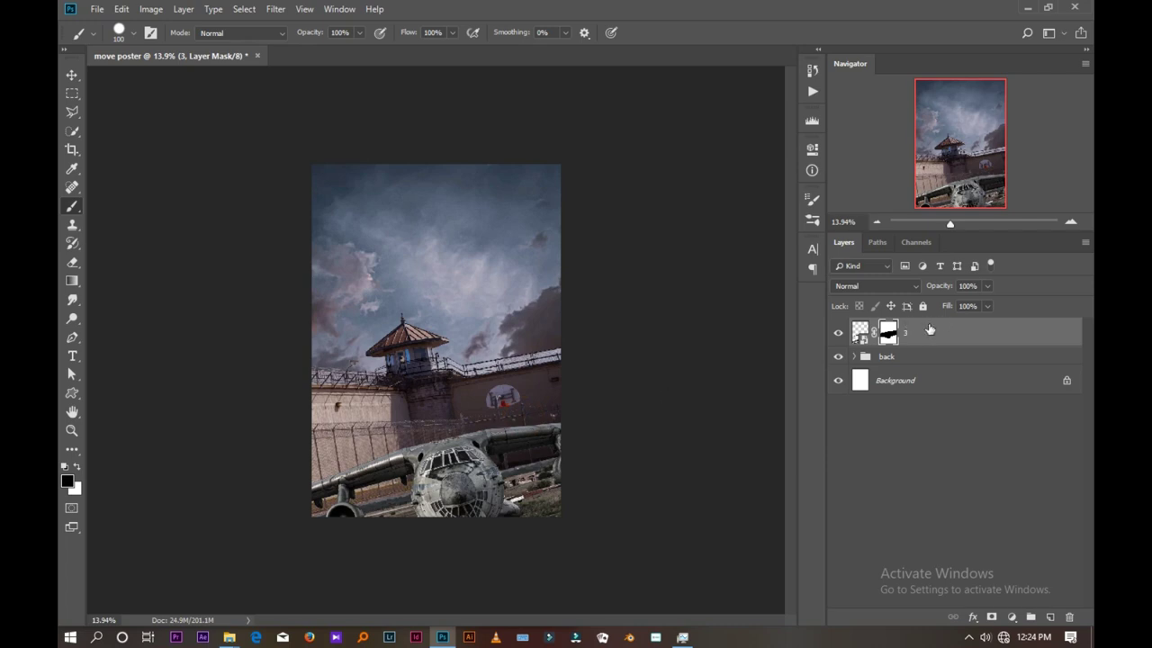
left_click(1013, 618)
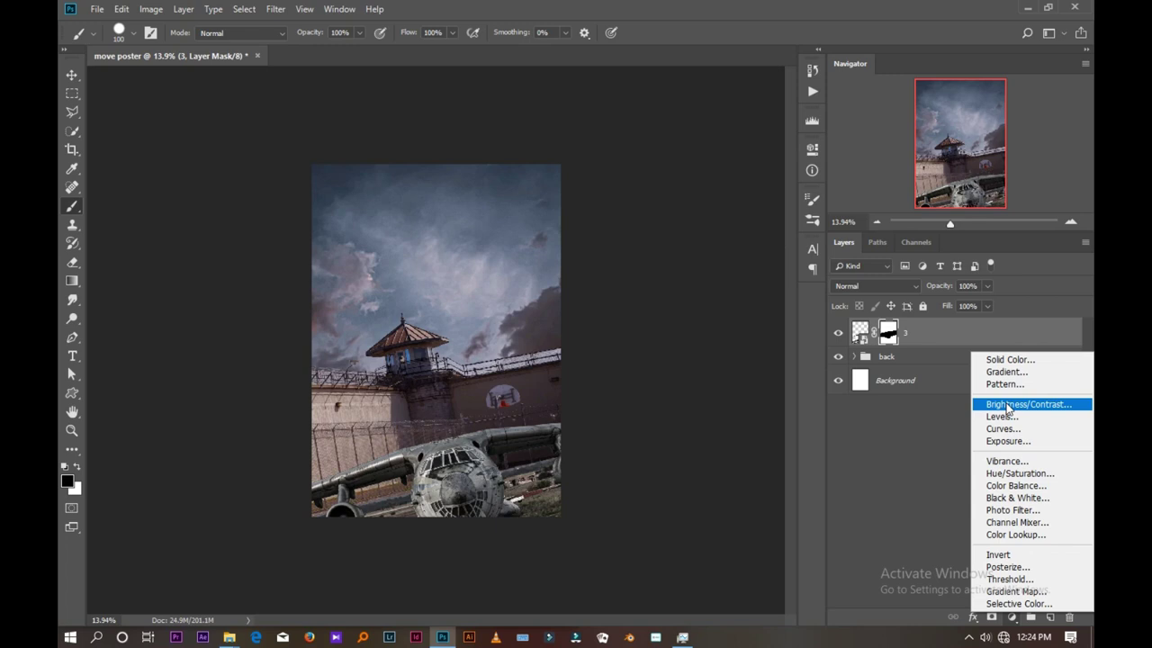
- Add a Brightness/Contrast adjustment clipped to the plane, set to -34 brightness and 22 contrast
left_click(1008, 408)
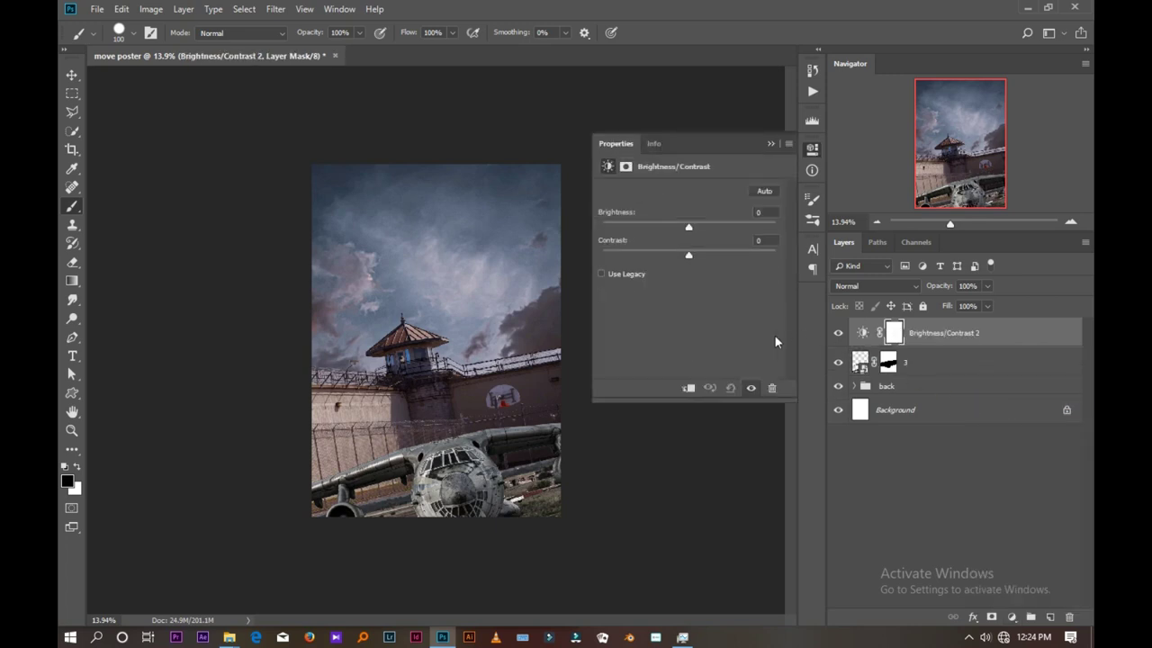
left_click(686, 392)
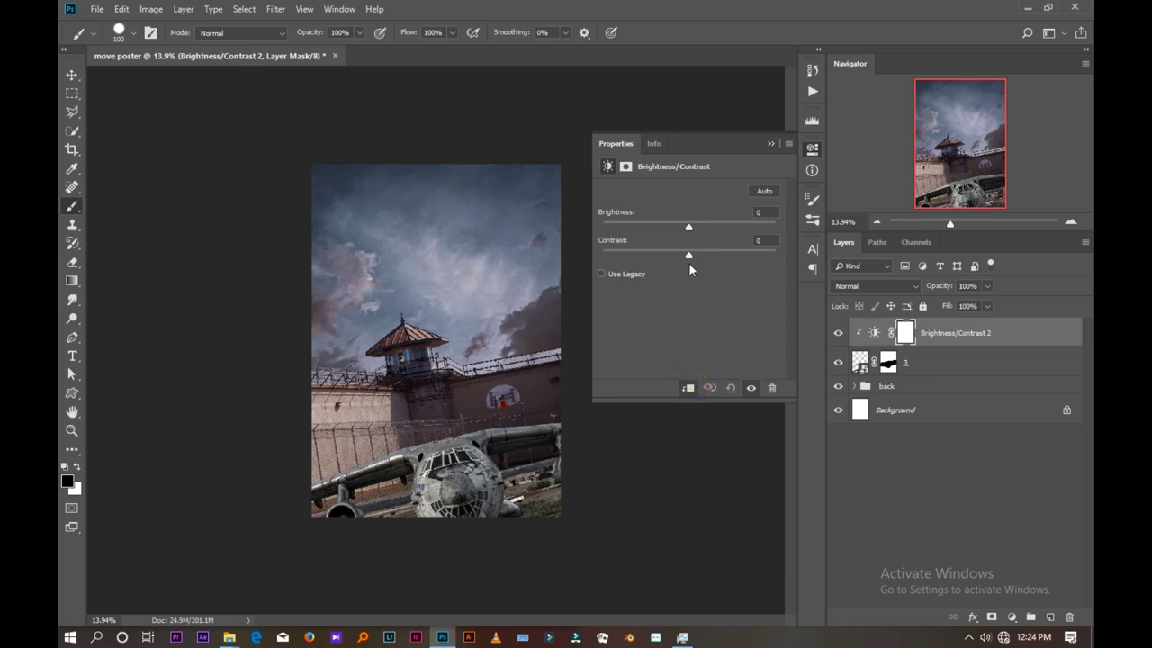
mouse_move(685, 230)
left_mouse_down()
mouse_move(671, 230)
mouse_move(704, 256)
left_mouse_up()
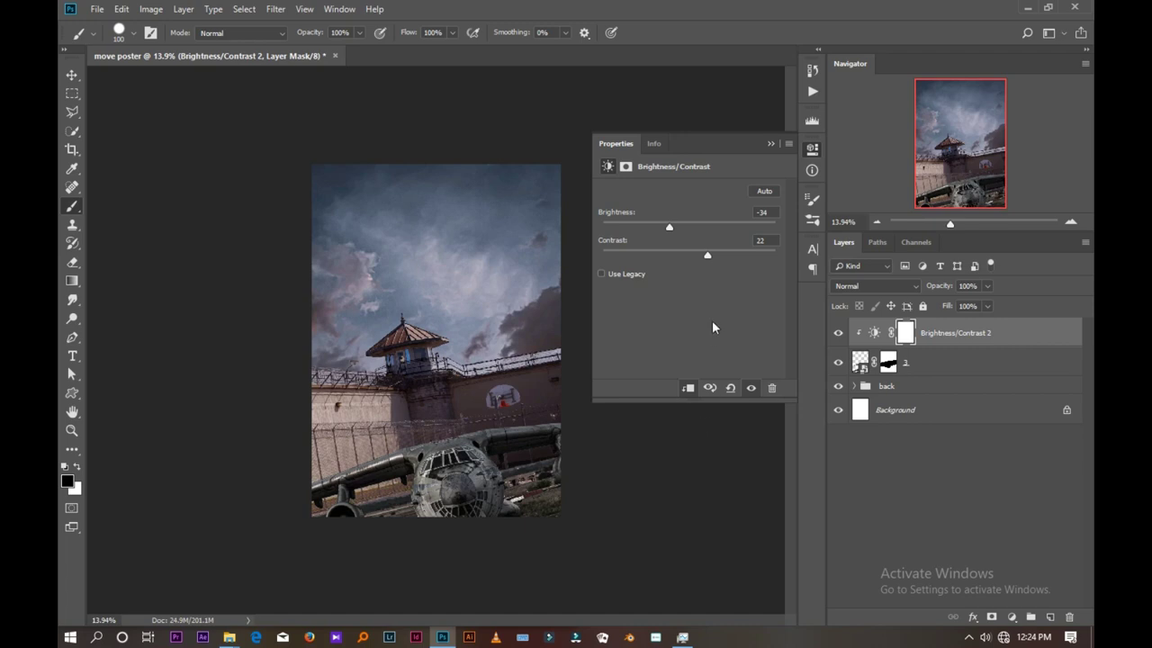
- Add a clipped Color Balance with midtones +14/-3/+16, then select both adjustments with layer 3
left_click(1012, 617)
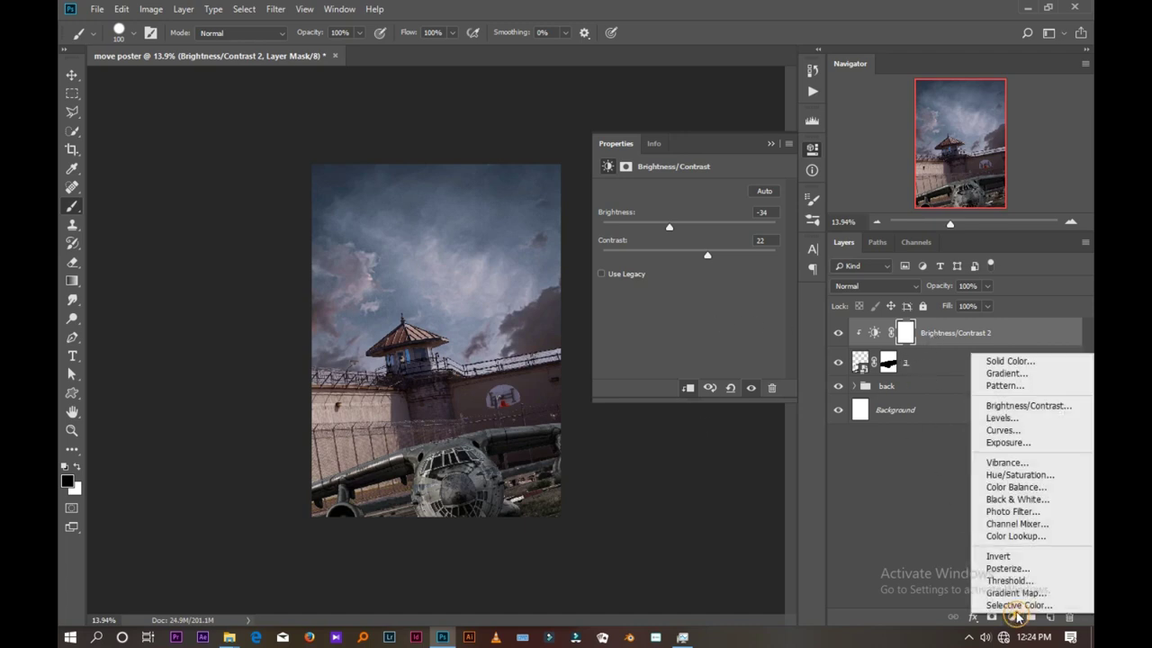
left_click(1005, 487)
left_click_drag(667, 269, 664, 270)
mouse_move(668, 223)
left_mouse_down()
mouse_move(657, 225)
mouse_move(666, 249)
left_mouse_up()
left_click_drag(663, 272, 674, 271)
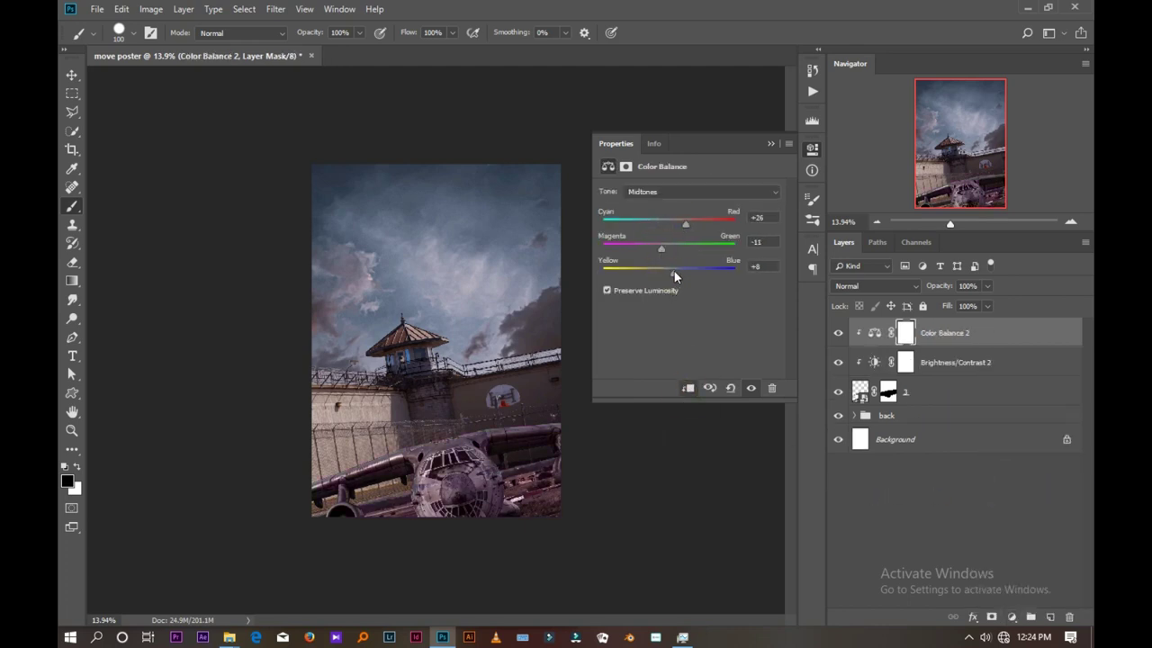
left_click(837, 332)
left_click(837, 332)
left_click(874, 333)
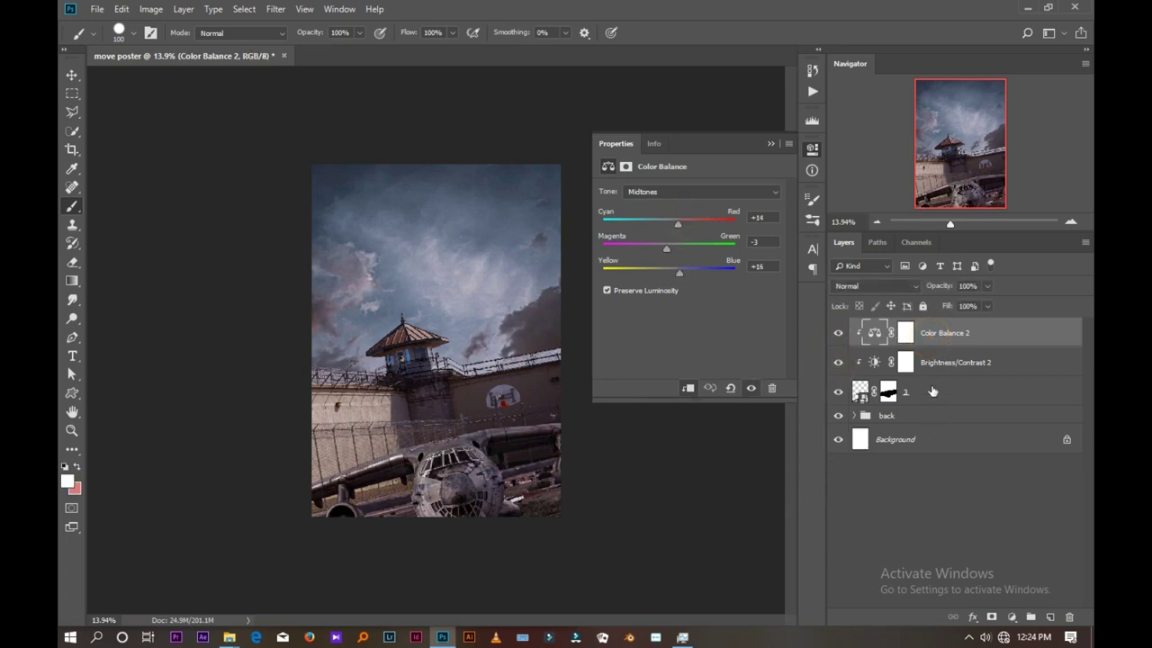
left_click(934, 390, "shift")
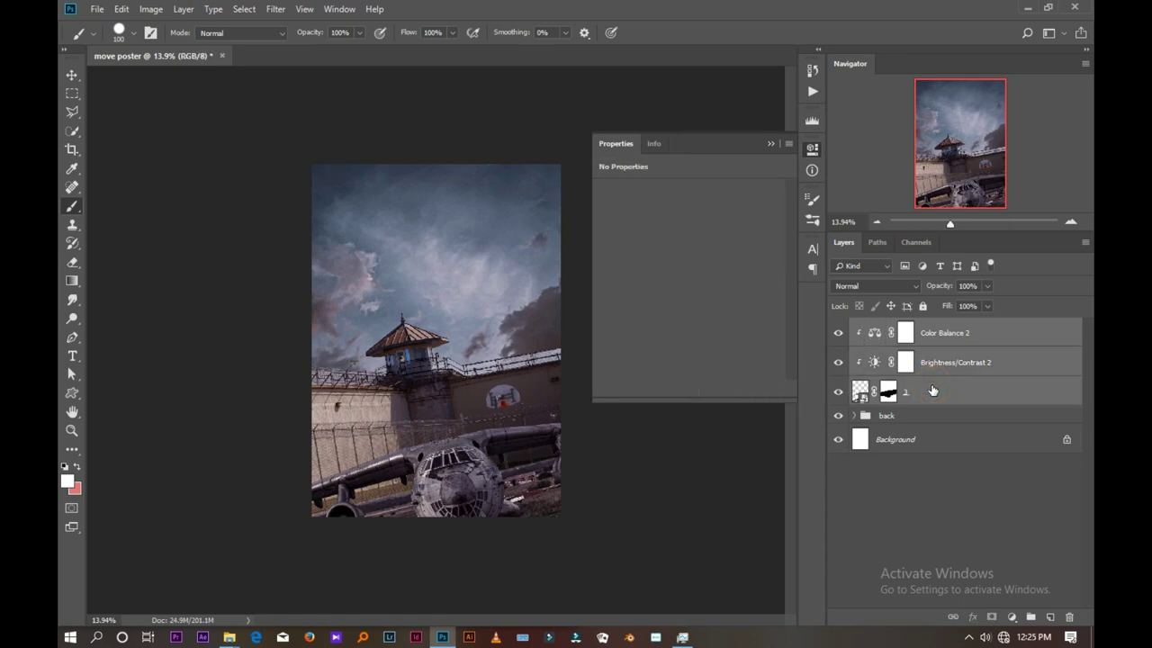
- Group the plane layer and its two adjustments into a group named 'plane'
key("ctrl+g")
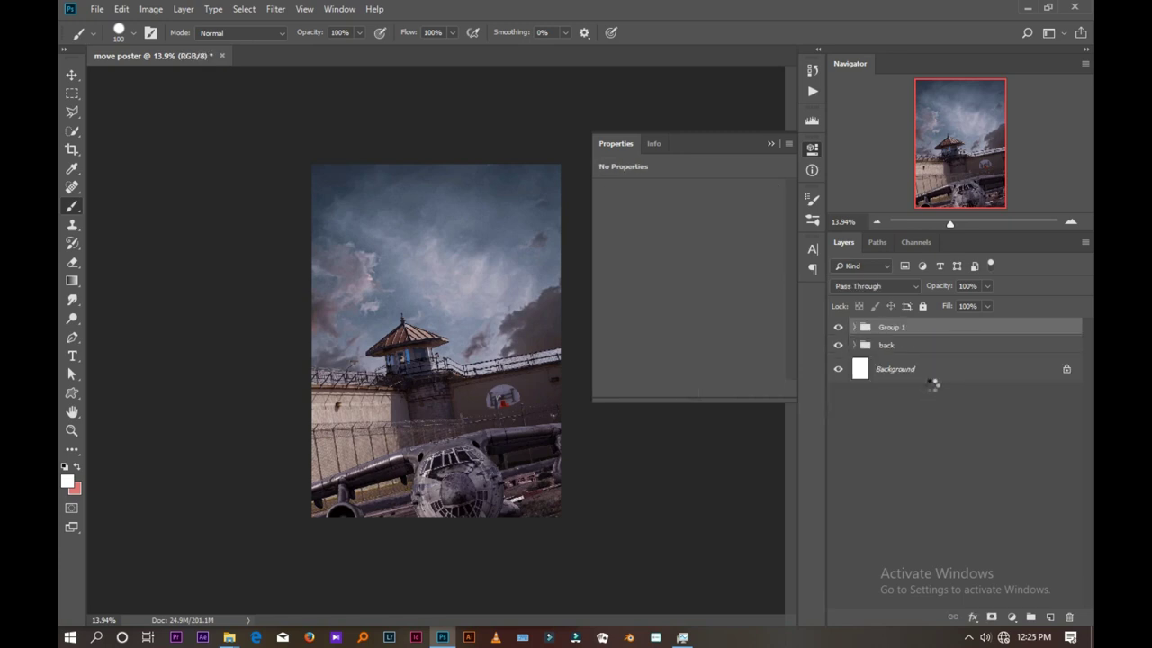
double_click(893, 326)
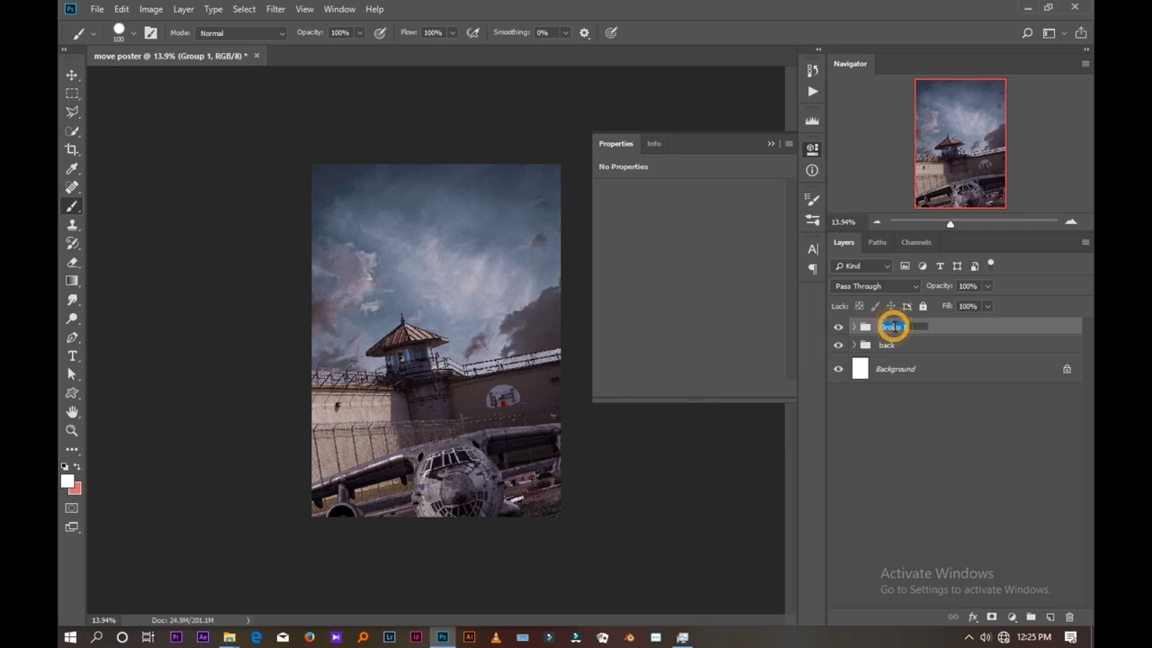
type("c")
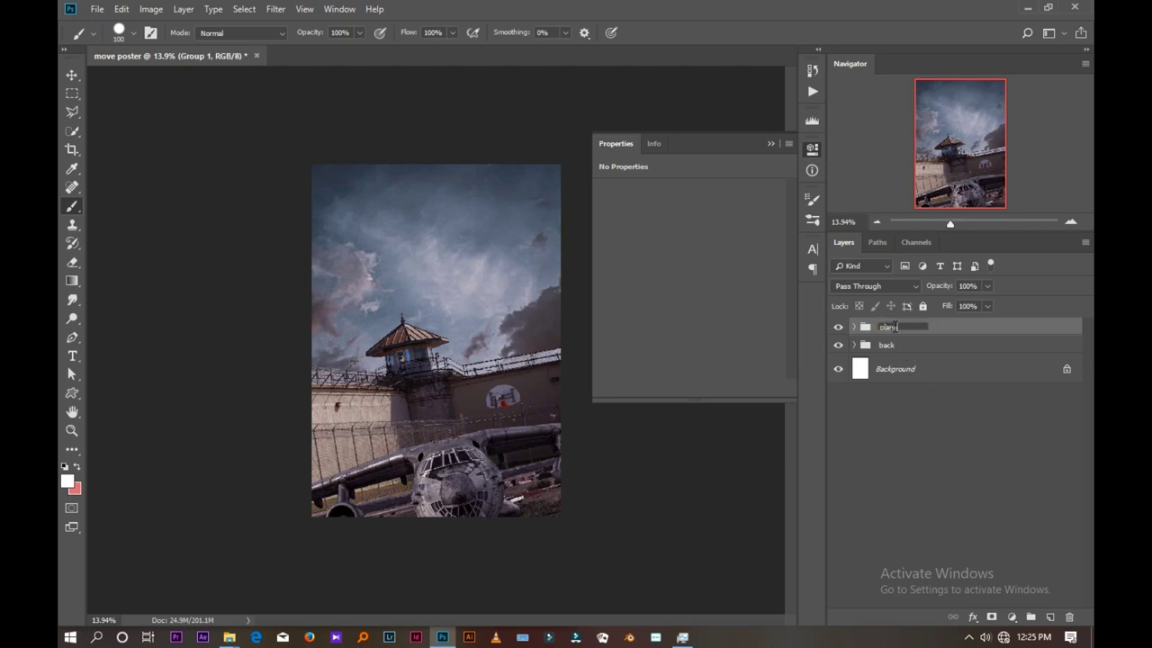
key("Return")
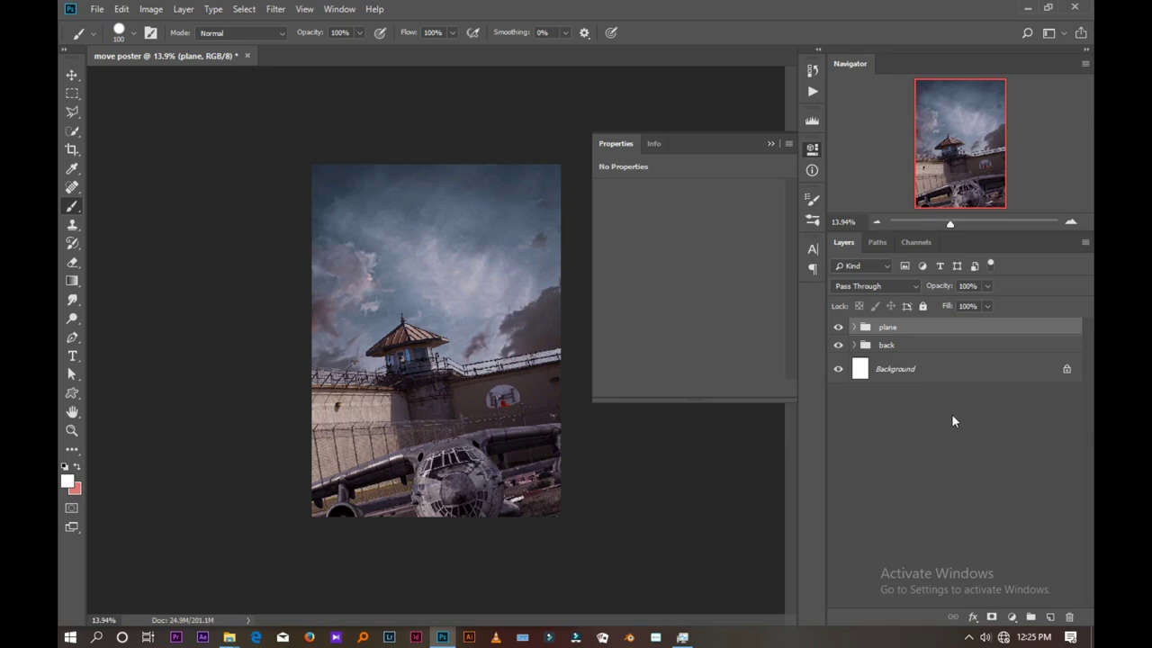
left_click(948, 420)
left_click(771, 143)
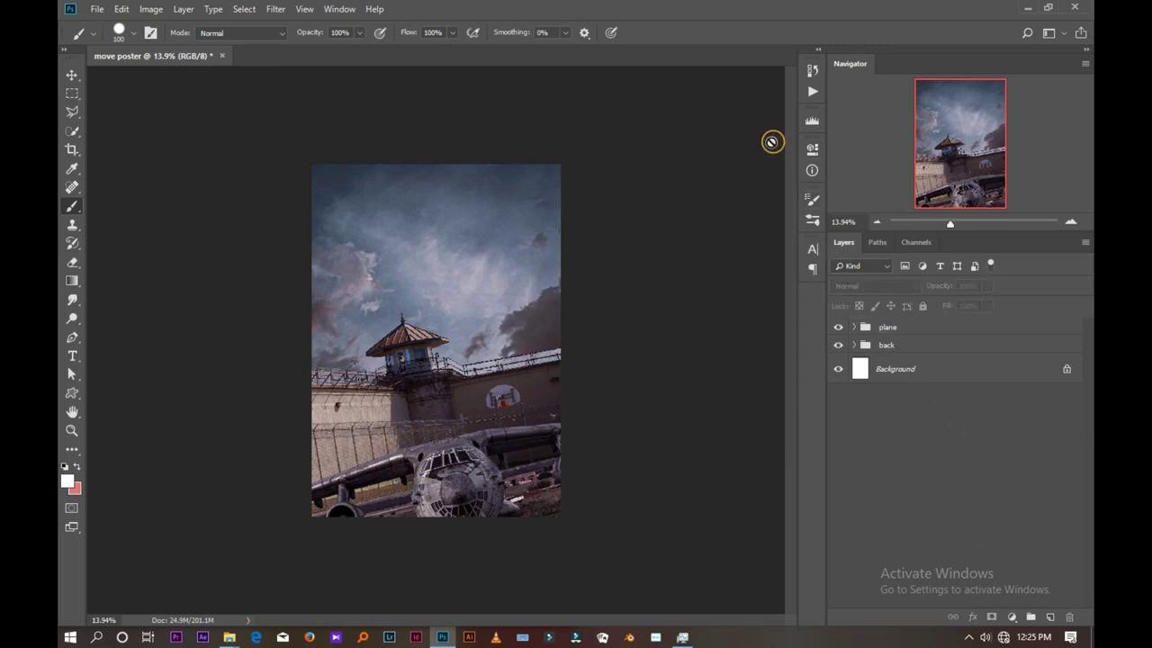
left_click(96, 9)
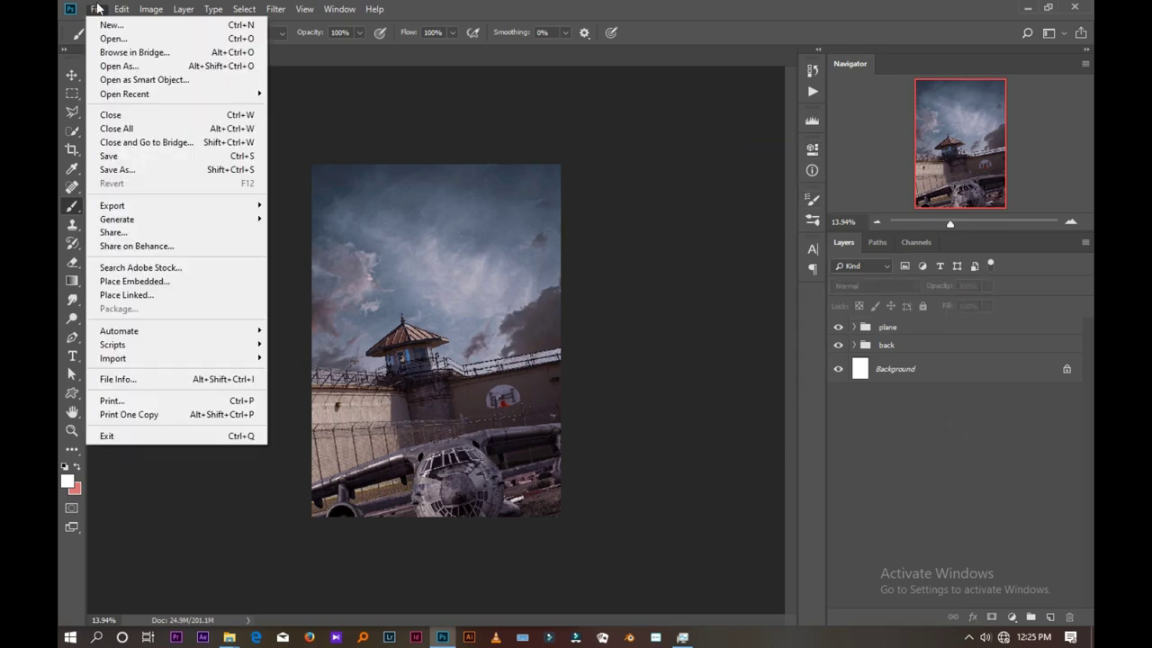
- Place the cut-out soldier image 1 as an embedded layer above the plane group
left_click(130, 281)
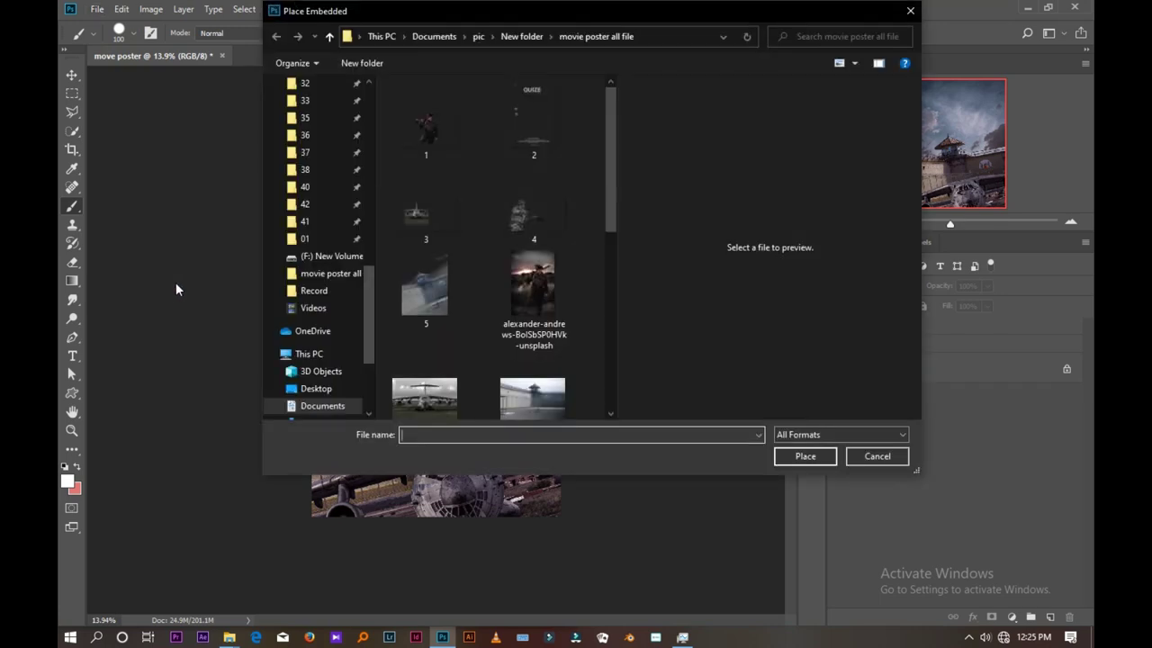
left_click(529, 285)
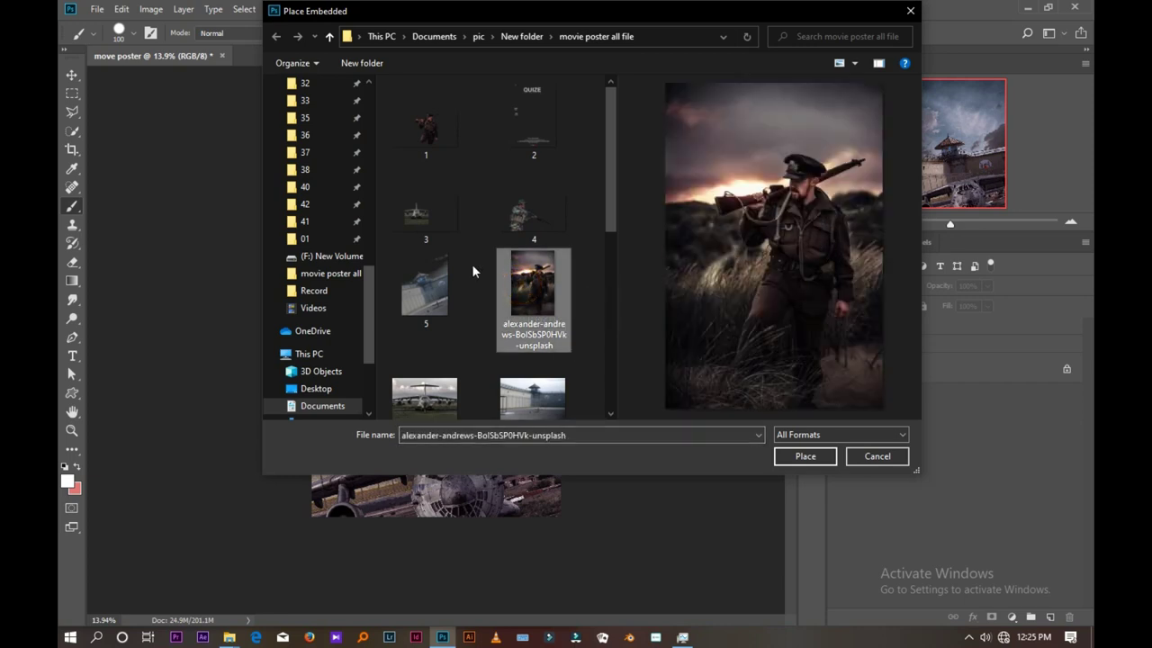
left_click(435, 155)
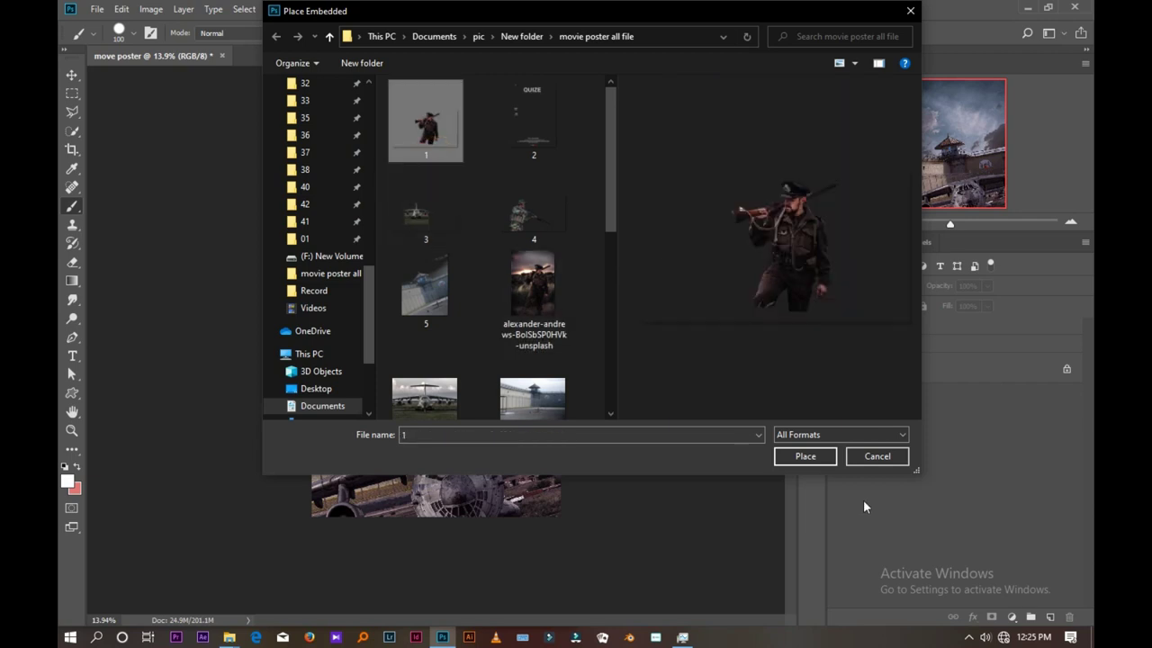
left_click(805, 456)
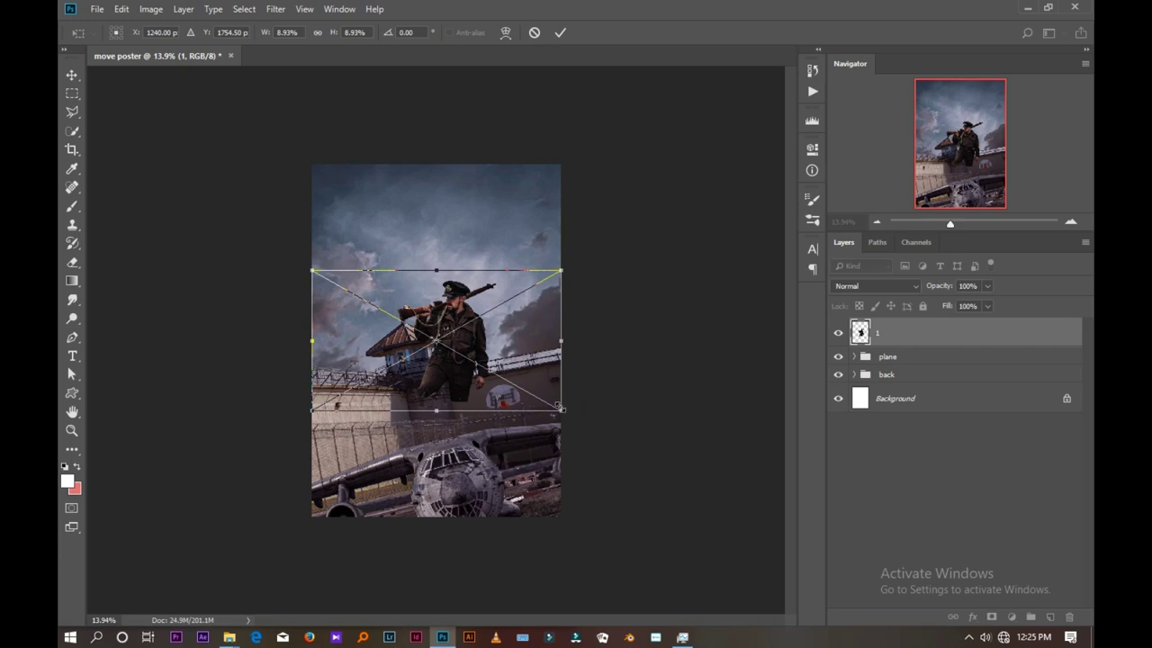
- Enlarge the soldier, flip him horizontally, shift him right and down, and commit
left_click_drag(560, 411, 682, 479)
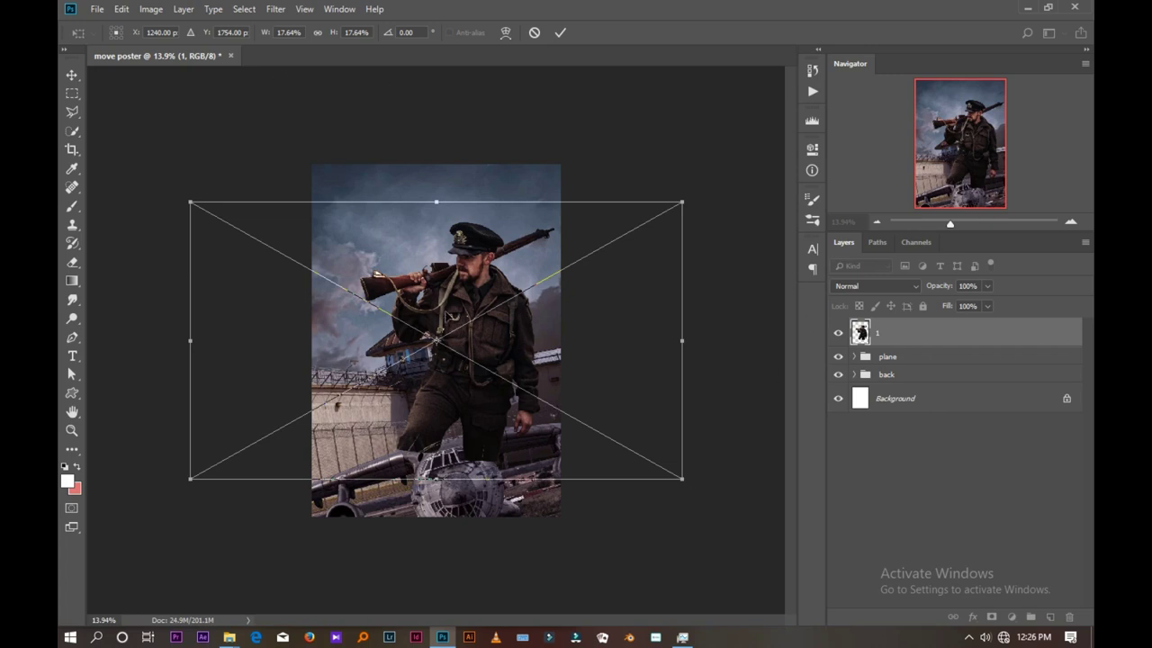
right_click(449, 312)
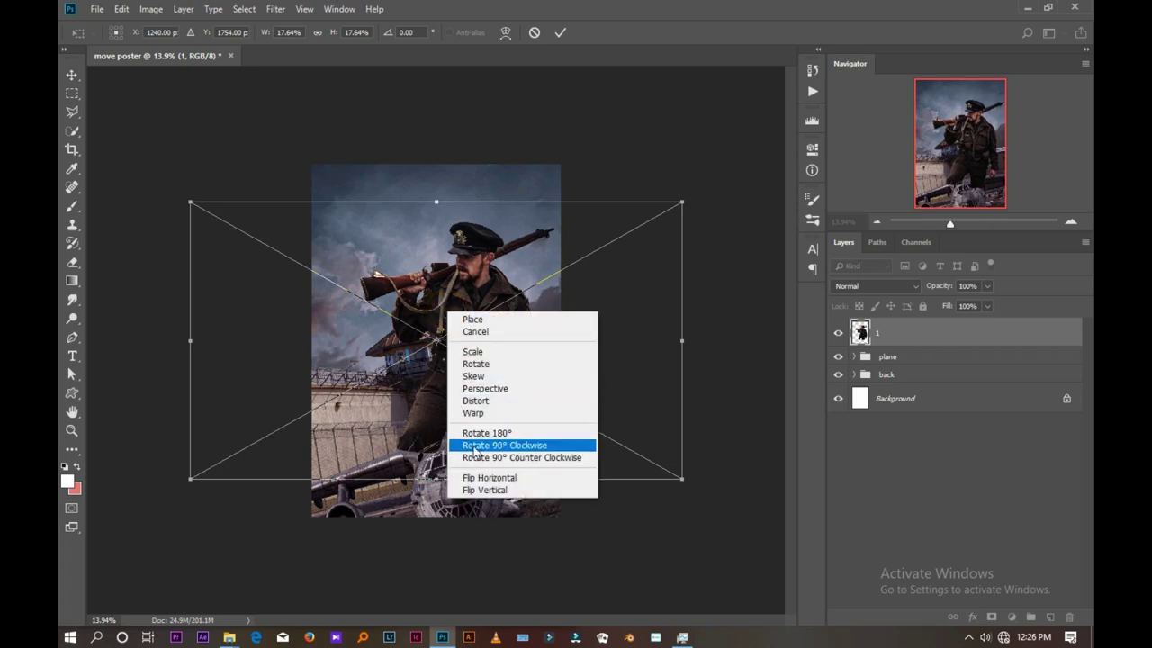
left_click(478, 477)
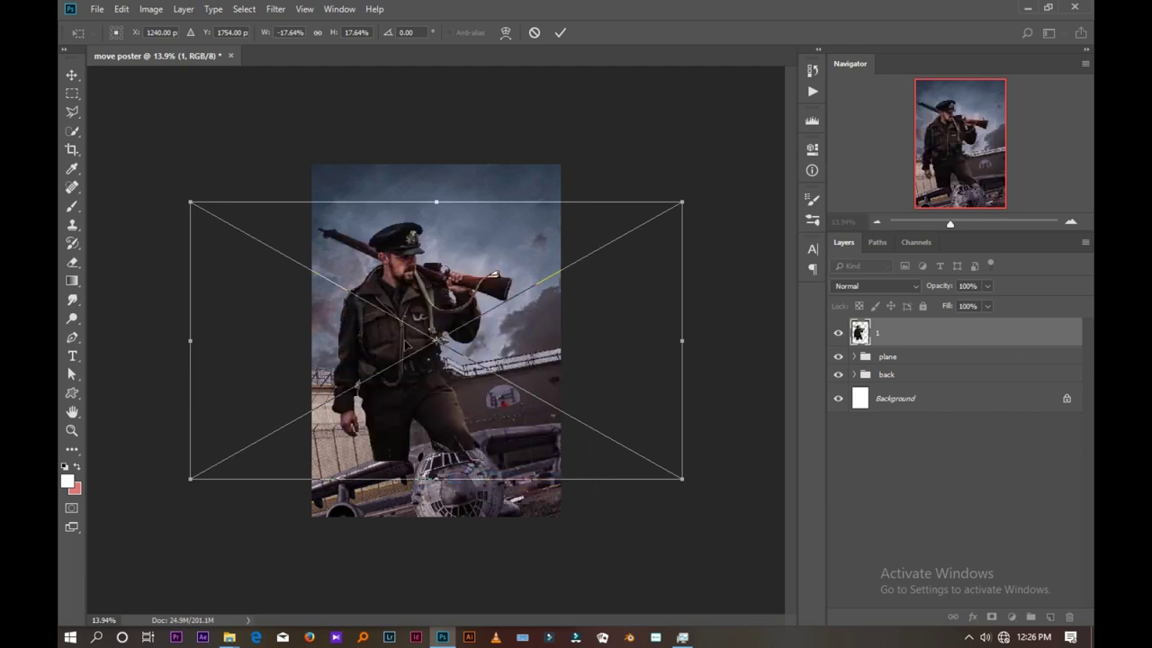
left_click_drag(405, 343, 464, 358)
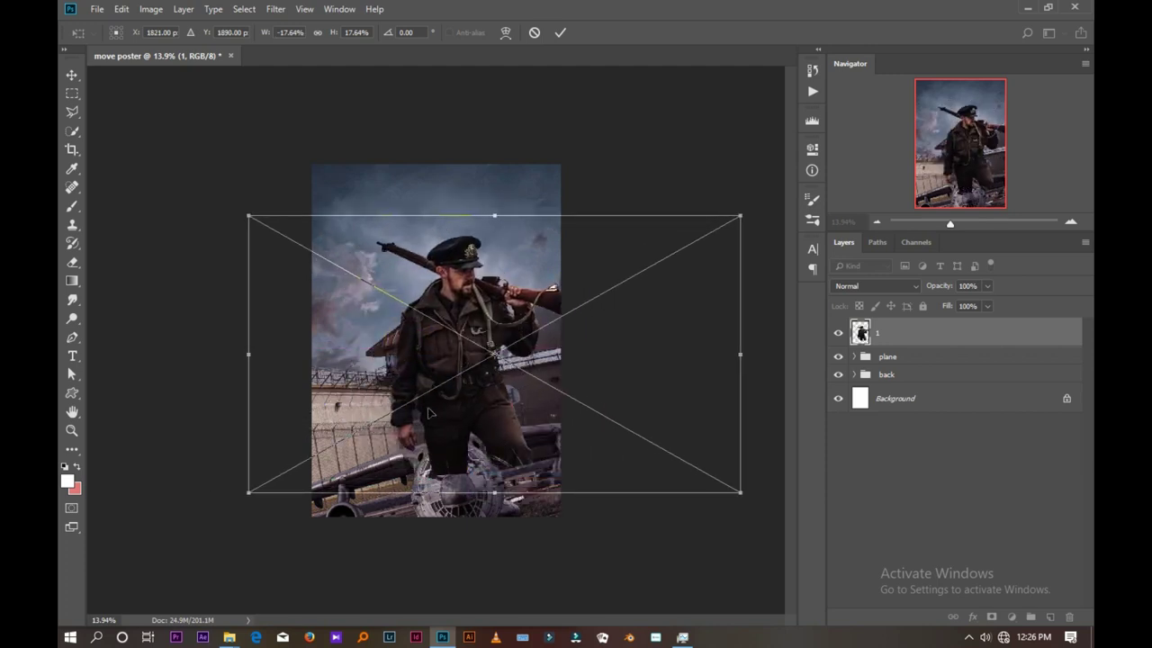
scroll(480, 404, "up", 2)
scroll(477, 396, "up", 2)
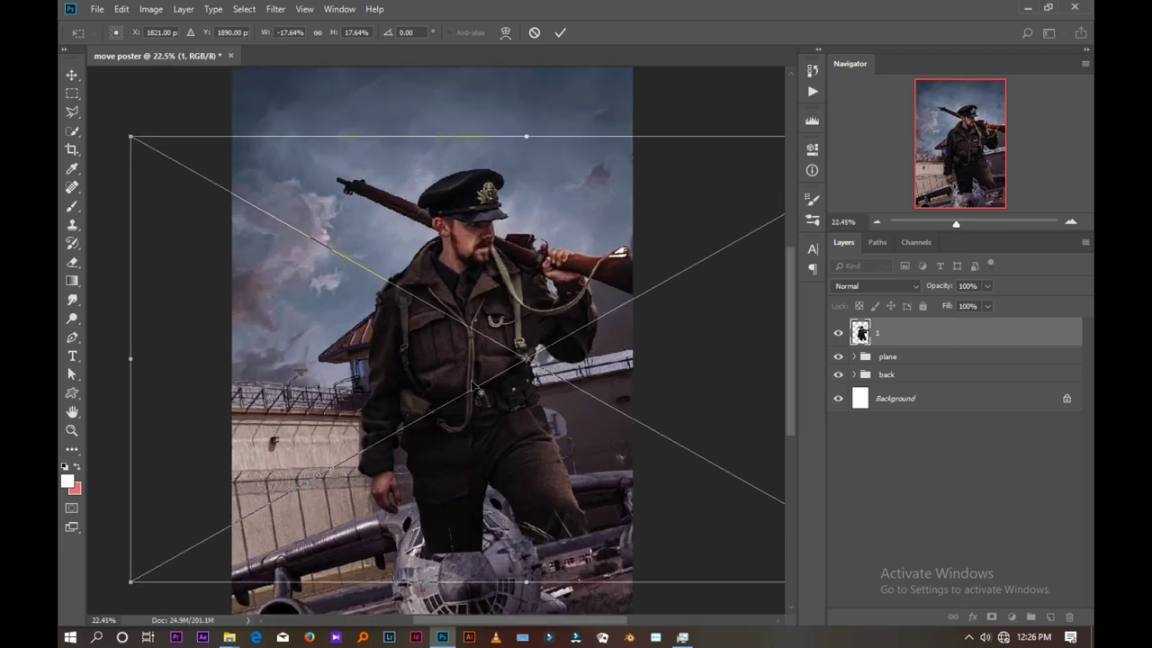
left_click(561, 32)
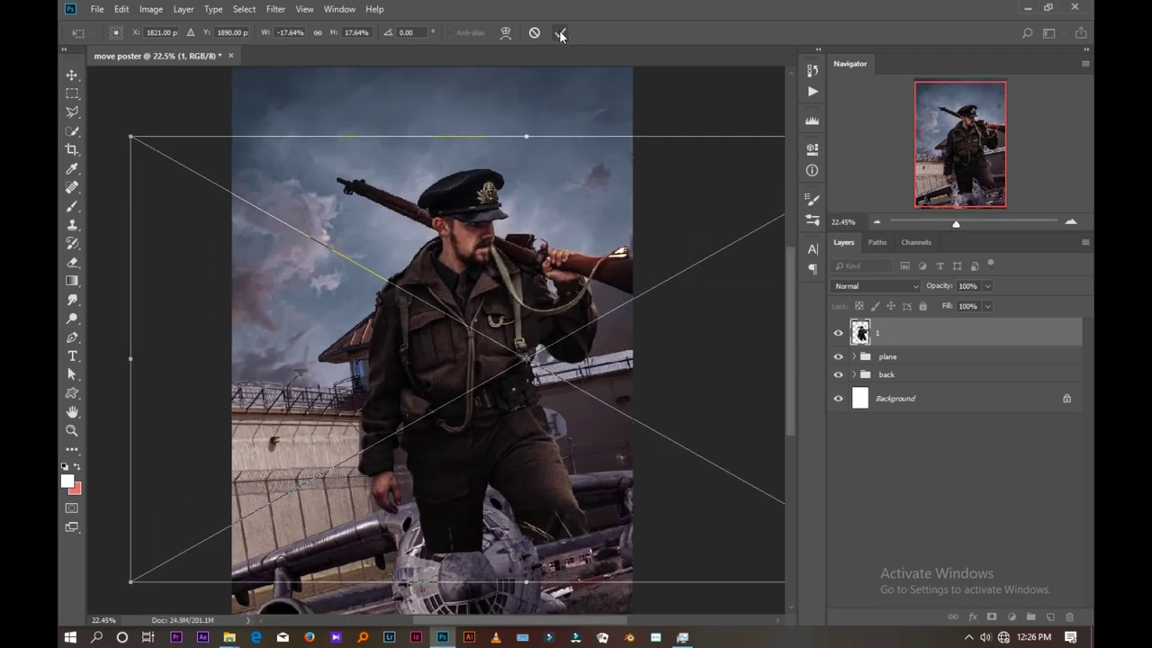
- Move the soldier layer beneath the plane group and reposition him on the poster
key("b")
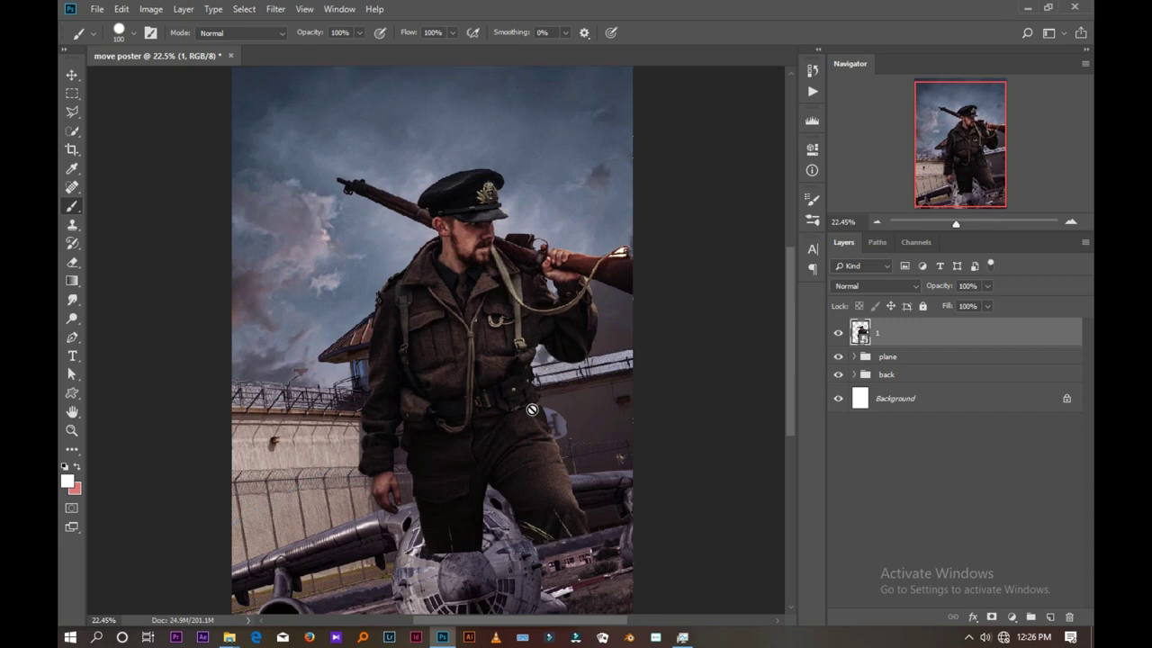
left_click(72, 74)
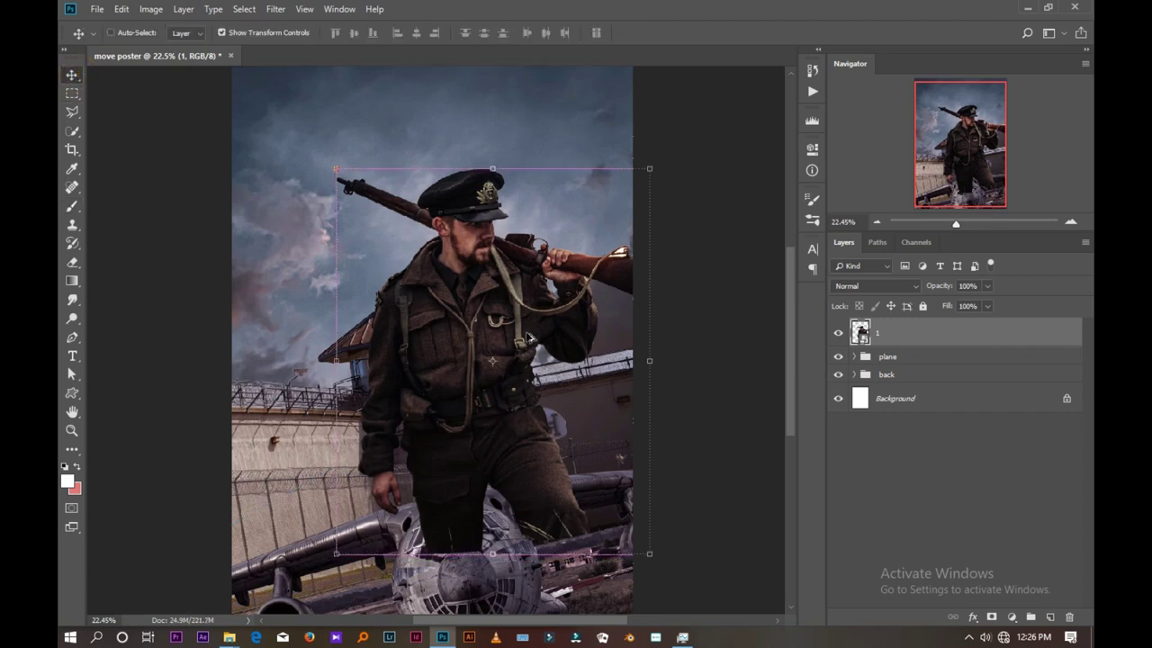
key("ctrl+0")
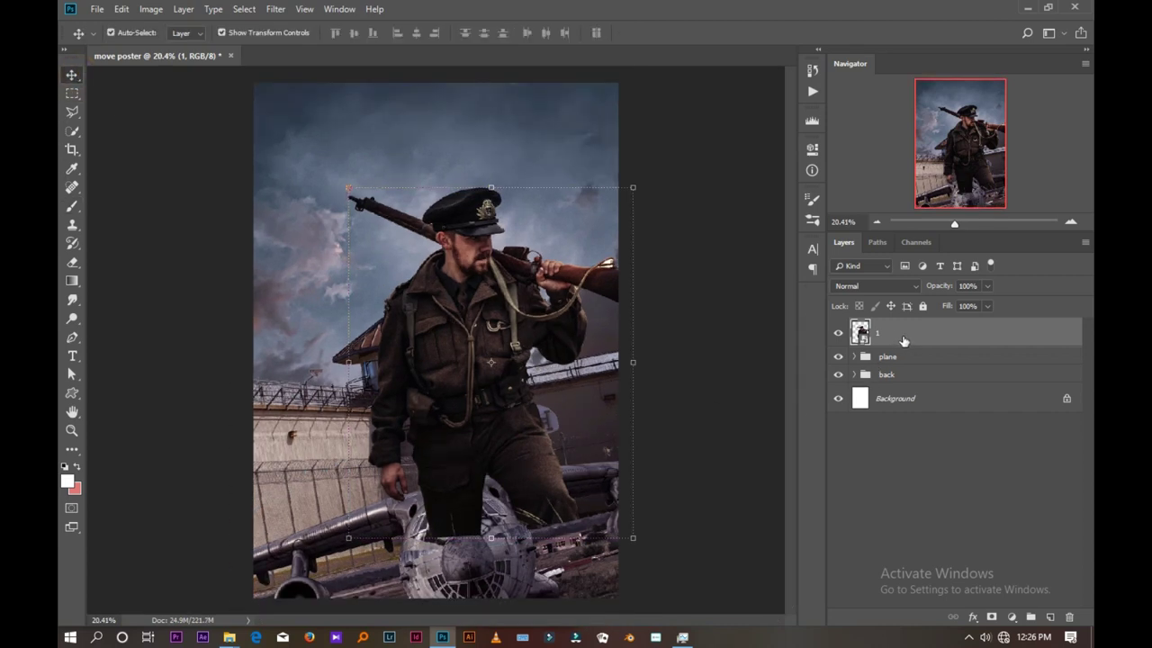
left_click_drag(903, 340, 902, 366)
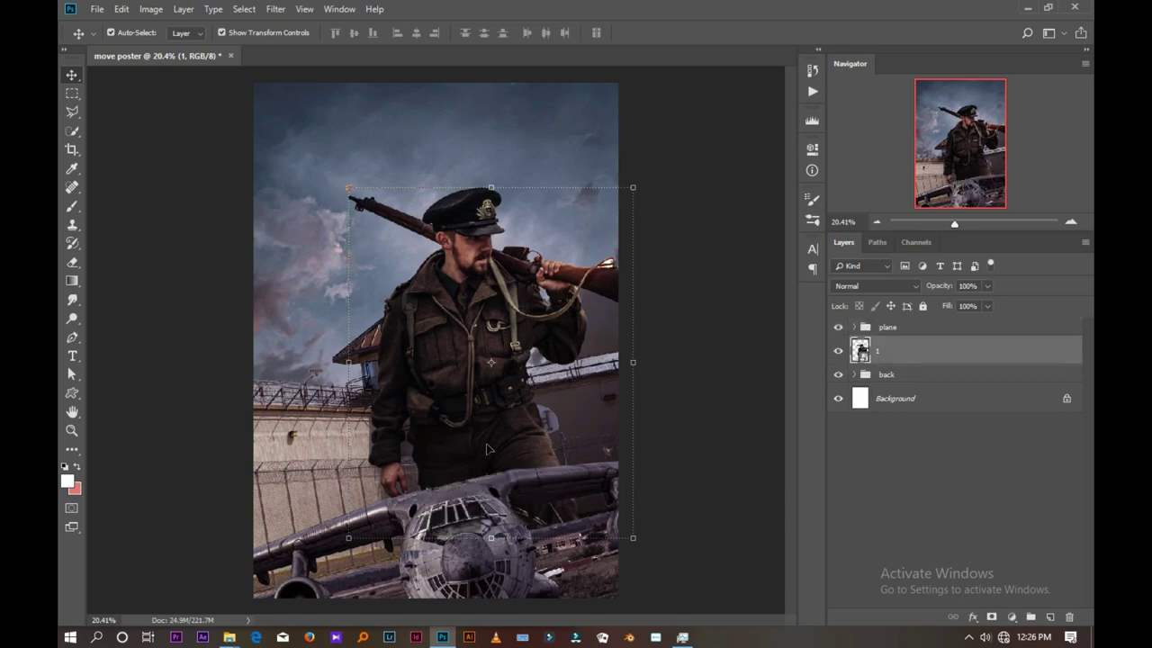
scroll(478, 409, "down", 1)
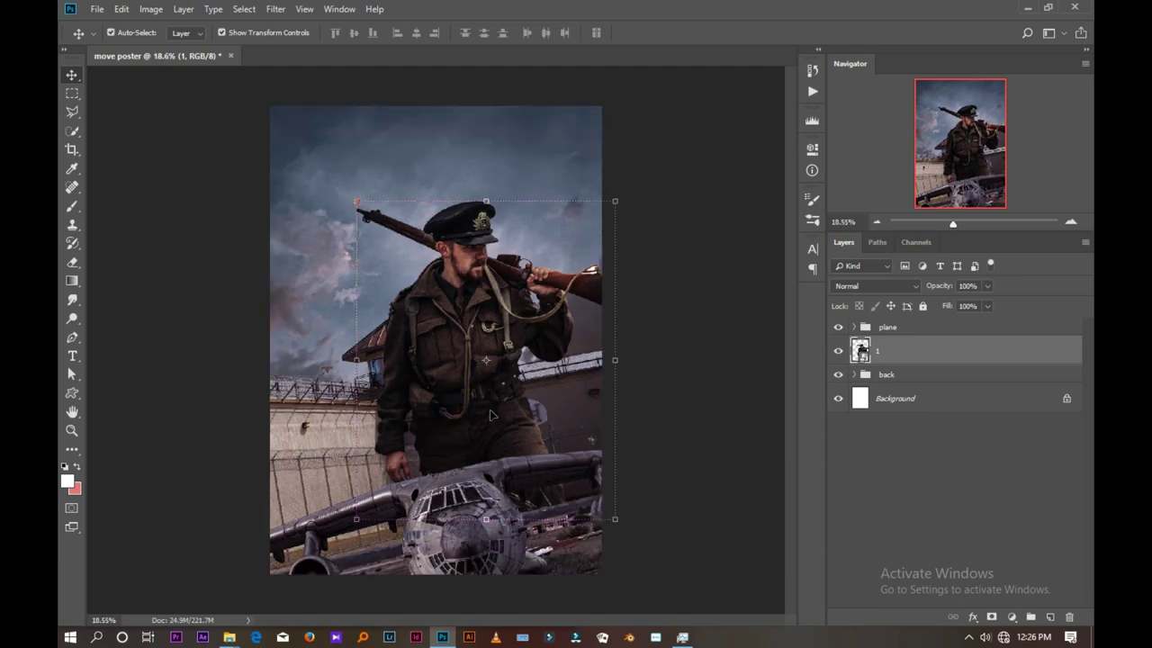
mouse_move(464, 295)
left_mouse_down()
mouse_move(492, 324)
mouse_move(499, 310)
left_mouse_up()
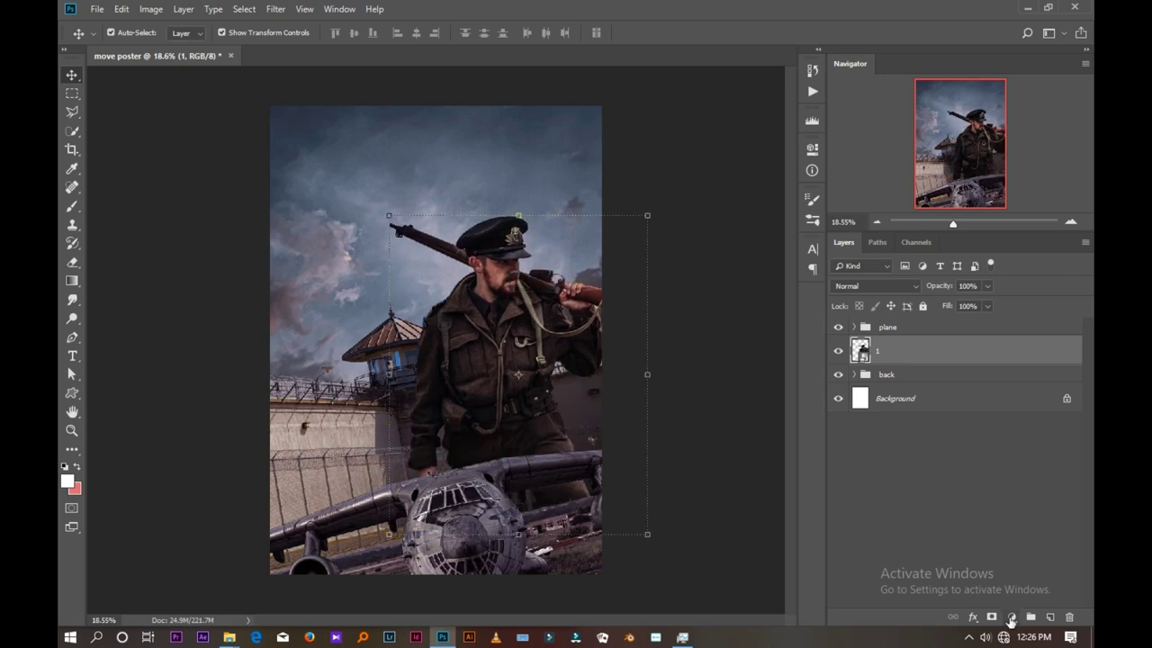
- Add a Brightness/Contrast adjustment clipped to the soldier, set to 24 brightness and 18 contrast
left_click(1012, 618)
left_click(1014, 411)
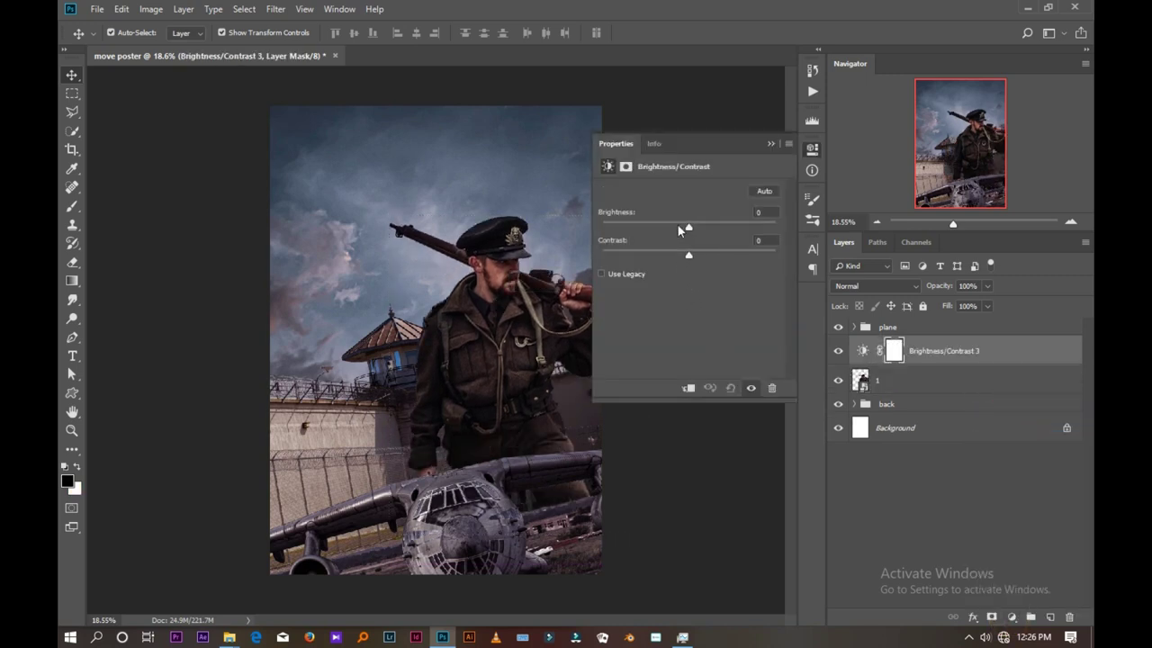
left_click(679, 225)
left_click(690, 389)
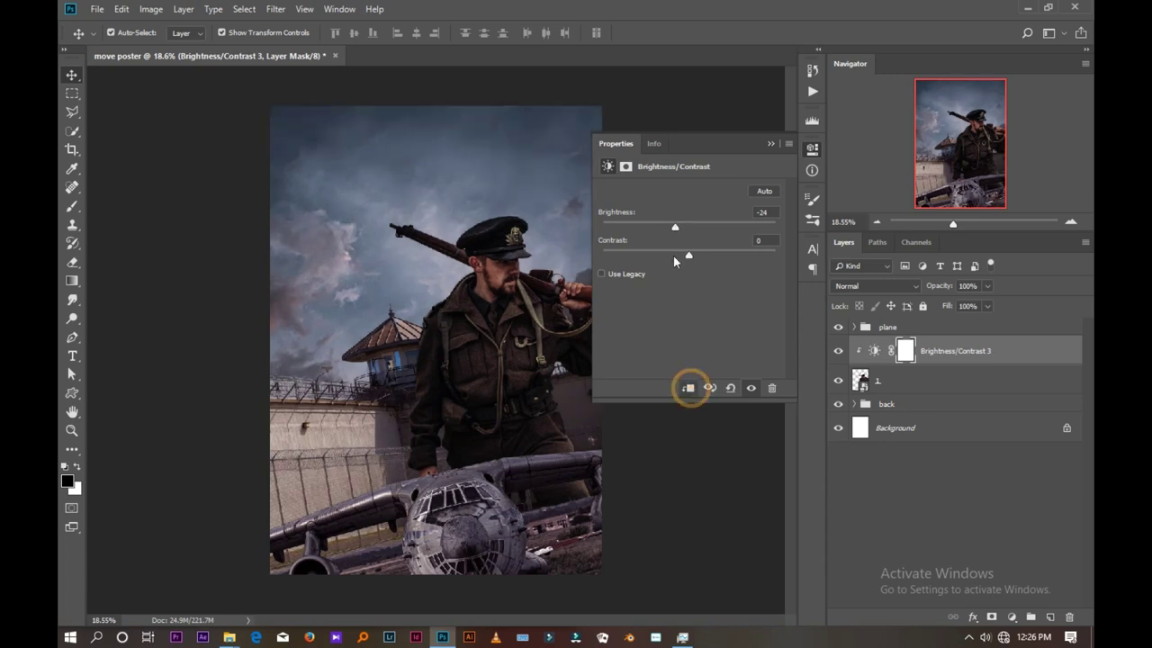
mouse_move(675, 225)
left_mouse_down()
mouse_move(701, 227)
mouse_move(705, 258)
left_mouse_up()
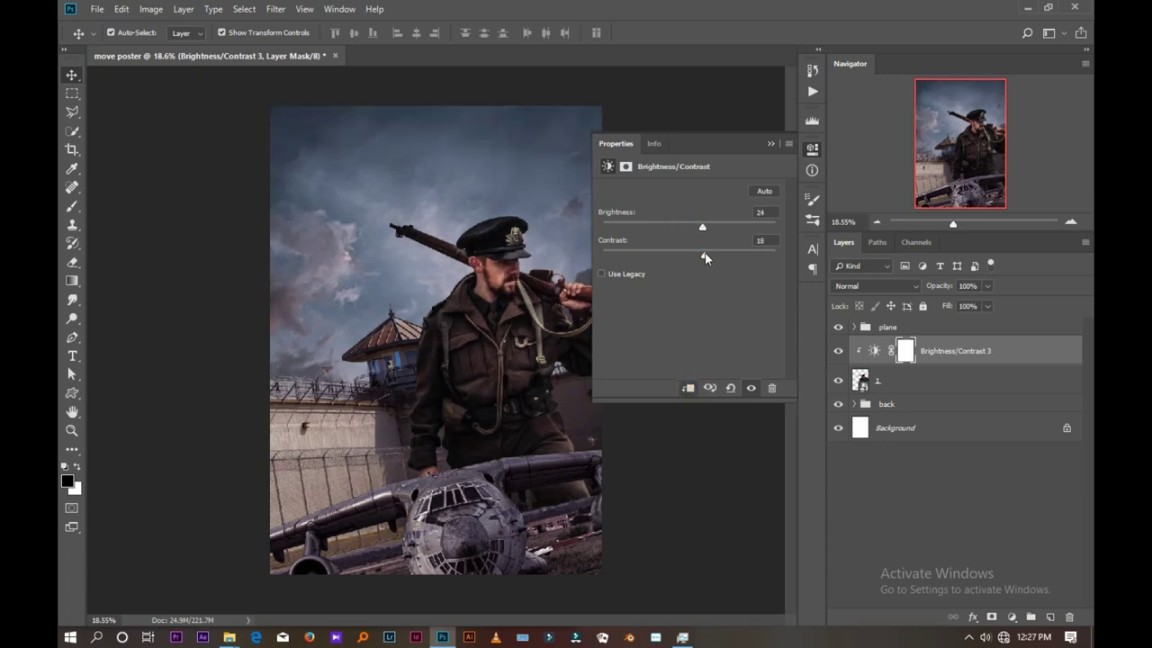
left_click(838, 351)
left_click(838, 351)
- Add a Color Balance clipped to the soldier with midtones -7, +9, +24
left_click(1011, 618)
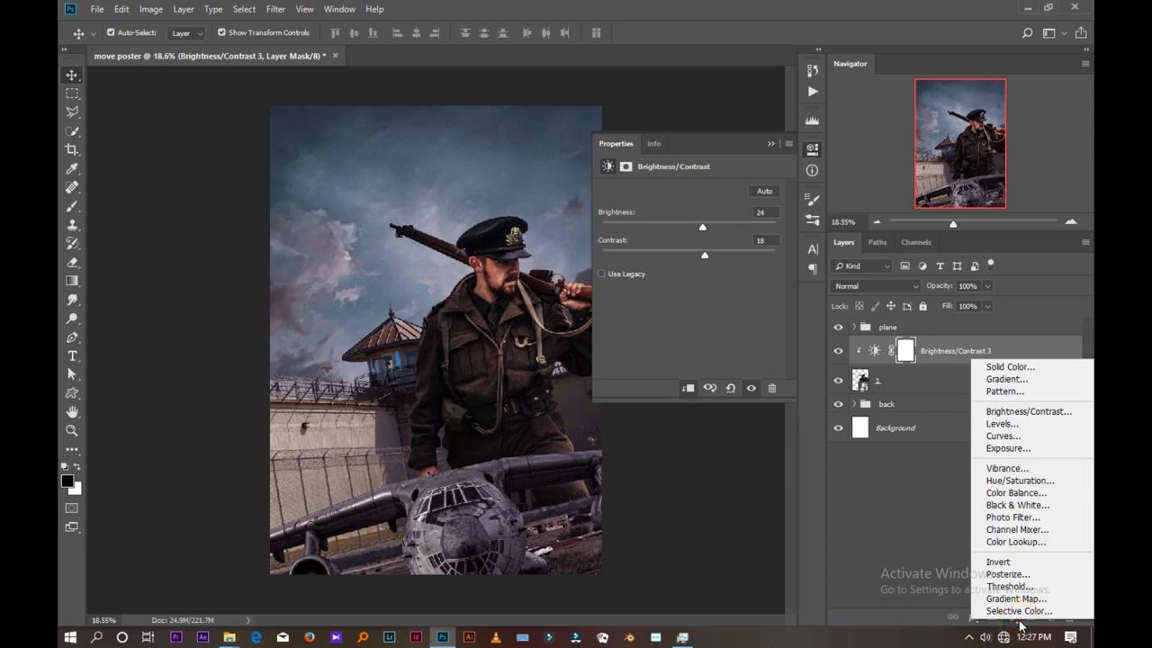
left_click(1011, 494)
left_click_drag(669, 220, 684, 222)
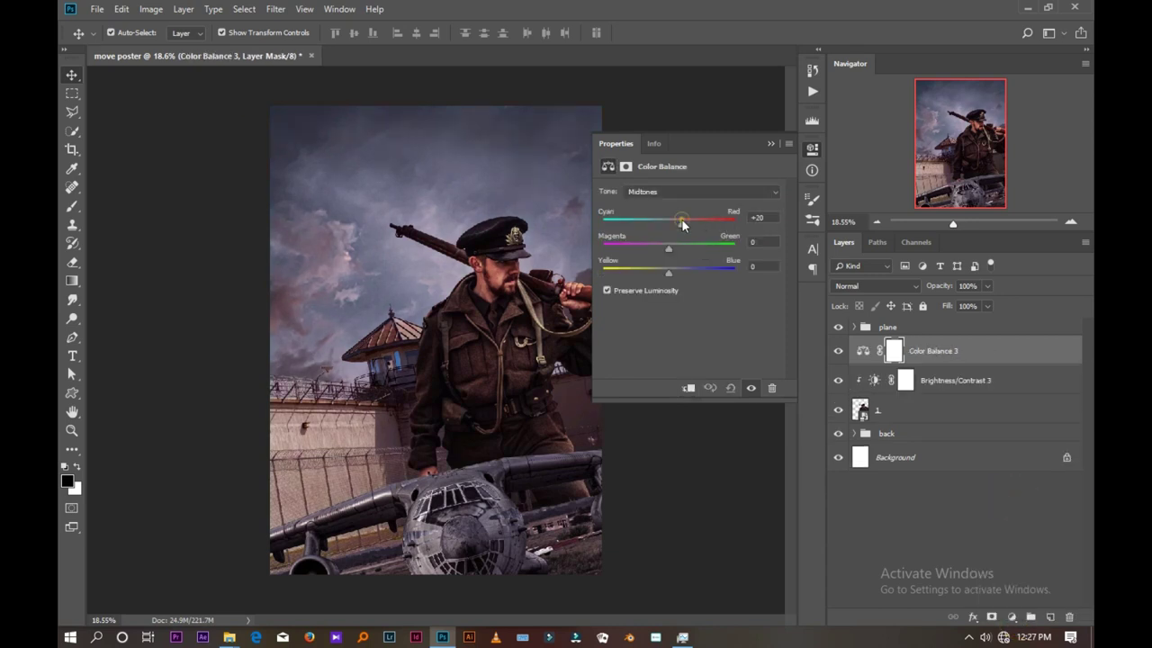
left_click(688, 388)
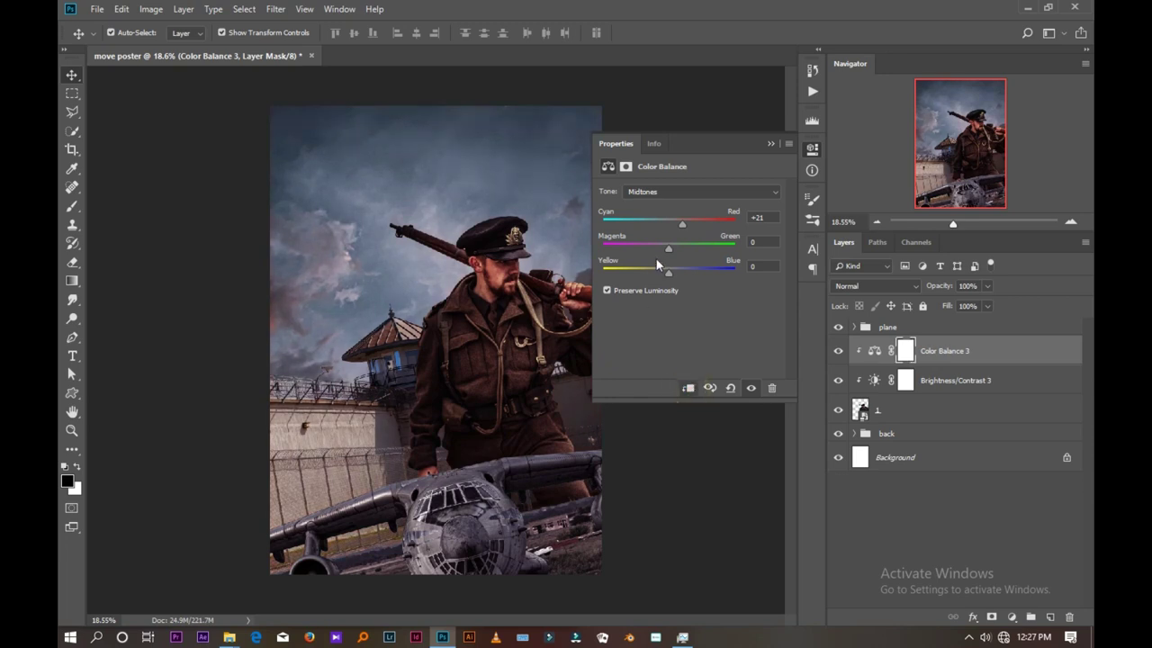
left_click_drag(659, 272, 671, 274)
mouse_move(681, 225)
left_mouse_down()
mouse_move(664, 223)
mouse_move(675, 250)
mouse_move(665, 277)
mouse_move(682, 270)
left_mouse_up()
left_click(838, 352)
left_click(837, 352)
left_click(843, 352)
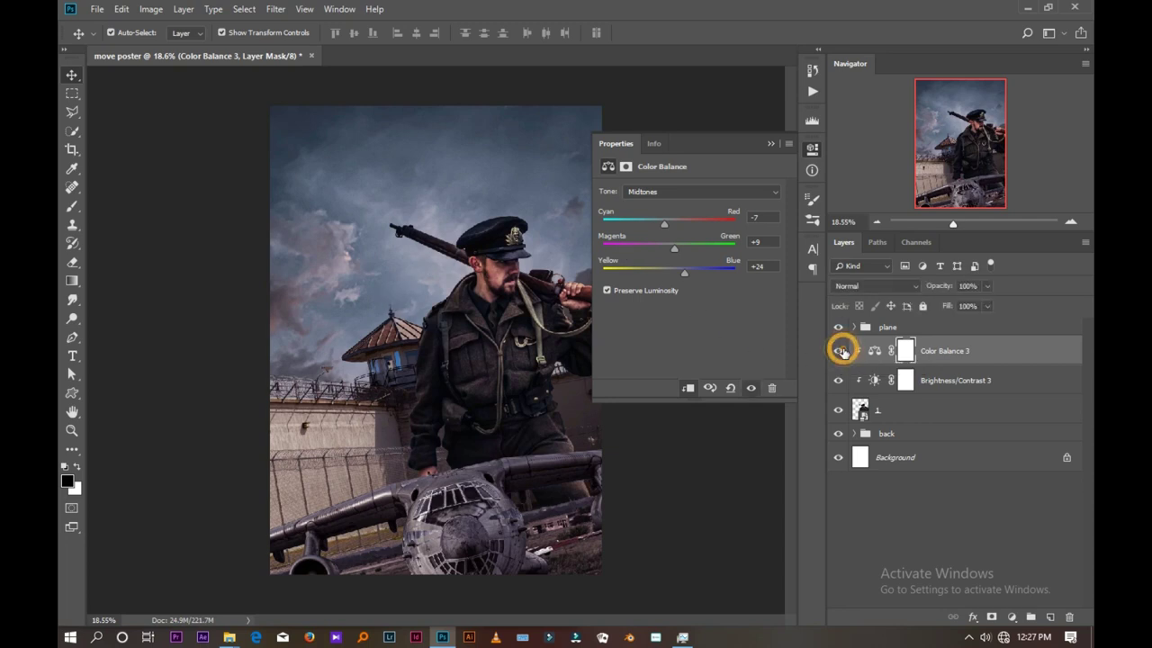
- Add a layer mask to soldier layer 1
left_click(770, 143)
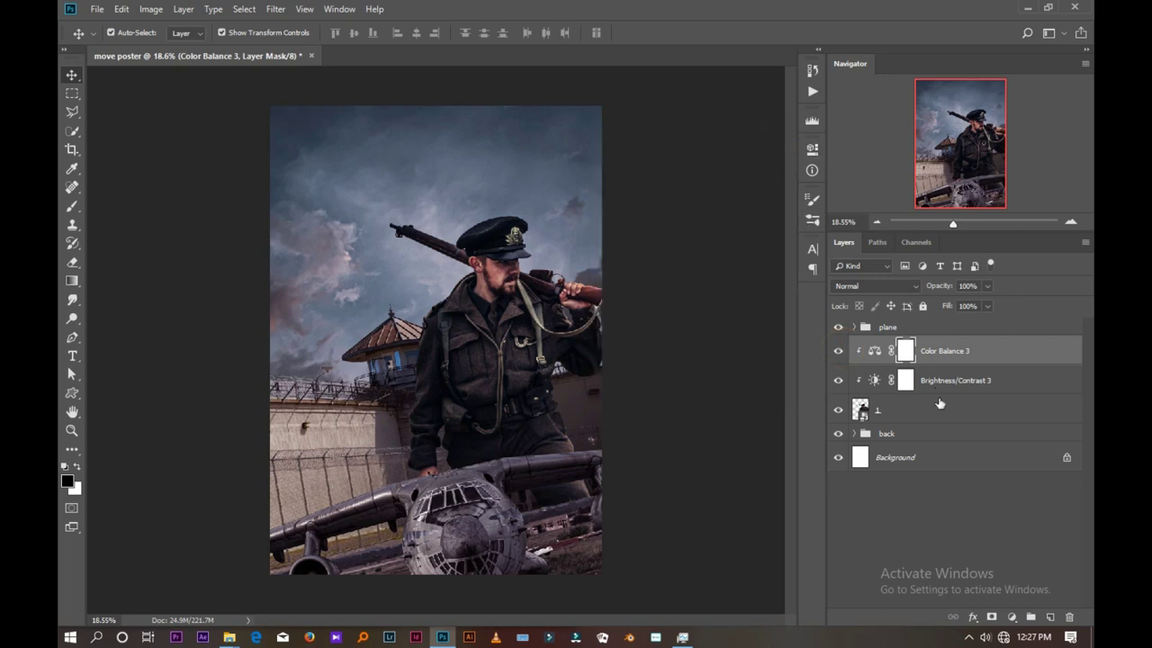
left_click(885, 409)
left_click(995, 617)
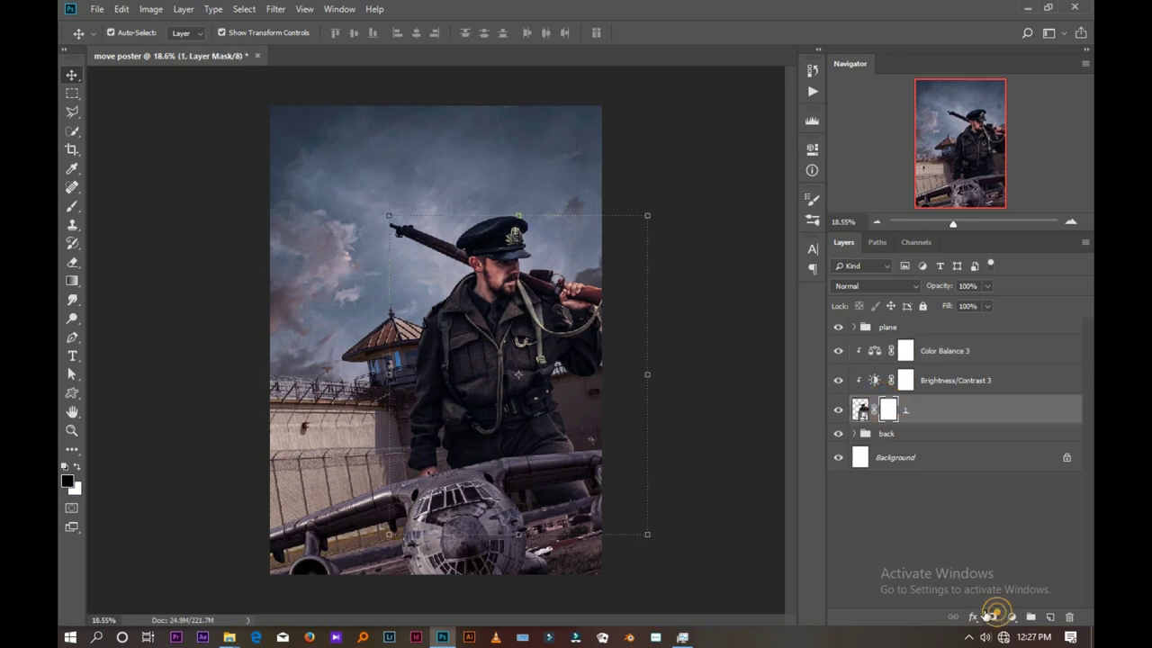
- Paint black with a 1300 px Soft Round brush on the soldier's mask beside the plane's nose
left_click(72, 208)
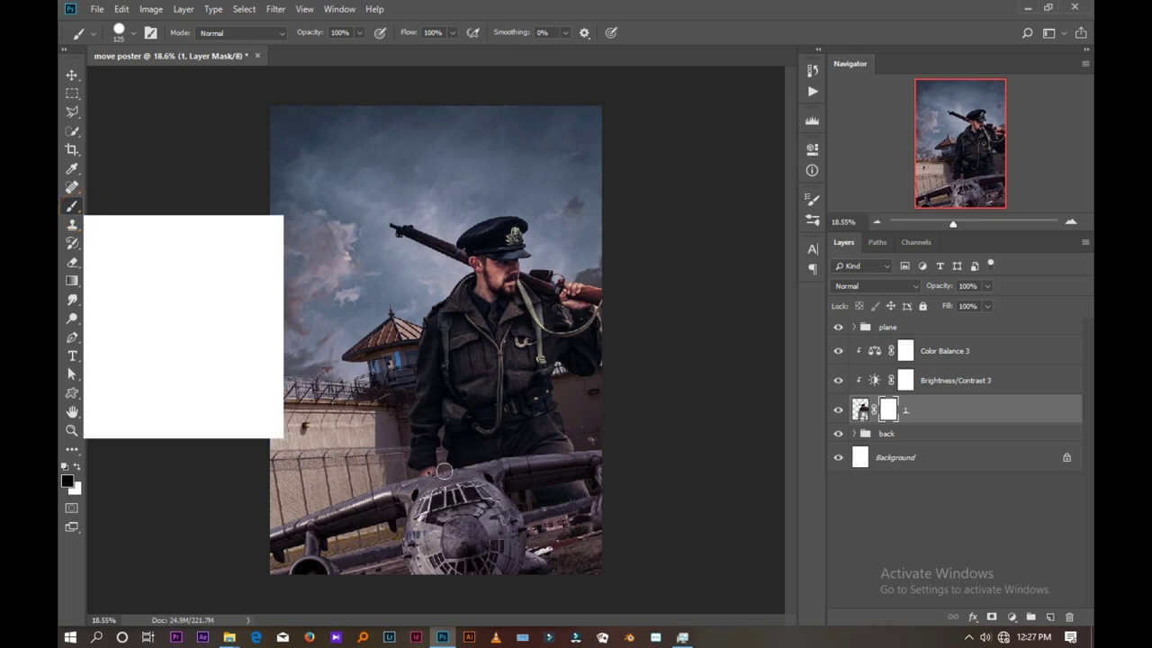
key("bracketright")
key("bracketright")
key("bracketright")
left_click(132, 34)
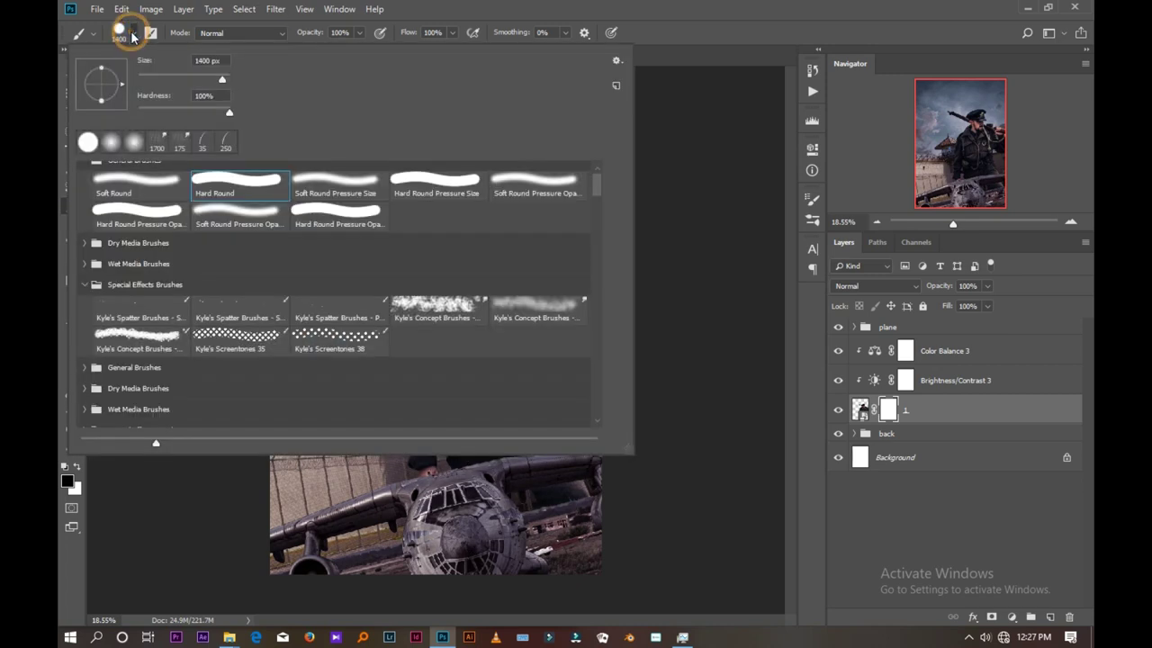
left_click(127, 183)
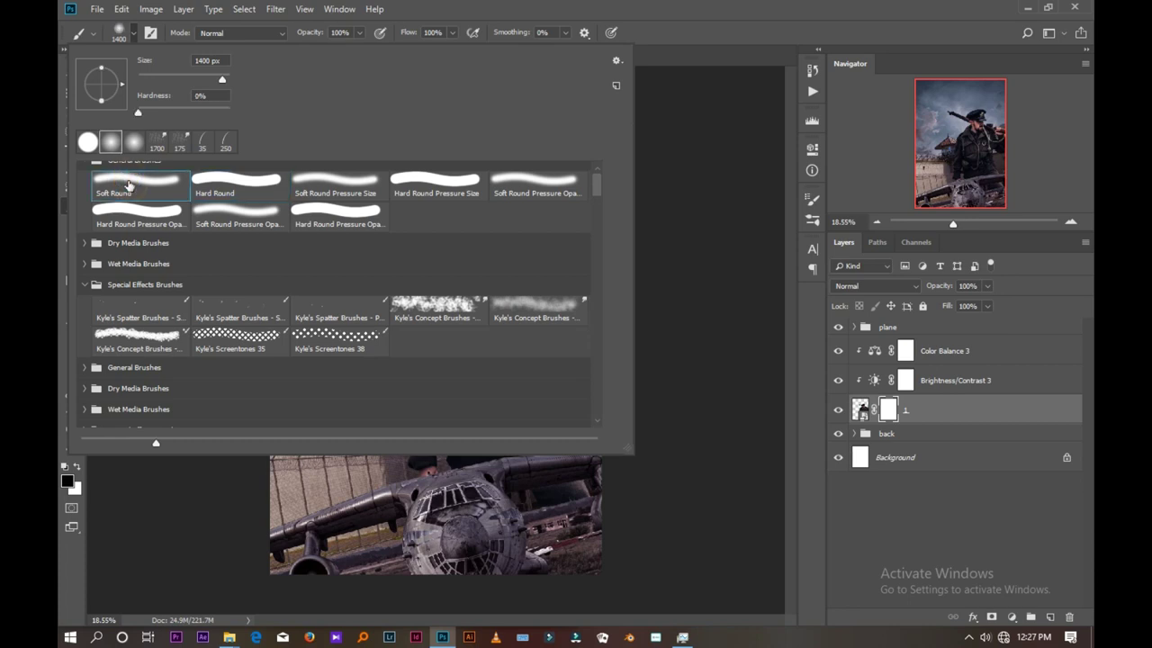
double_click(127, 182)
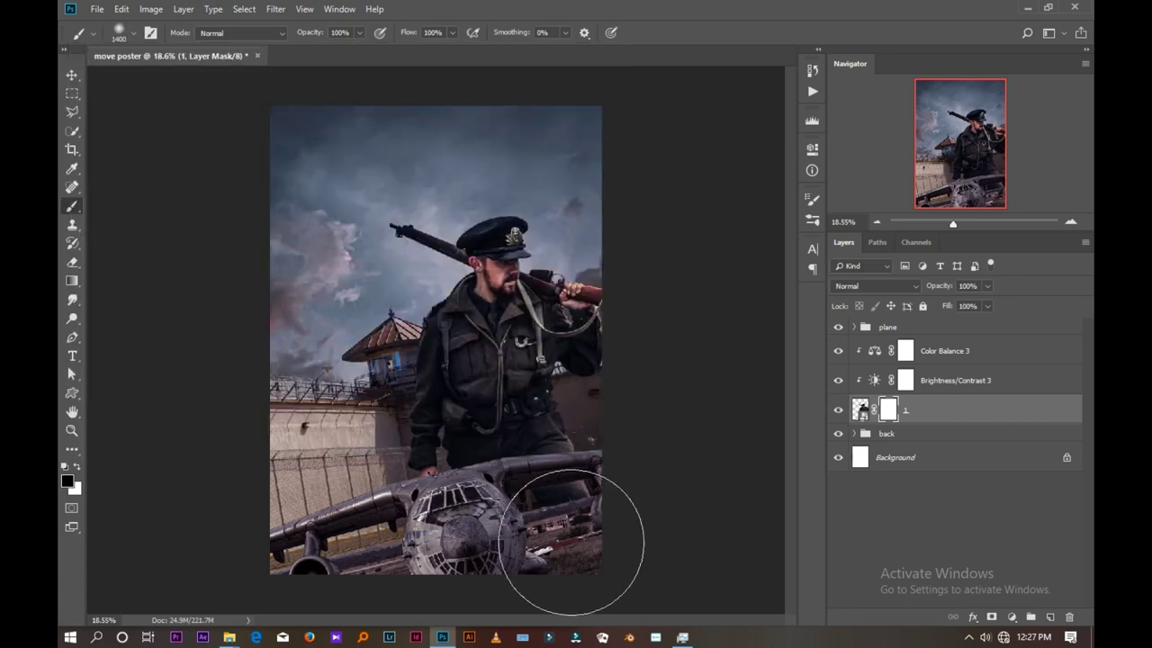
key("bracketleft")
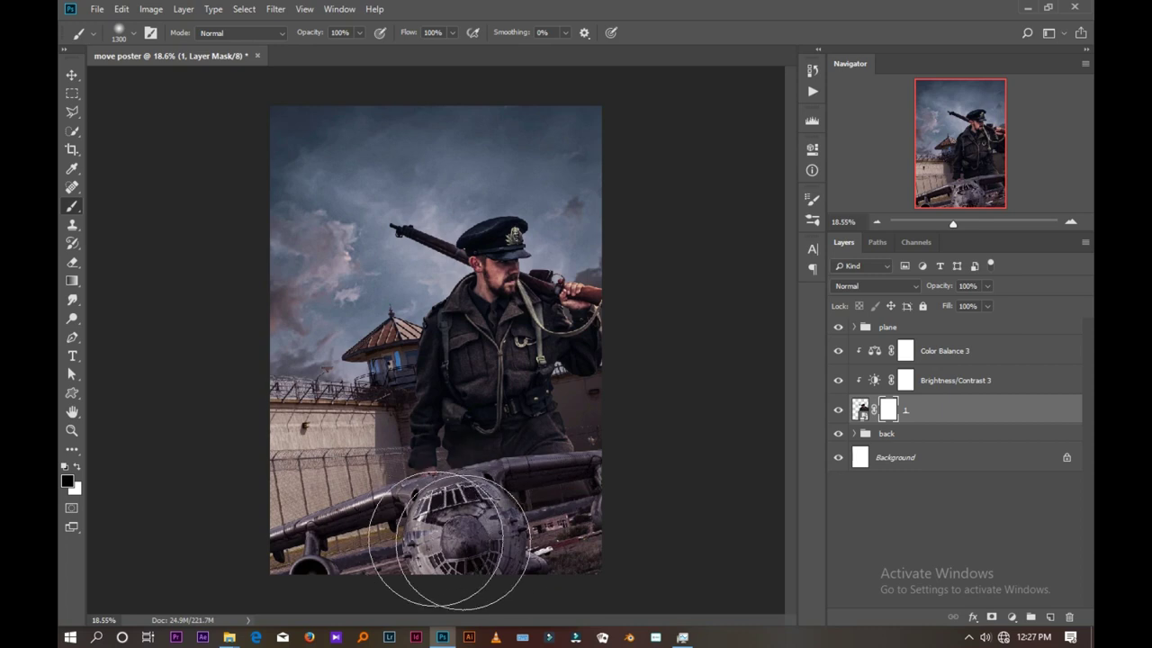
left_click_drag(448, 540, 556, 565)
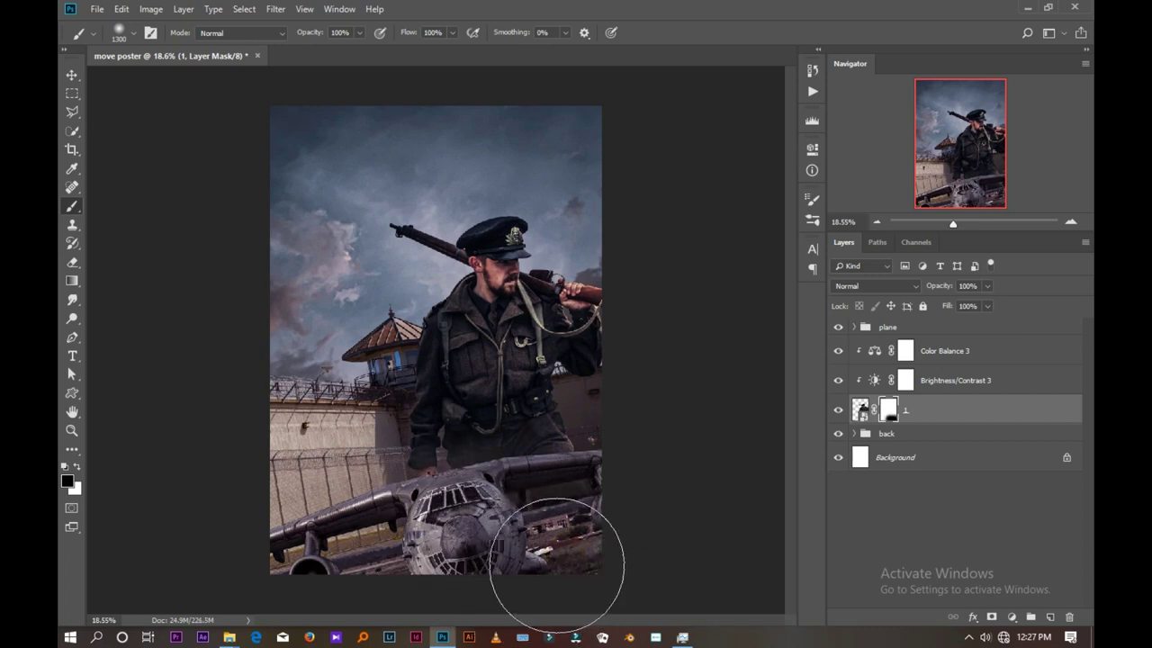
- Group the soldier layer with Color Balance 3 and Brightness/Contrast 3
left_click(76, 70)
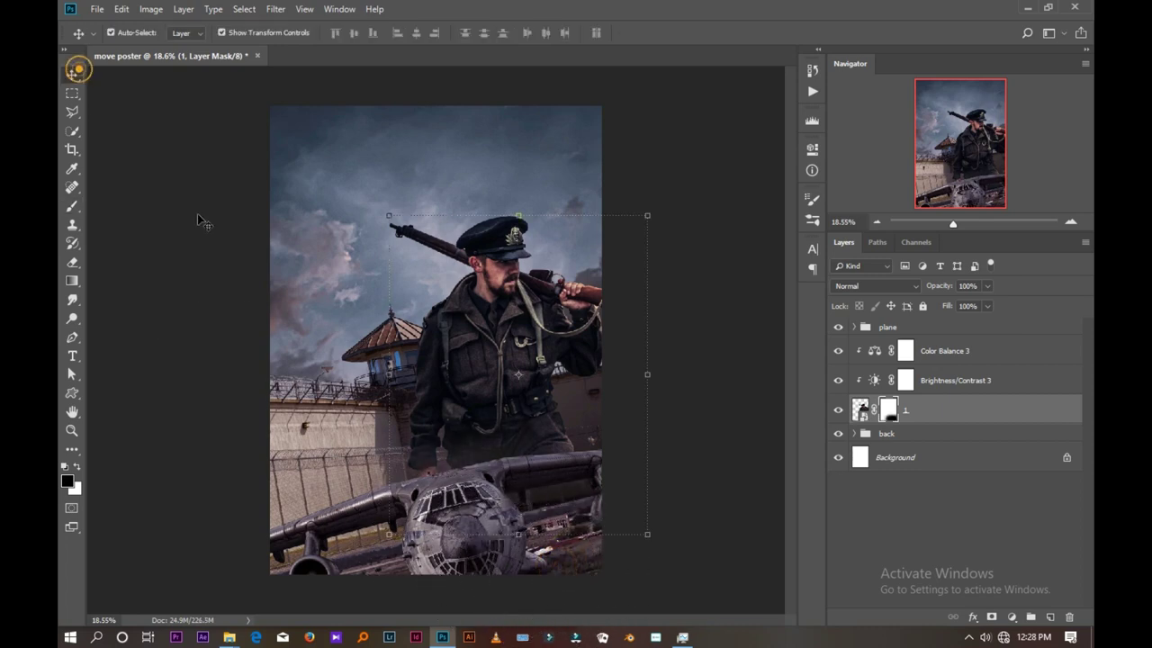
left_click(764, 377)
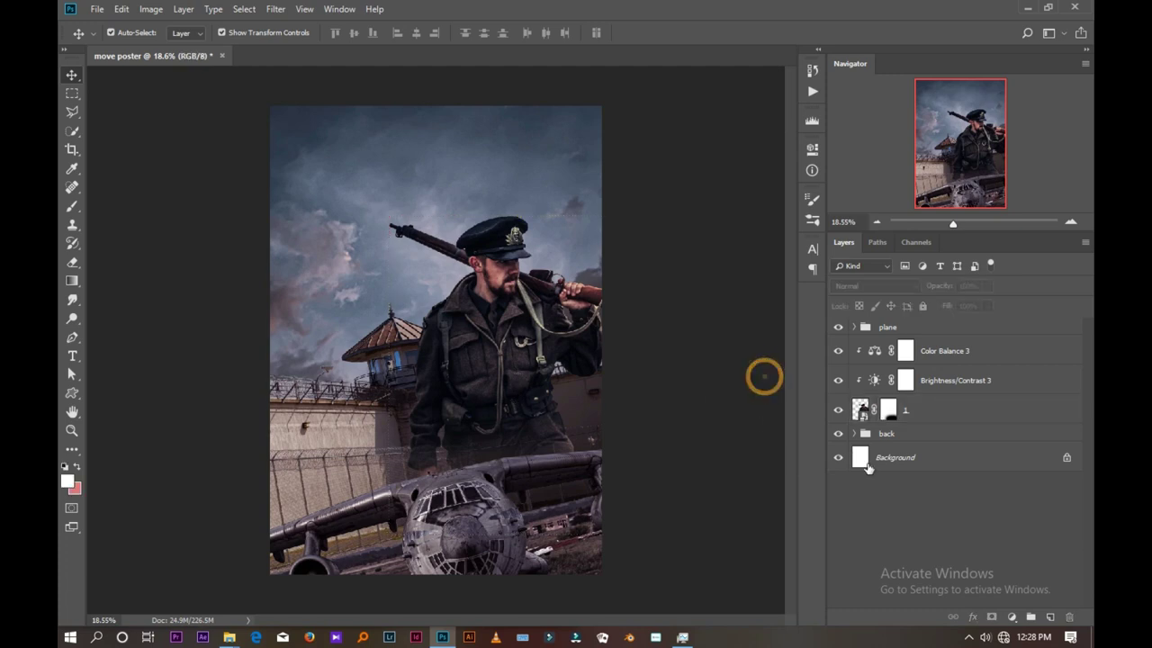
left_click(954, 350)
left_click(927, 410, "shift")
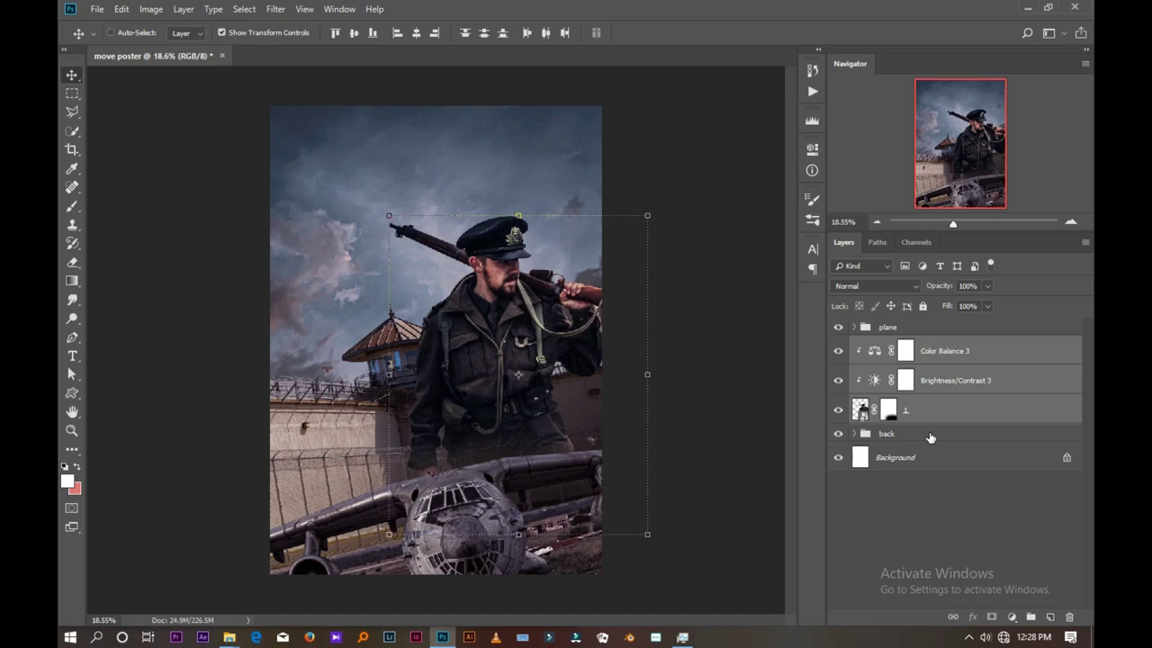
key("ctrl+g")
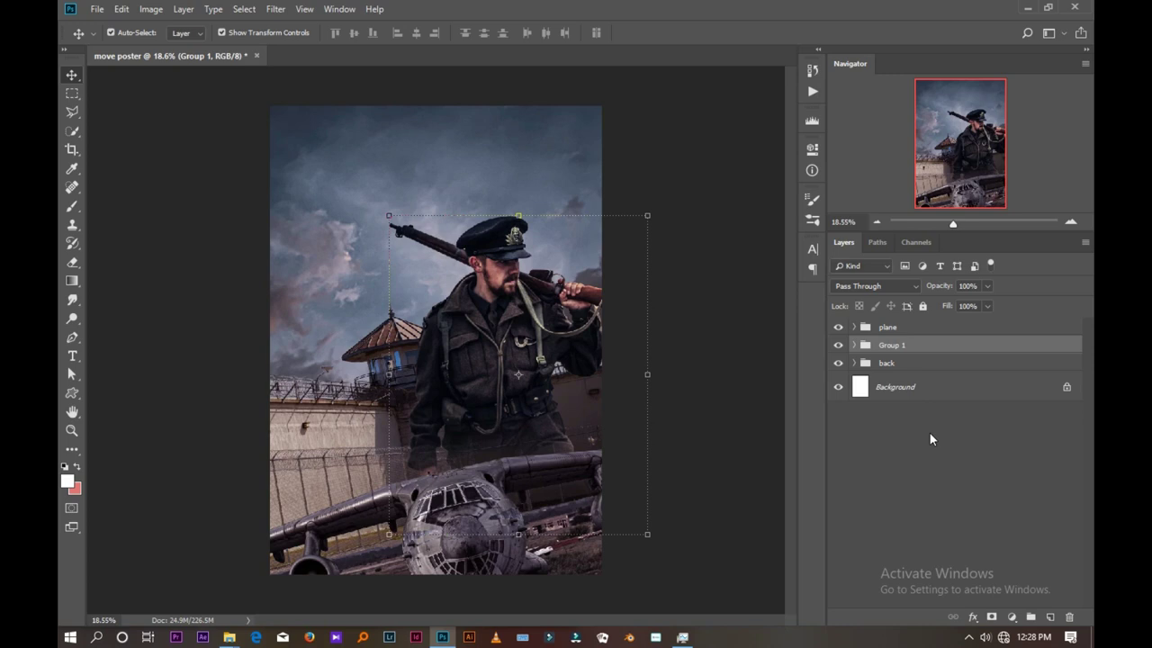
- Rename the new group 'soldier 1' and reselect it
double_click(892, 345)
type("soldier")
left_click(986, 360)
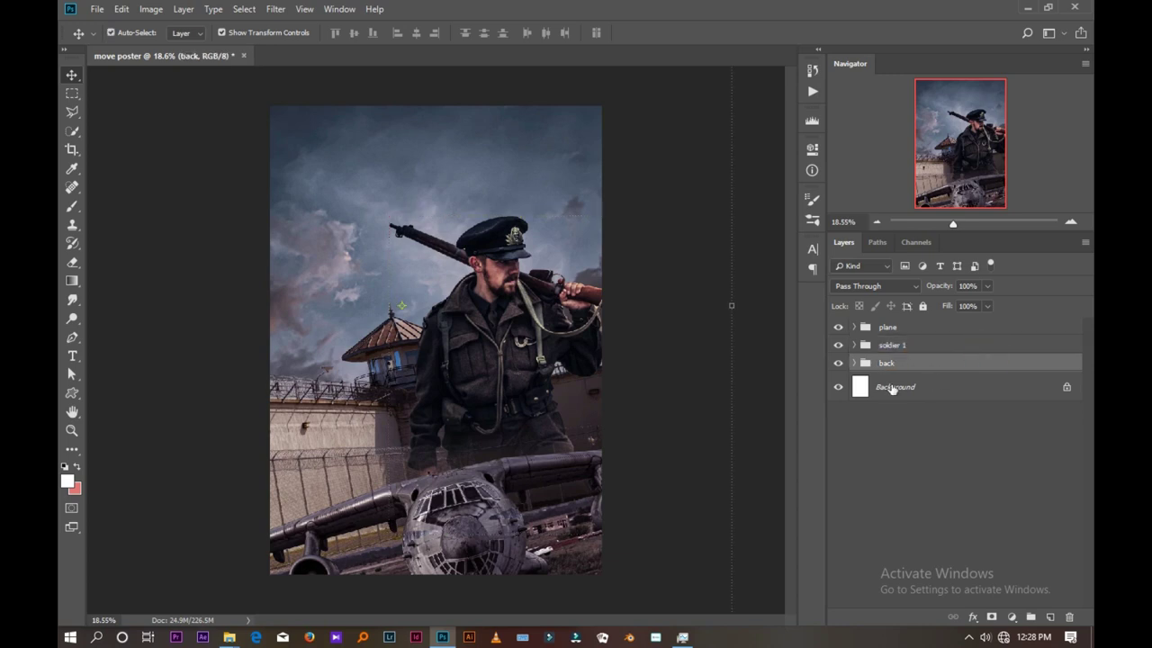
left_click(914, 349)
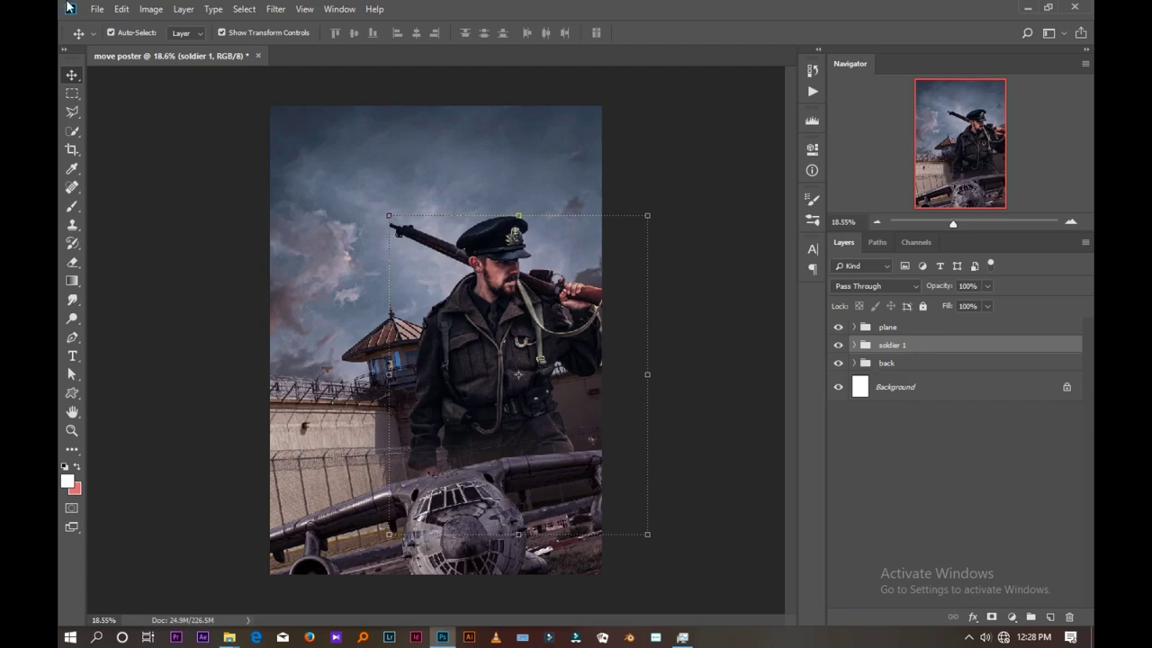
- Place the cut-out soldier image 4 from the movie poster folder as an embedded layer, after previewing the sniper photo
left_click(95, 9)
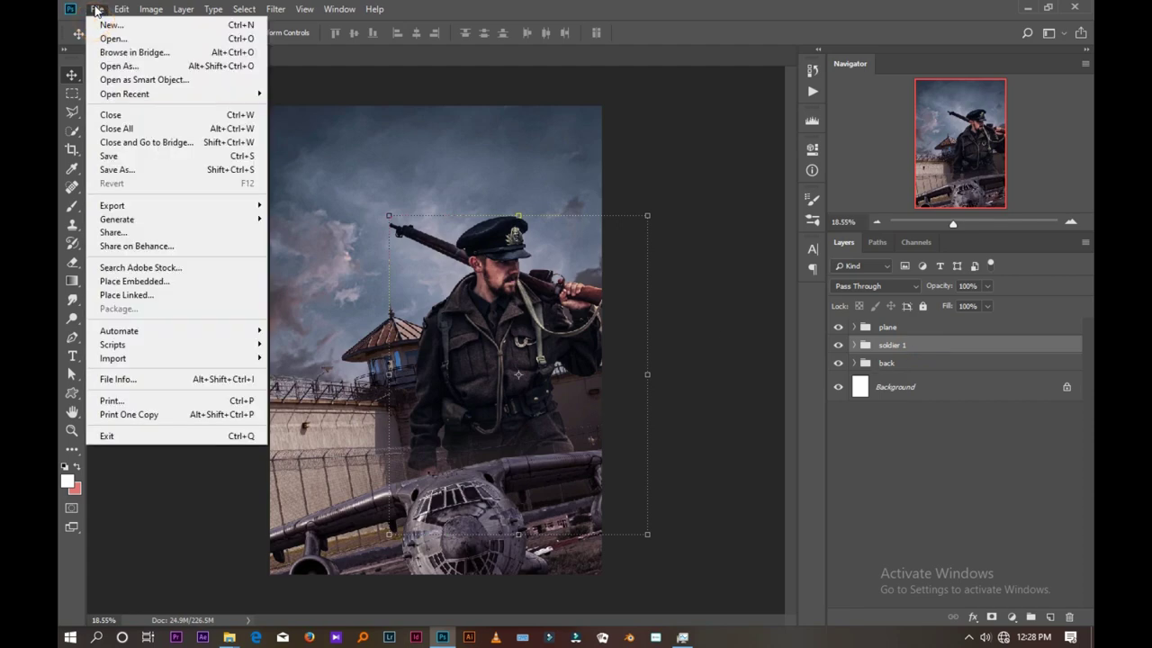
left_click(134, 281)
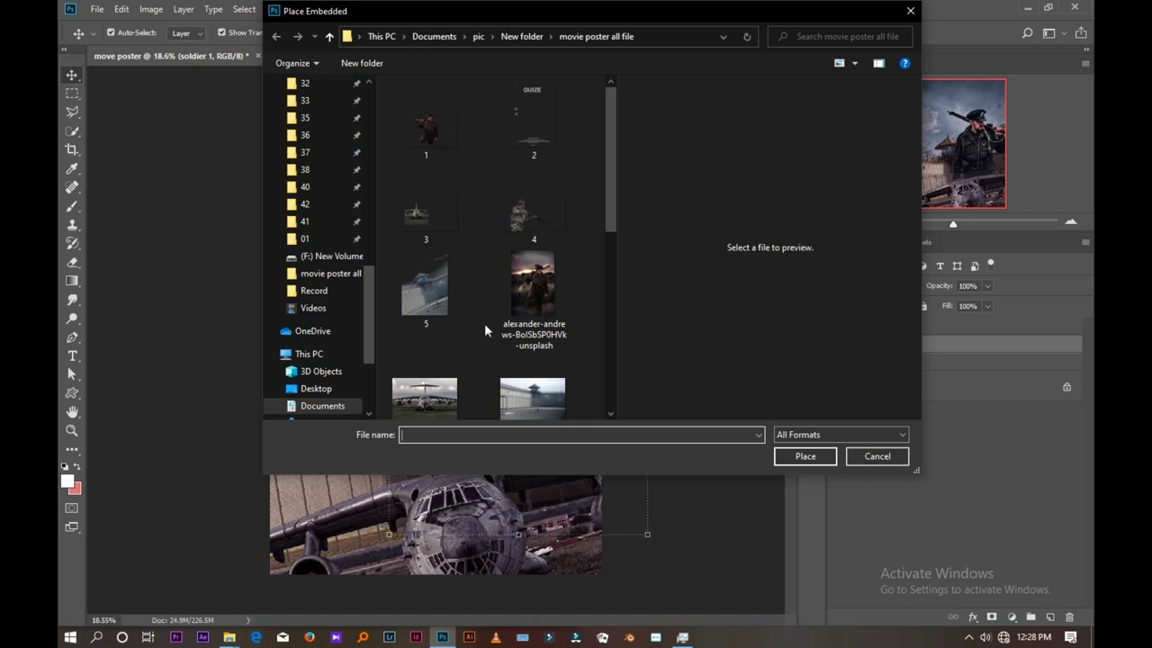
left_click(522, 214)
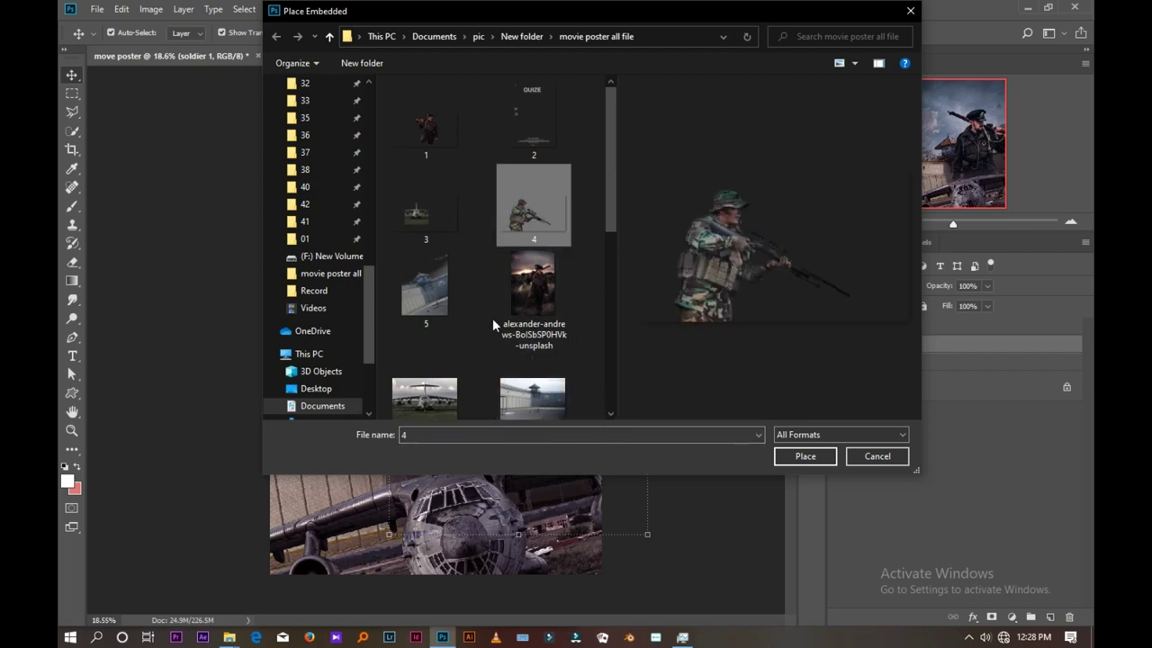
scroll(486, 324, "down", 5)
scroll(456, 342, "up", 1)
scroll(456, 342, "down", 1)
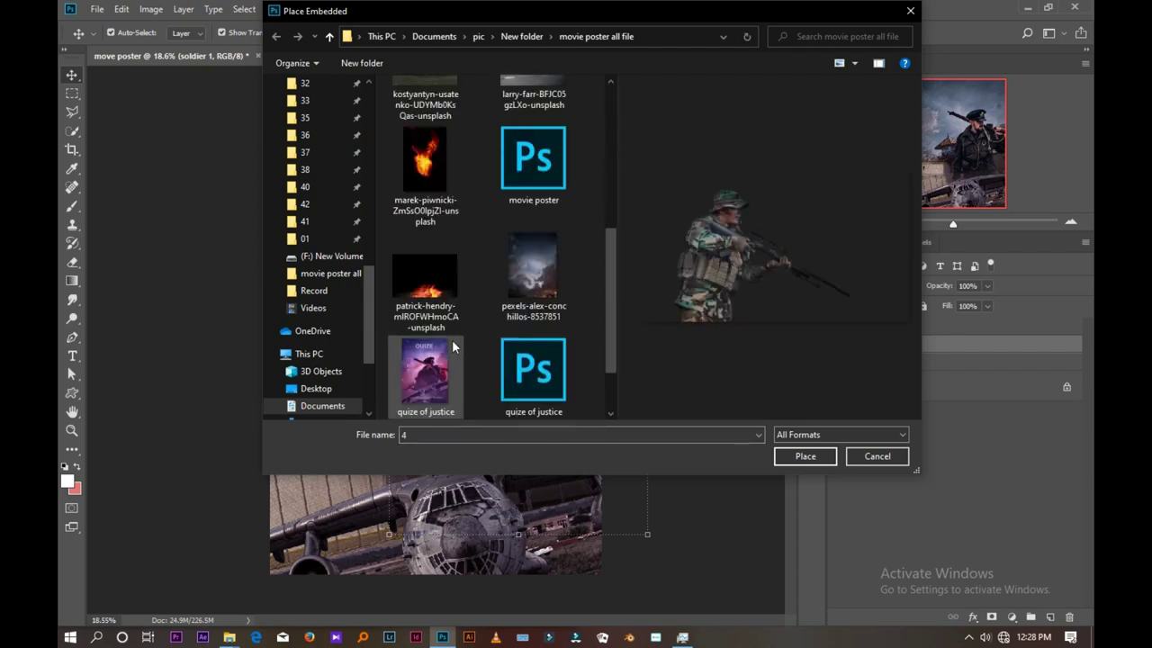
scroll(453, 341, "down", 1)
left_click(432, 378)
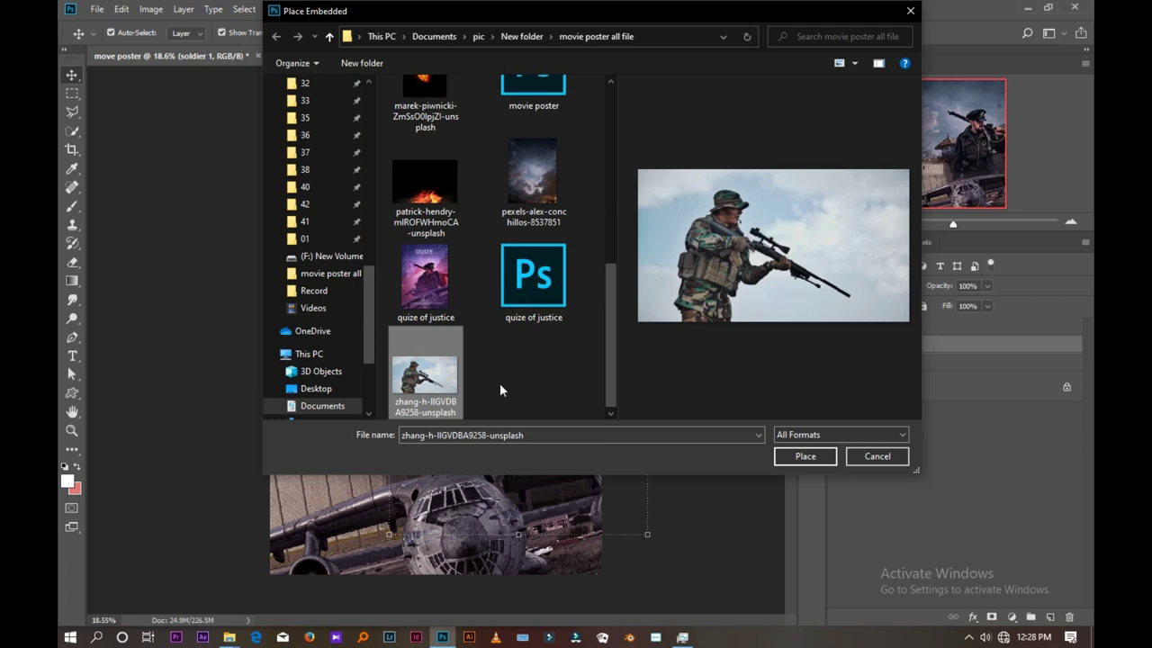
scroll(486, 329, "up", 1)
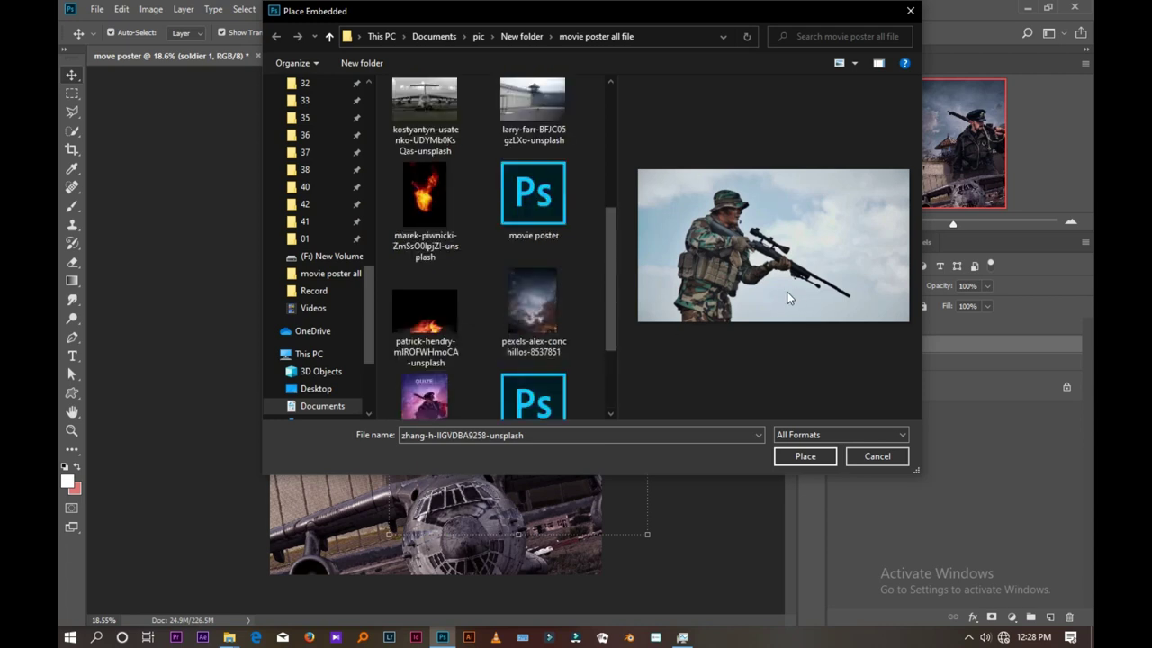
scroll(530, 304, "up", 3)
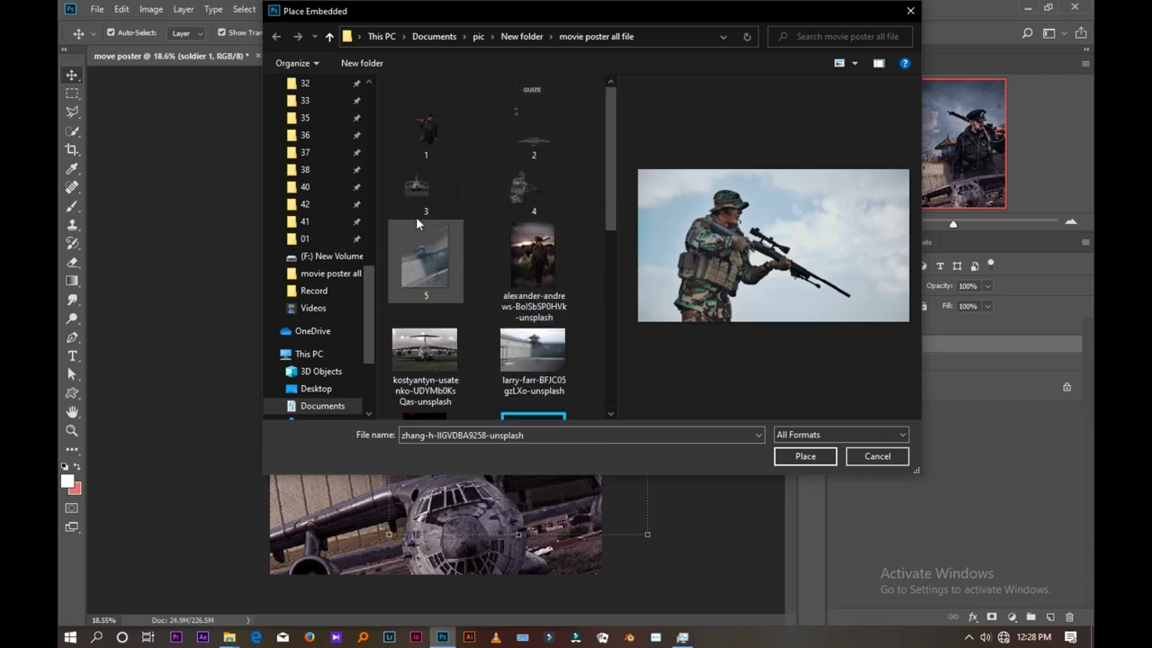
left_click(514, 184)
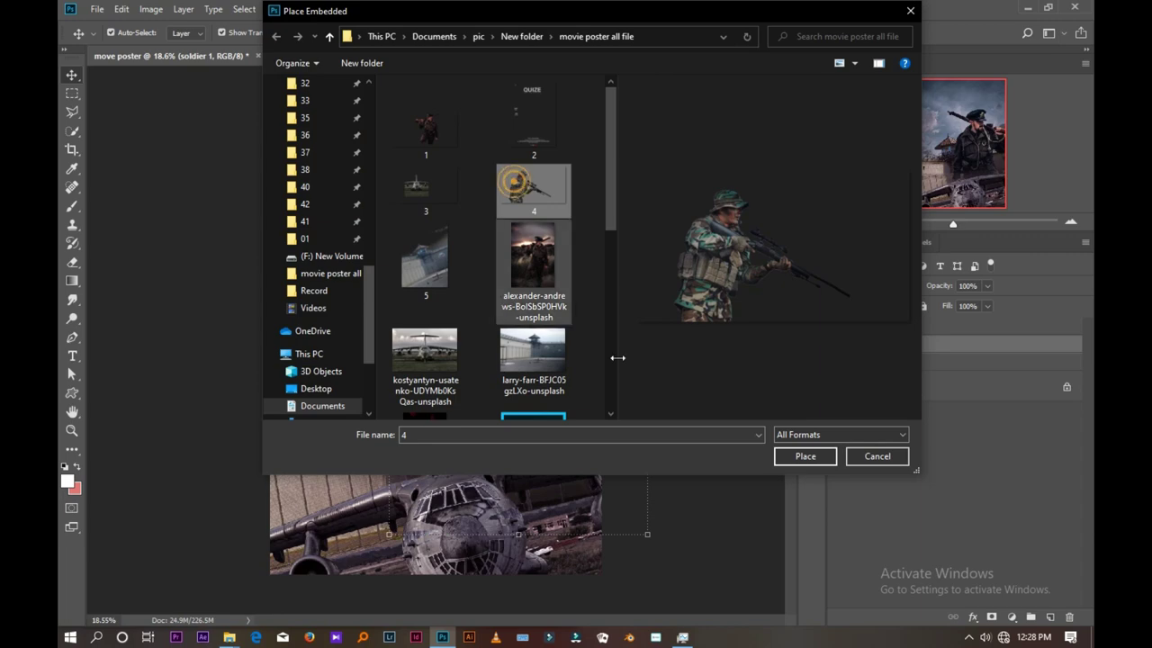
left_click(788, 455)
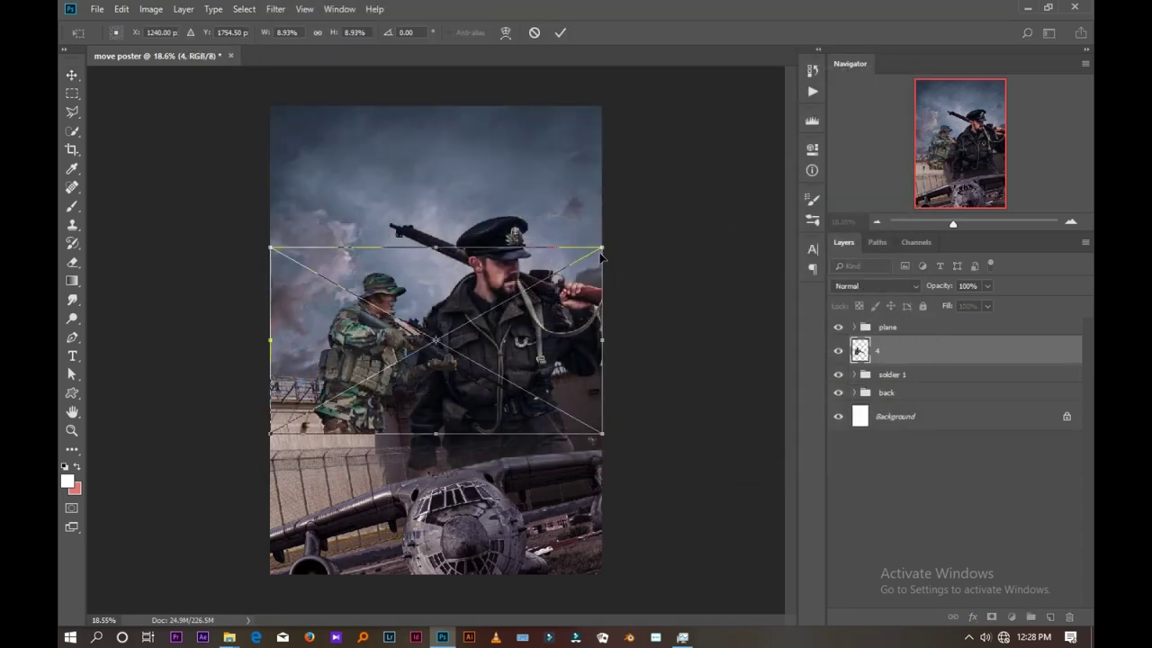
- Flip soldier 4 horizontally, scale him to about 10.64% in the lower left, commit, and enable Auto-Select
right_click(504, 287)
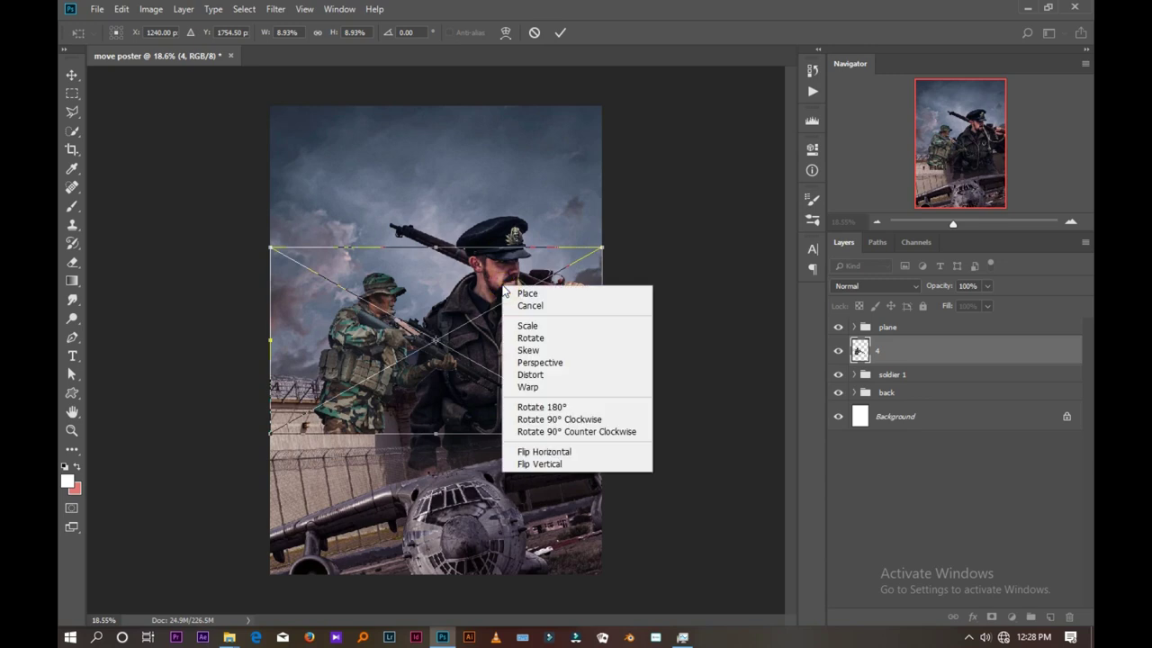
left_click(576, 453)
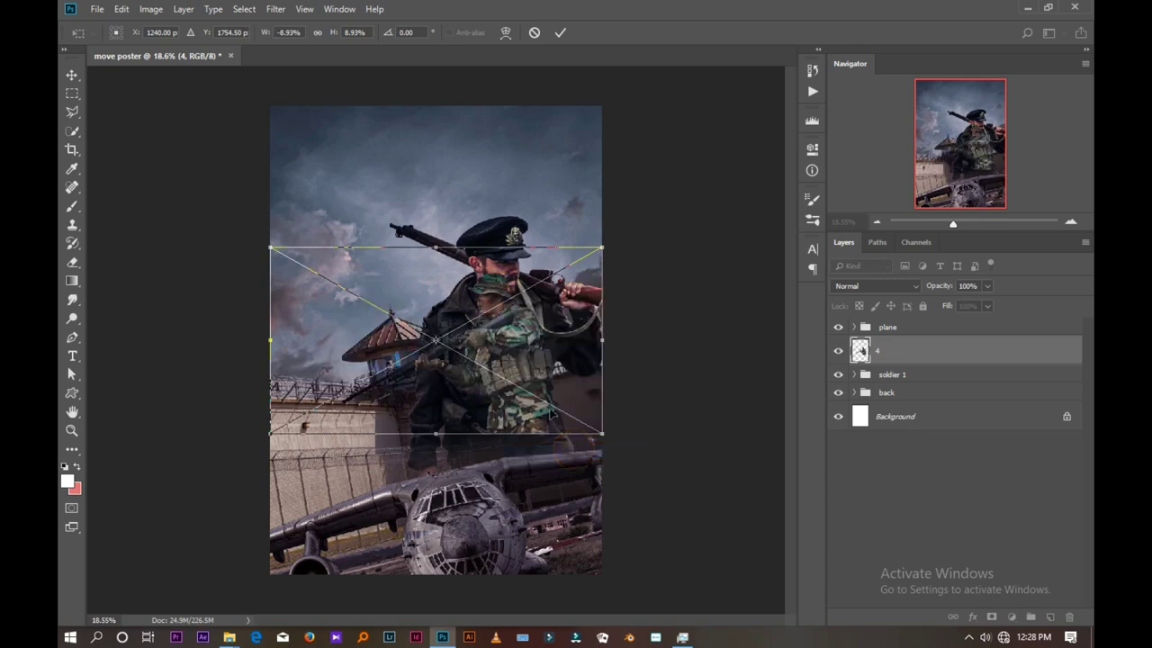
left_click_drag(552, 413, 462, 479)
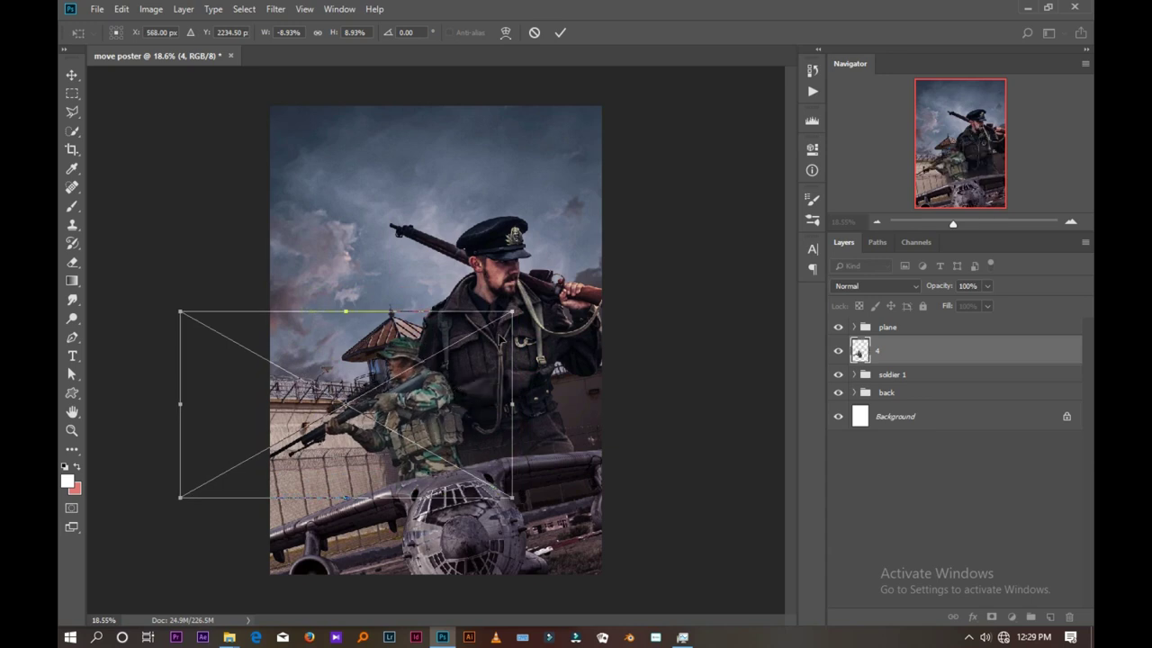
left_click_drag(509, 312, 543, 286)
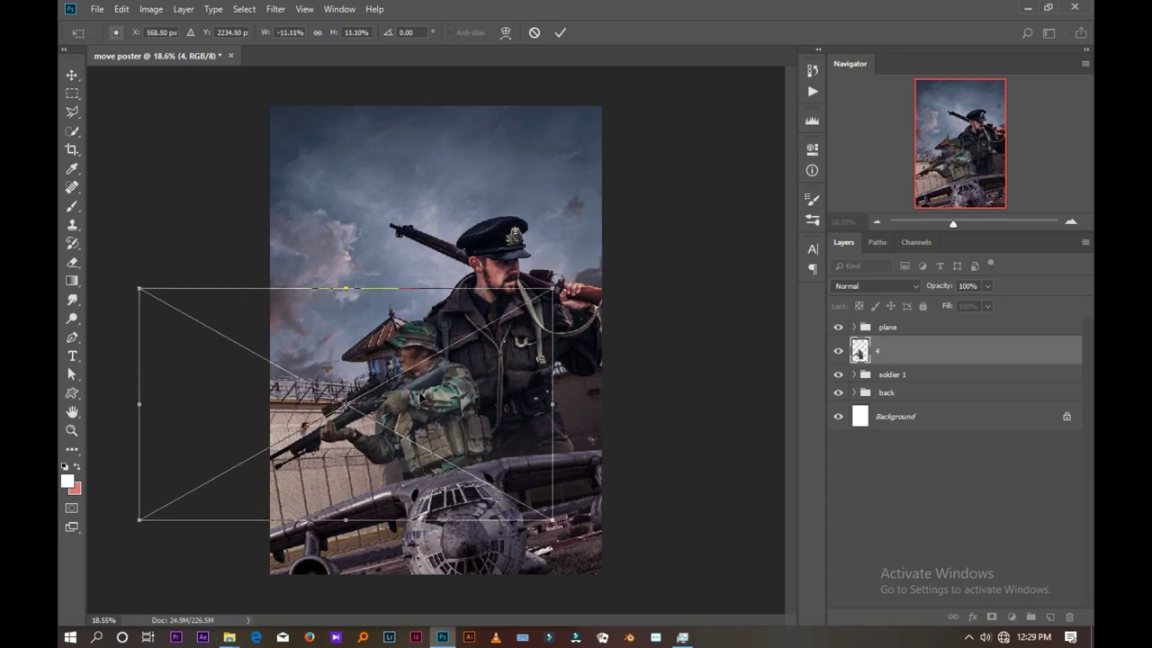
left_click_drag(420, 389, 395, 411)
left_click_drag(524, 303, 514, 309)
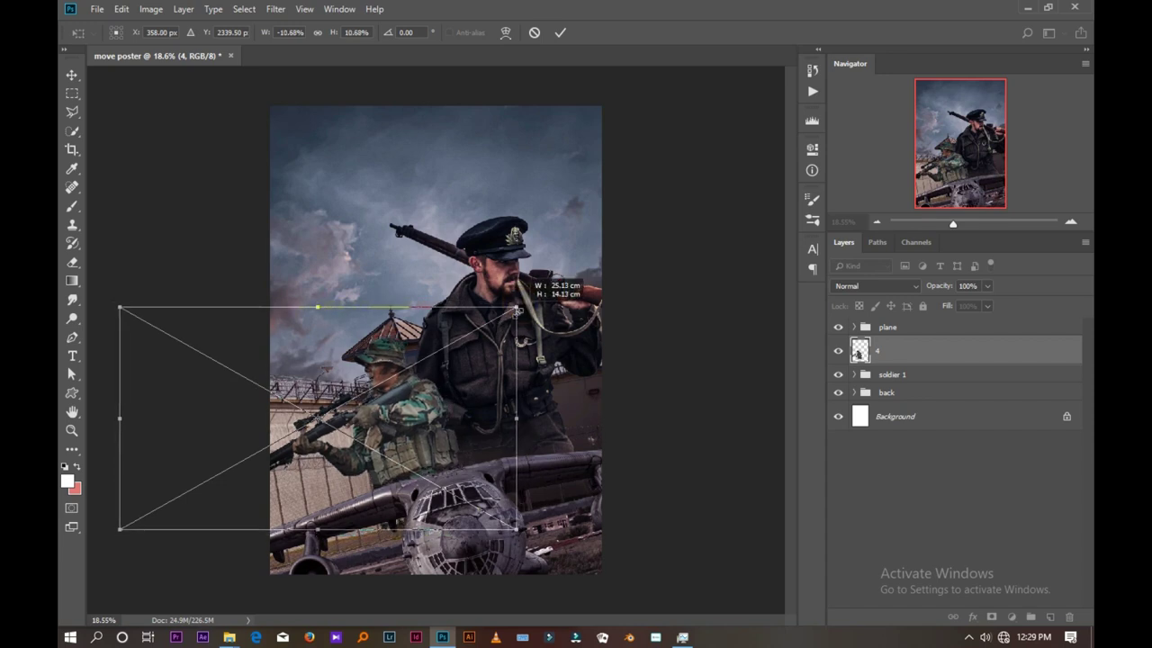
left_click_drag(378, 429, 385, 424)
left_click(559, 34)
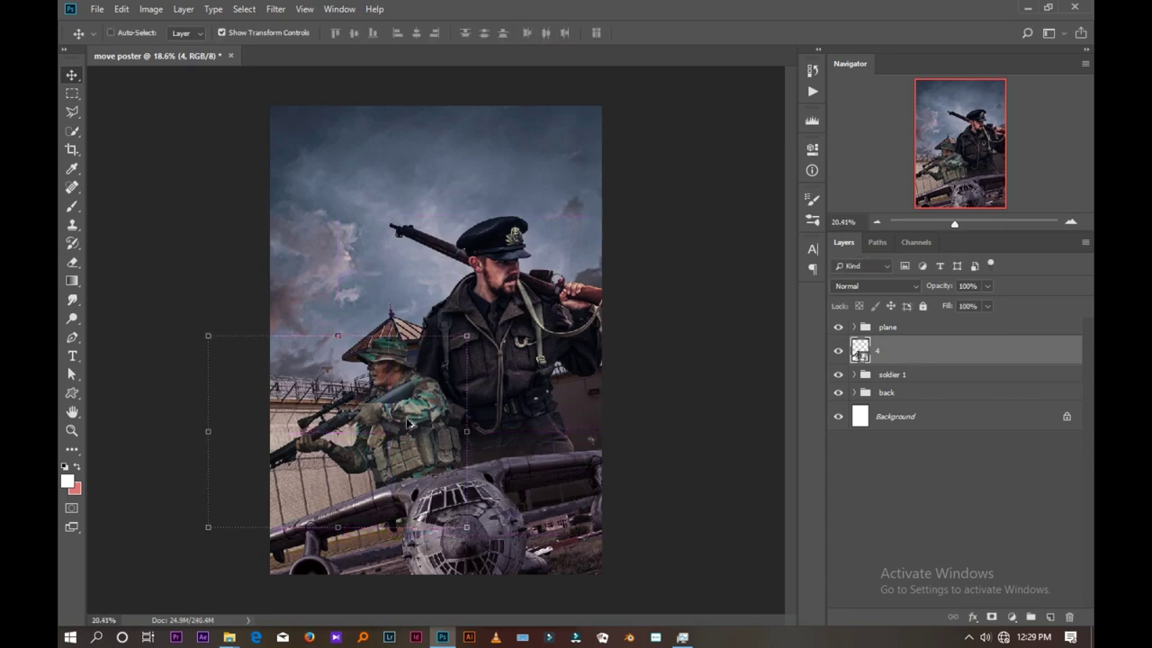
scroll(410, 423, "up", 3)
left_click(111, 33)
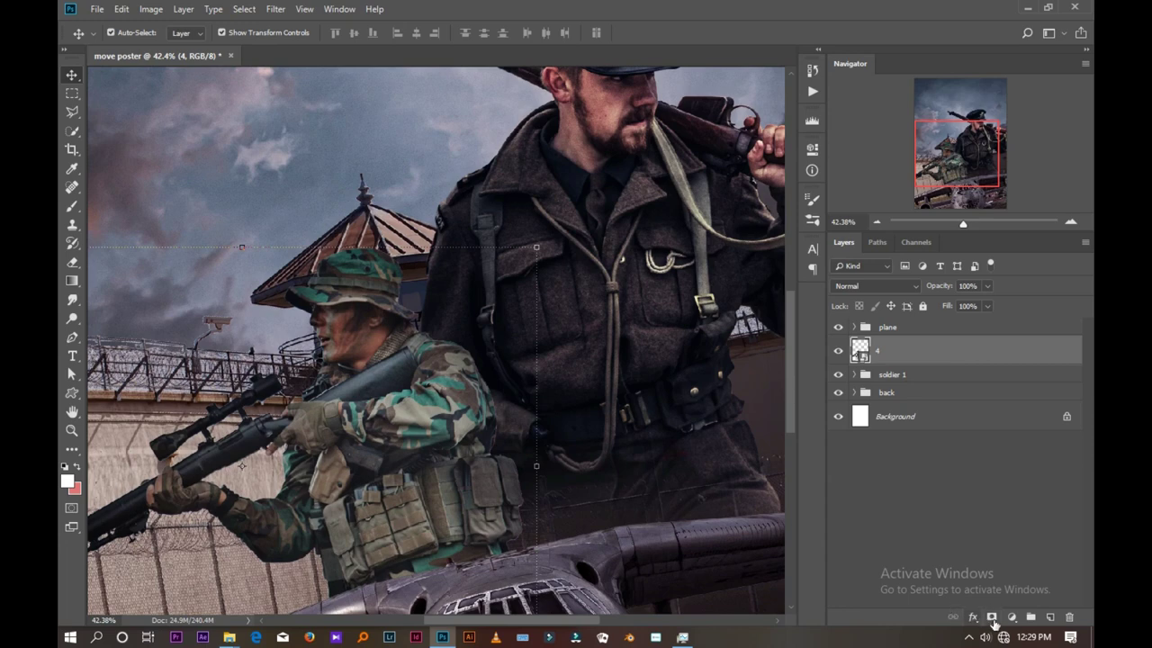
- Add a mask to layer 4 and paint it black with a 700 brush to reveal the plane's nose
left_click(991, 617)
scroll(461, 412, "down", 2)
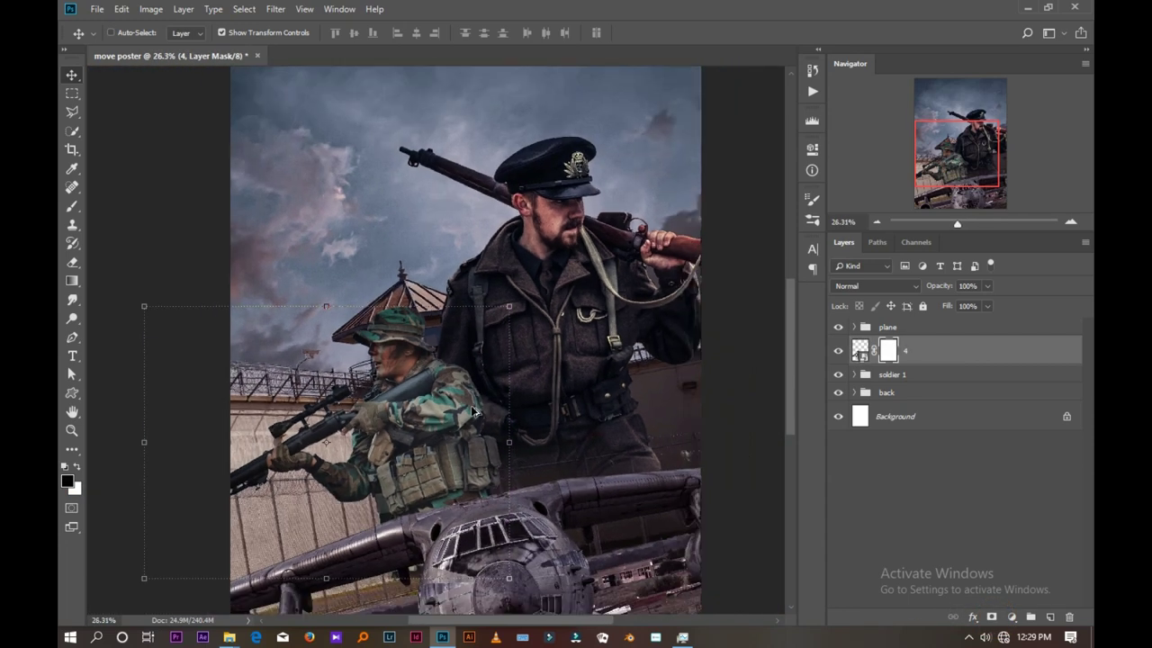
left_click(72, 206)
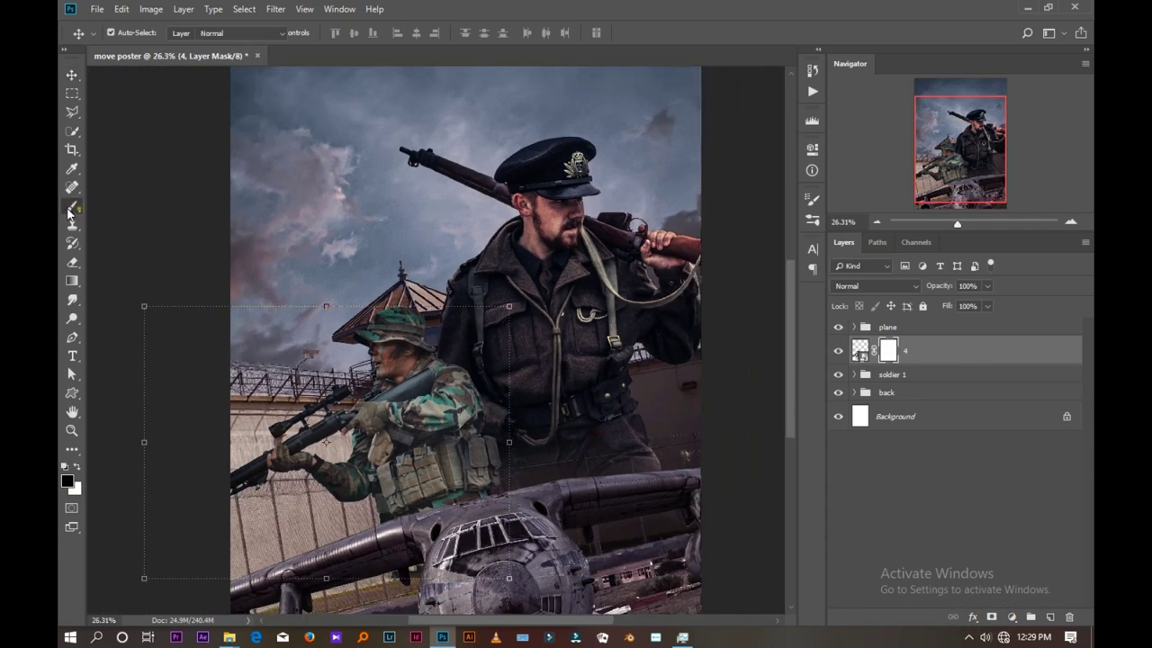
left_click_drag(423, 537, 499, 615)
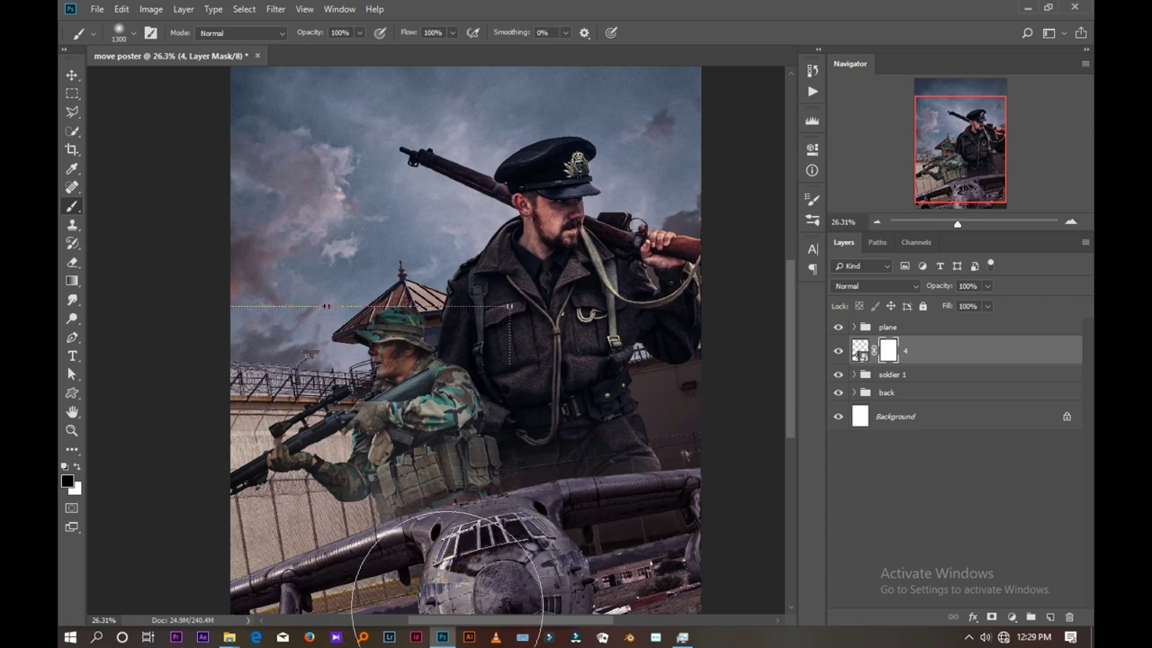
key("ctrl+z")
key("bracketleft")
key("bracketleft")
key("bracketleft")
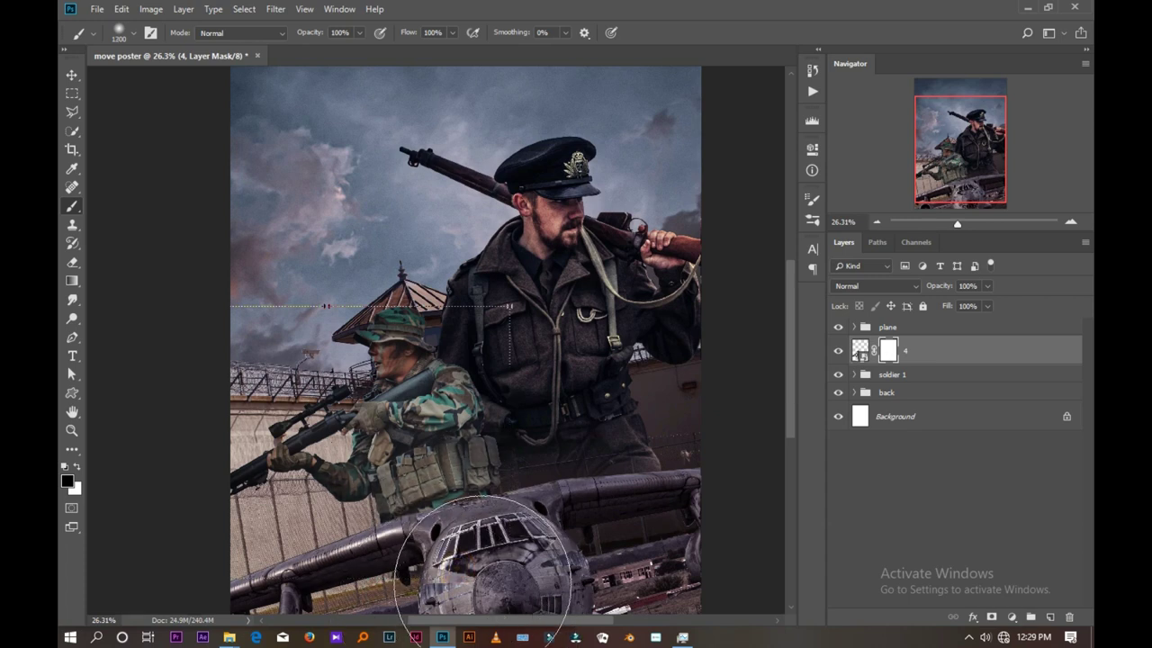
key("bracketleft")
key("bracketleft")
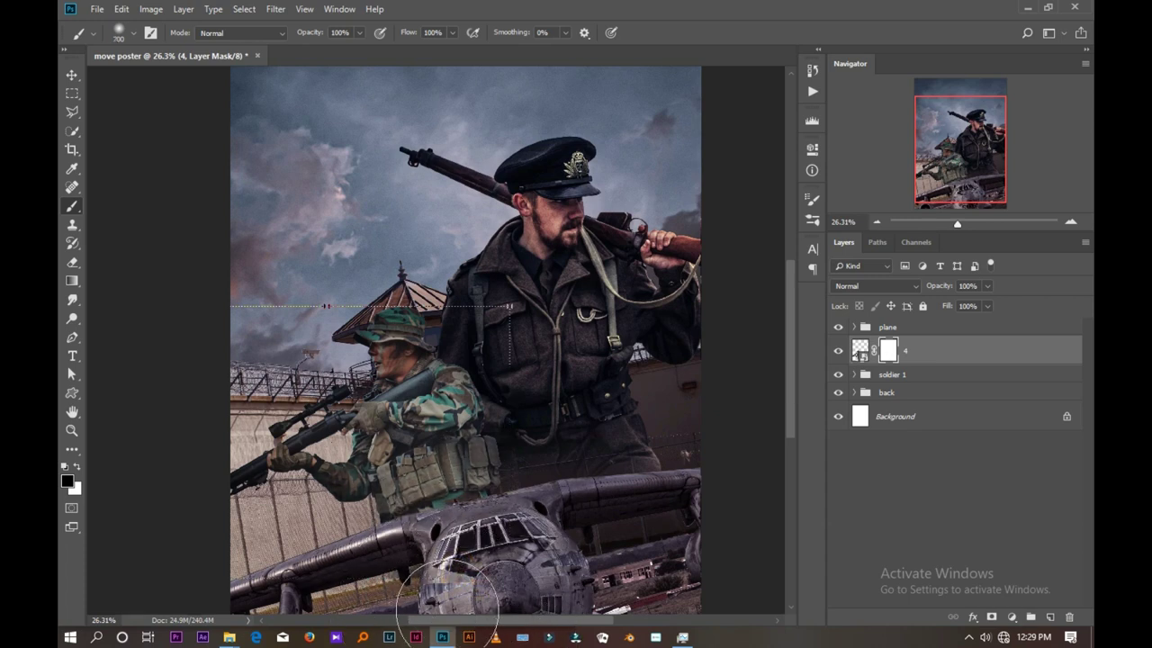
left_click_drag(467, 576, 474, 545)
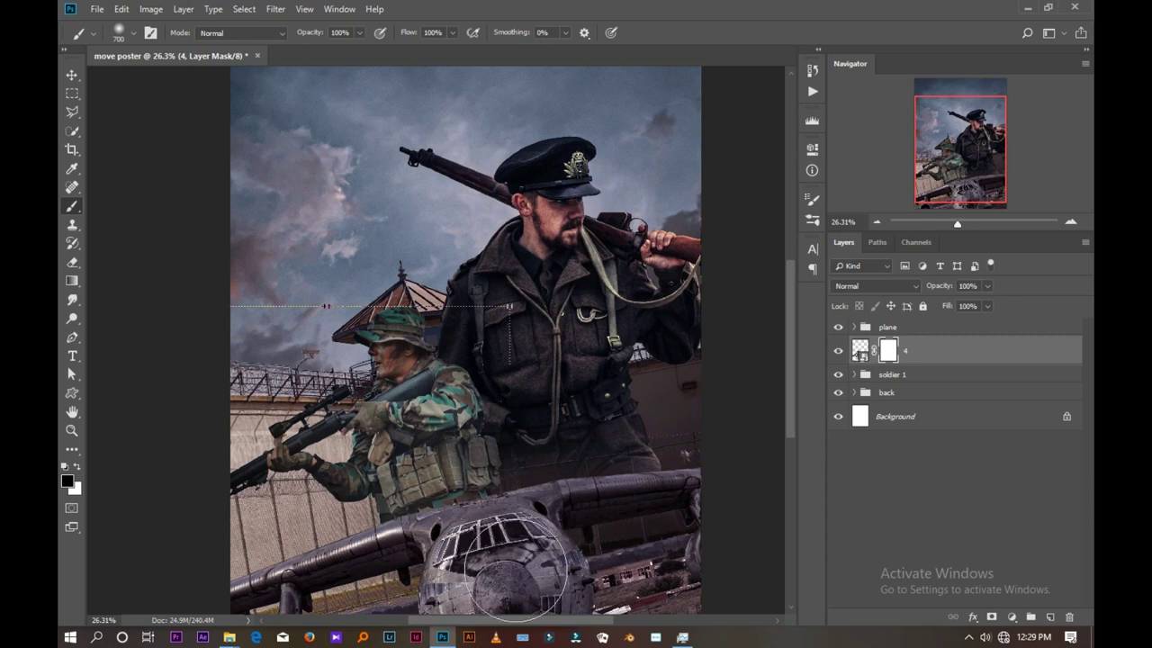
scroll(490, 459, "down", 2)
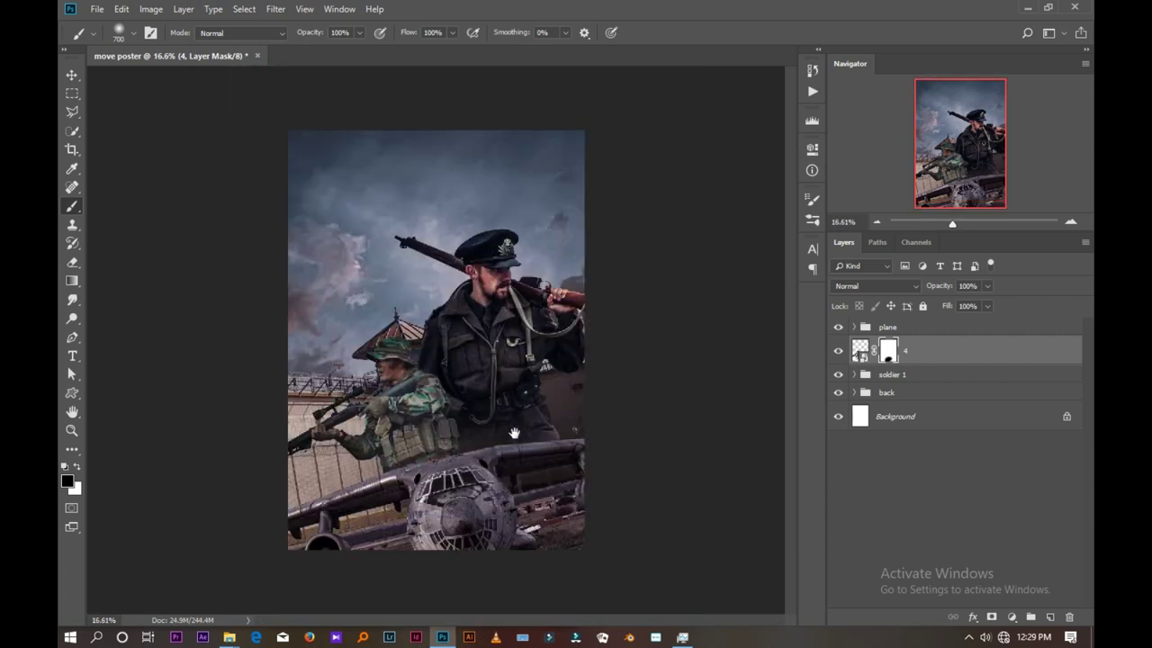
- Repaint the officer's layer 1 mask around his lower belt, then set white with a 250 brush
left_click(529, 334, "ctrl")
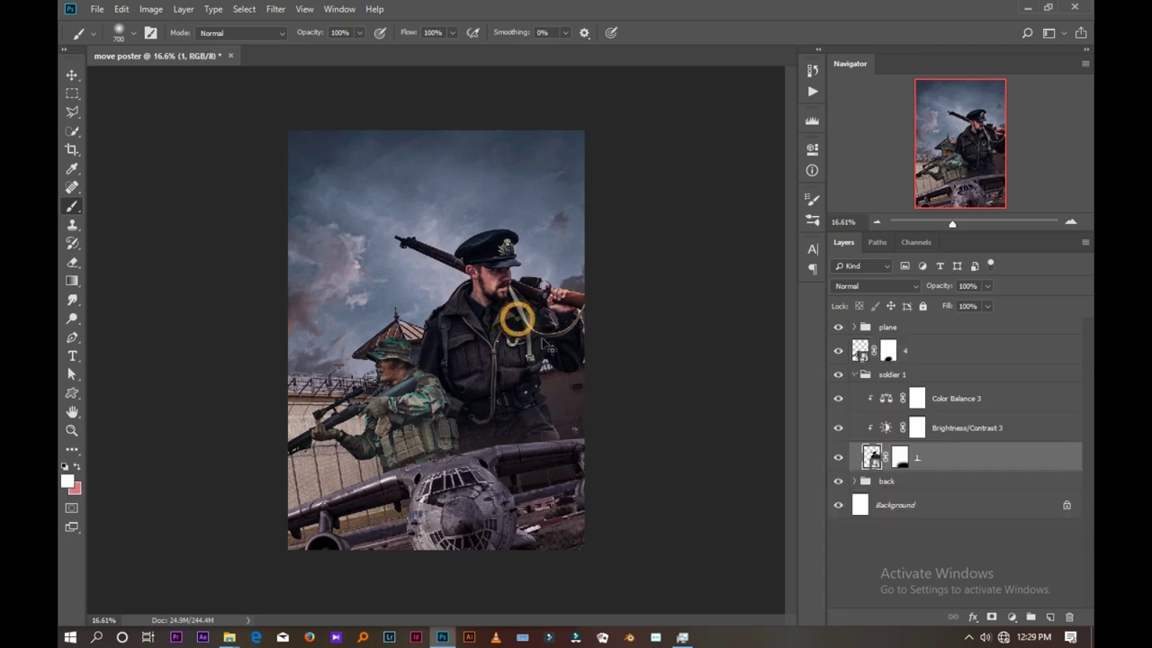
left_click(901, 459)
scroll(517, 401, "up", 2)
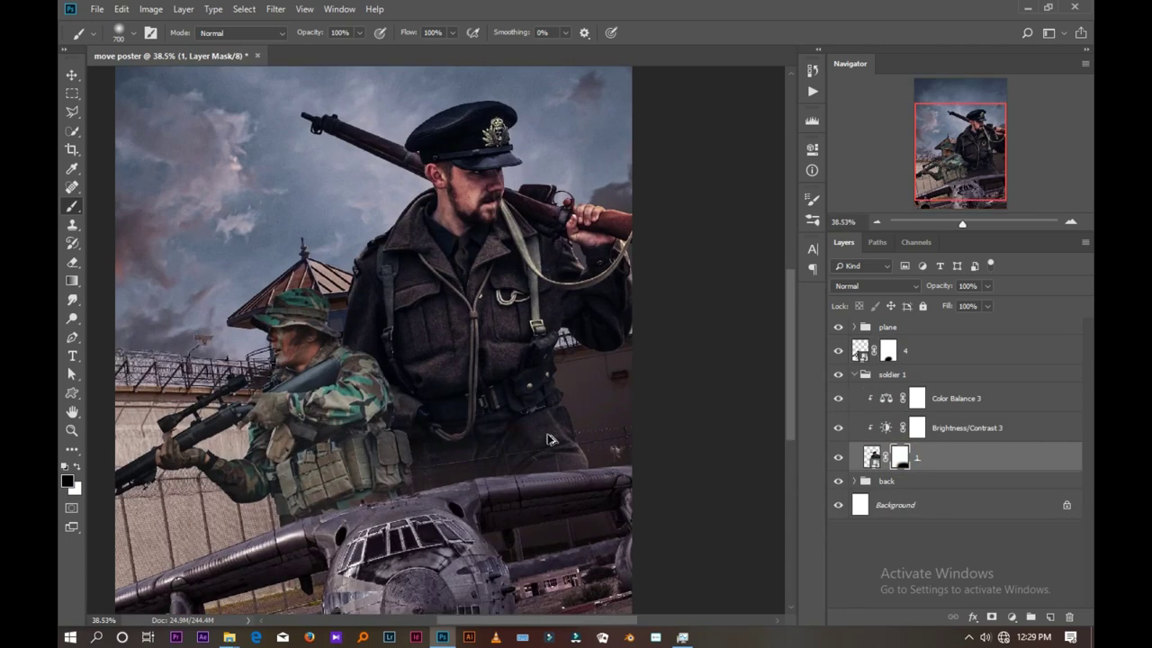
scroll(518, 401, "up", 2)
left_click_drag(564, 385, 533, 383)
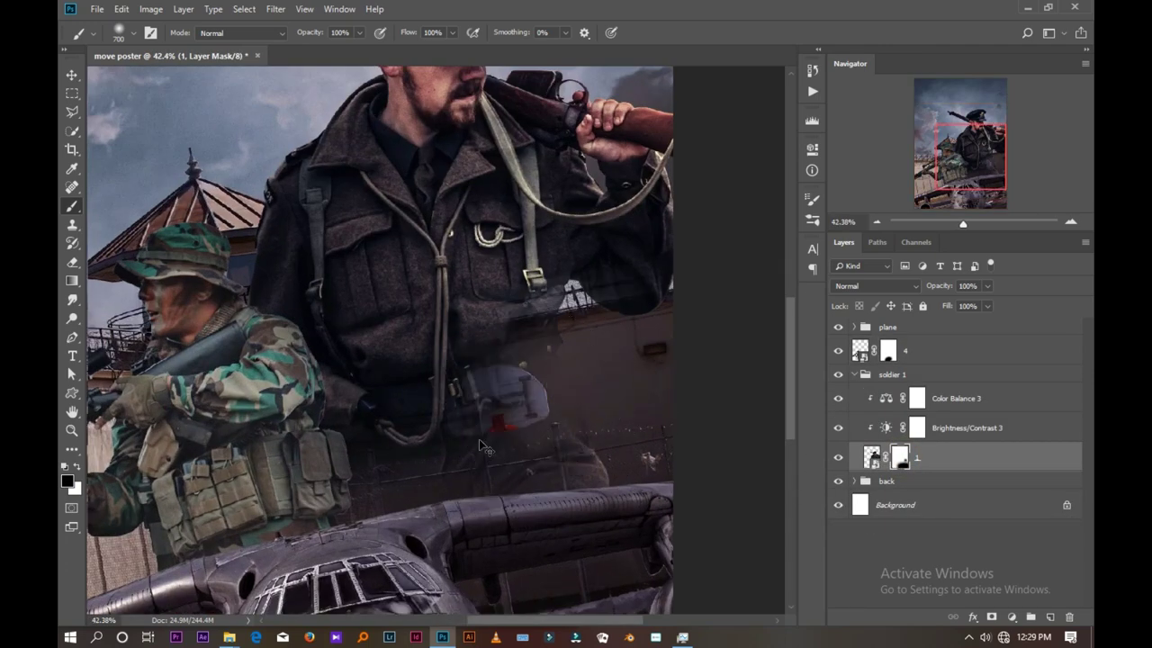
left_click(76, 467)
key("bracketleft")
key("bracketleft")
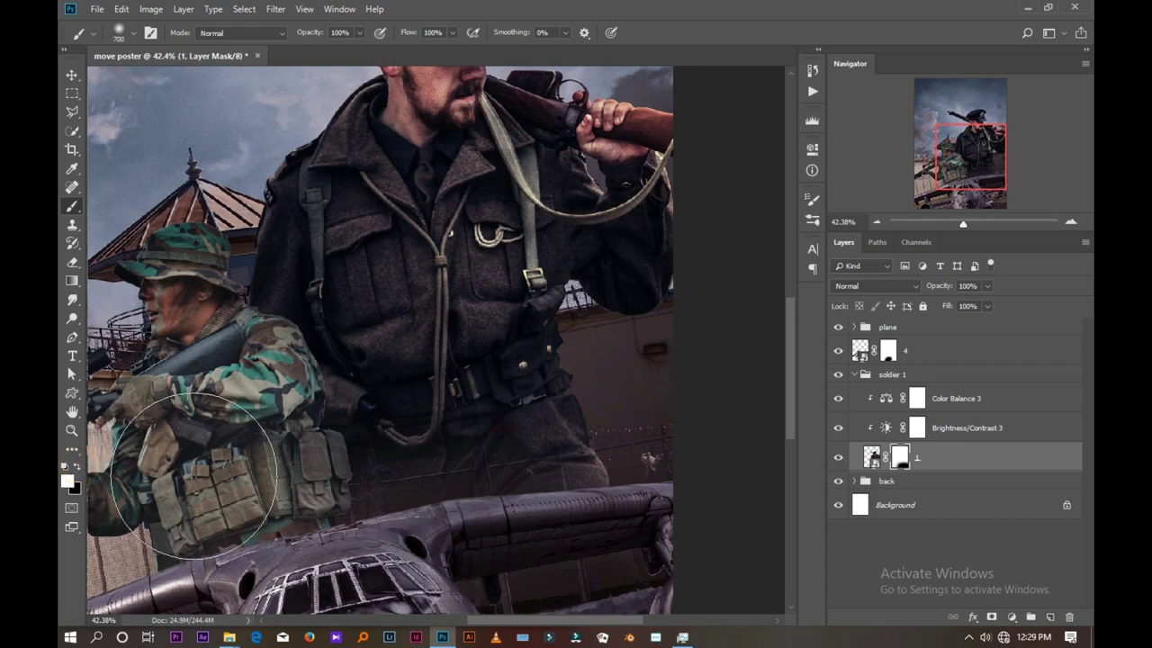
key("bracketleft")
key("bracketleft")
key("bracketleft")
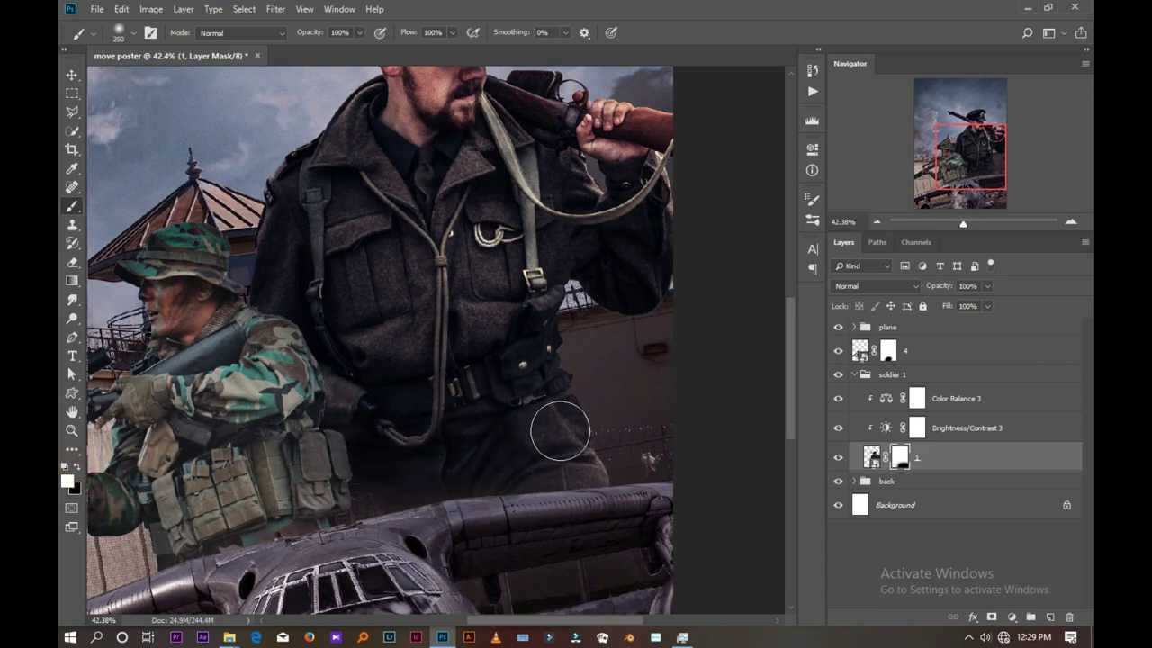
- Collapse the soldier 1 group and move layer 4's soldier about 0.86 cm lower
left_click(72, 75)
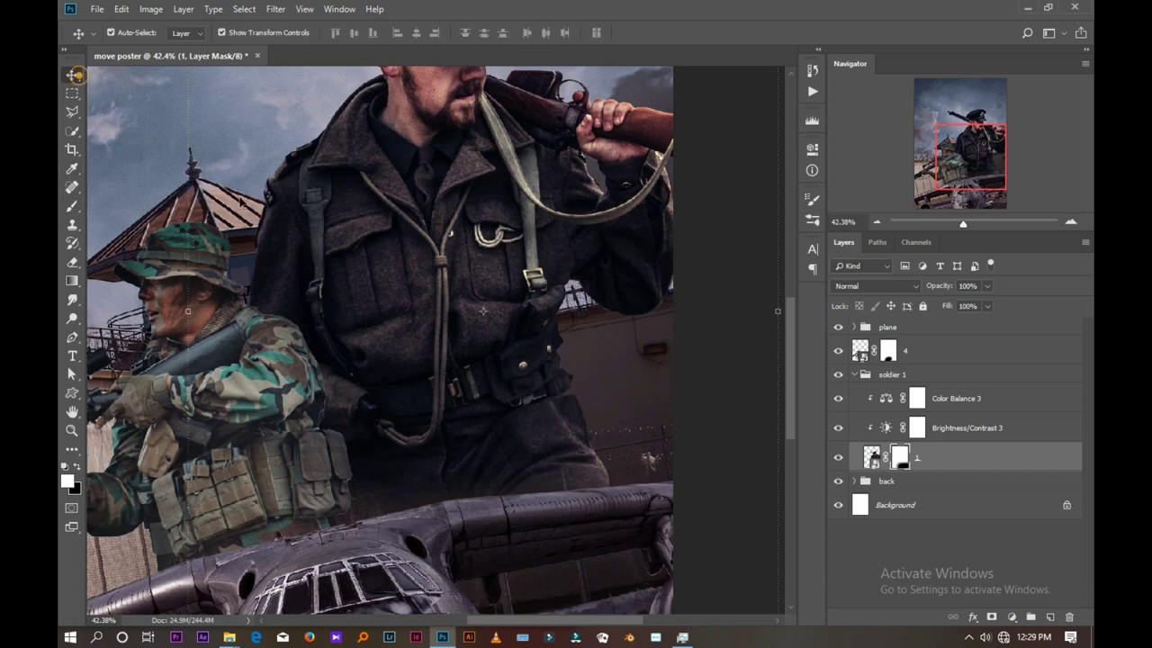
scroll(506, 392, "down", 3, "alt")
scroll(506, 392, "down", 1, "alt")
scroll(506, 392, "down", 2, "alt")
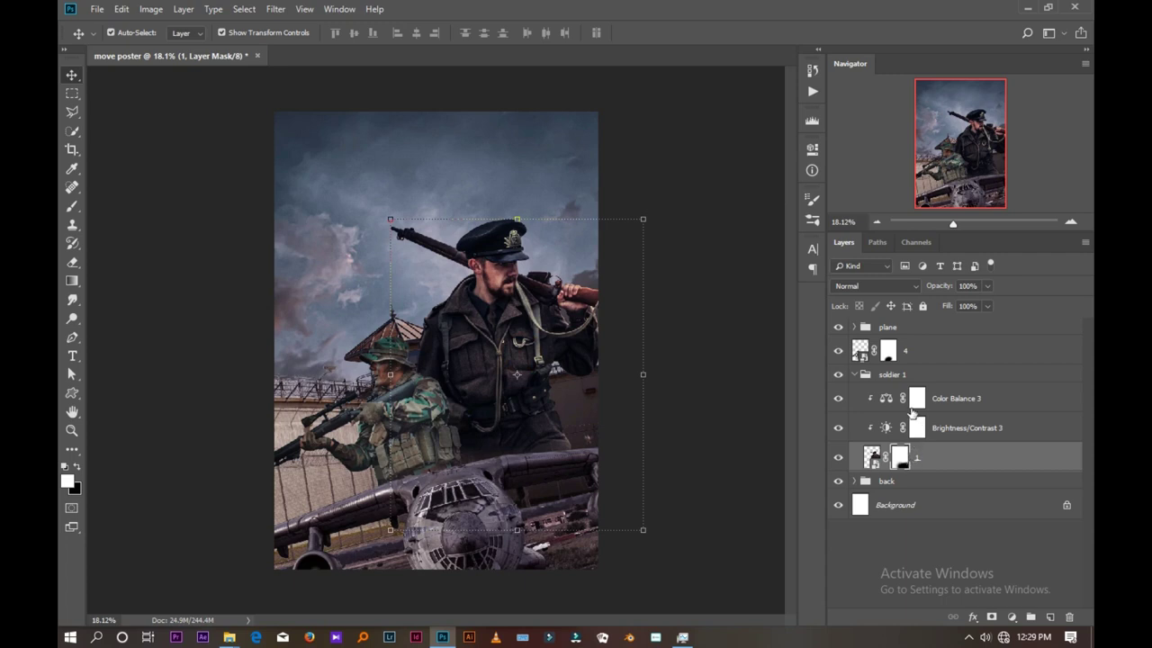
left_click(853, 374)
left_click(927, 351)
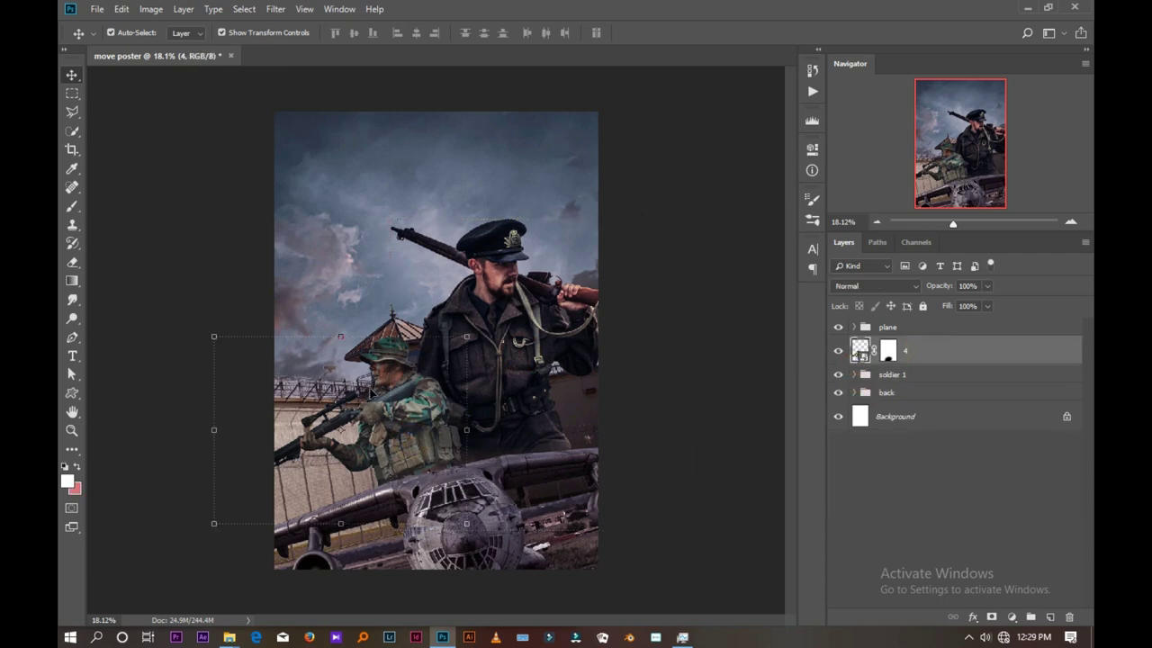
left_click_drag(414, 412, 414, 422)
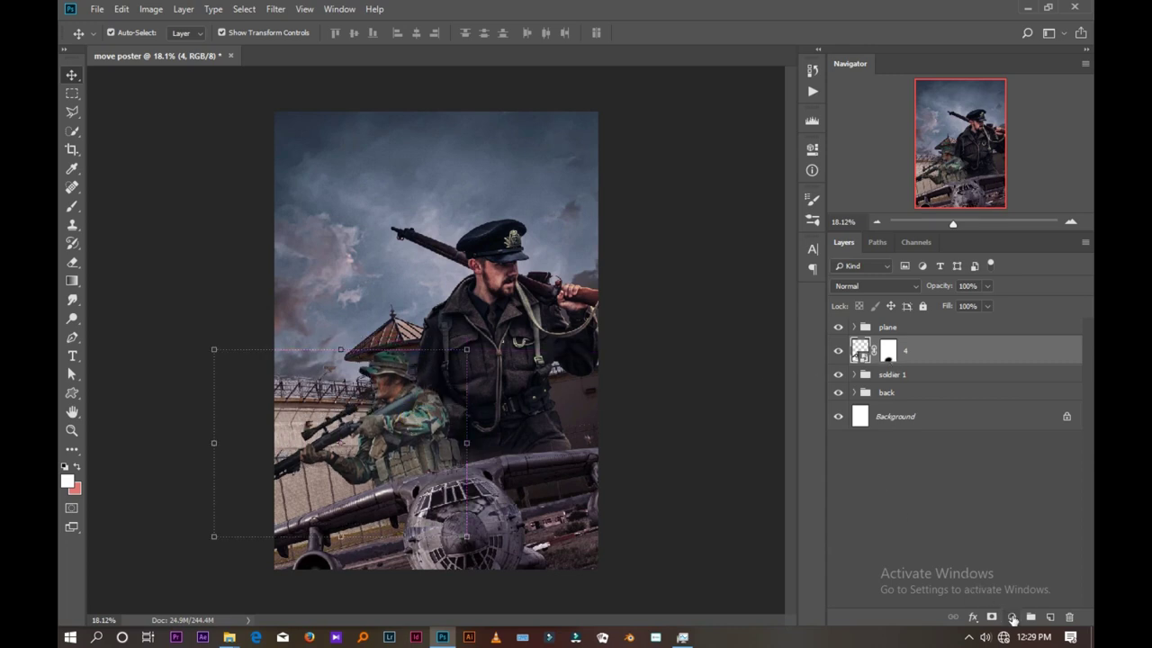
- Clip a Brightness/Contrast 4 adjustment to soldier layer 4 with brightness -22 and contrast 22
left_click(1012, 619)
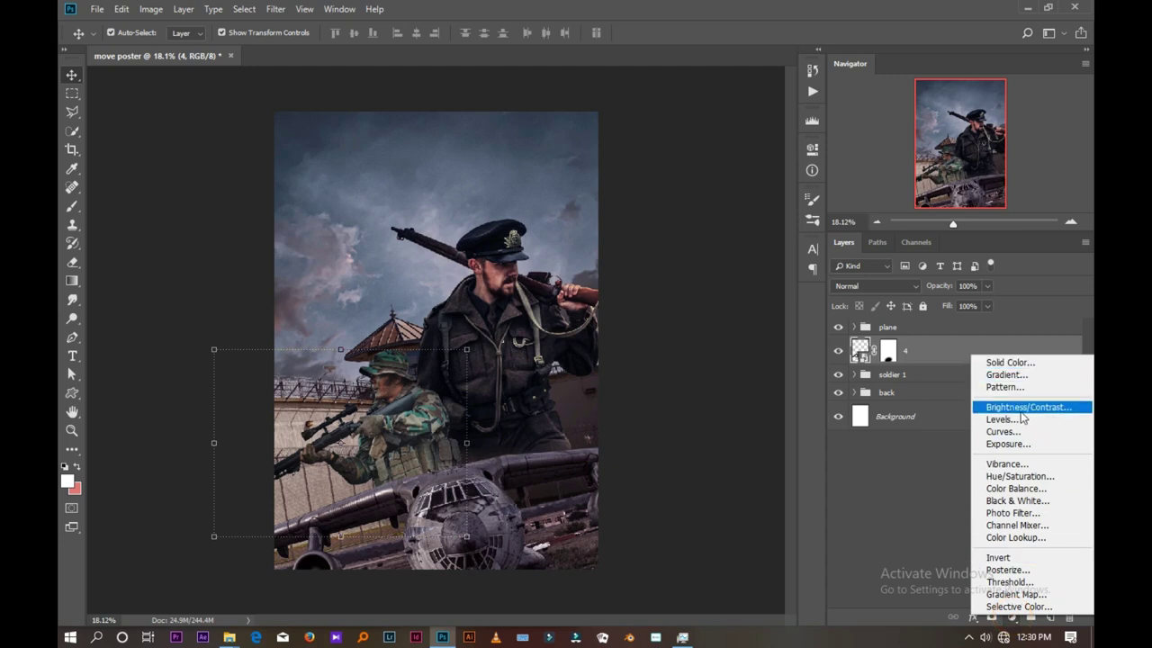
left_click(1022, 410)
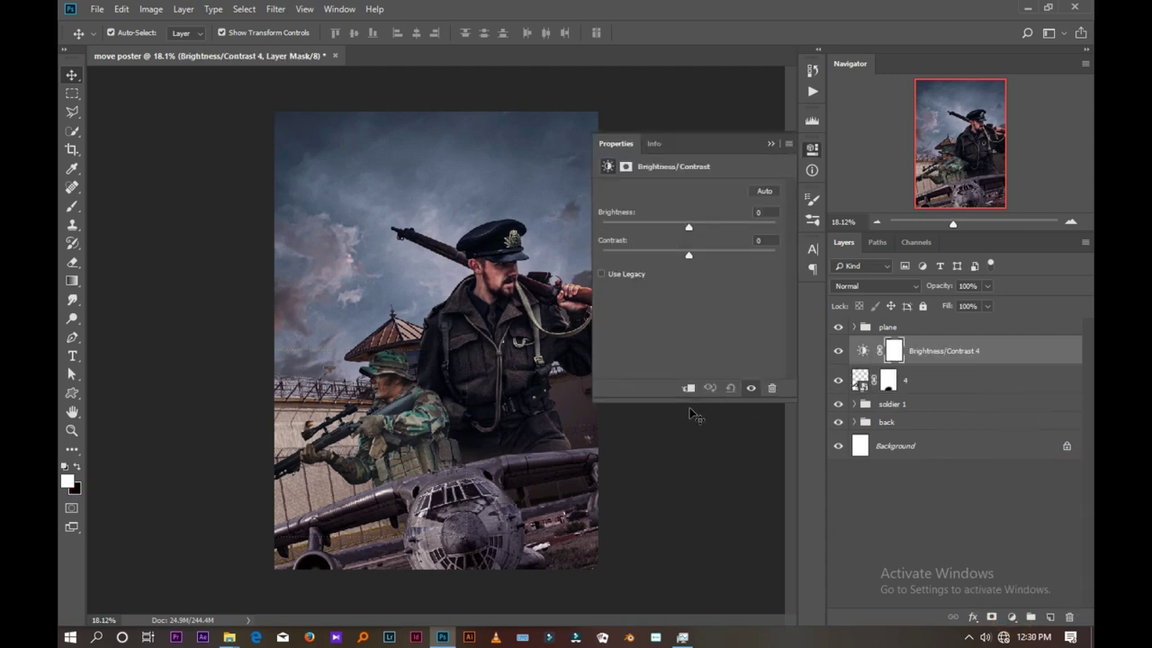
left_click(687, 387)
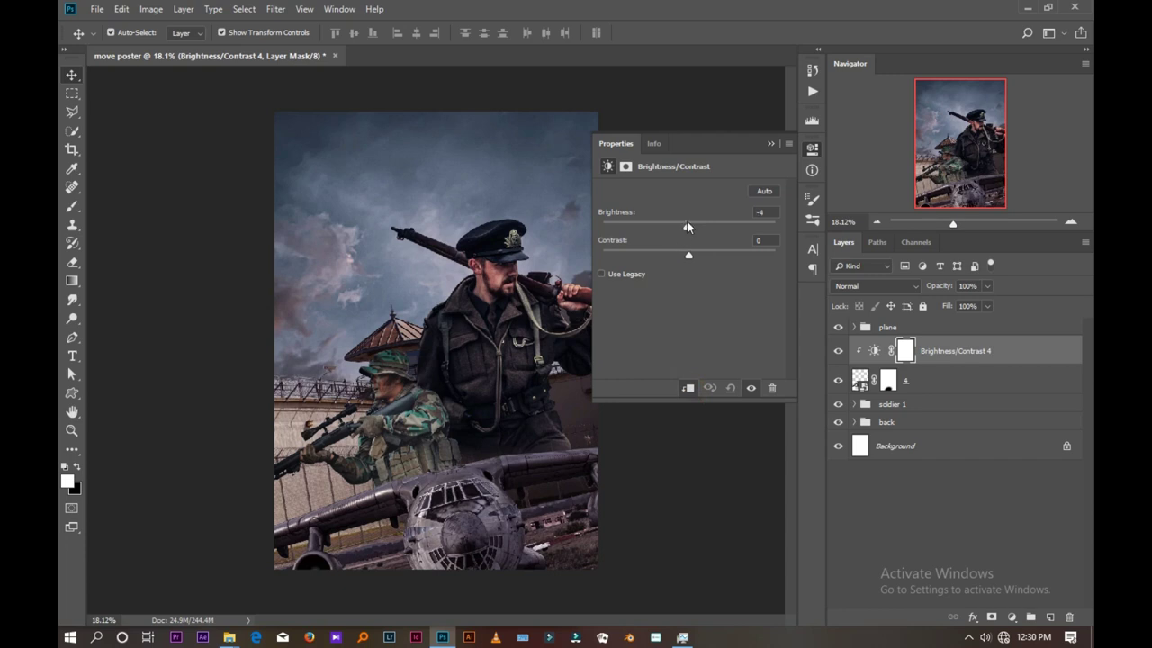
mouse_move(687, 227)
left_mouse_down()
mouse_move(664, 226)
mouse_move(674, 259)
mouse_move(715, 256)
left_mouse_up()
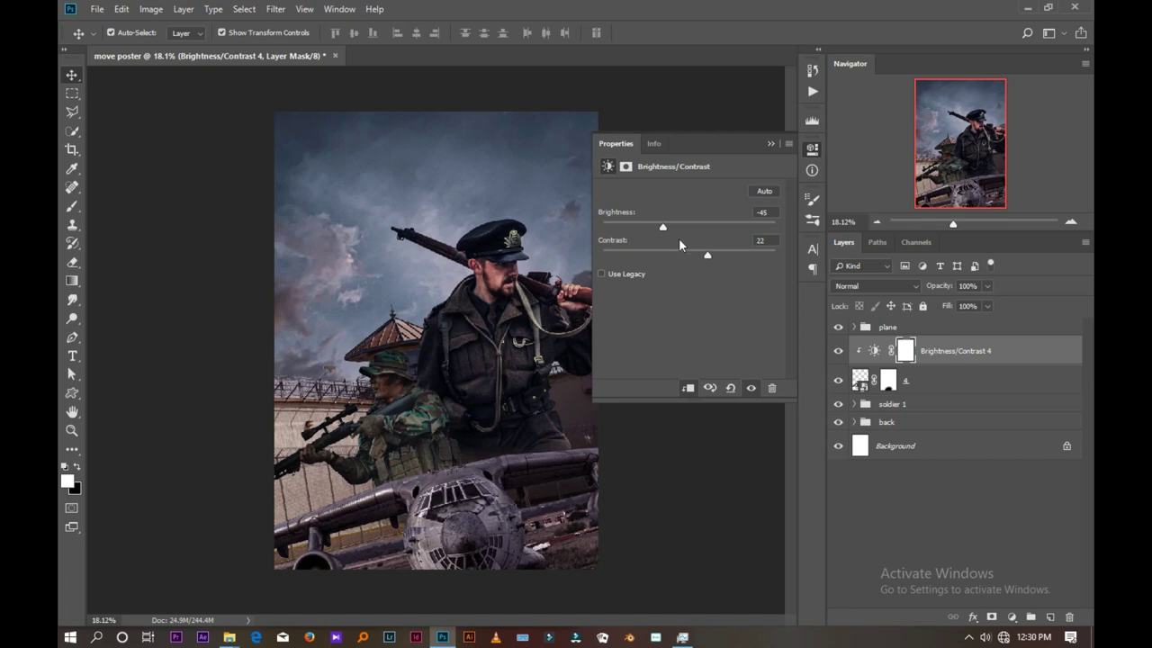
left_click_drag(678, 232, 676, 230)
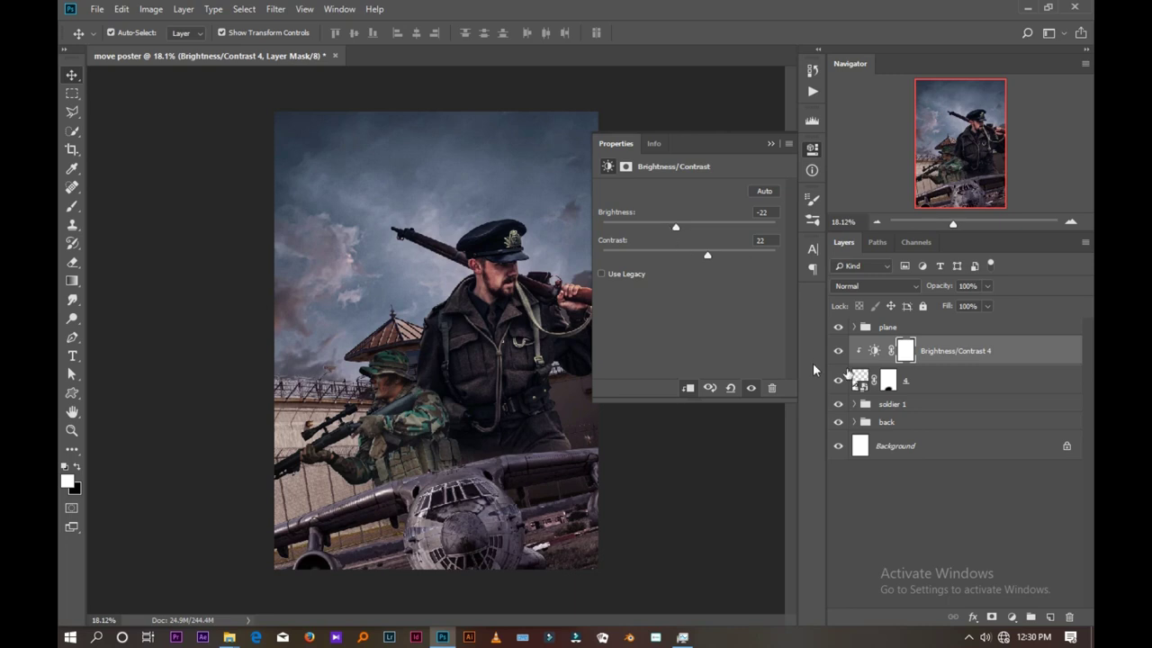
left_click(956, 350)
left_click(1010, 617)
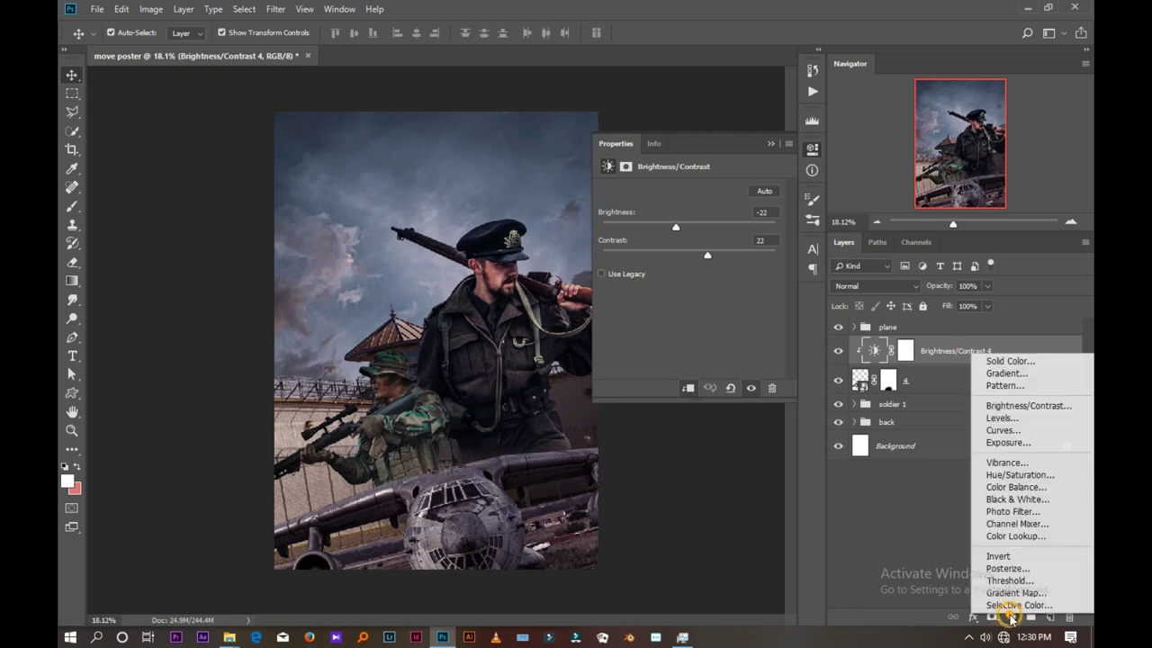
- Clip a Color Balance 4 layer to soldier layer 4, setting midtones blue +20 and green +9
left_click(998, 490)
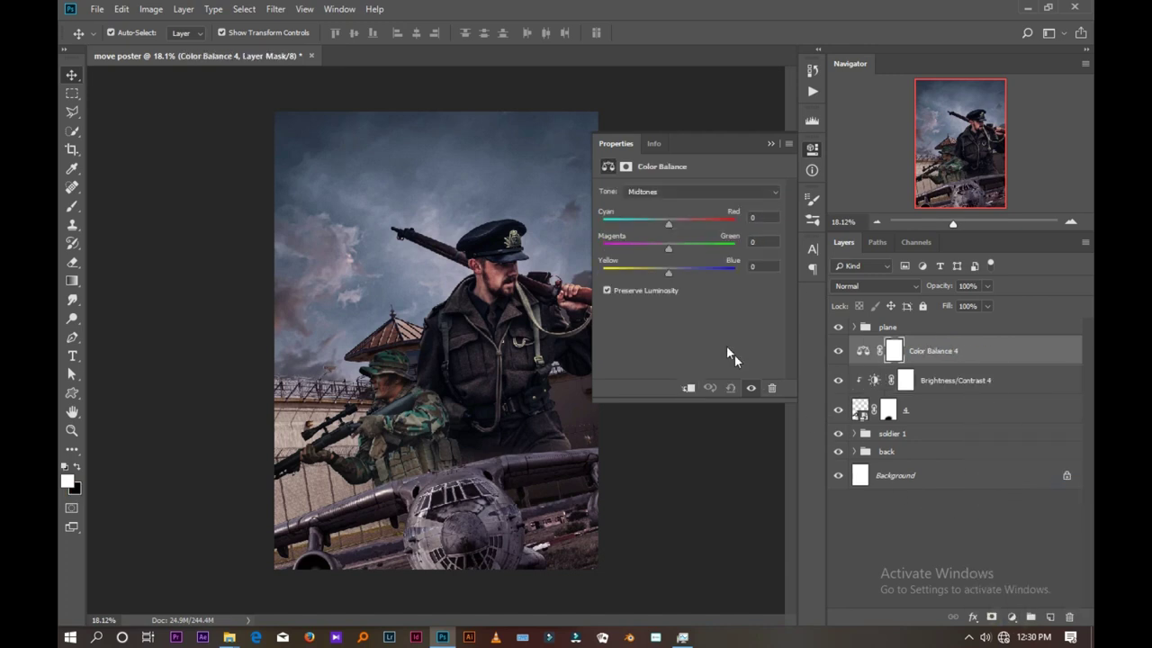
left_click(688, 389)
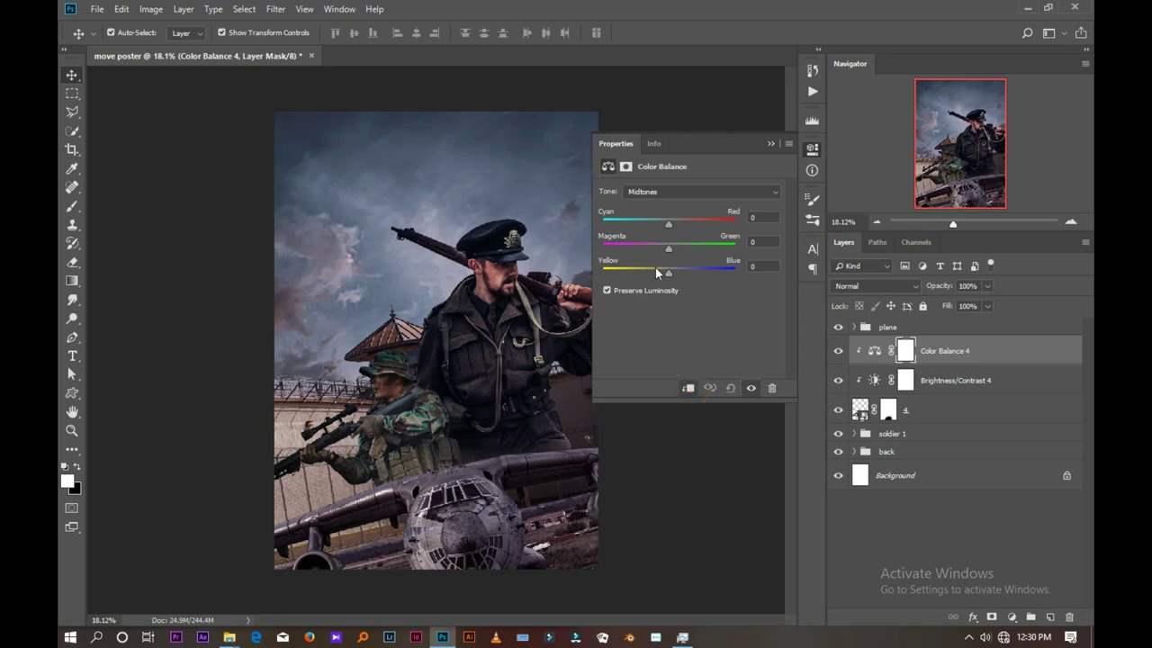
left_click_drag(668, 271, 637, 271)
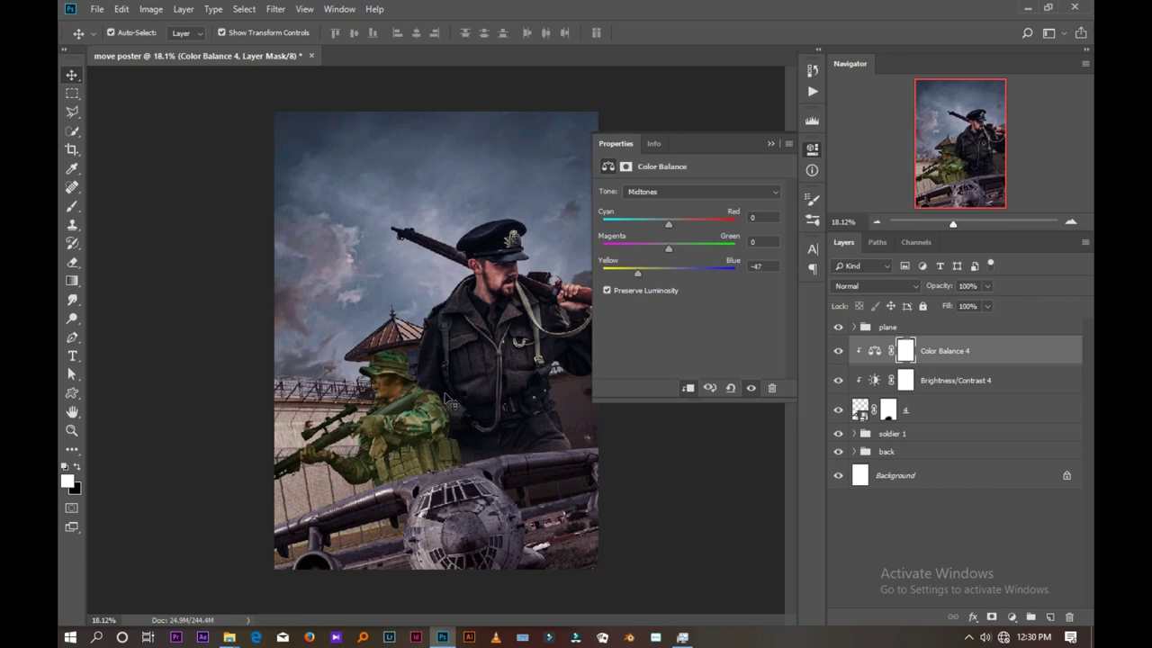
left_click(681, 269)
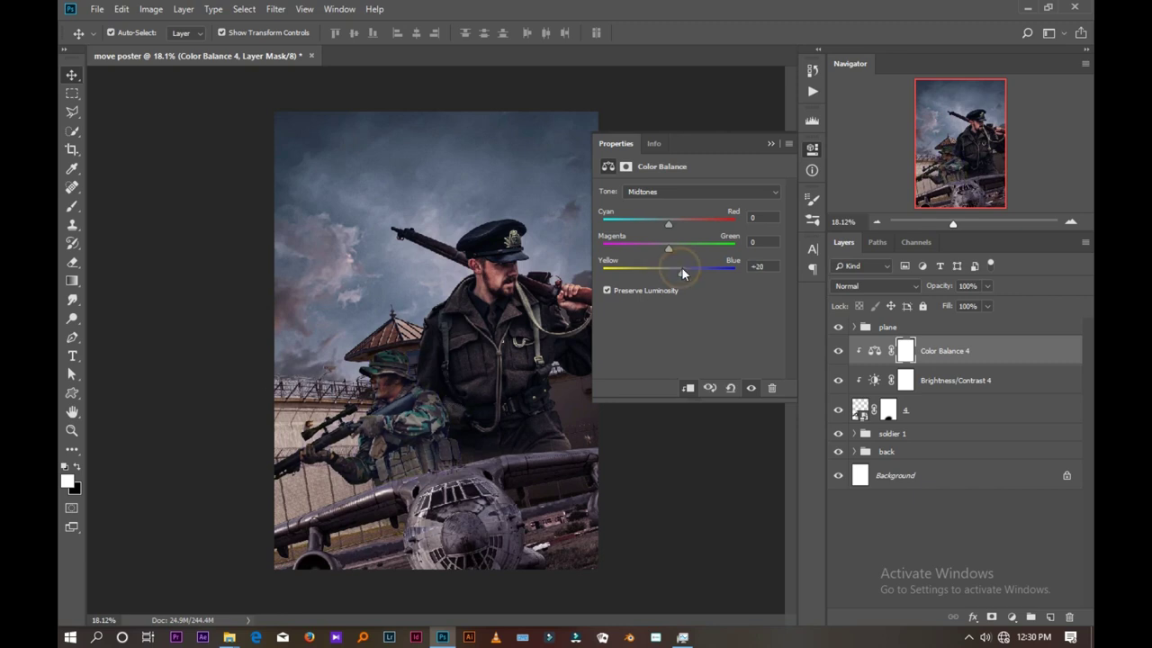
left_click_drag(667, 249, 659, 253)
left_click_drag(667, 224, 664, 225)
left_click_drag(671, 252, 675, 251)
- Toggle the colour grade to compare, then finalize midtones at +17, +10, +25
left_click(837, 350)
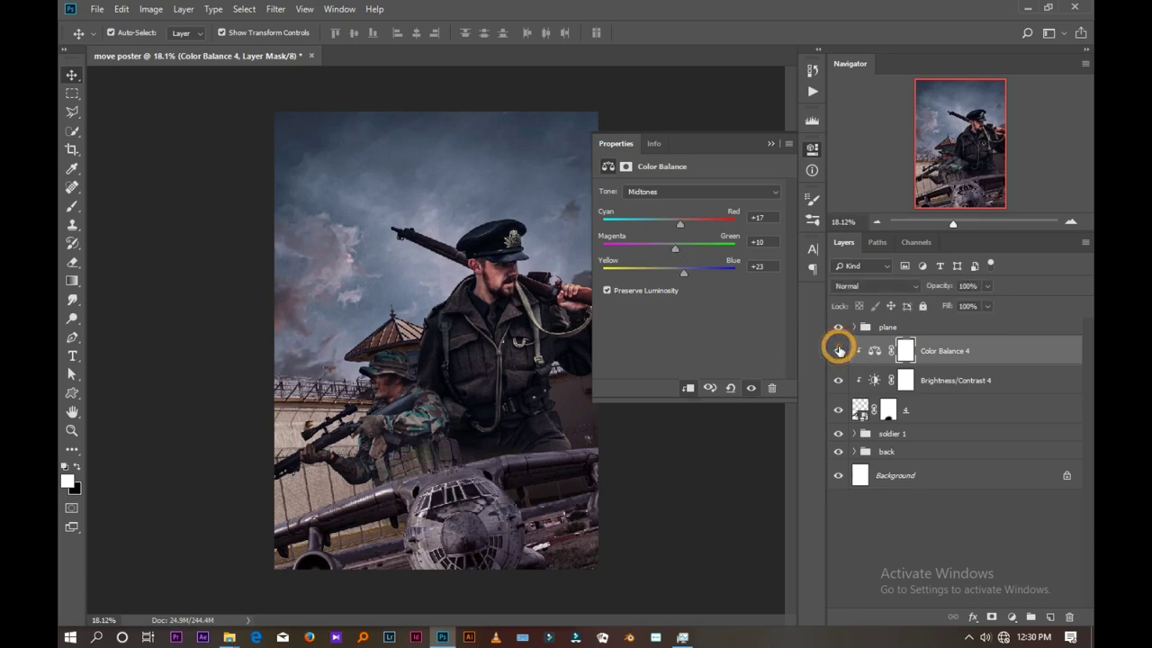
left_click(838, 350)
left_click(838, 350)
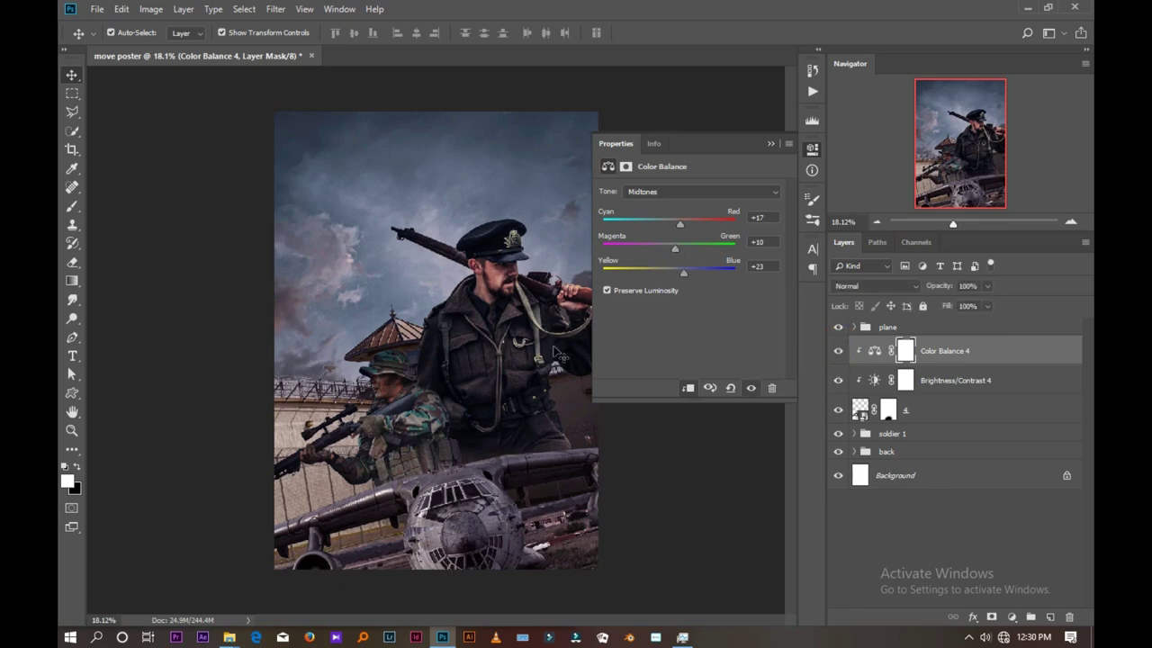
scroll(353, 382, "up", 5)
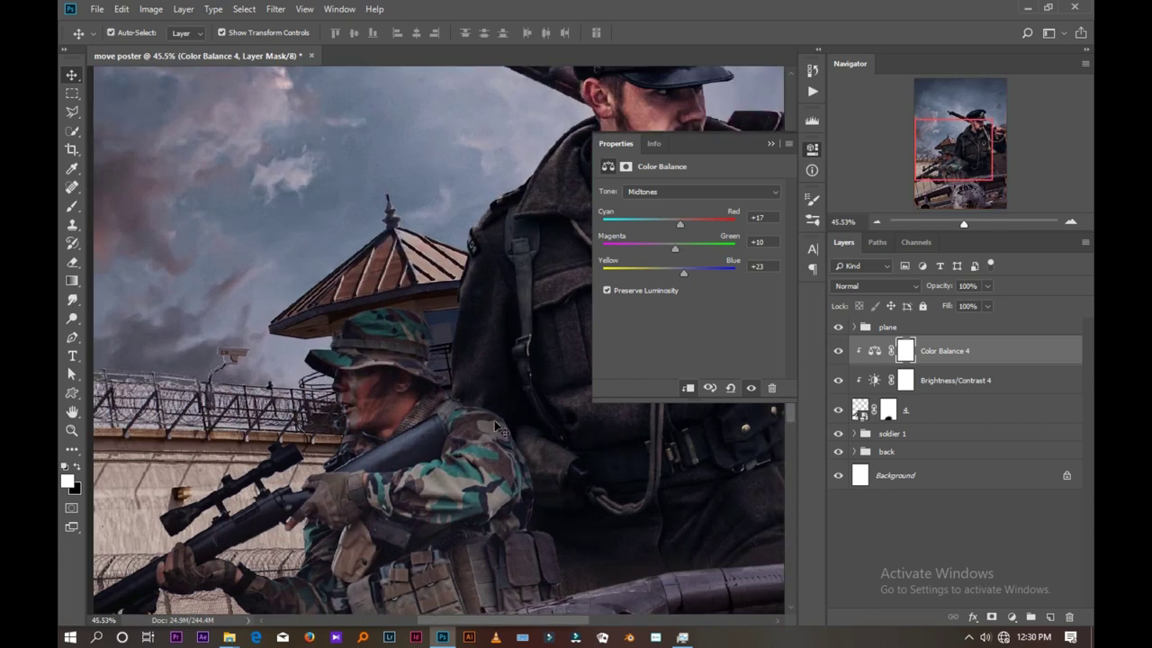
left_click(843, 352)
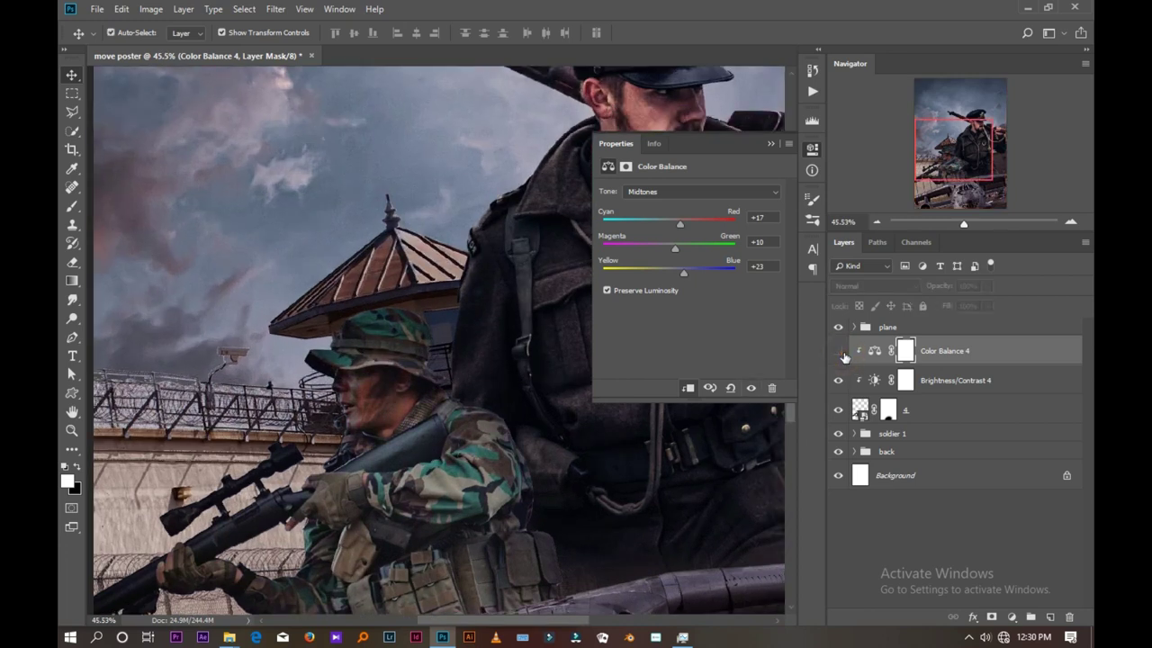
left_click(839, 351)
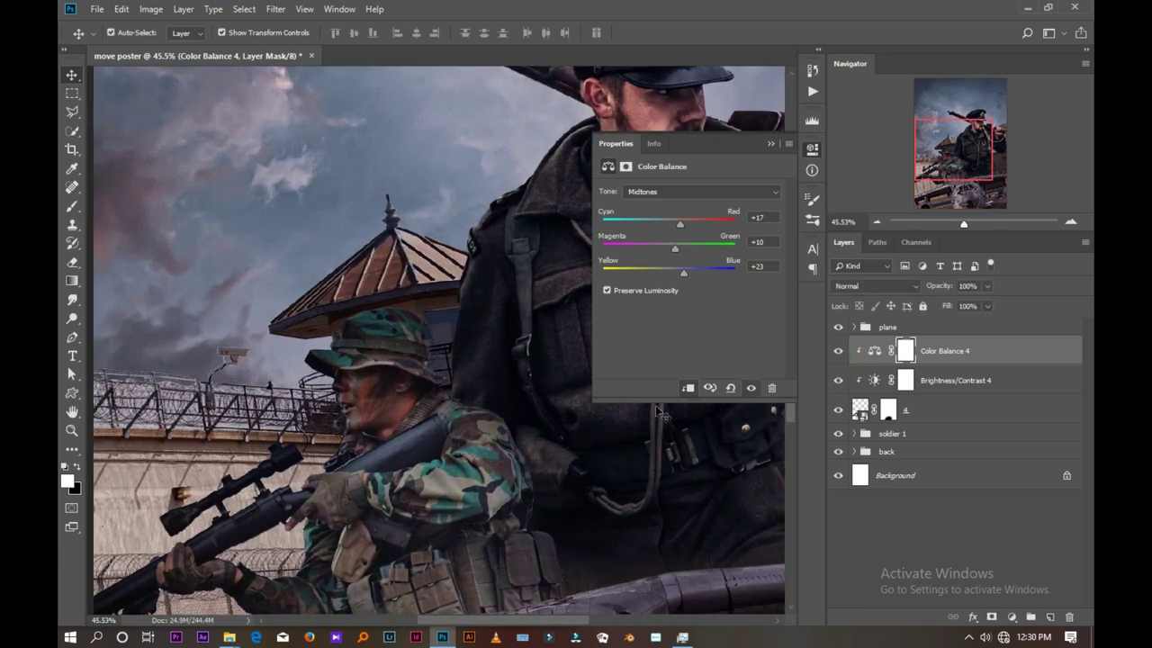
scroll(465, 396, "down", 4)
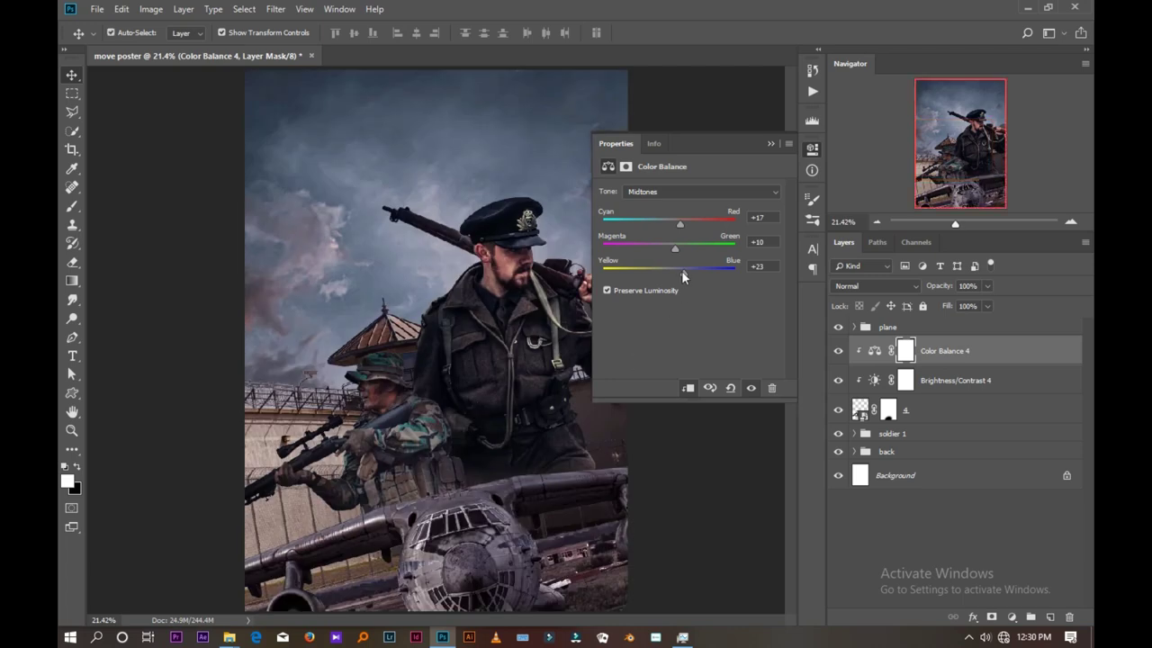
mouse_move(683, 273)
left_mouse_down()
mouse_move(704, 272)
mouse_move(666, 274)
left_mouse_up()
left_click(764, 144)
scroll(518, 434, "down", 2)
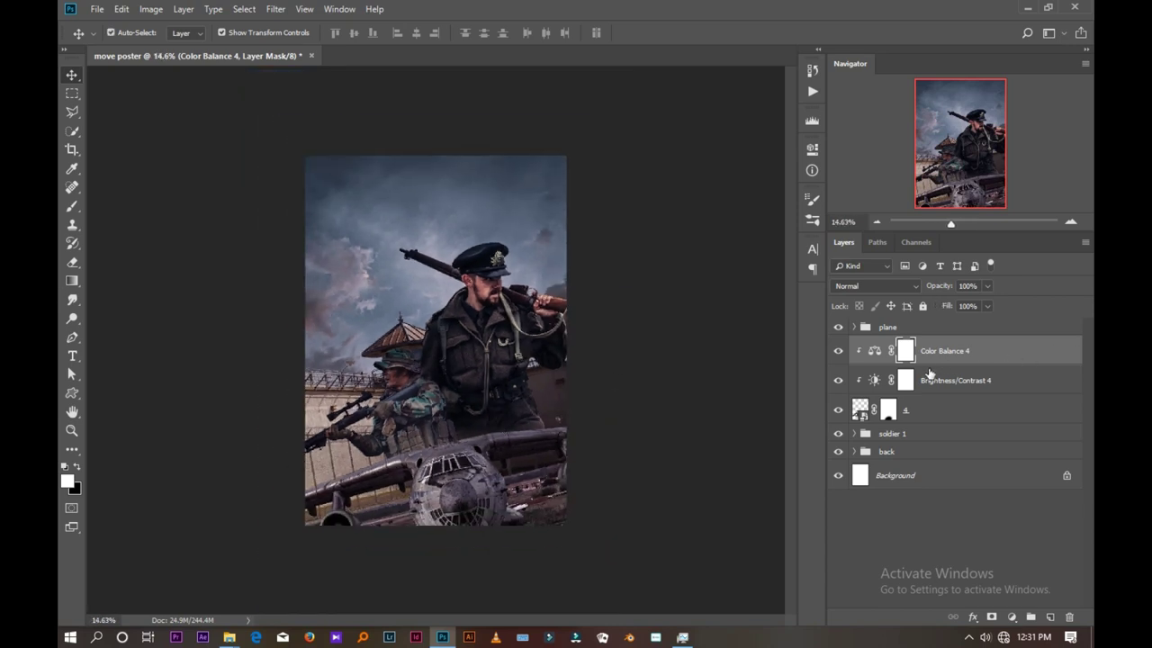
- Group layer 4 with its Brightness/Contrast and Color Balance adjustments and name it 'soldier 2'
left_click(920, 415, "shift")
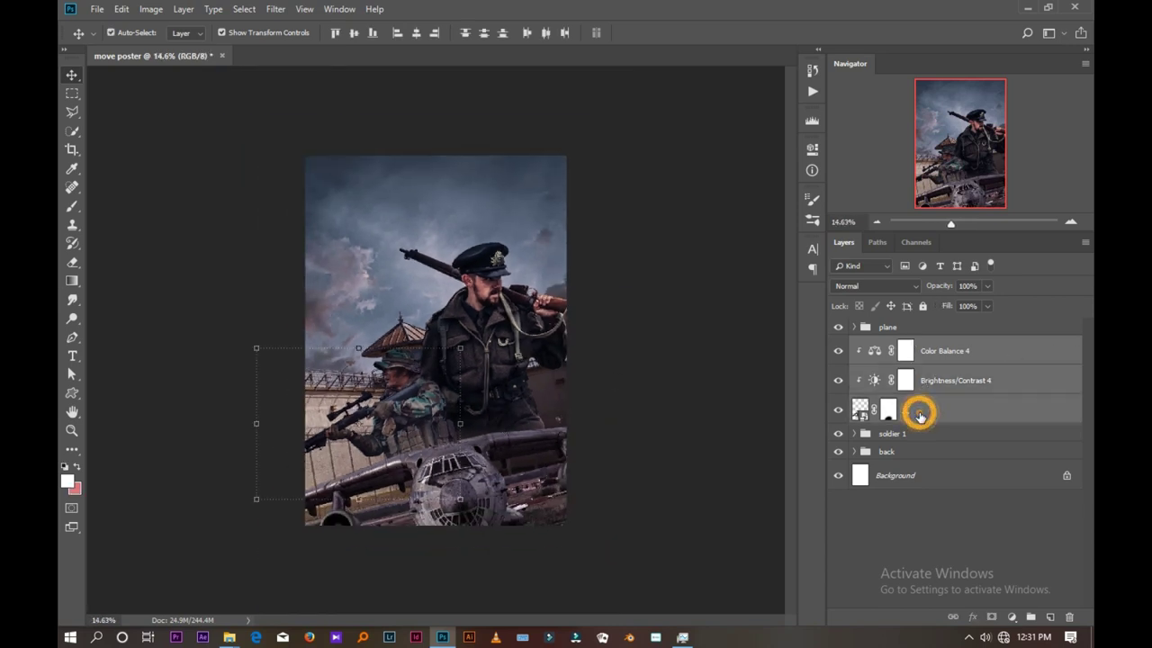
key("ctrl+g")
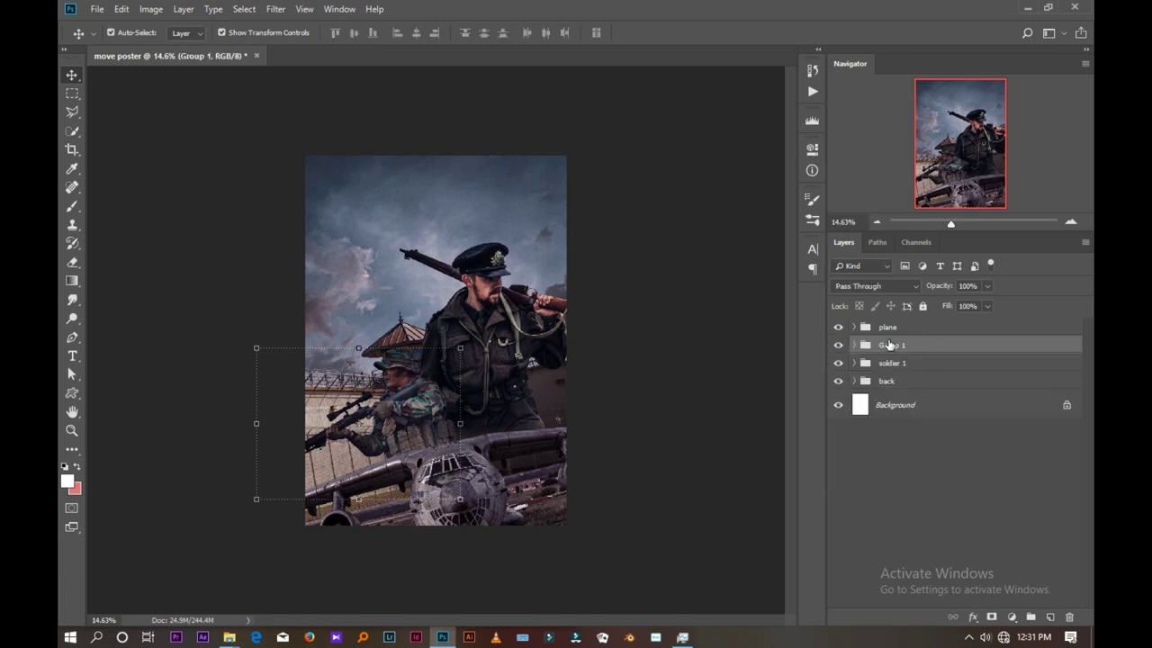
double_click(890, 345)
type("soldier 1")
left_click(910, 443)
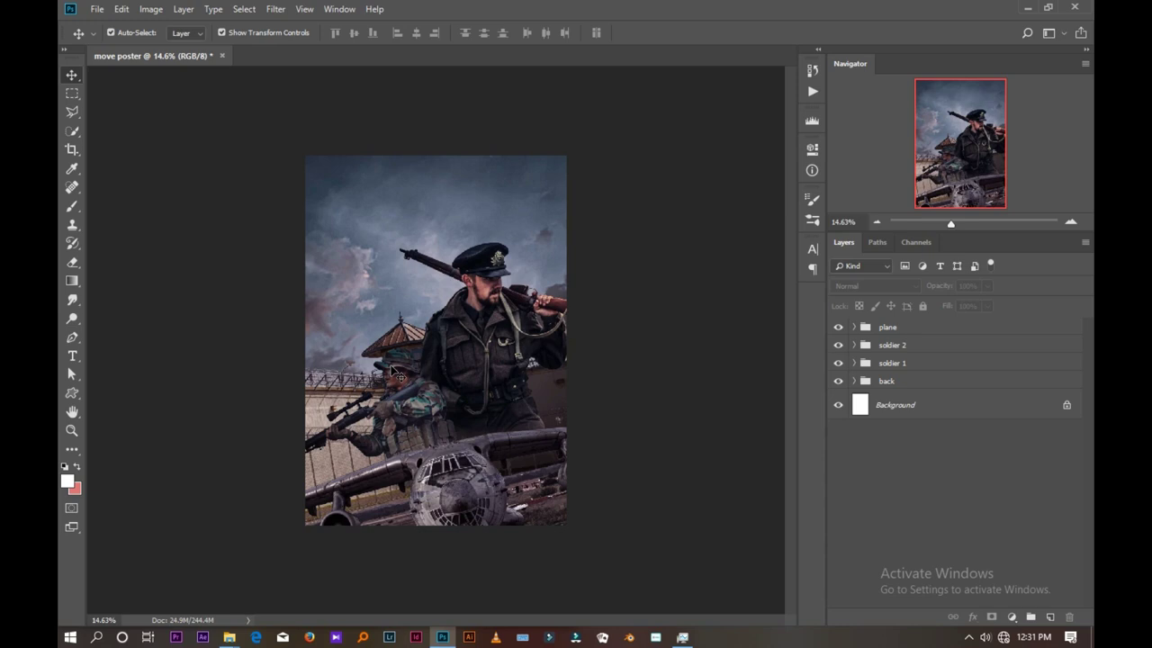
- Add a Gradient fill layer above Color Balance 2 in the plane group
left_click(464, 468)
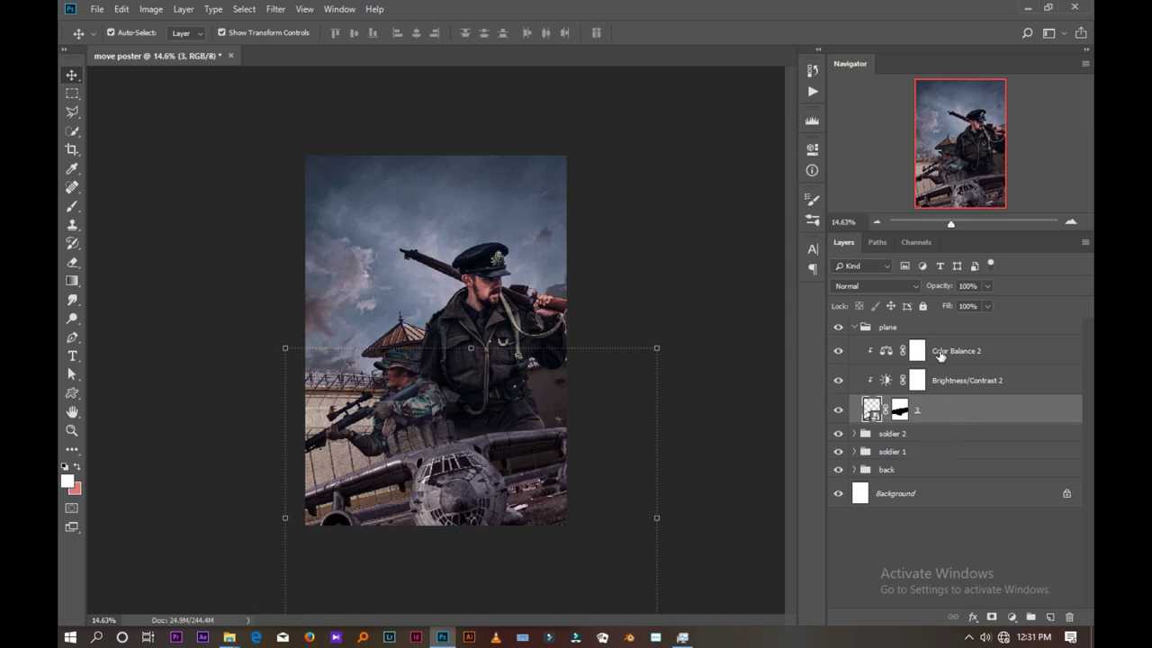
left_click(941, 353)
left_click(1013, 617)
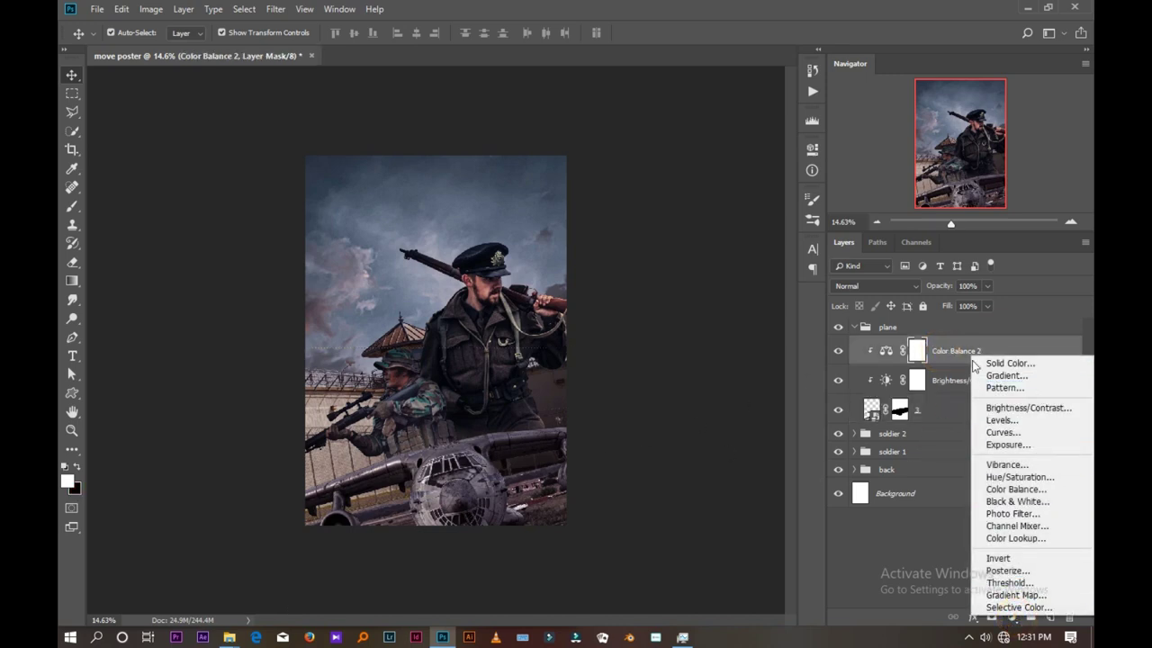
left_click(1006, 375)
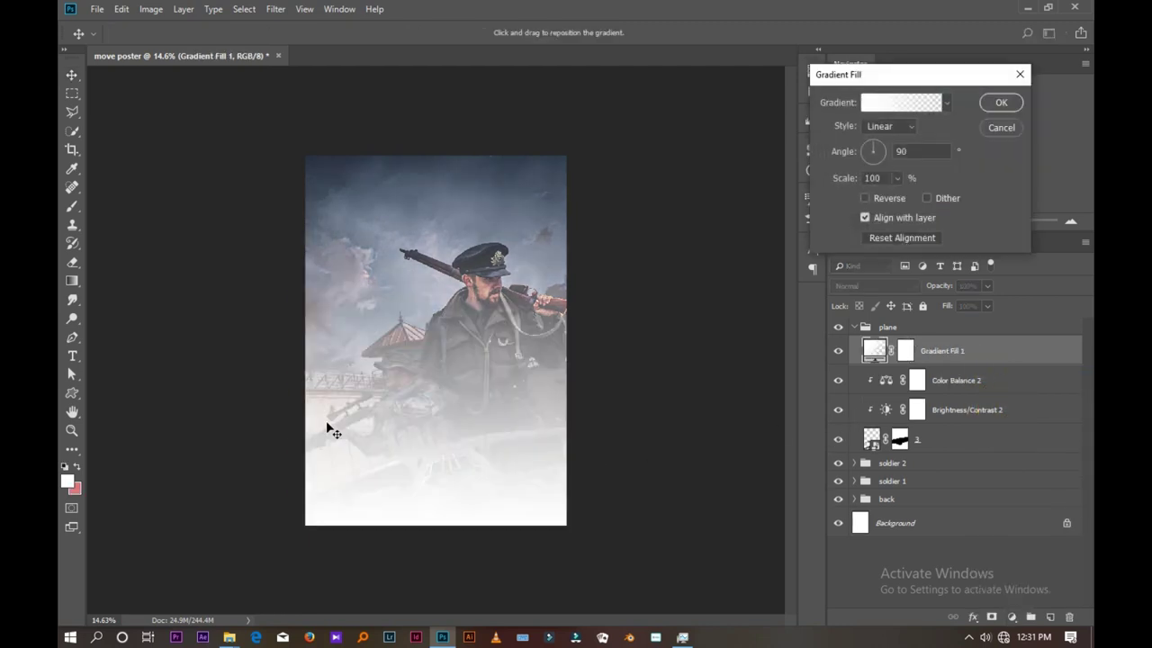
- Set the gradient's left stop to a dark blue sampled from the sky
left_click(881, 110)
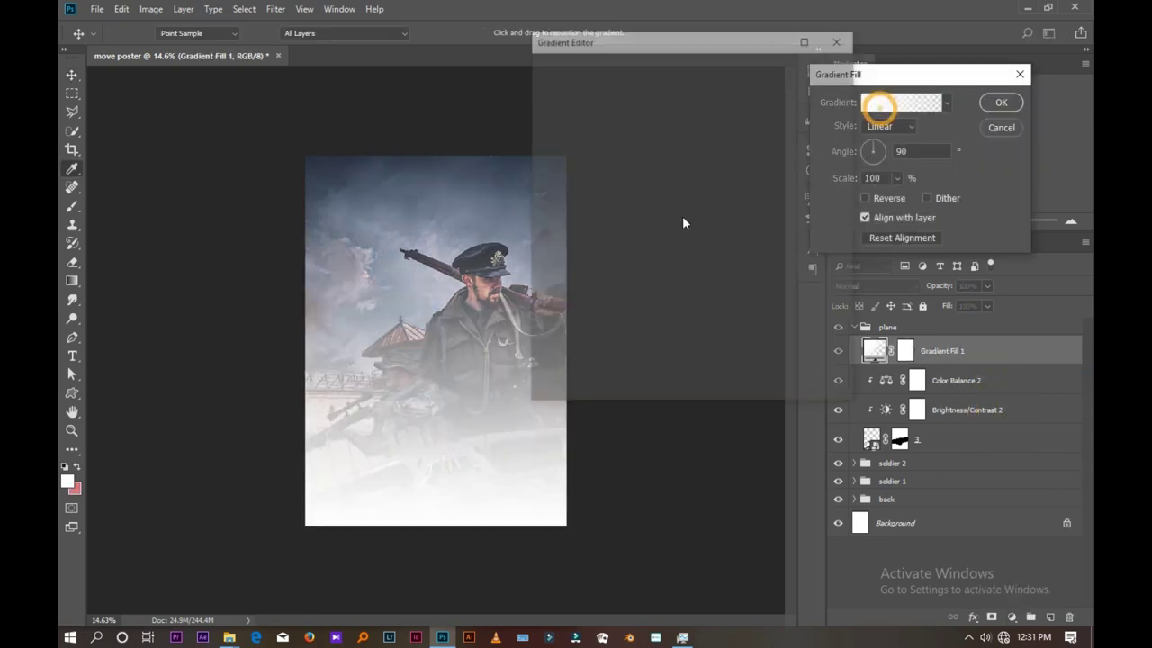
left_click(547, 308)
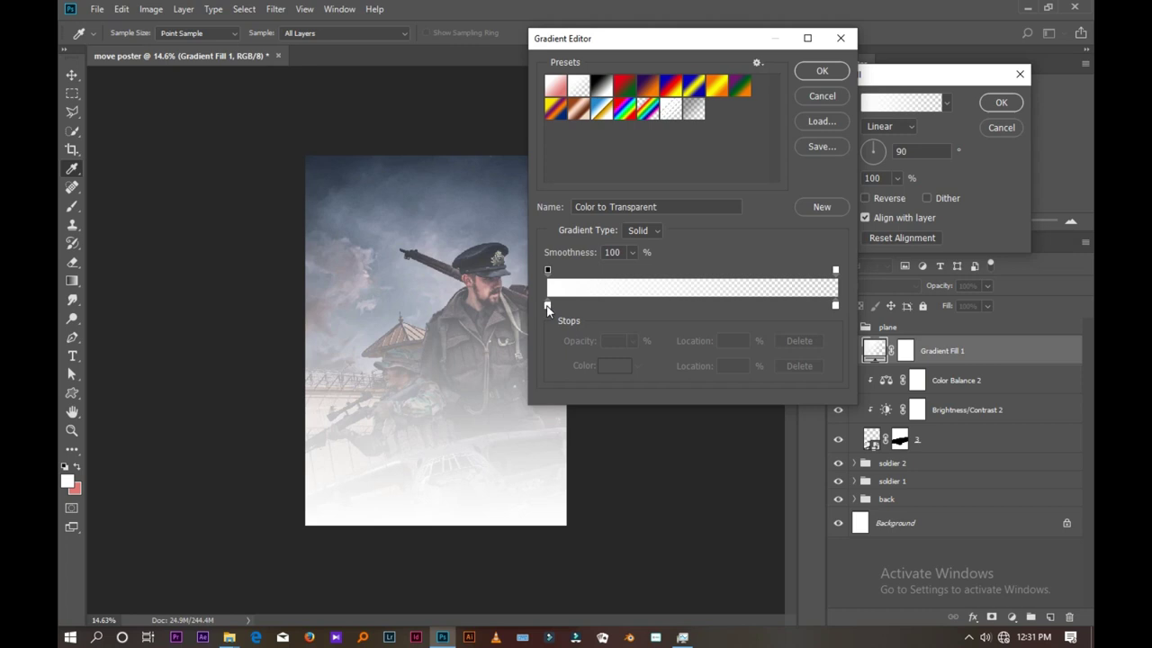
left_click(547, 308)
left_click(615, 366)
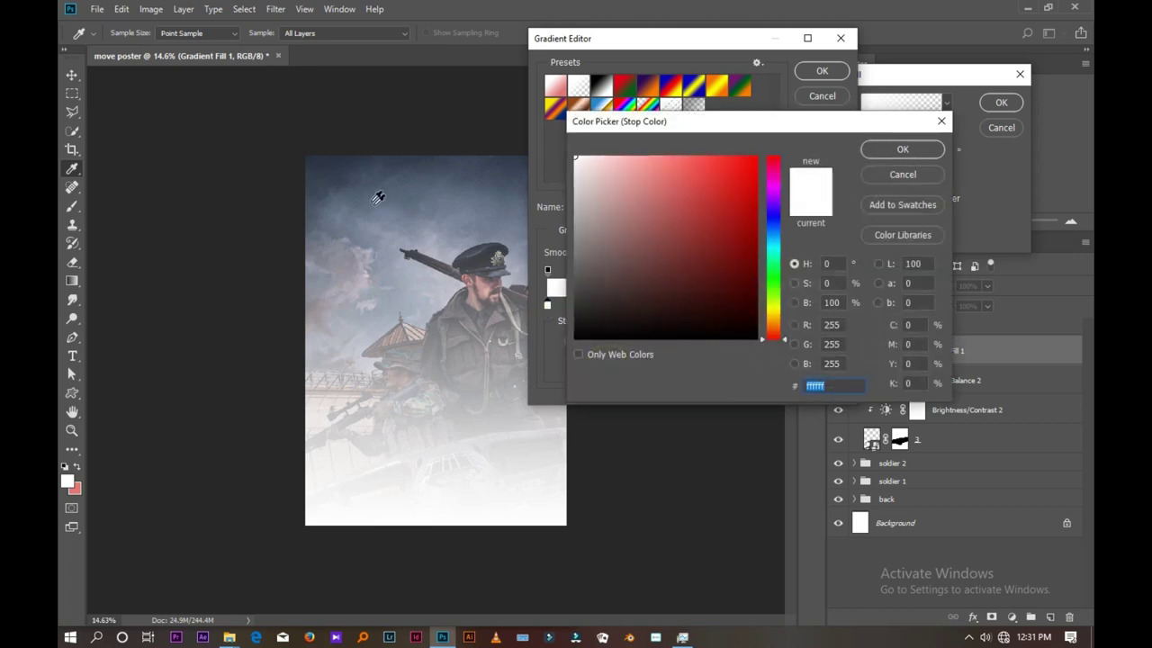
left_click(351, 169)
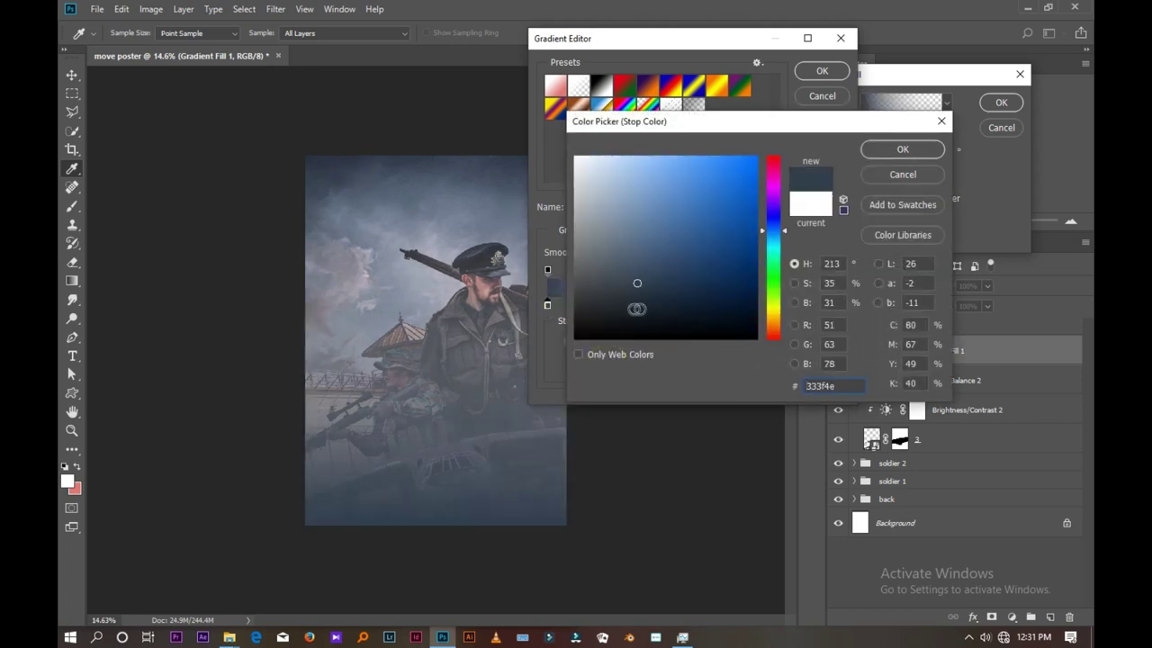
left_click(918, 152)
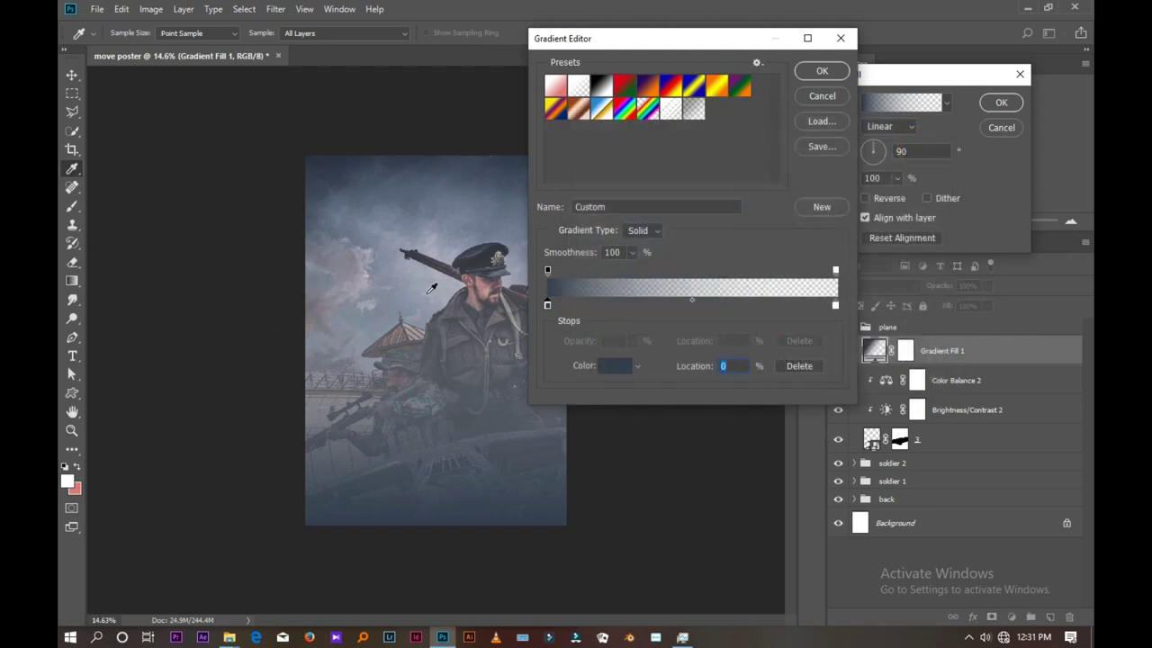
- Set the right stop to a sky-sampled dark blue-grey, shift the gradient down, and confirm
left_click(836, 306)
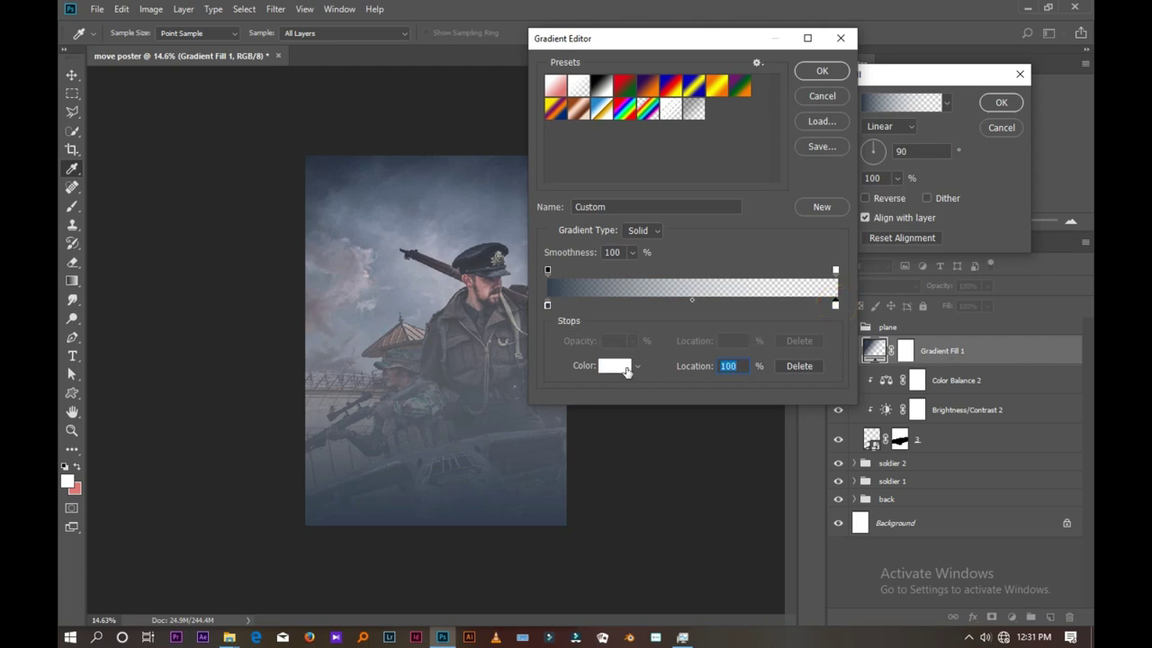
left_click(612, 365)
left_click(453, 174)
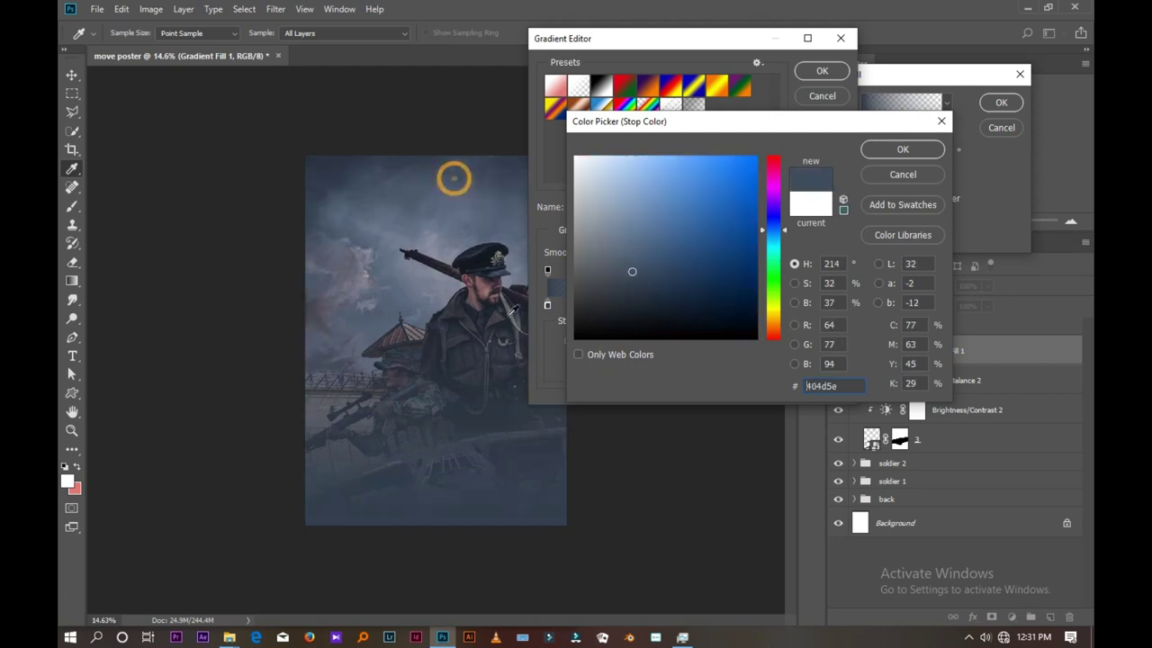
left_click(901, 149)
left_click(819, 71)
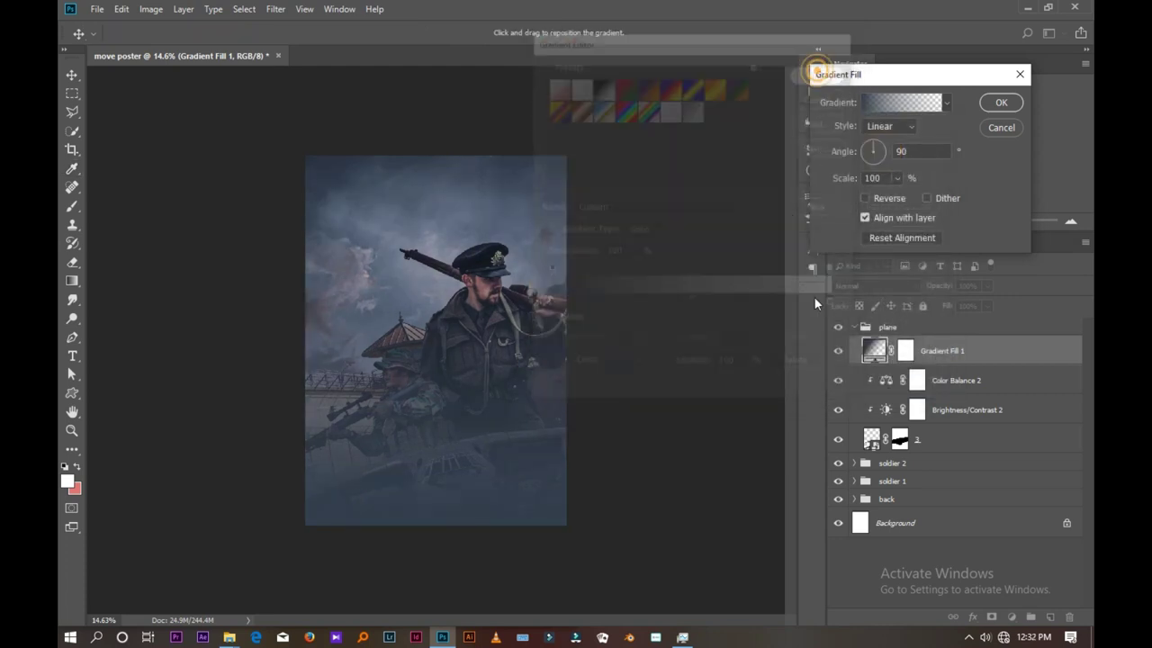
left_click_drag(437, 360, 455, 441)
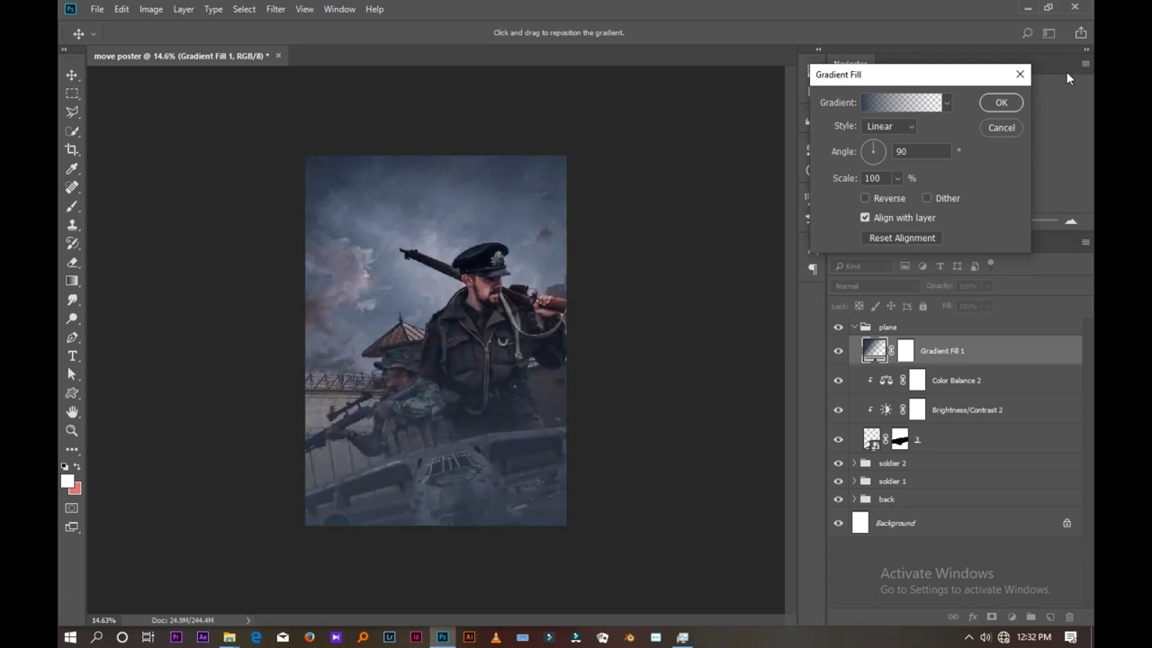
left_click(1000, 104)
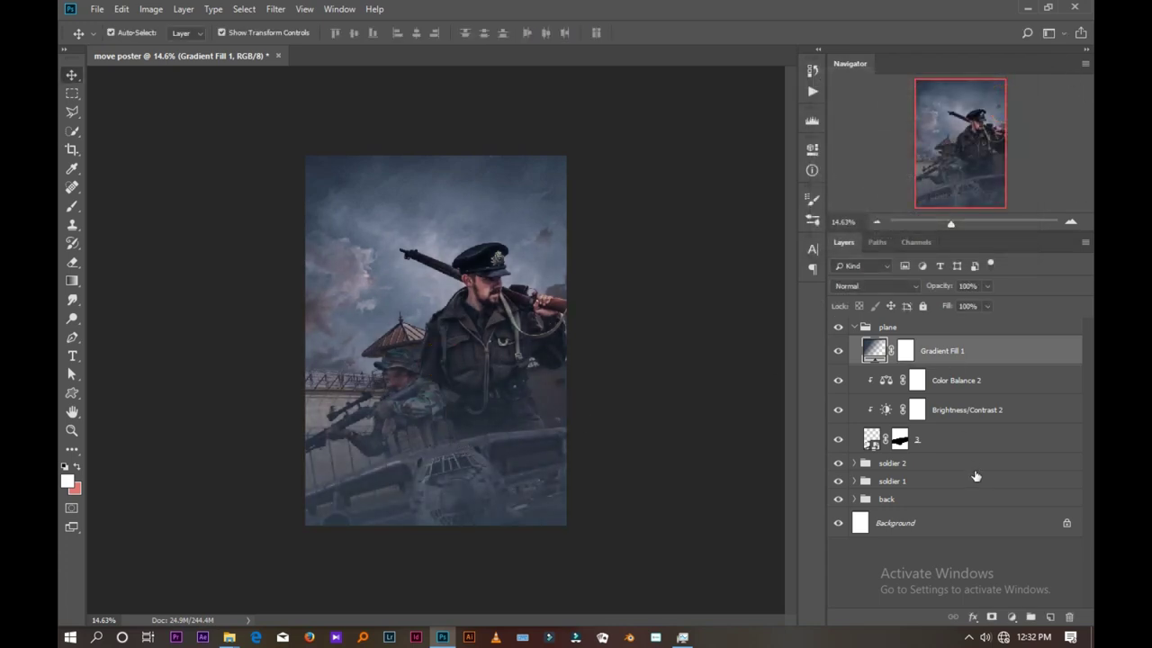
- Clip Gradient Fill 1 to the plane layer and nudge its gradient slightly lower
right_click(1009, 357)
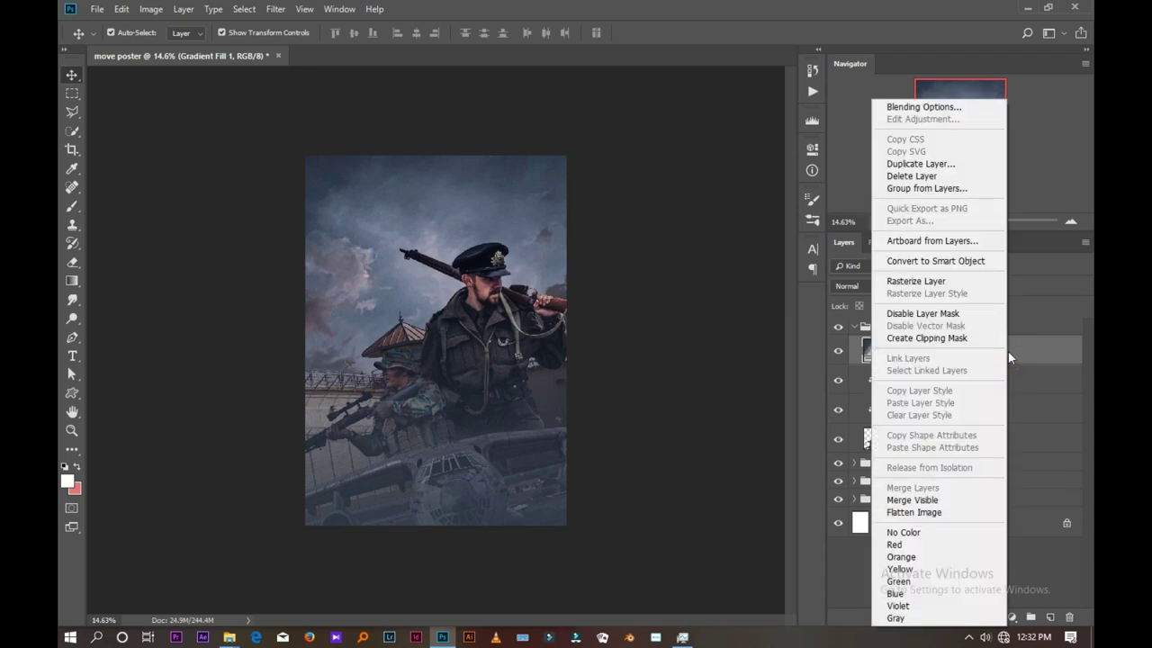
left_click(922, 339)
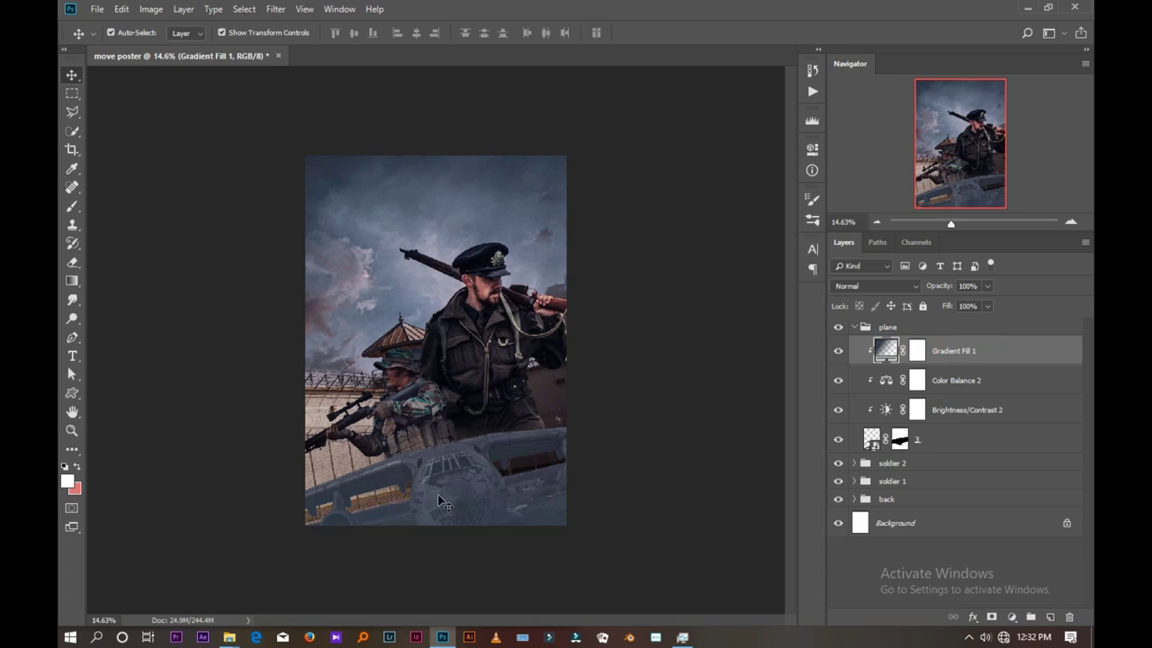
double_click(886, 350)
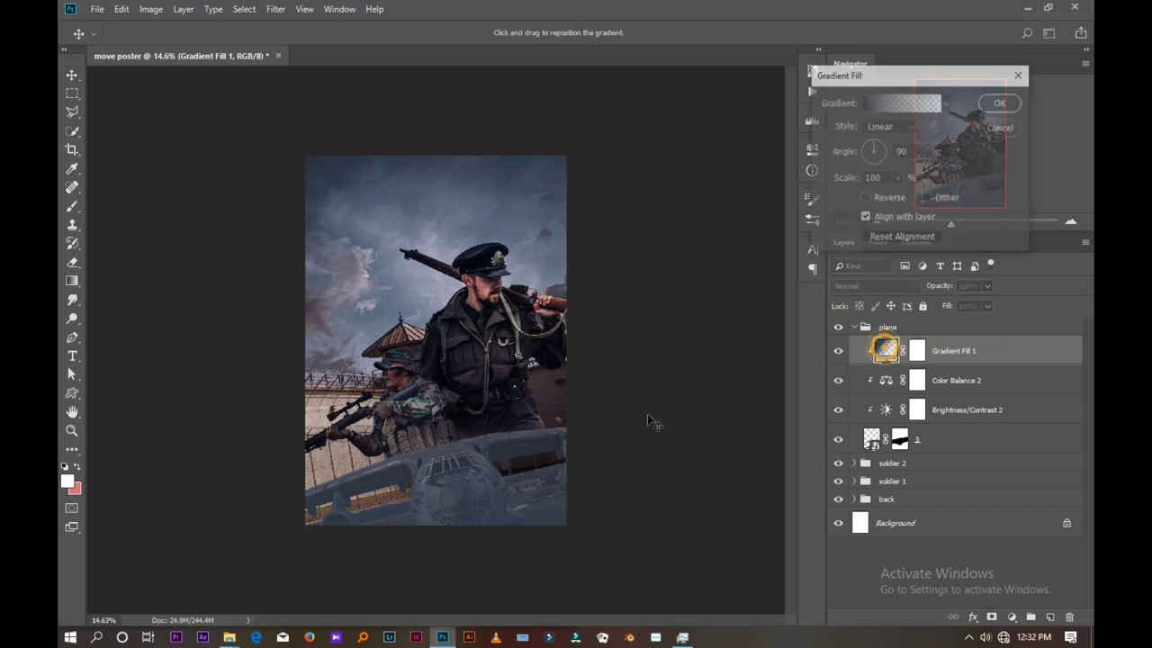
mouse_move(476, 474)
left_mouse_down()
mouse_move(480, 486)
mouse_move(471, 478)
left_mouse_up()
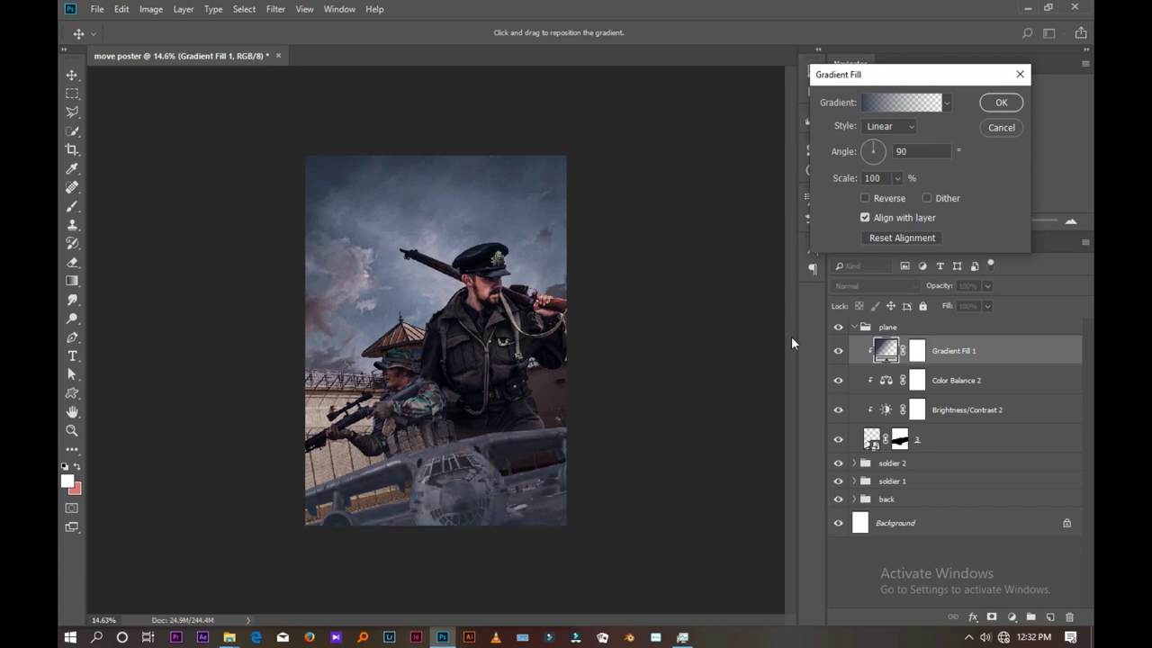
left_click(990, 102)
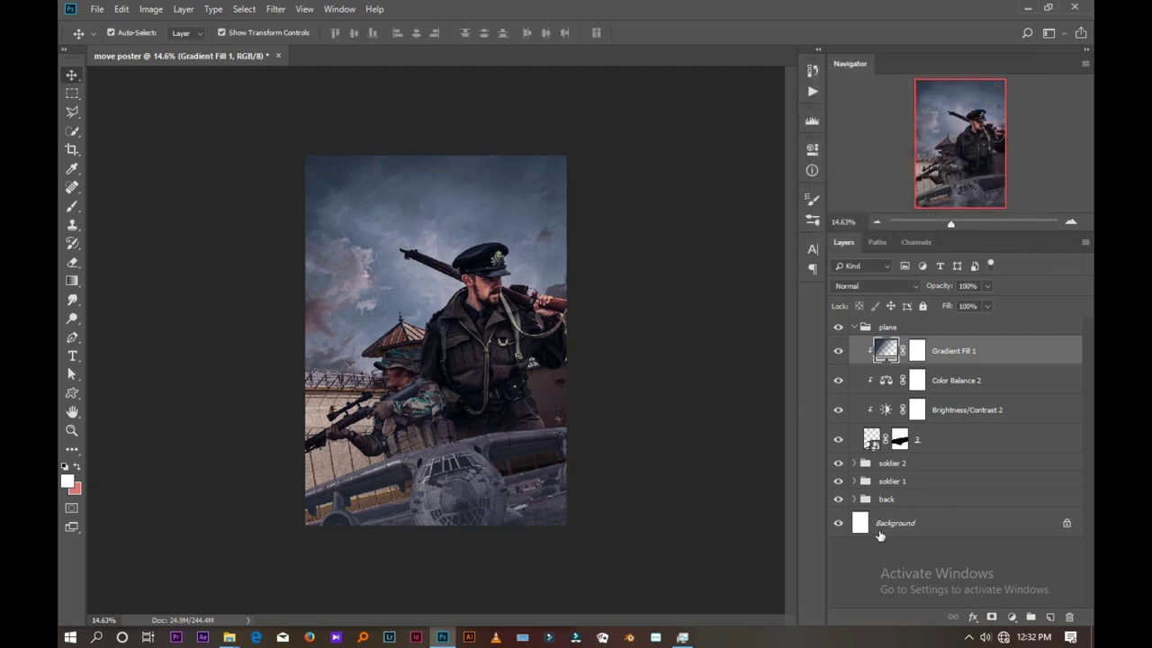
- Select the soldier 2 group and try a gradient fill, cancelling the white default
left_click(851, 327)
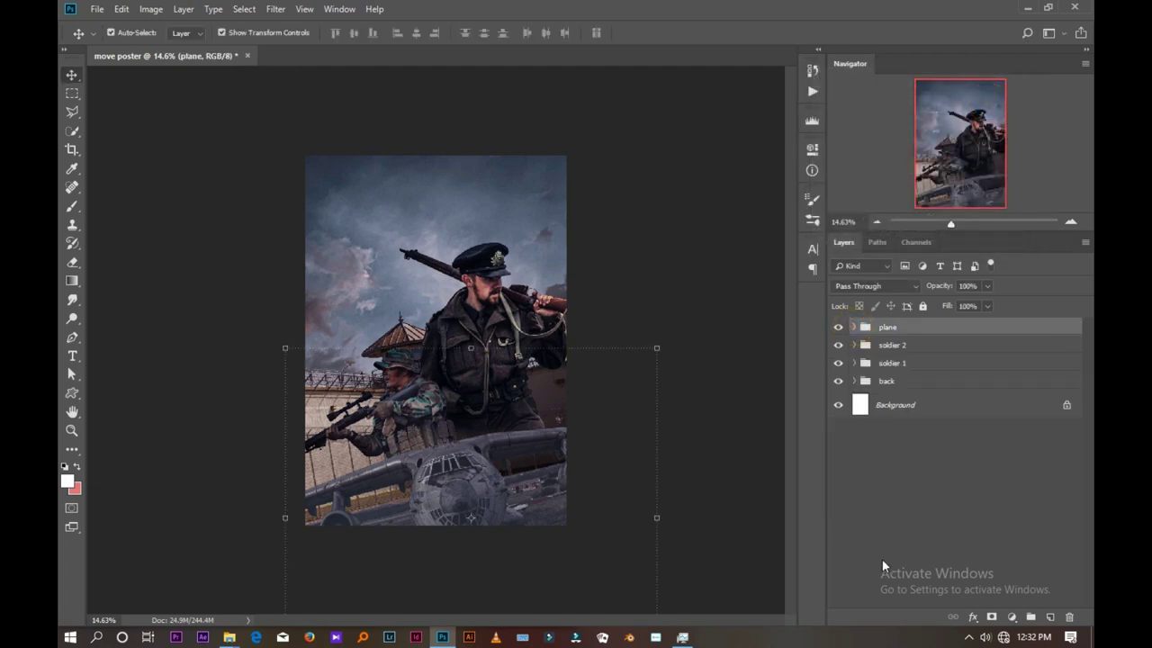
left_click(838, 327)
left_click(866, 380)
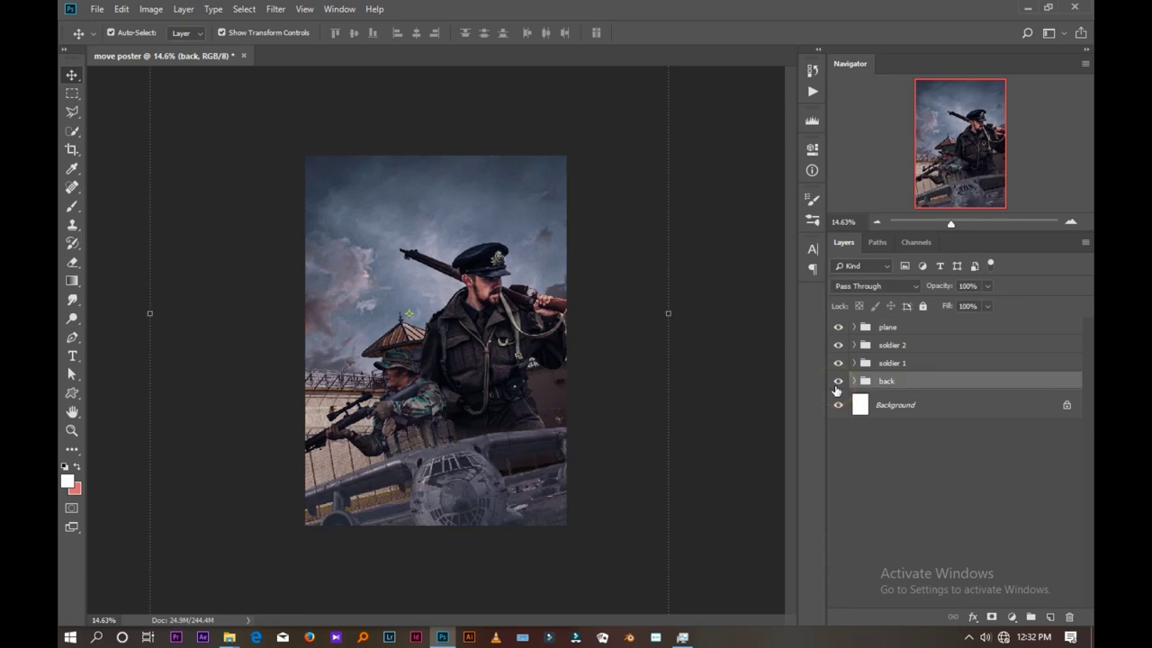
left_click(927, 345)
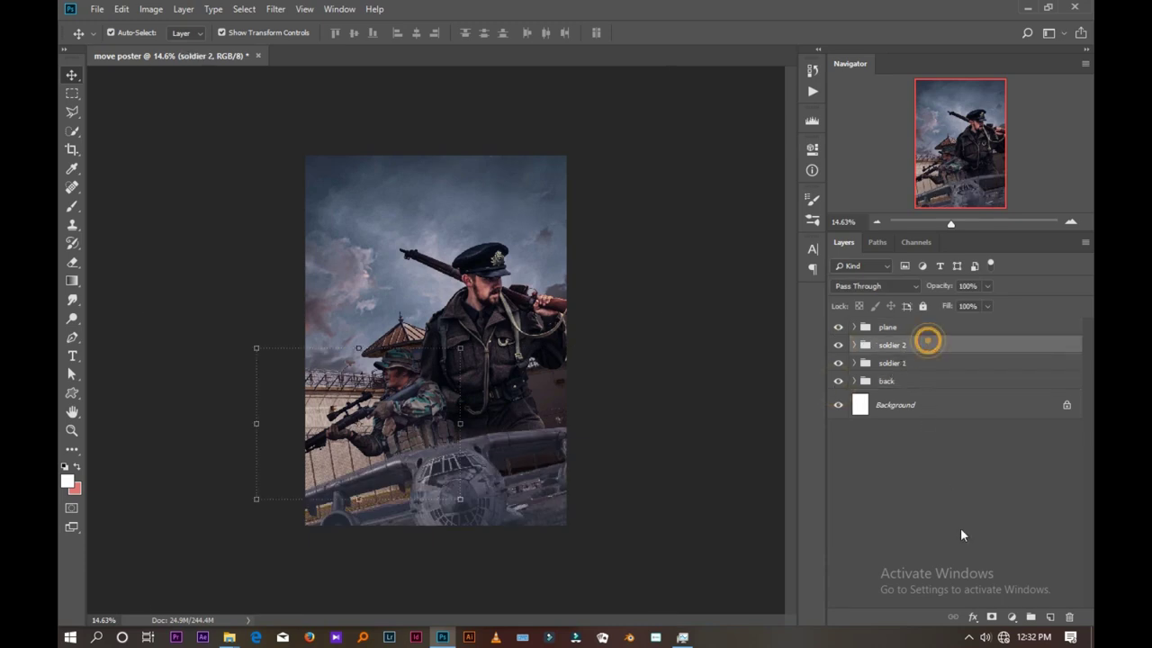
left_click(1011, 617)
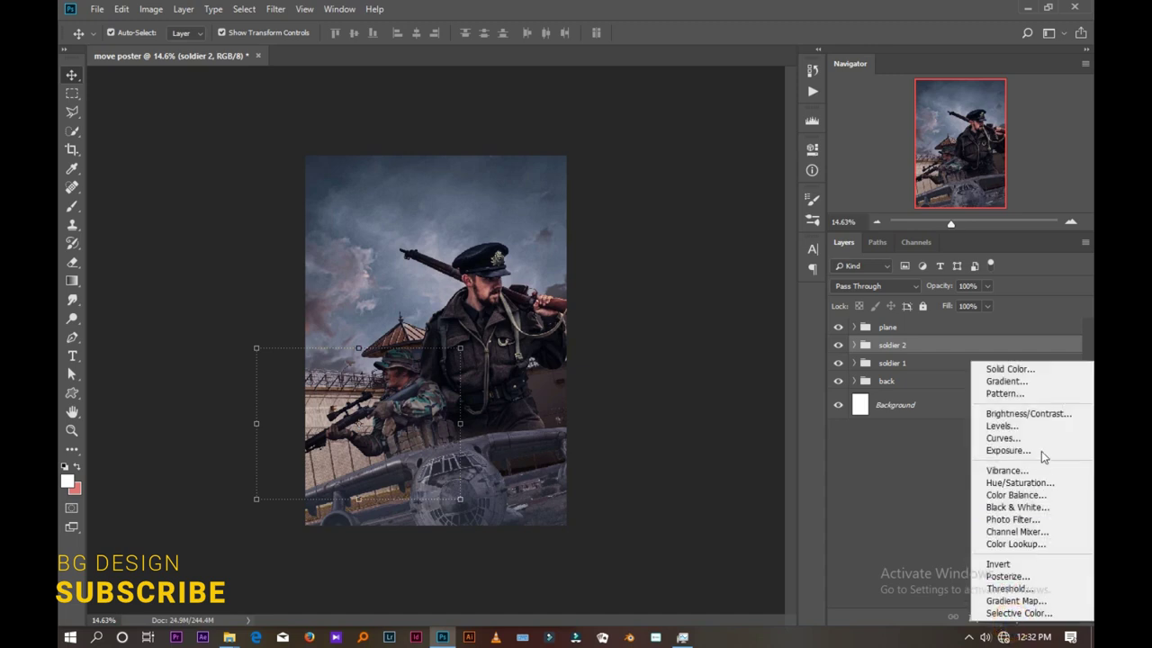
left_click(1008, 381)
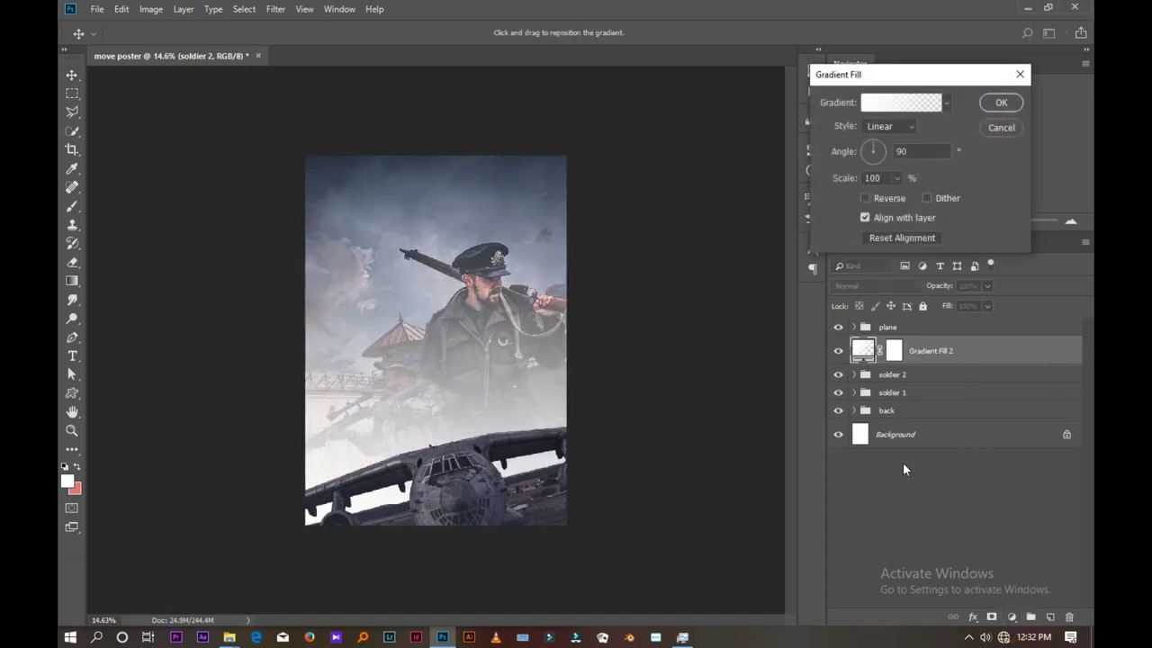
left_click(1000, 127)
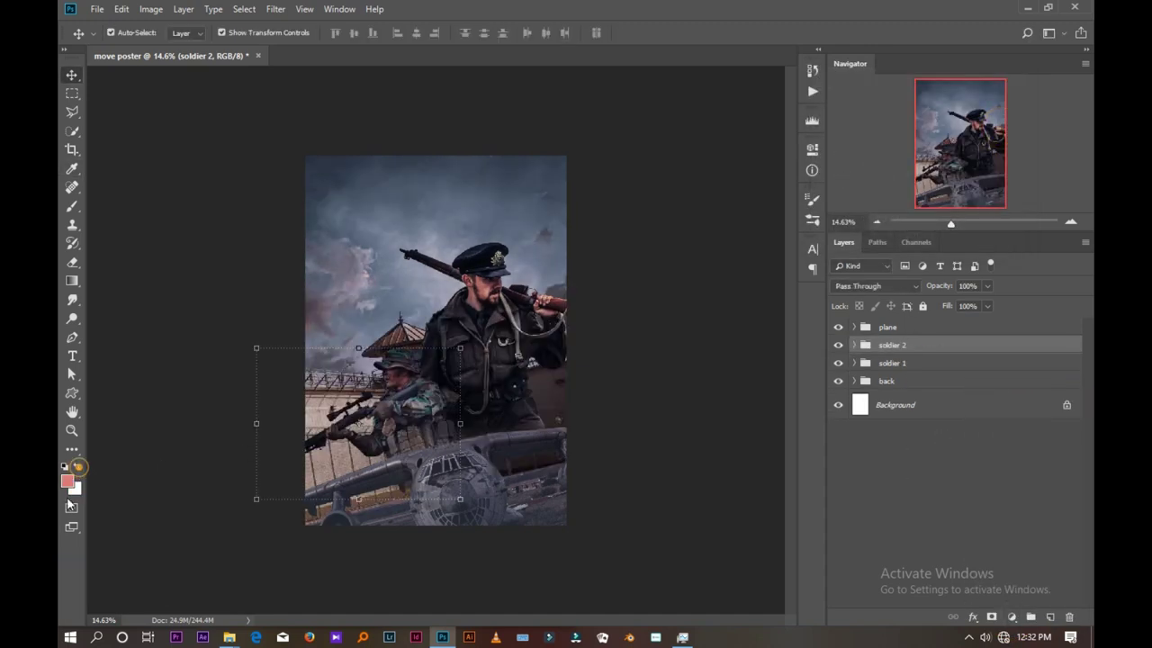
- Add a salmon-red 90° gradient fill, shifted lower and scaled to 111%
left_click(1011, 617)
left_click(1015, 377)
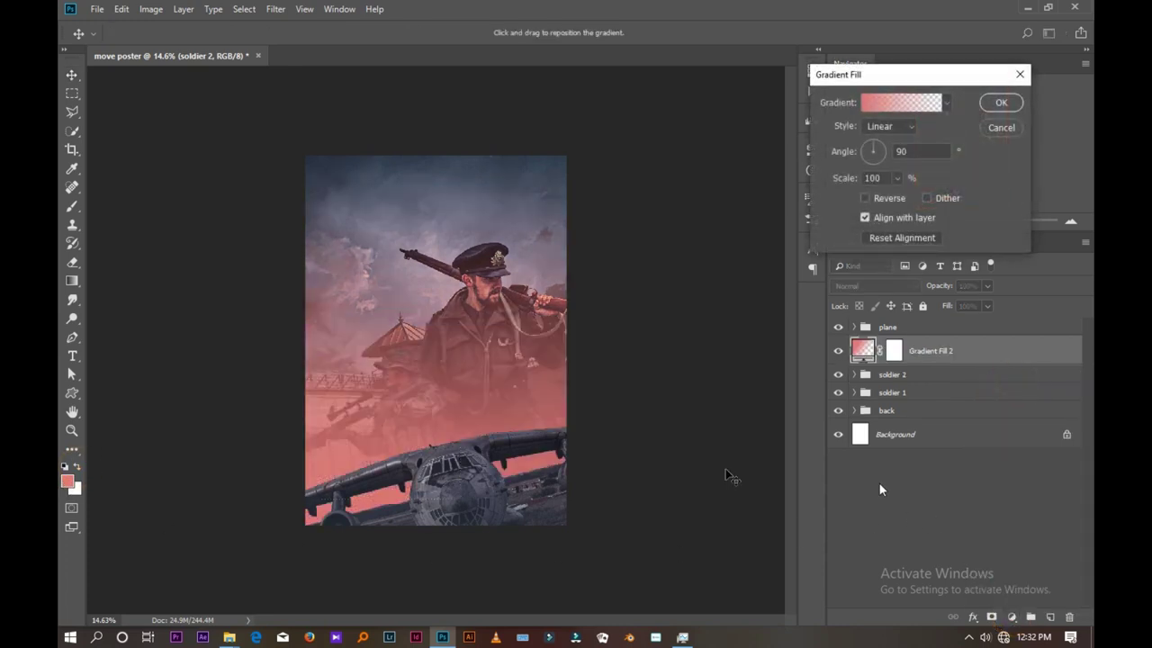
mouse_move(452, 381)
left_mouse_down()
mouse_move(468, 373)
mouse_move(487, 444)
left_mouse_up()
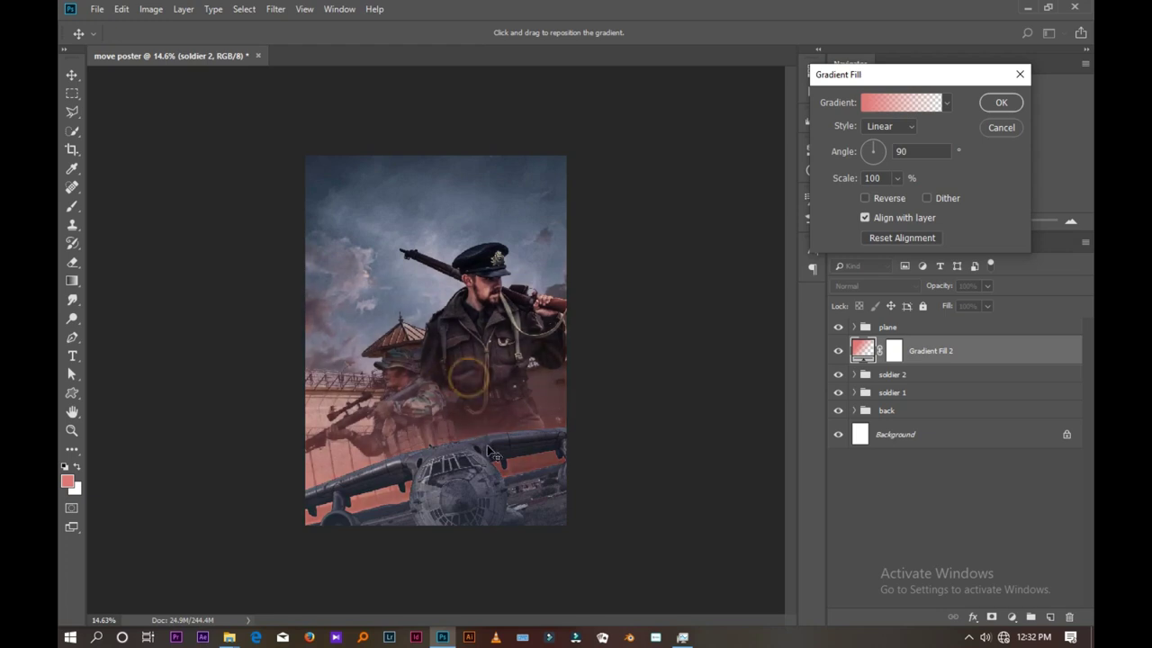
left_click_drag(833, 184, 883, 177)
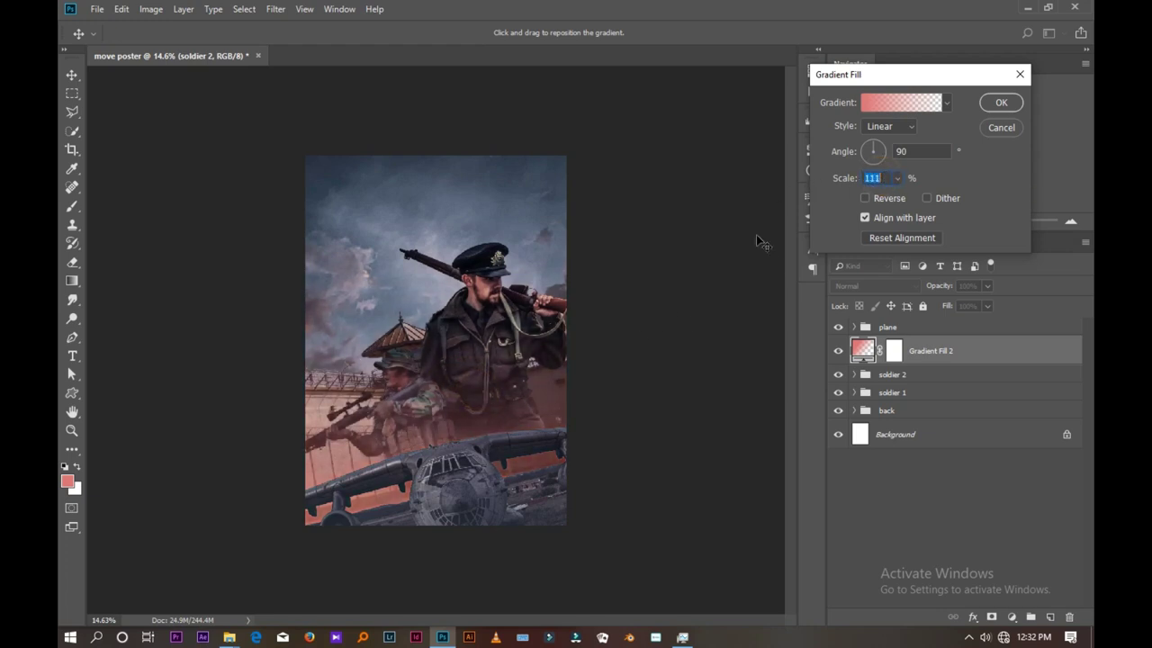
left_click(561, 382)
left_click(1001, 103)
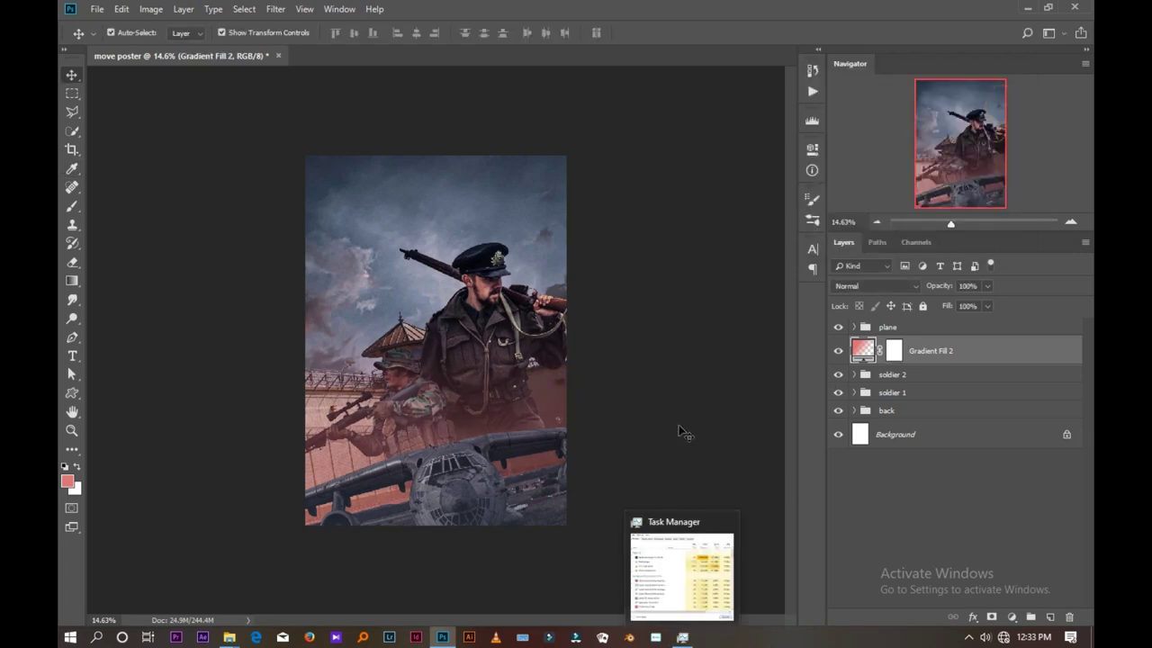
left_click(879, 544)
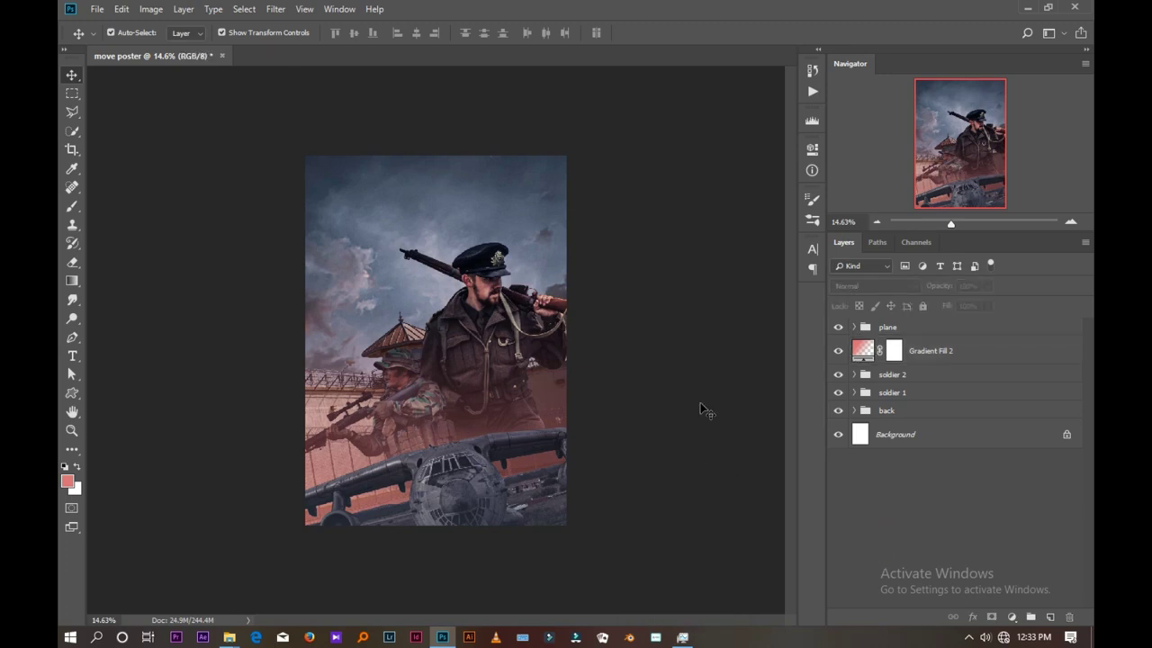
- Place Embedded the patrick-hendry fire-on-black photo into the poster
left_click(944, 360)
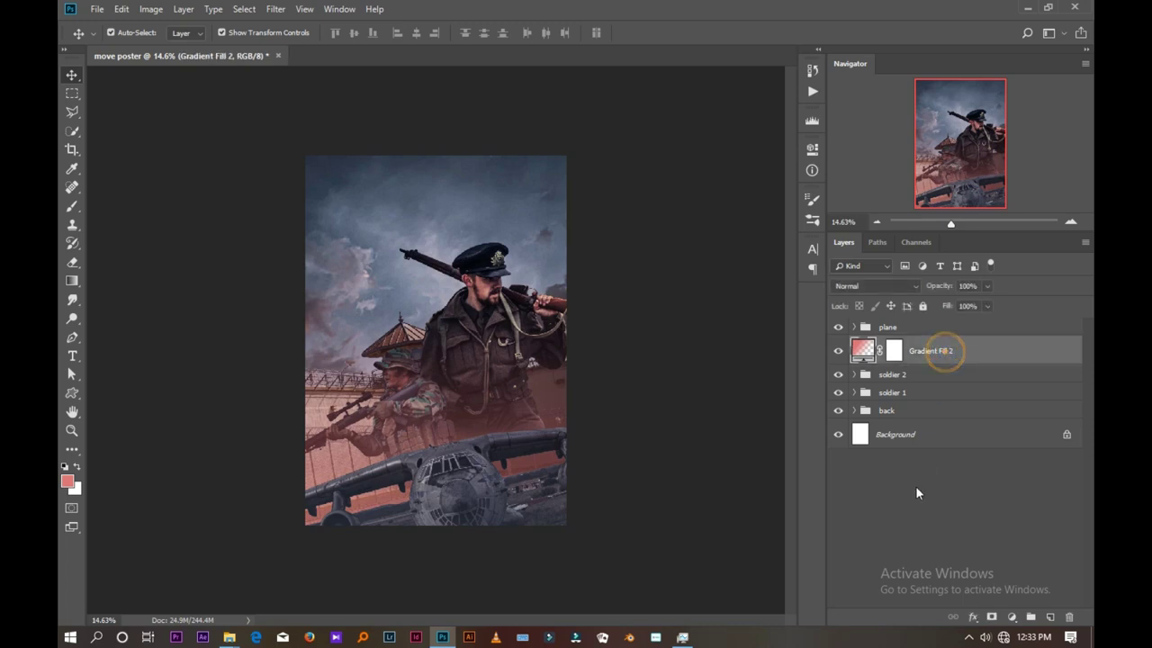
left_click(96, 9)
left_click(144, 294)
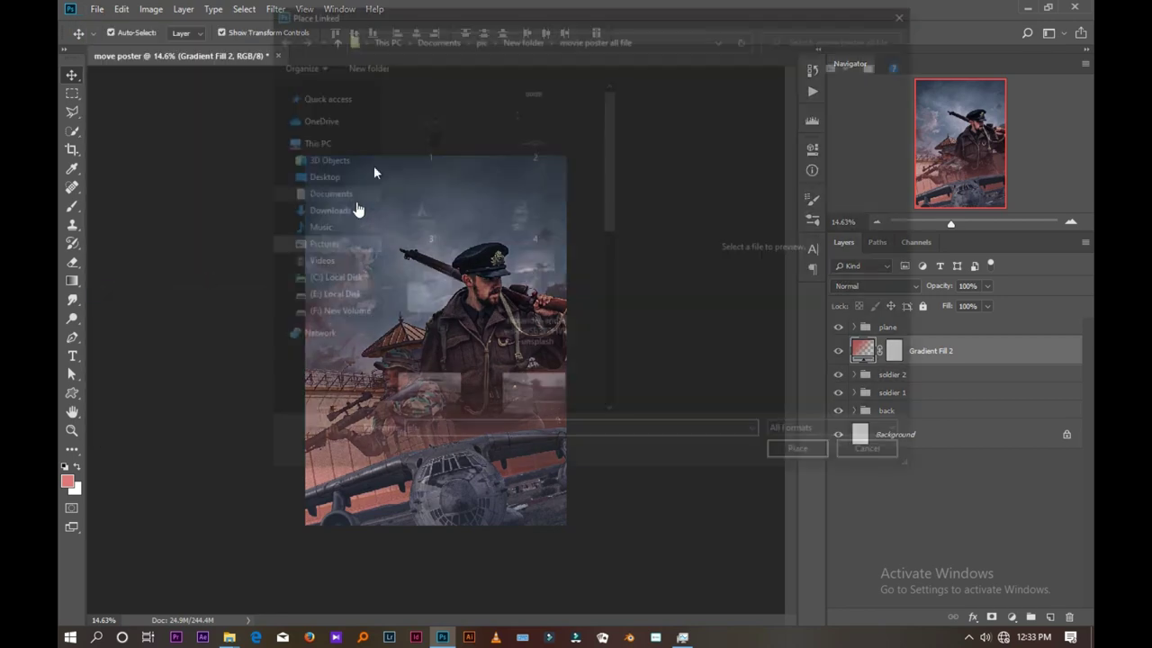
left_click(96, 9)
left_click(160, 285)
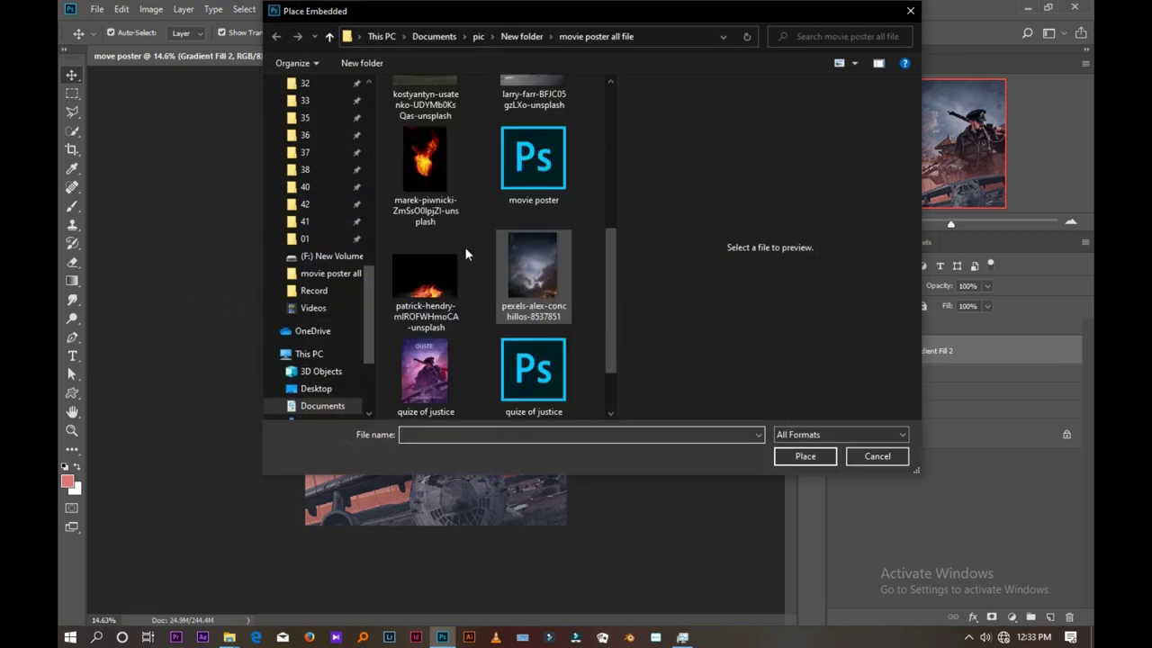
left_click(425, 279)
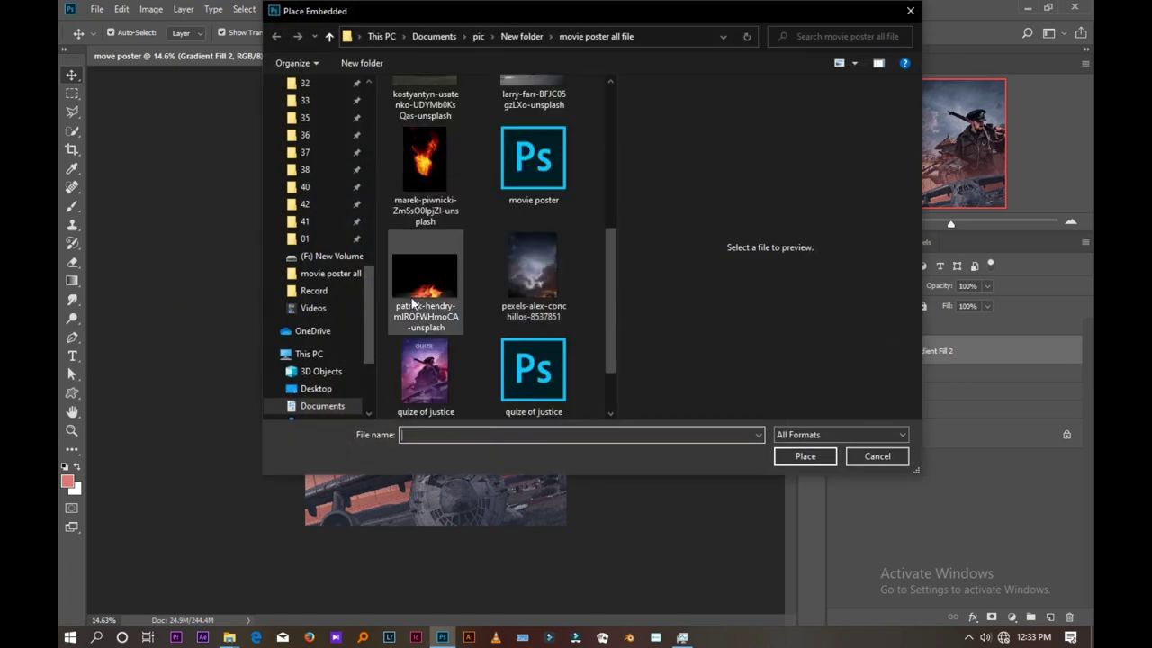
left_click(798, 456)
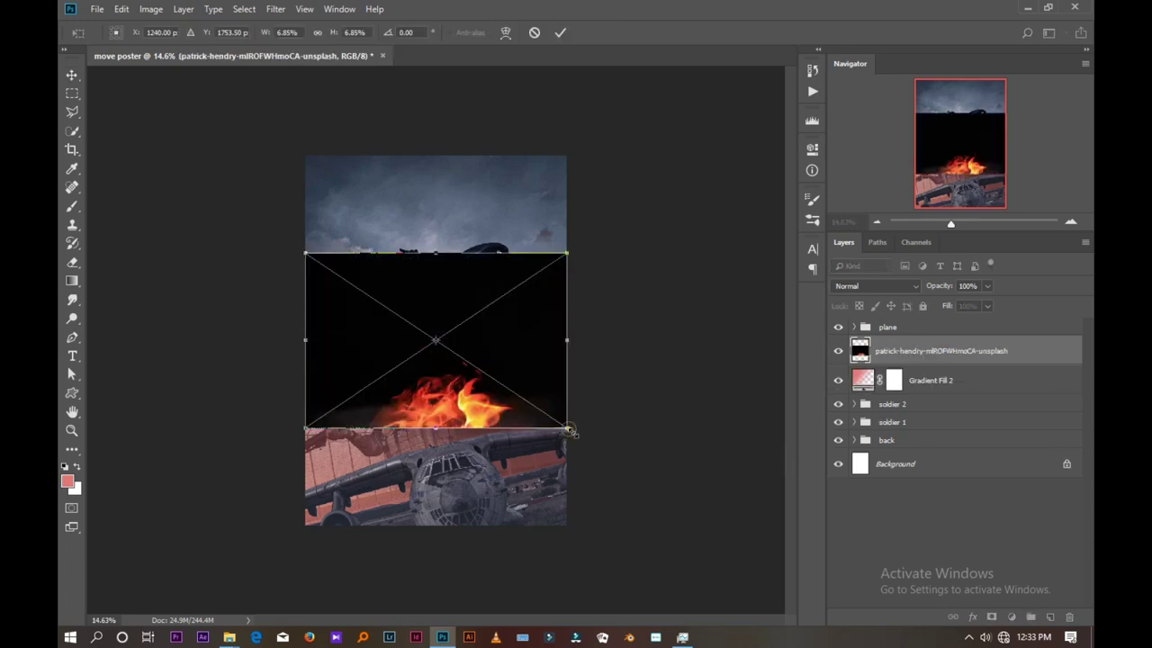
- Enlarge the fire photo, rotate it about -13.5°, and stack it below the soldier groups
left_click_drag(570, 431, 754, 552)
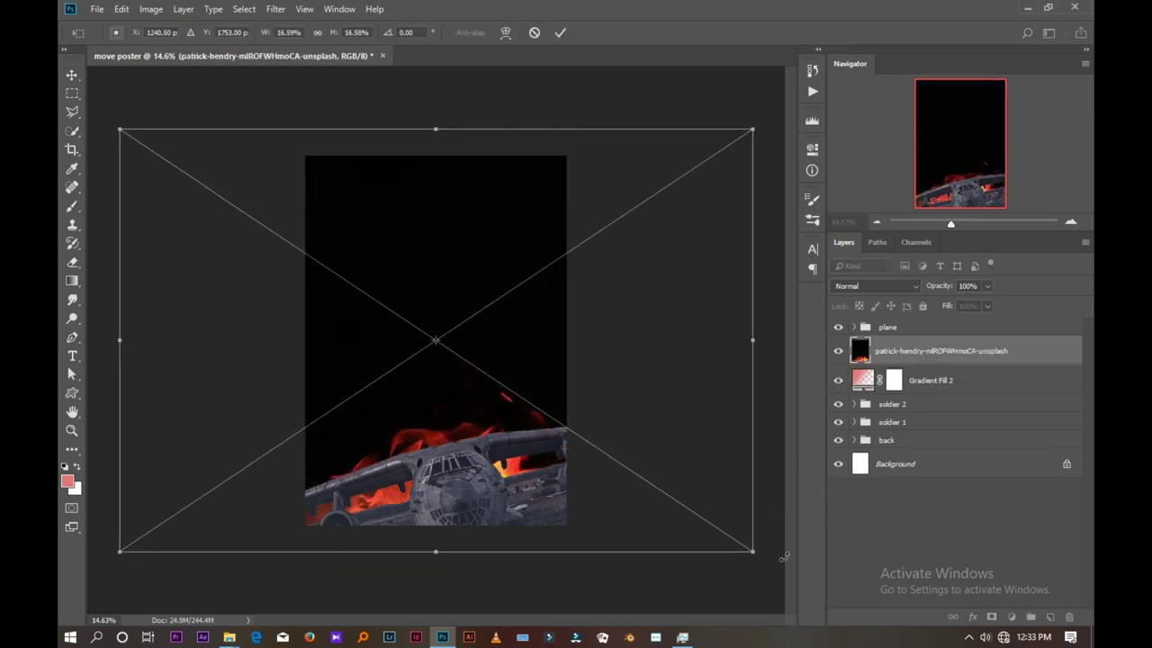
left_click_drag(775, 554, 694, 472)
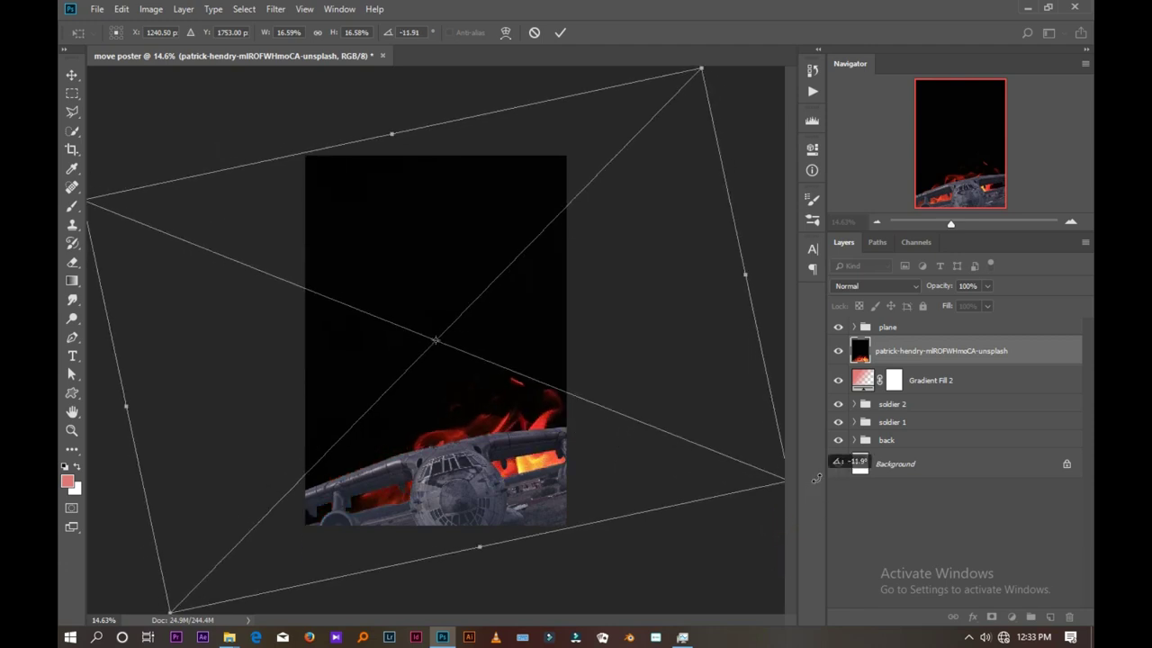
left_click_drag(505, 415, 480, 395)
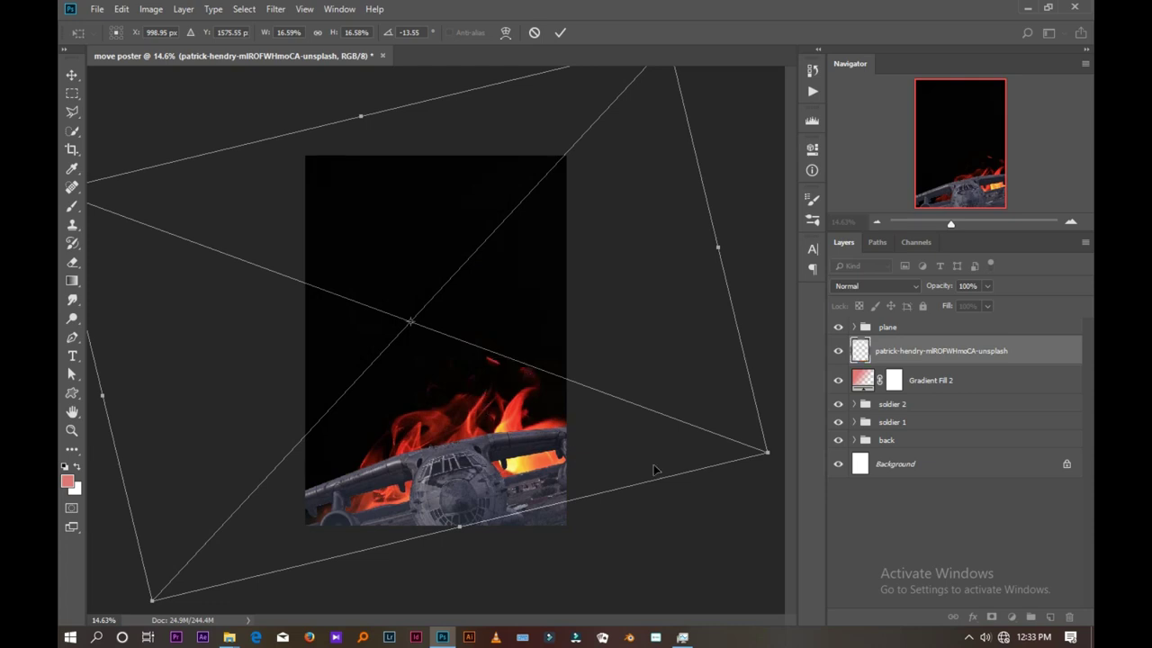
left_click(561, 34)
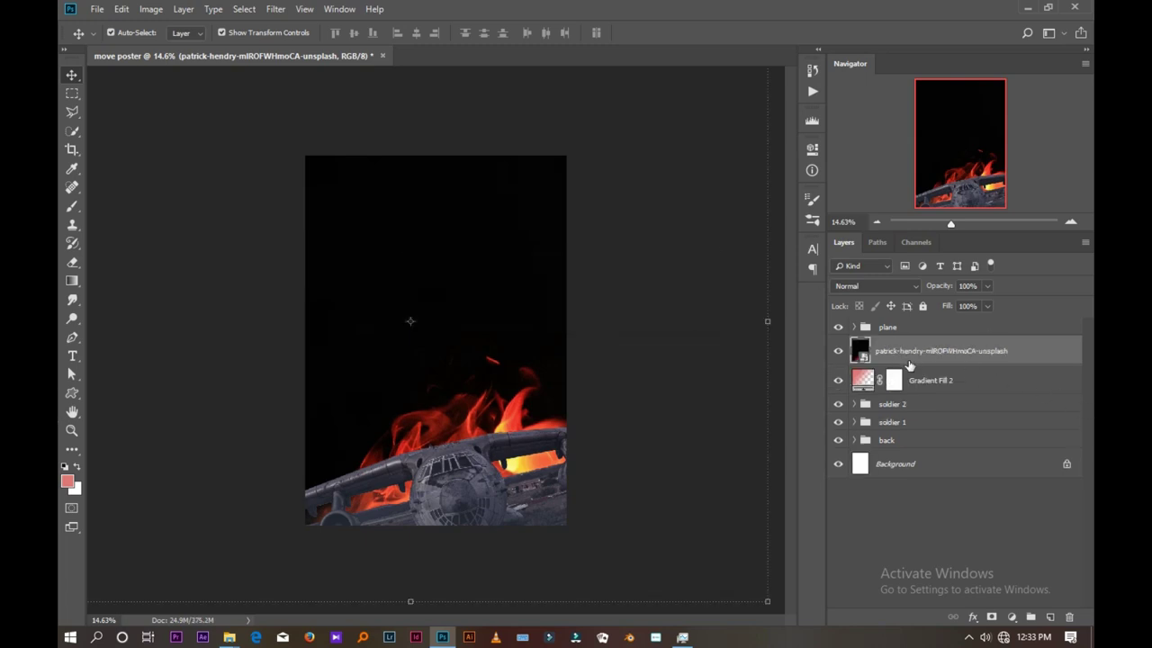
left_click_drag(958, 355, 954, 430)
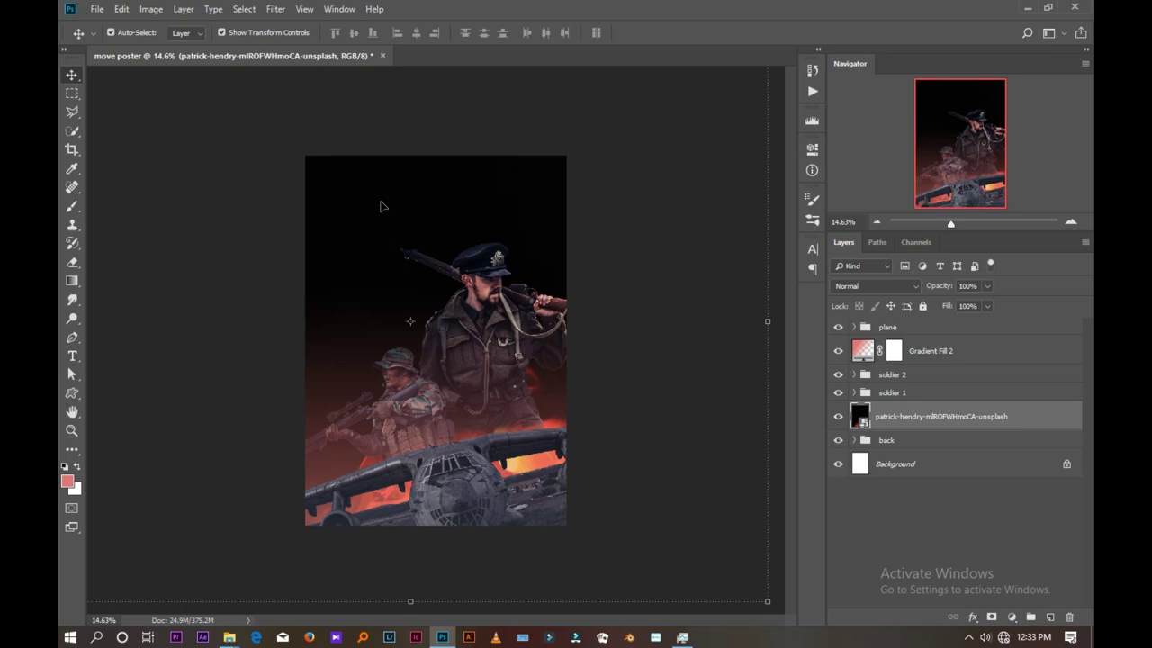
- Blend the fire layer in Screen mode and reposition it slightly
left_click(865, 286)
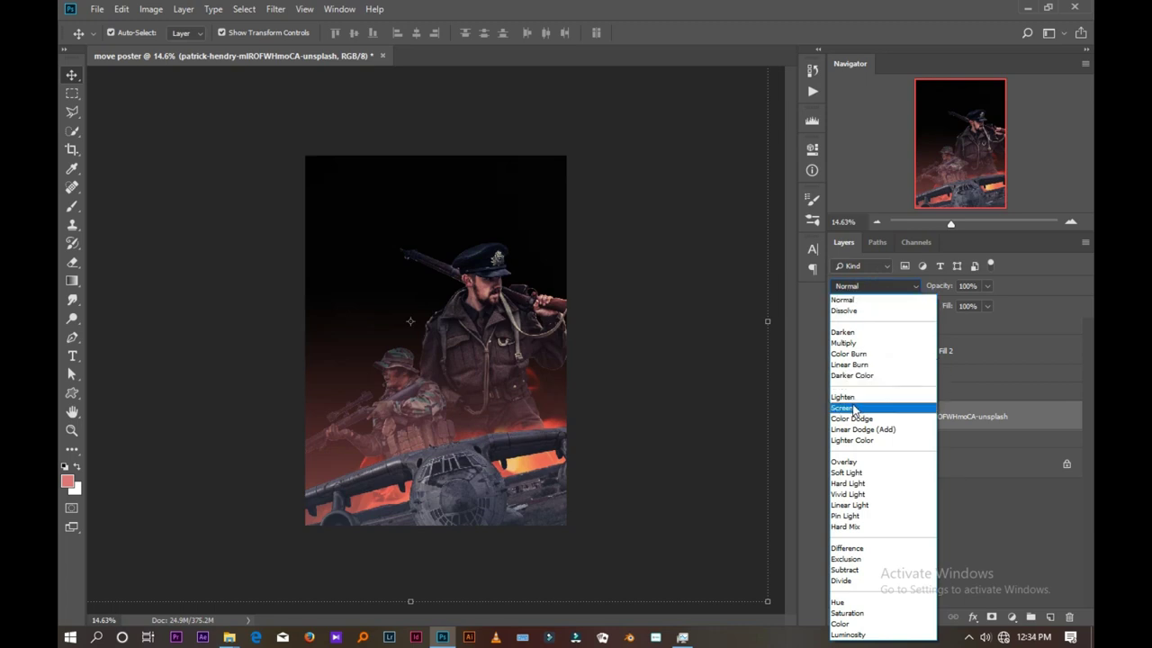
left_click(855, 408)
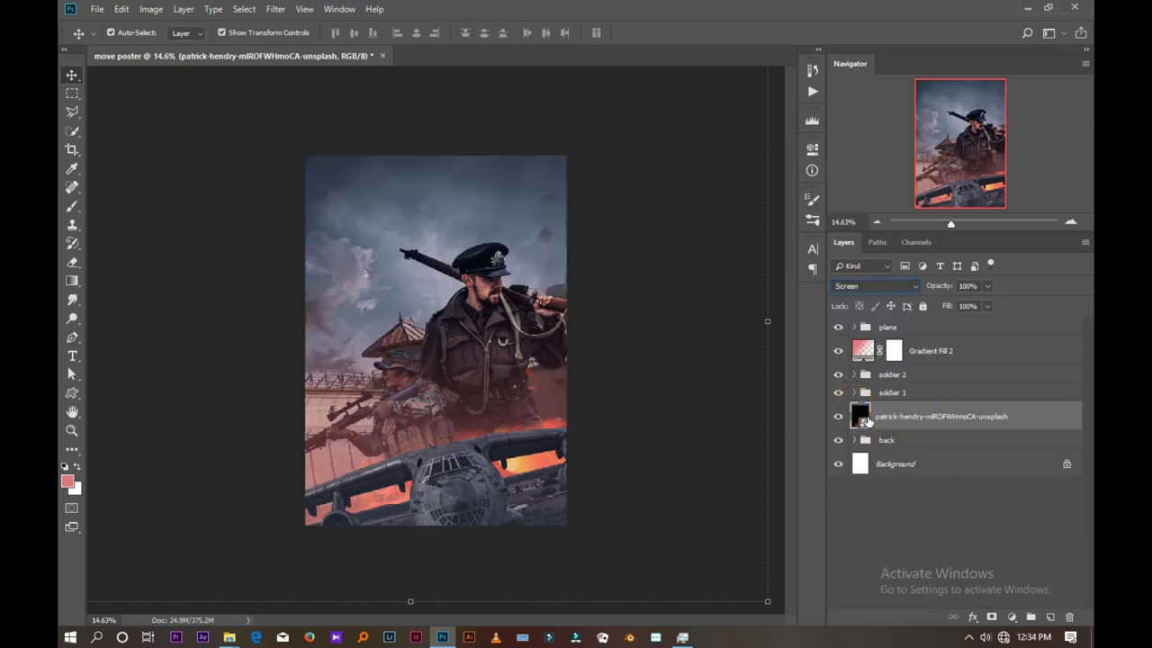
left_click(544, 413)
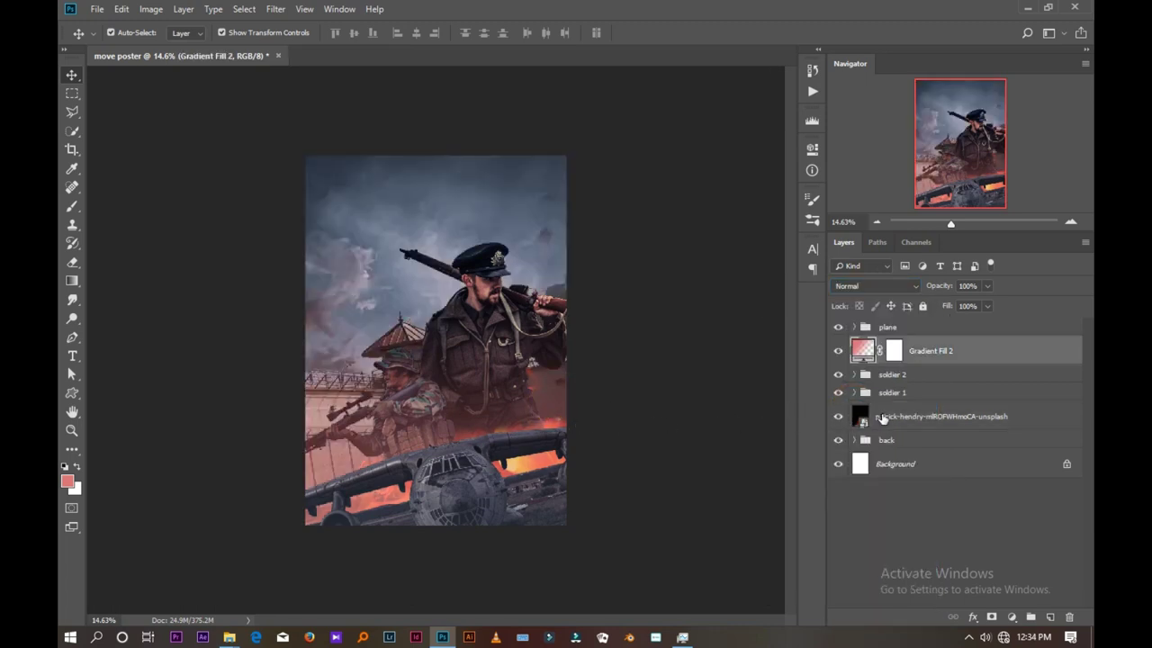
left_click(883, 418)
mouse_move(558, 423)
left_mouse_down()
mouse_move(534, 385)
mouse_move(535, 397)
left_mouse_up()
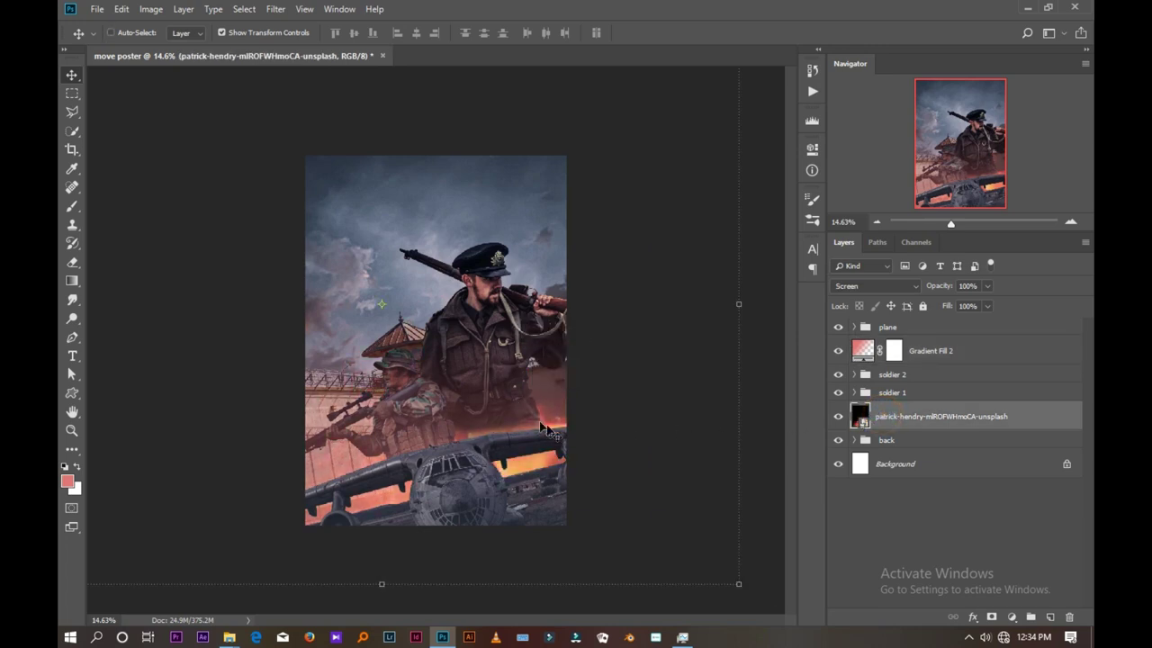
- Hide Gradient Fill 2 and replace layer 1's old mask with a fresh white mask
left_click(480, 339, "ctrl")
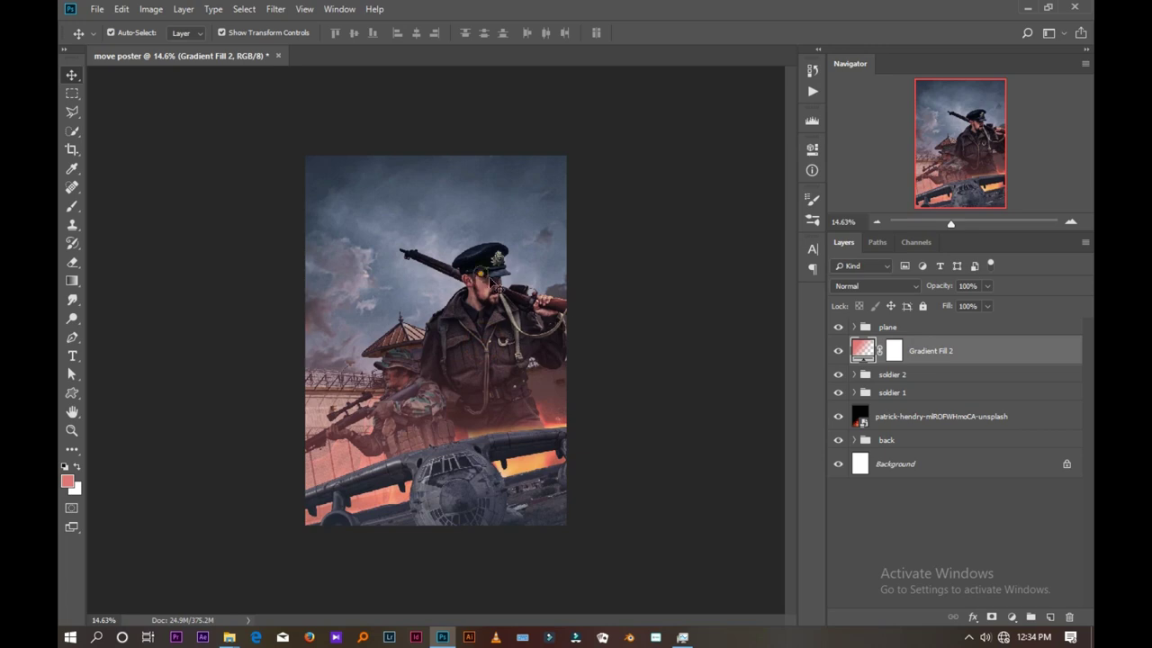
left_click(838, 350)
left_click(501, 306)
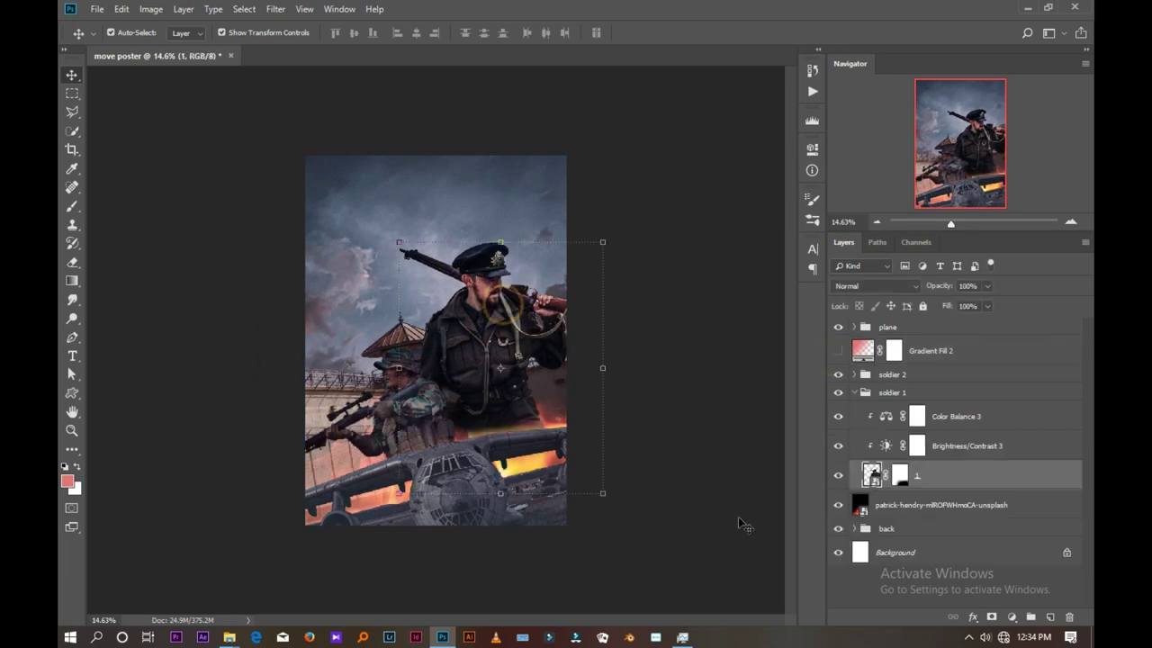
left_click(901, 476)
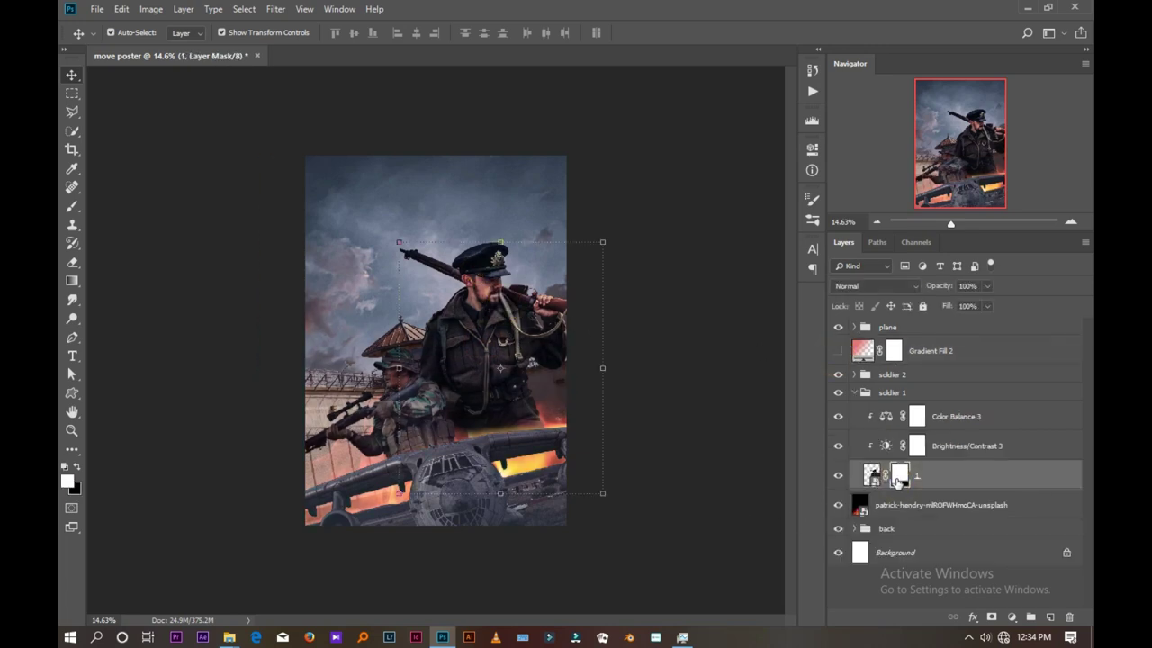
mouse_move(901, 477)
left_mouse_down()
mouse_move(1078, 601)
mouse_move(1069, 617)
left_mouse_up()
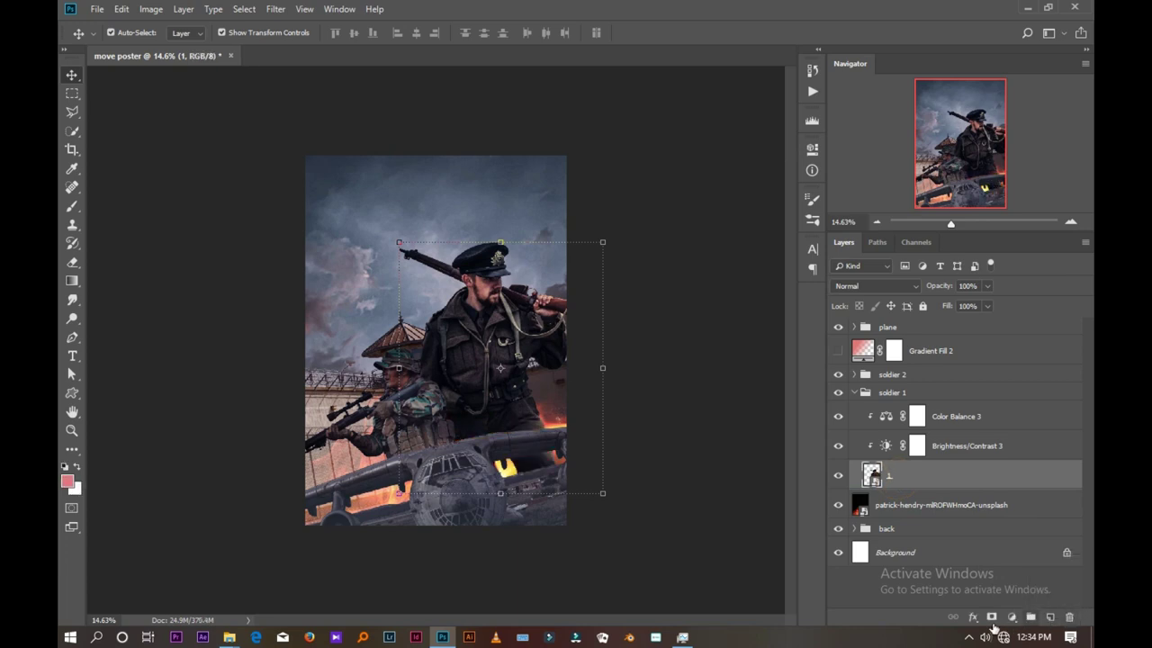
left_click(991, 617)
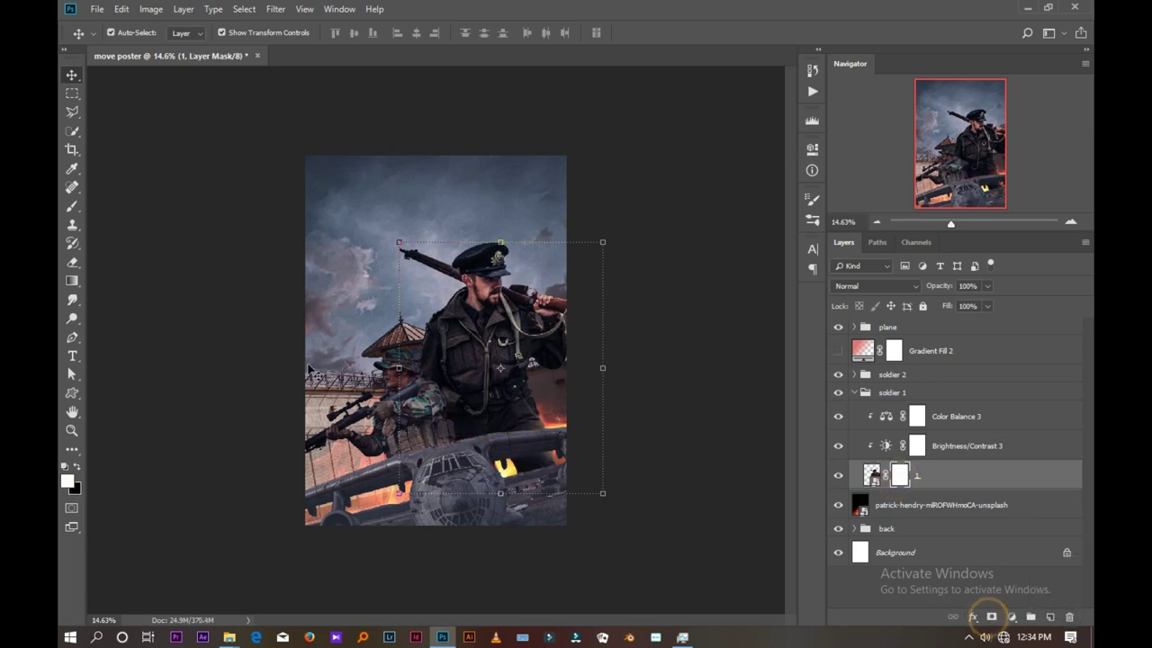
- Paint black at 41% brush opacity to fade the front soldier's lower body
left_click(72, 206)
key("x")
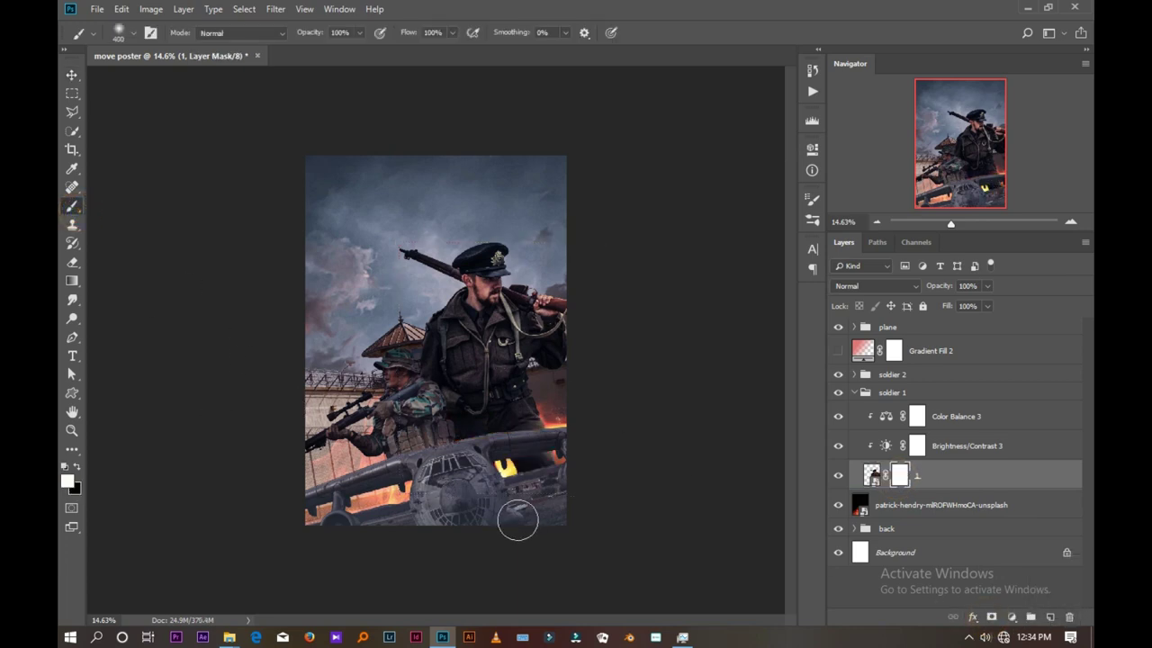
key("bracketright")
key("bracketright")
key("bracketright")
key("4")
key("1")
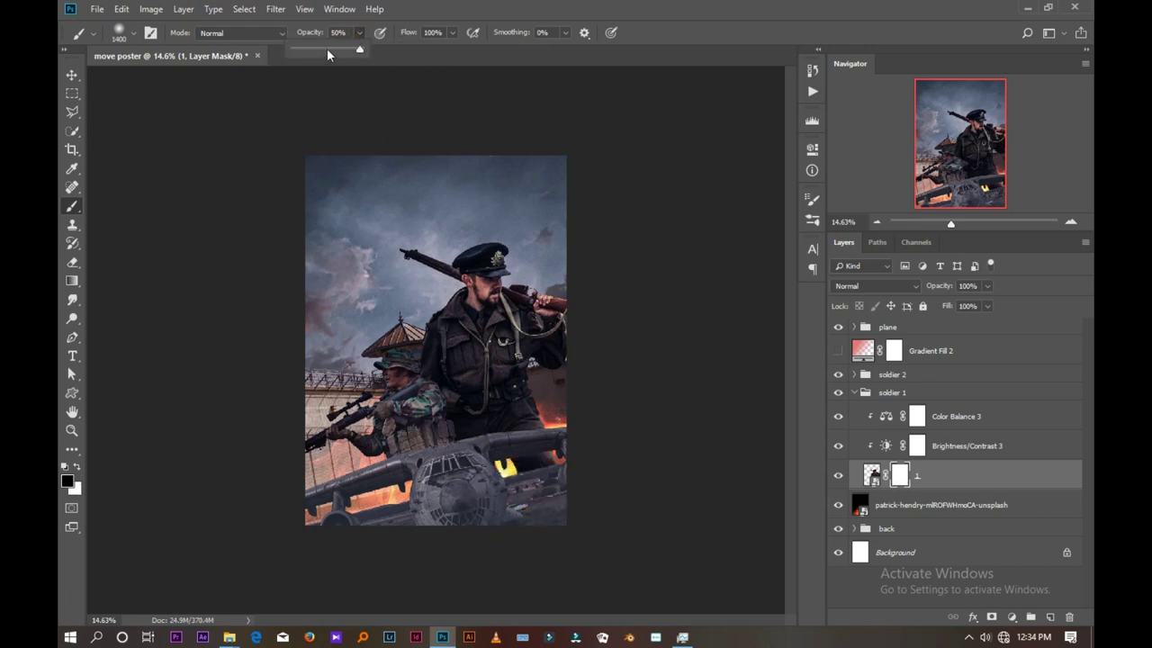
left_click_drag(477, 270, 496, 528)
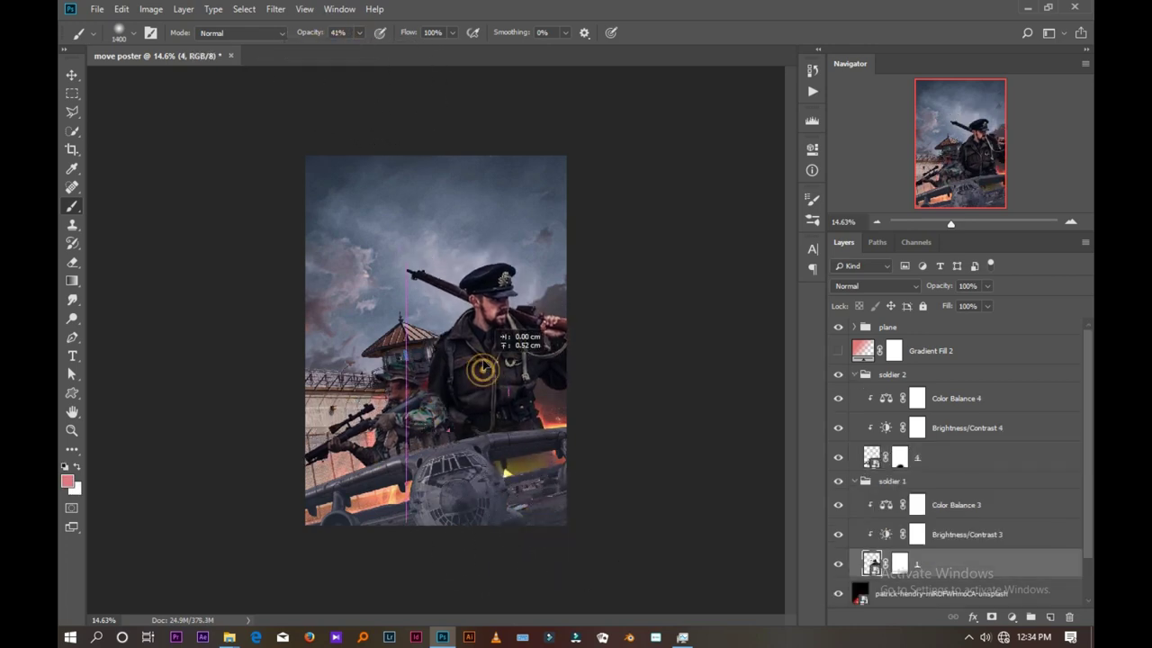
key("x")
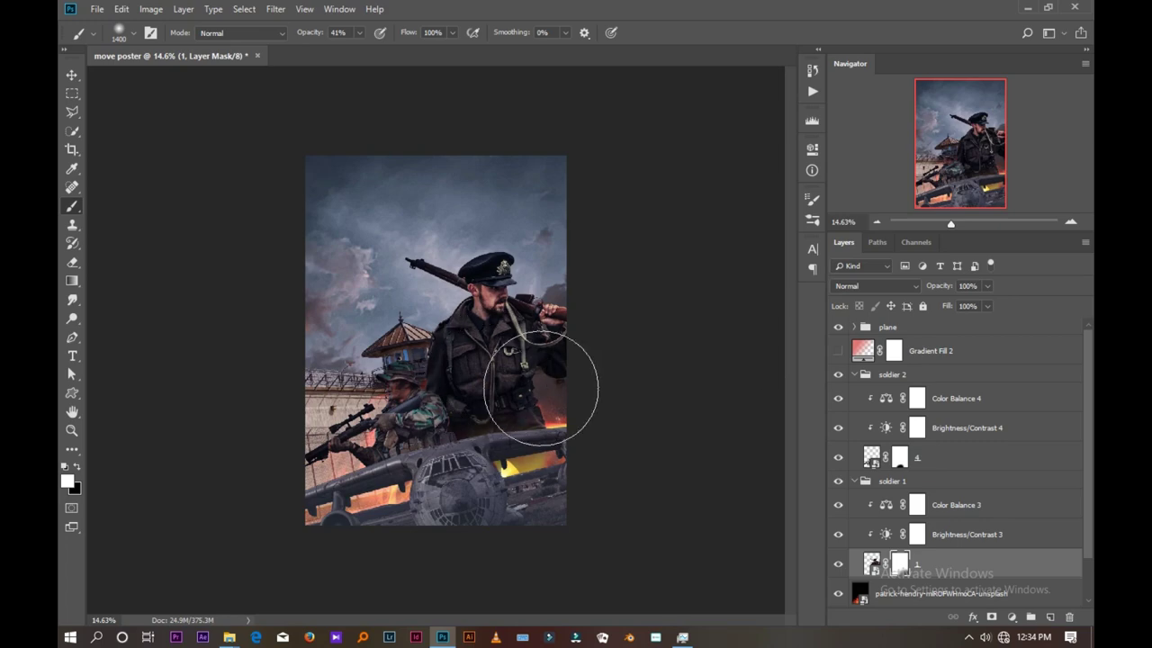
key("x")
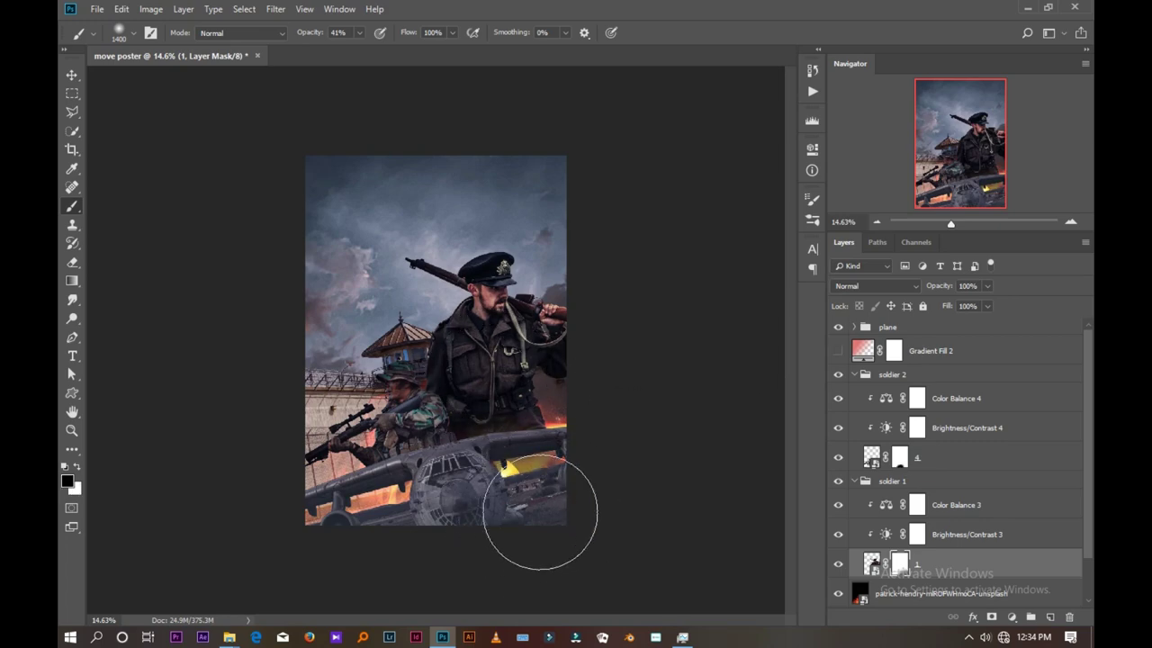
left_click_drag(522, 519, 446, 510)
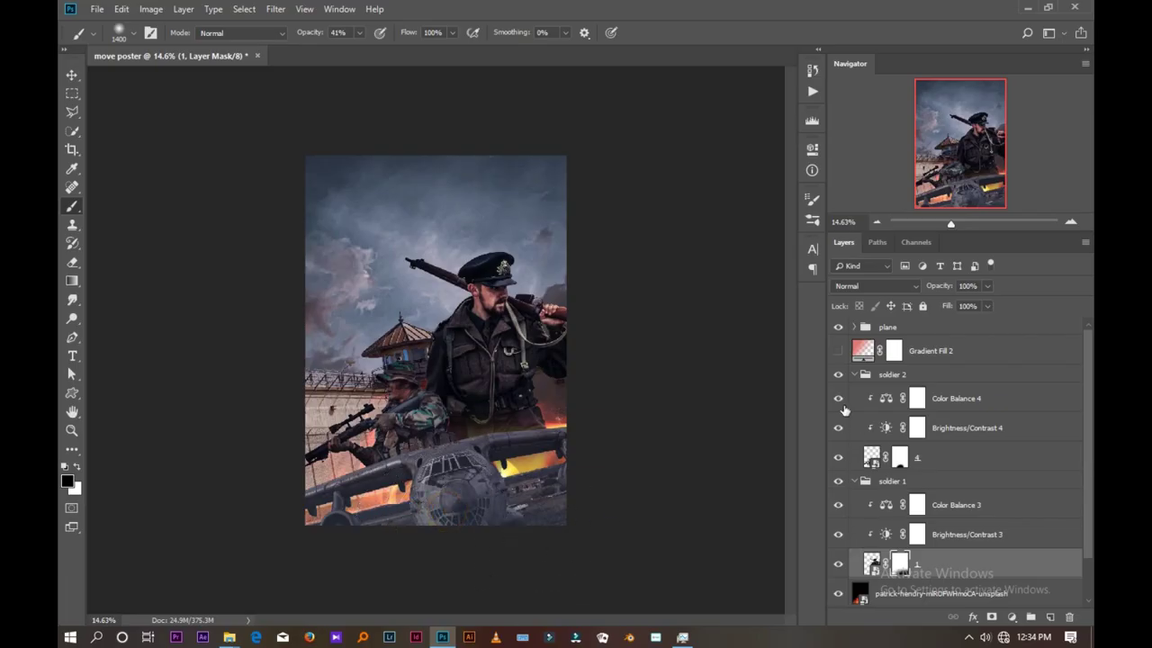
- Show Gradient Fill 2 again and collapse the soldier groups
left_click(838, 351)
left_click(854, 375)
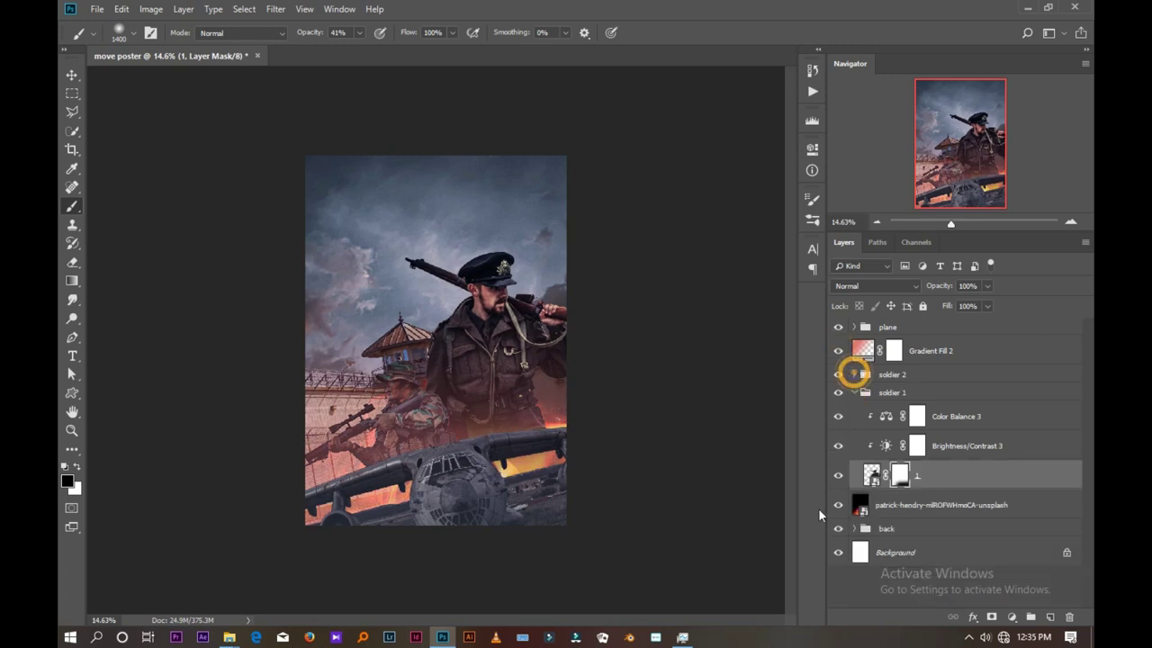
left_click(73, 75)
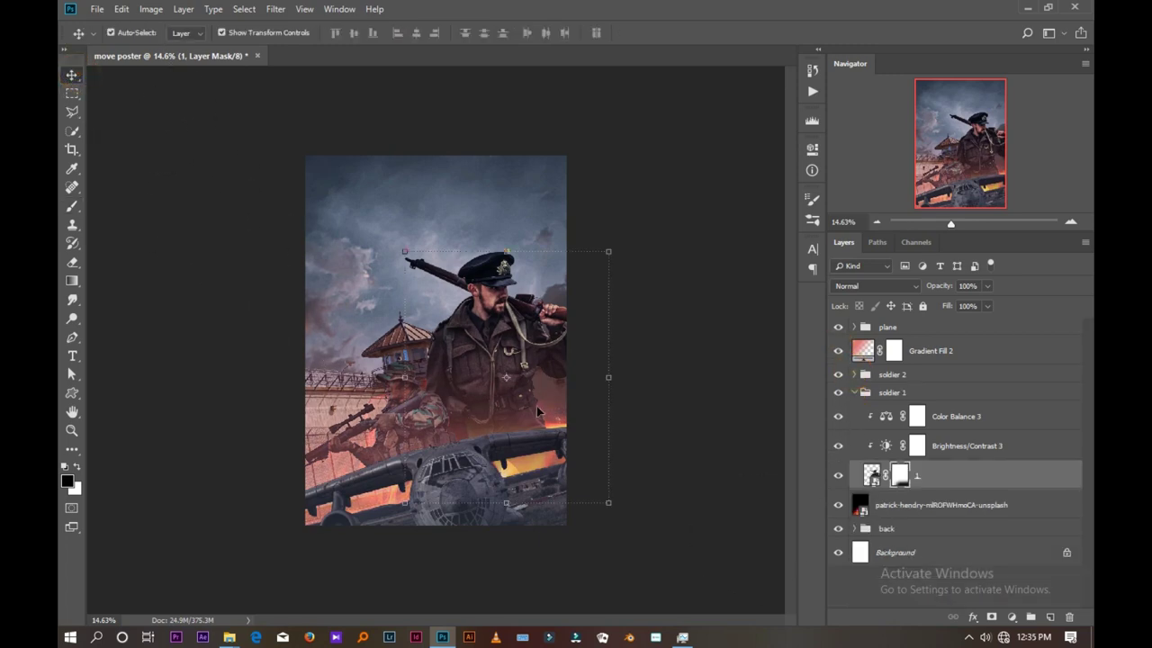
left_click(684, 447)
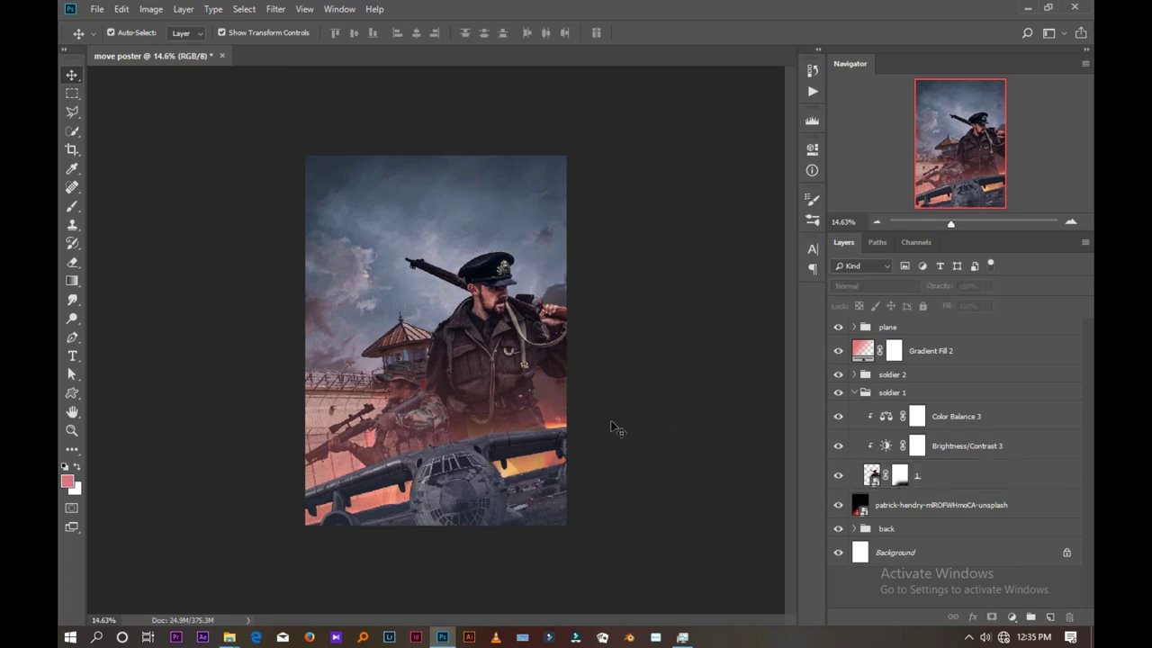
left_click(968, 350)
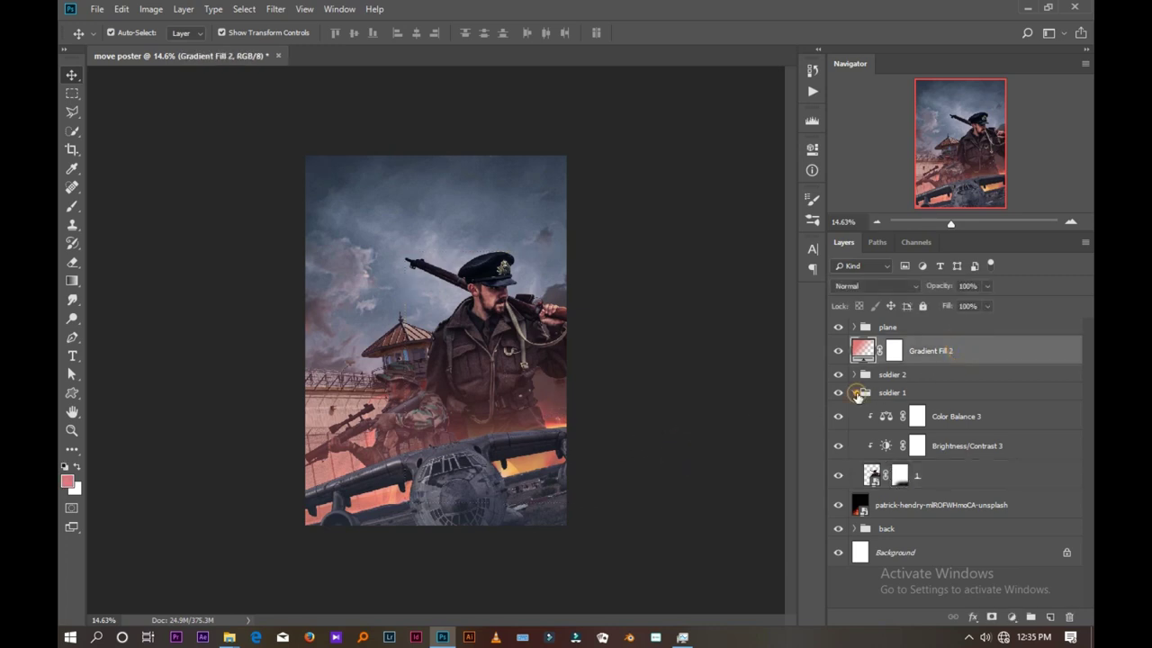
left_click(854, 392)
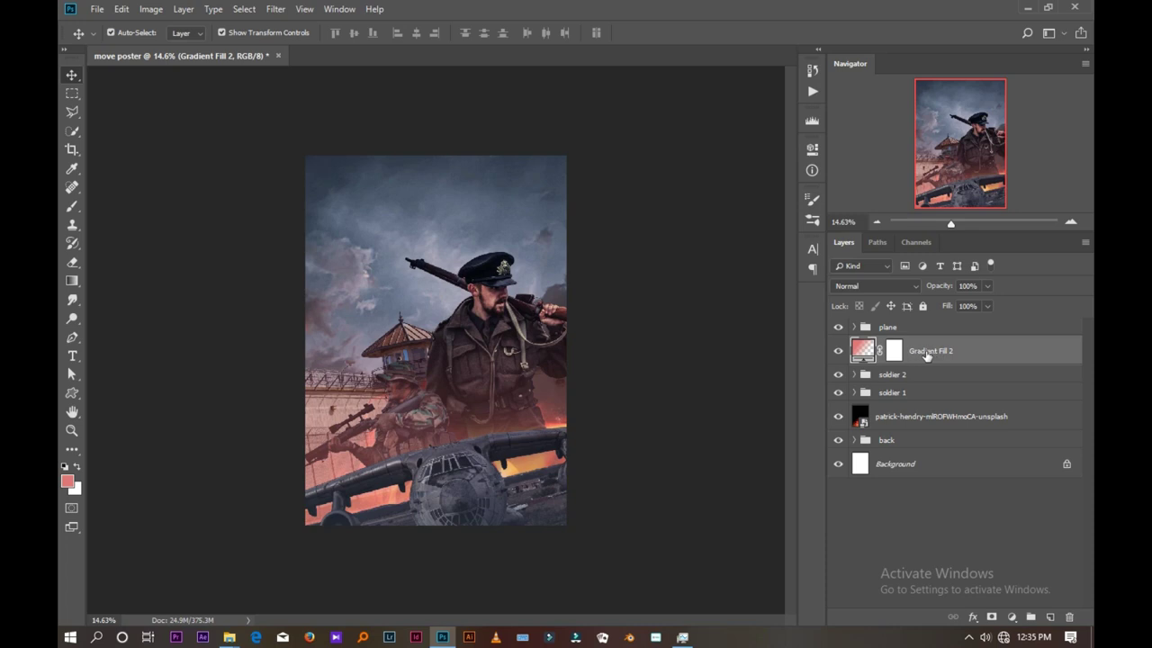
- Place Embedded the marek-piwnicki fire image into the poster
left_click(95, 9)
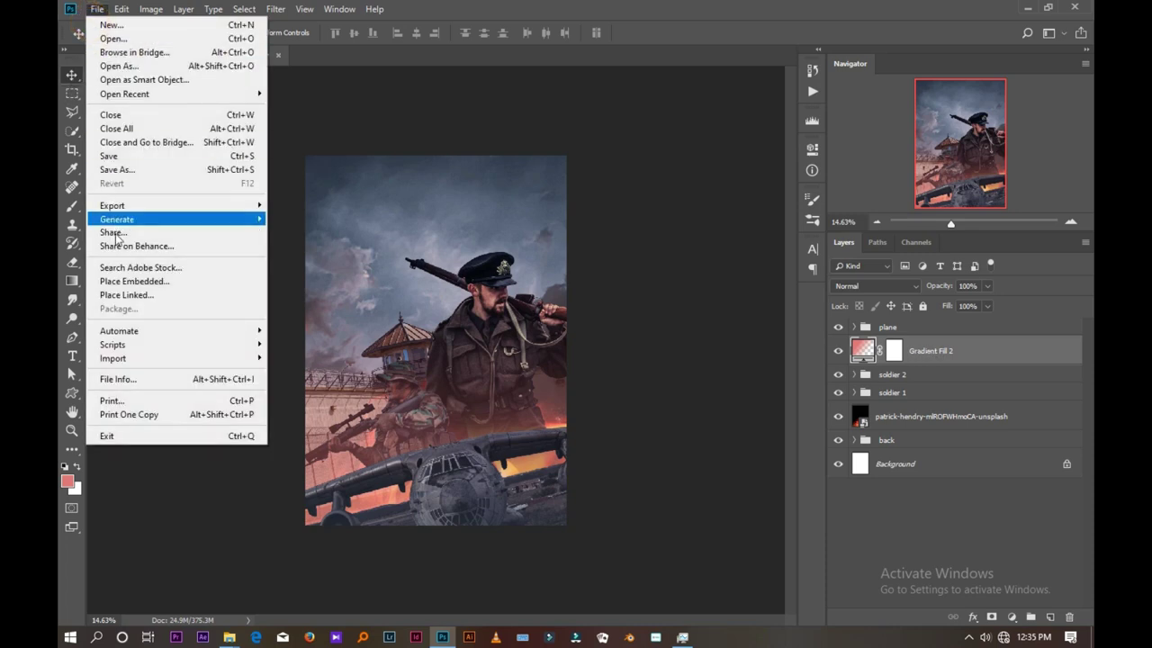
left_click(127, 282)
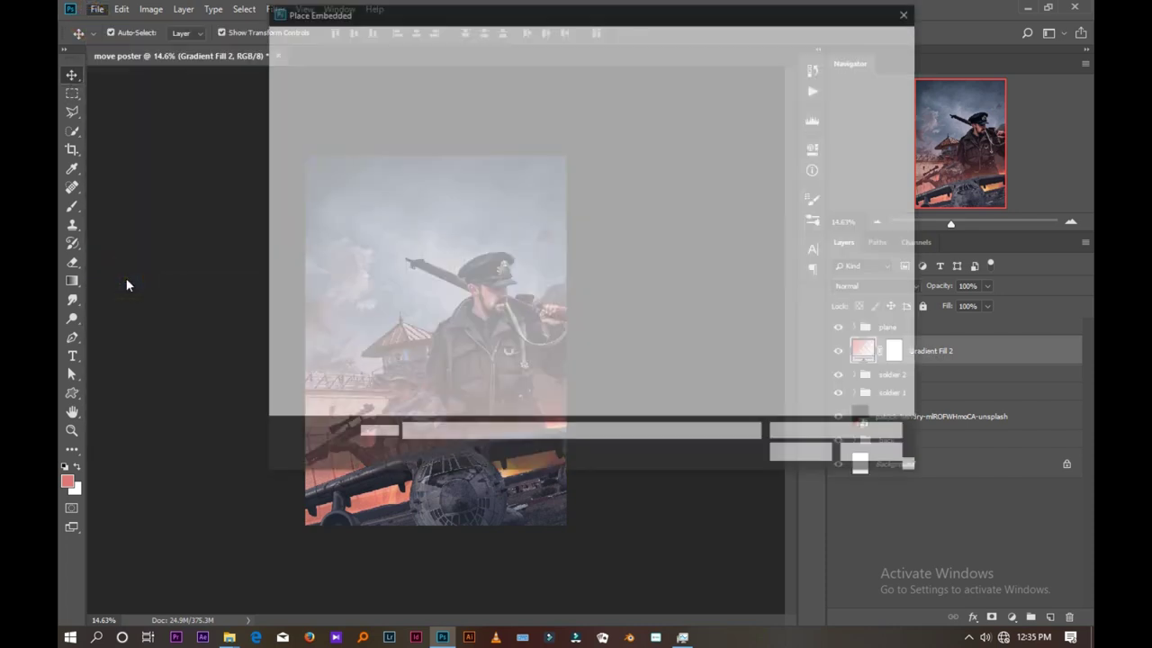
scroll(385, 295, "down", 5)
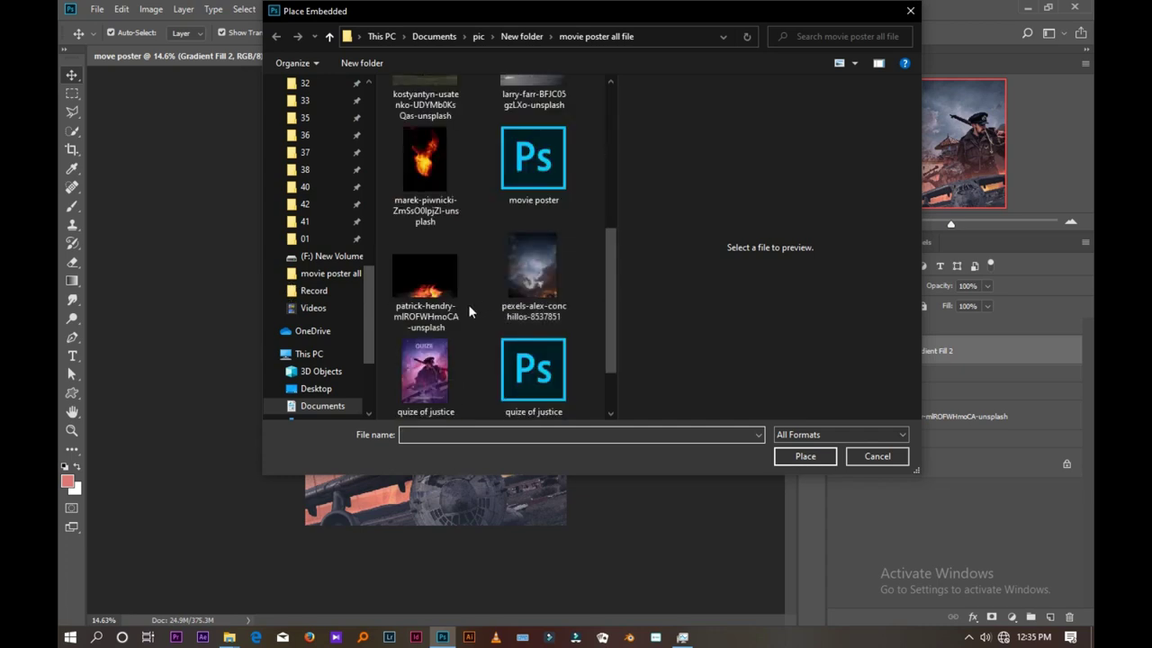
left_click(429, 171)
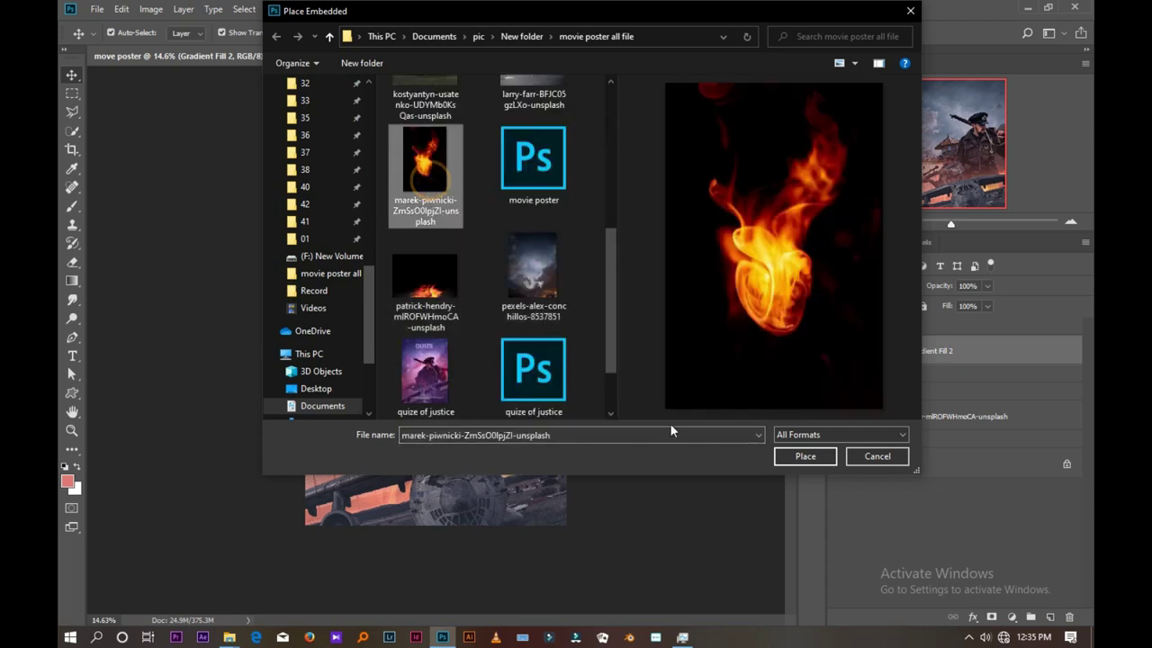
left_click(822, 461)
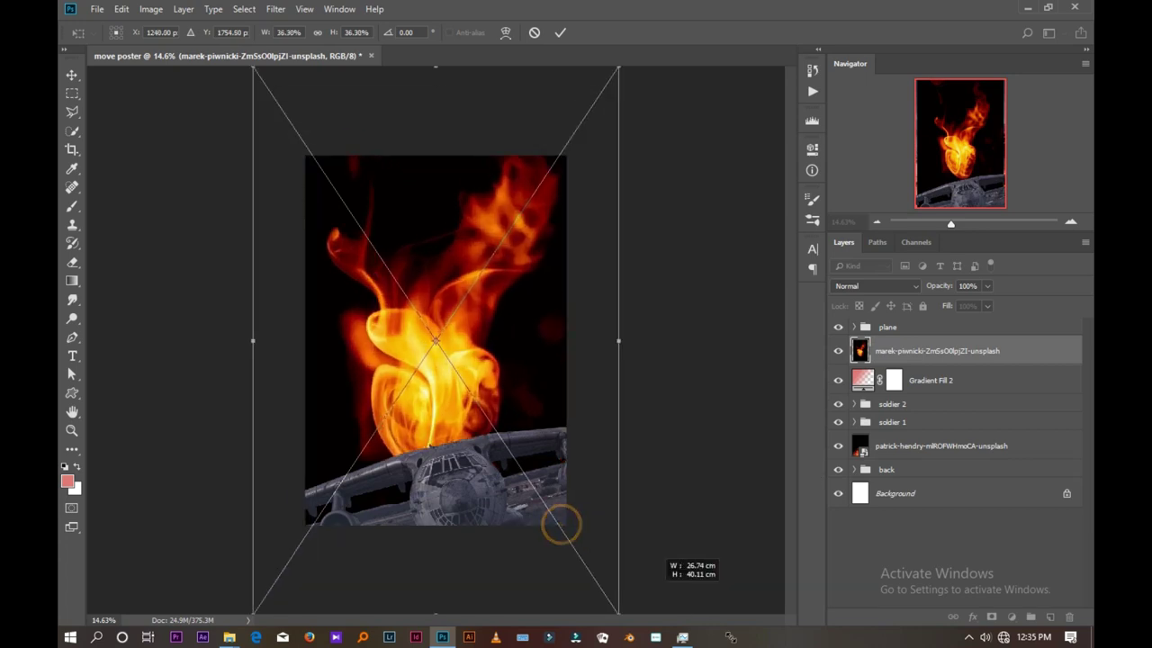
- Scale the fire image to 55.83% and position its flames above the plane
left_click_drag(560, 524, 717, 576)
left_click_drag(492, 290, 514, 396)
left_click_drag(503, 357, 475, 364)
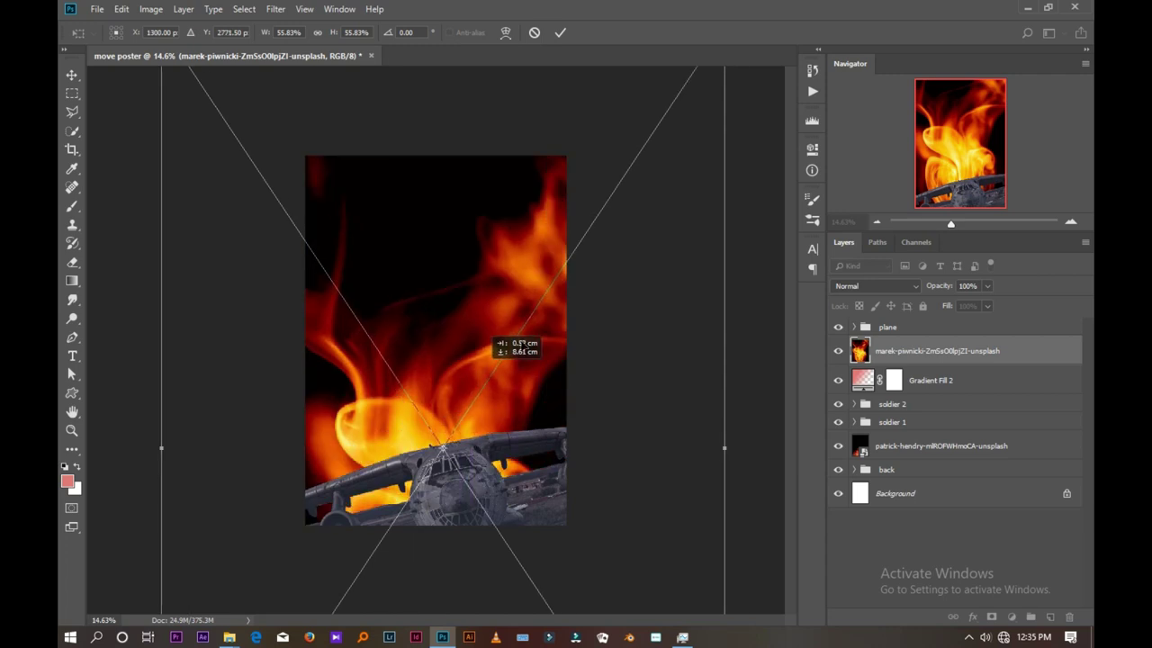
mouse_move(551, 319)
left_mouse_down()
mouse_move(560, 310)
mouse_move(563, 378)
mouse_move(540, 443)
mouse_move(516, 444)
left_mouse_up()
left_click(560, 32)
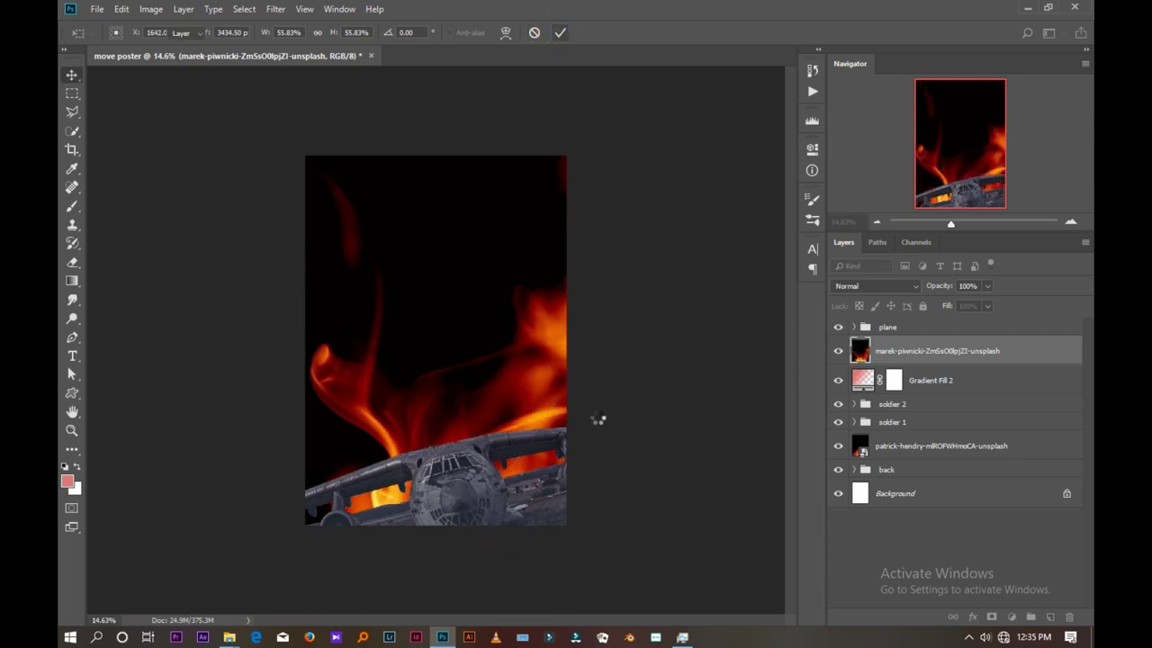
- Set the marek-piwnicki fire layer to Screen, move it down, and scale it to 68.21%
left_click(873, 286)
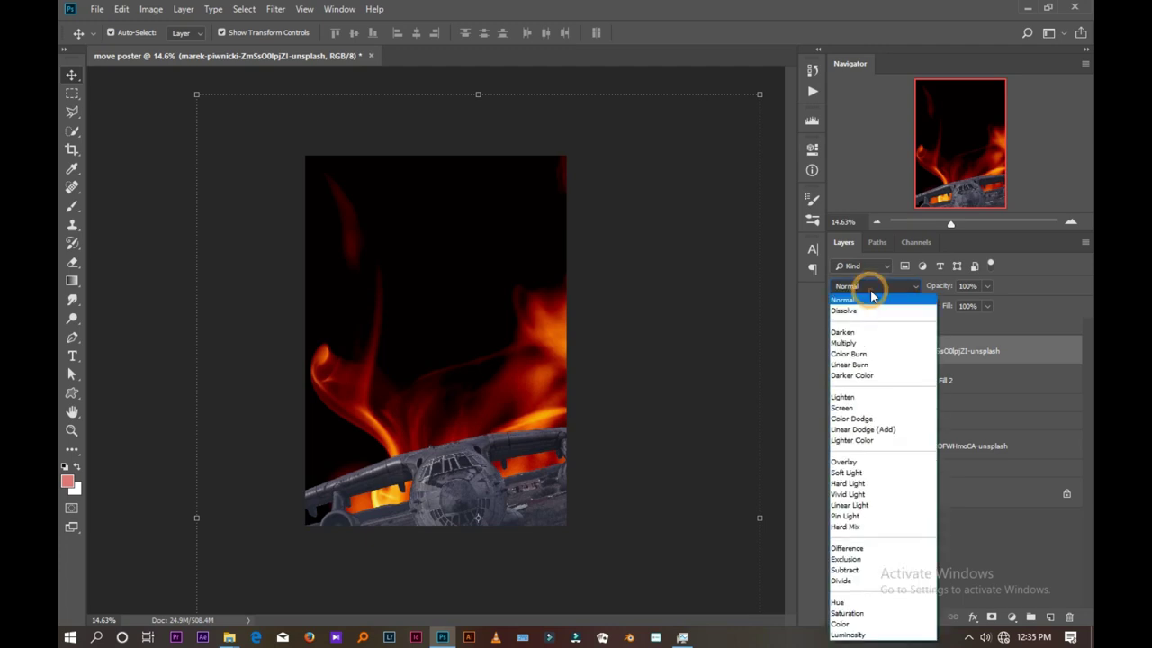
left_click(857, 409)
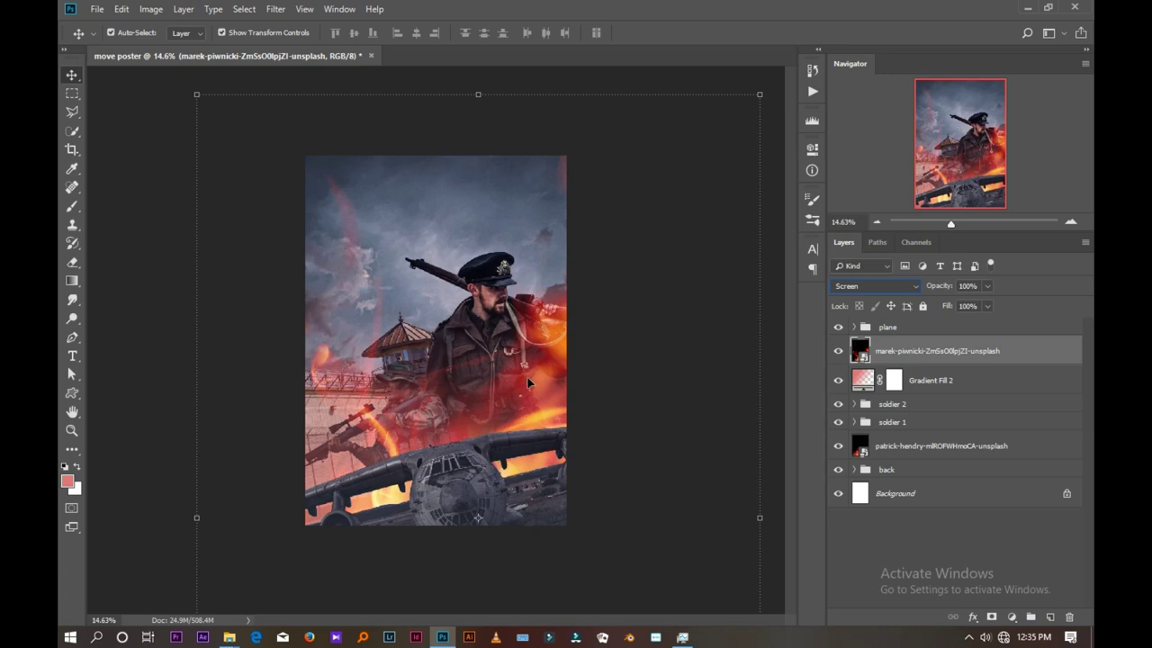
left_click_drag(529, 383, 529, 415)
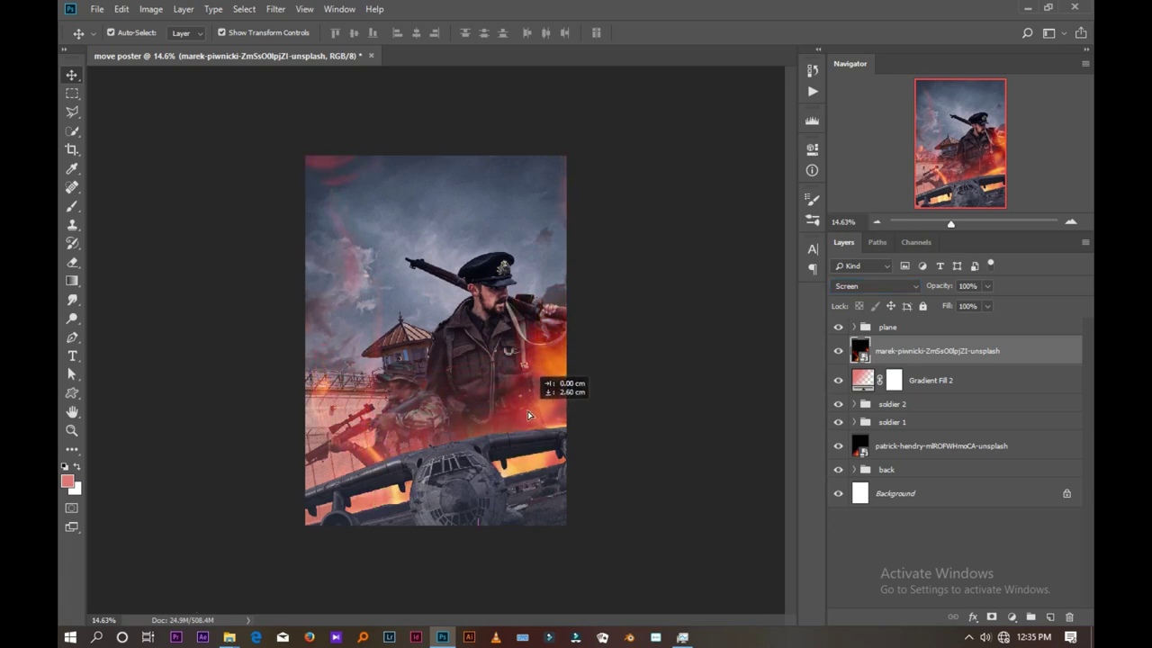
mouse_move(196, 129)
left_mouse_down()
mouse_move(551, 342)
mouse_move(567, 411)
left_mouse_up()
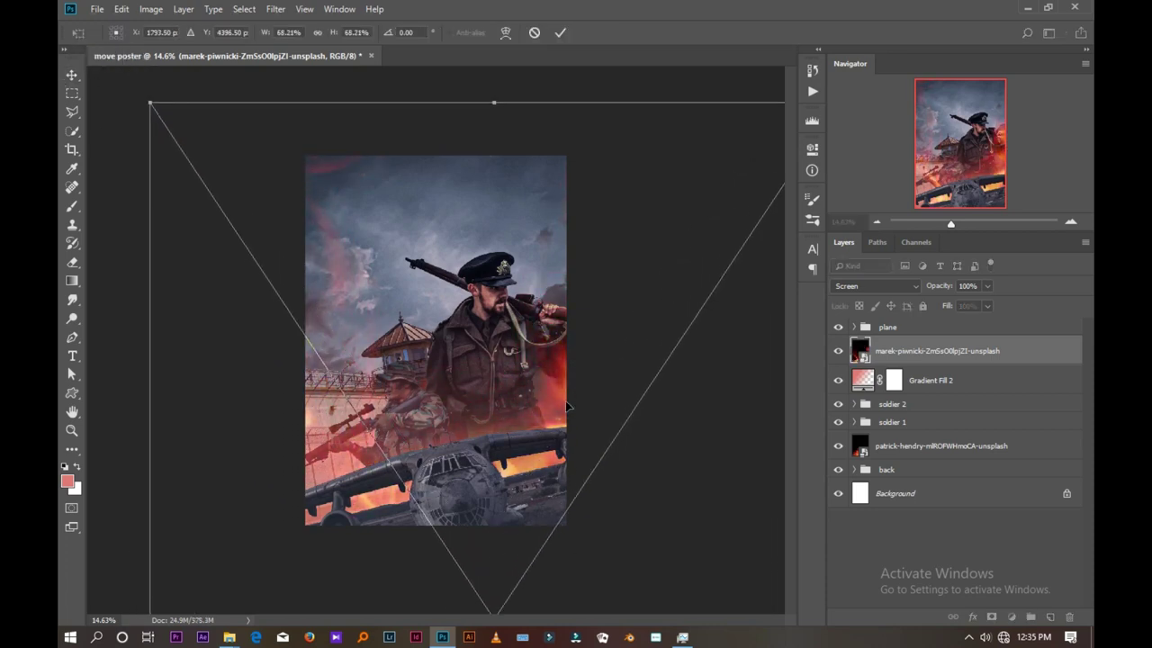
left_click(560, 32)
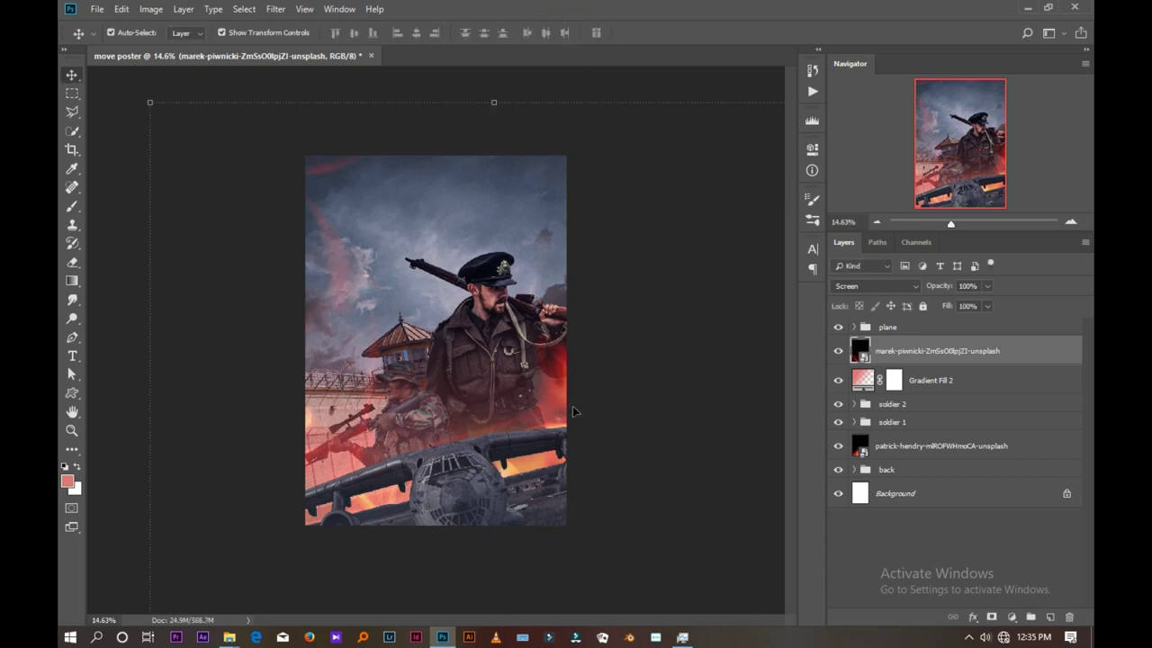
key("ctrl+plus")
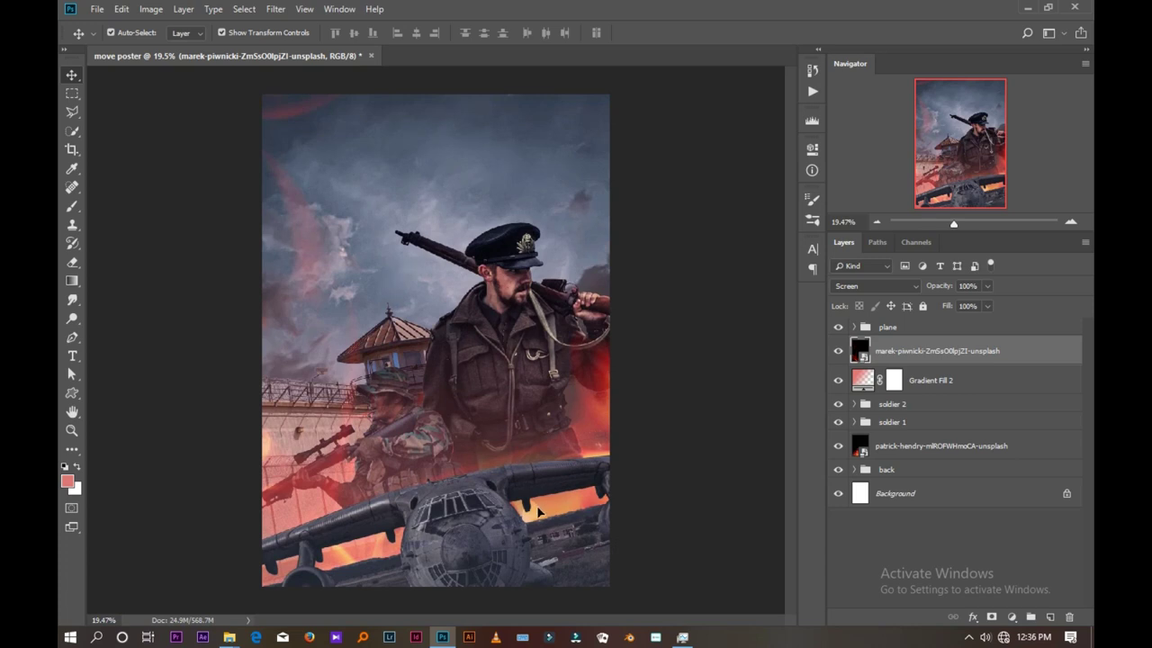
key("ctrl+minus")
- Nudge the plane group about 0.37 cm right and 0.69 cm down
left_click(475, 494)
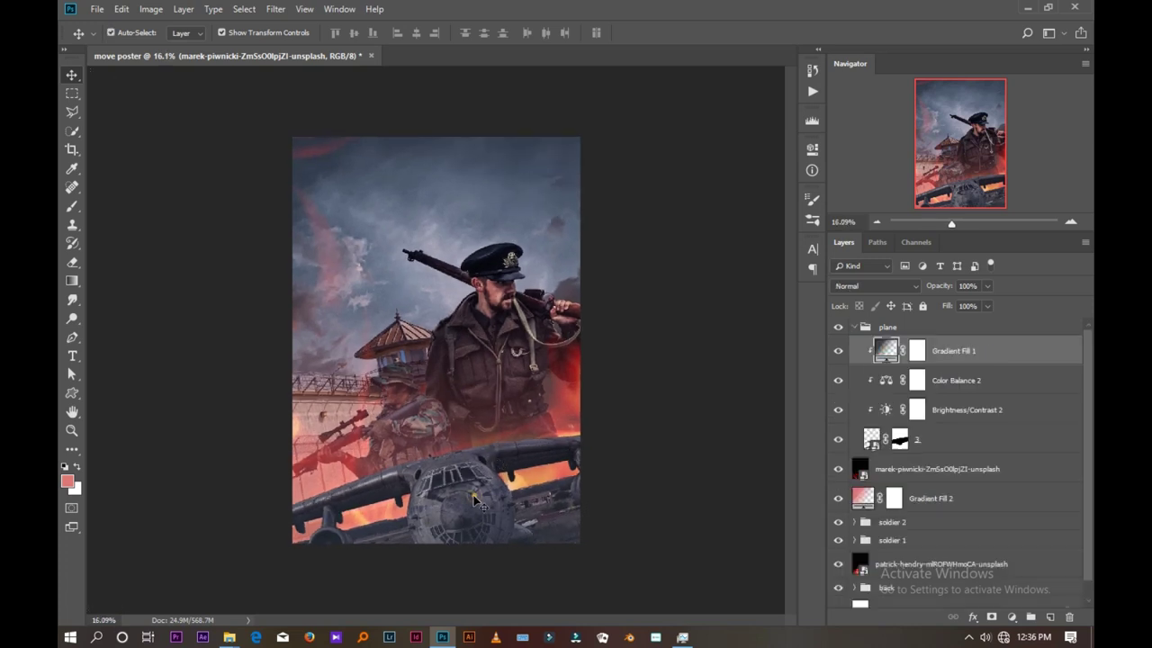
double_click(889, 354)
left_click(1006, 130)
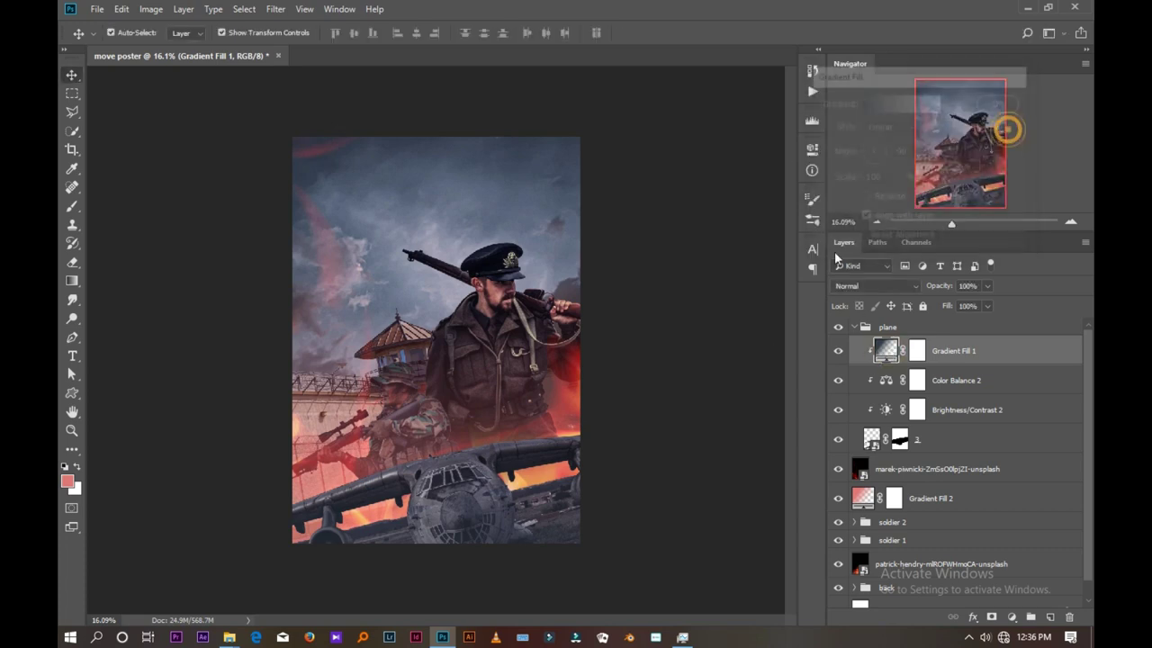
left_click(854, 327)
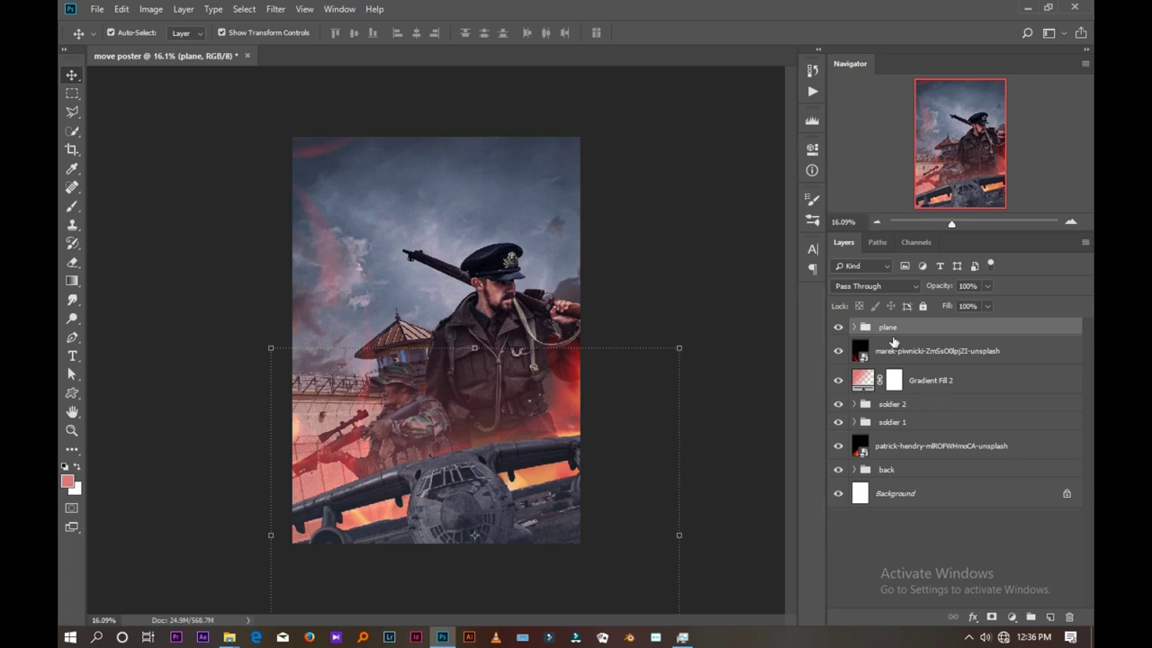
left_click_drag(496, 502, 502, 500)
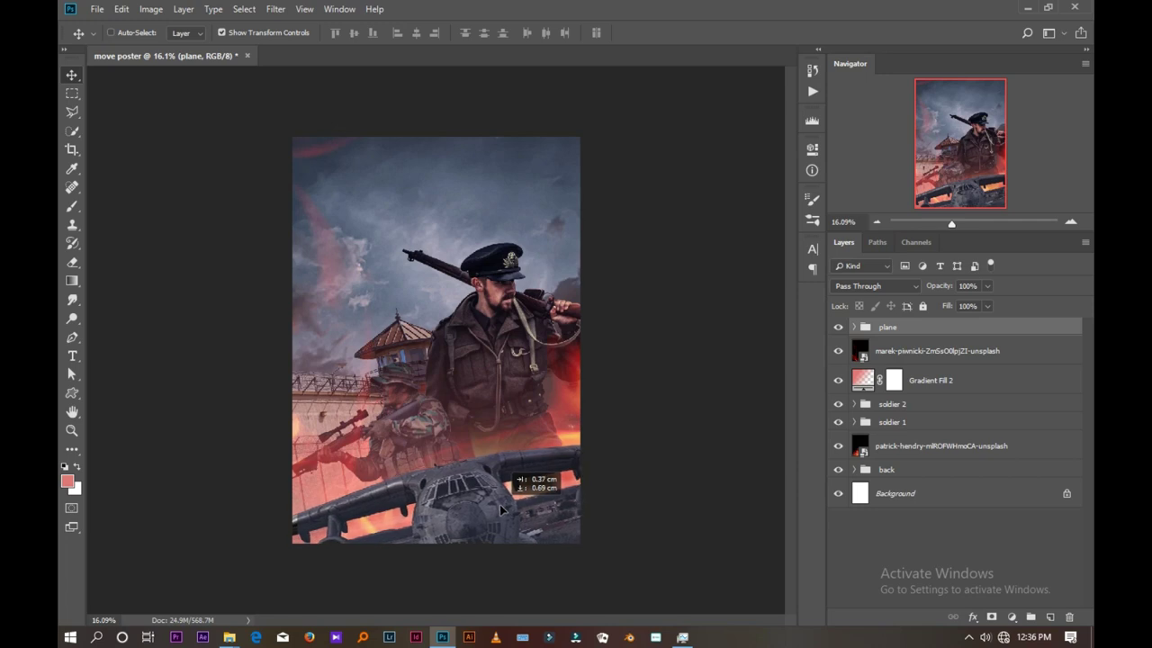
left_click(686, 504)
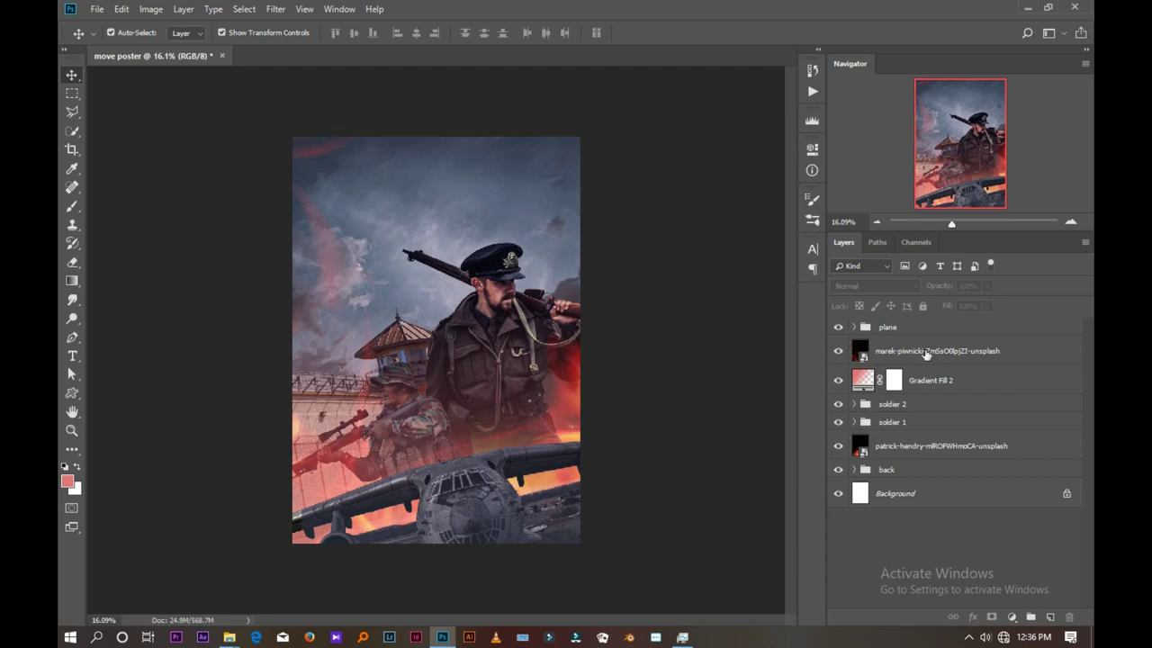
- Add a new layer below the soldier groups and choose the Soft Round brush
left_click(913, 444)
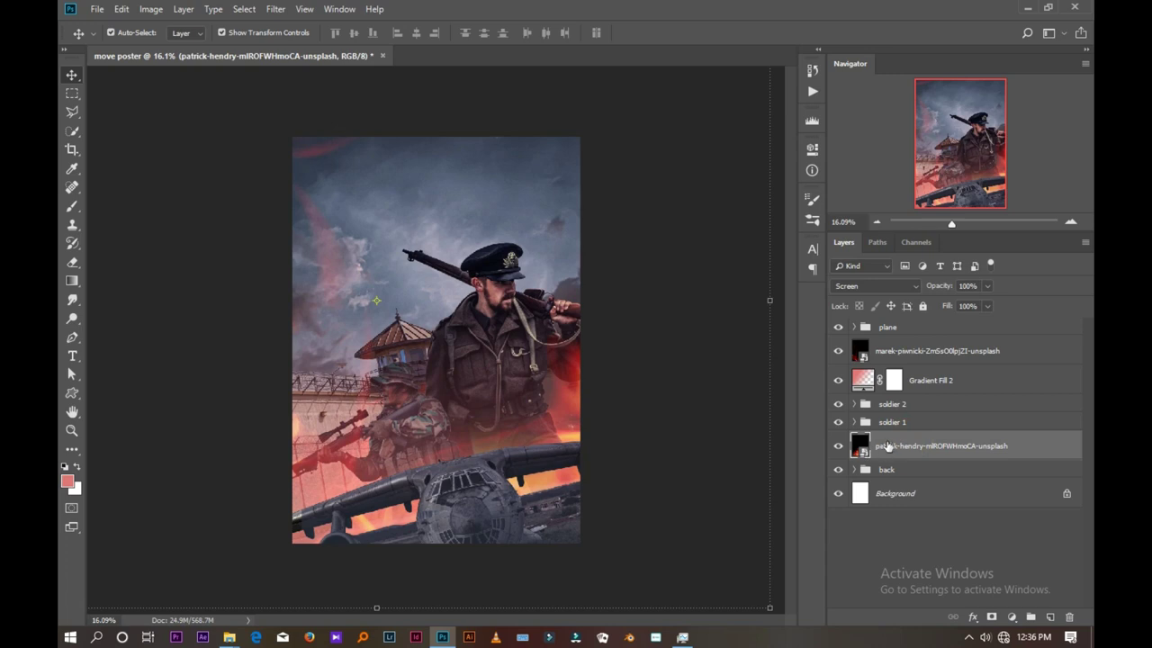
left_click(839, 448)
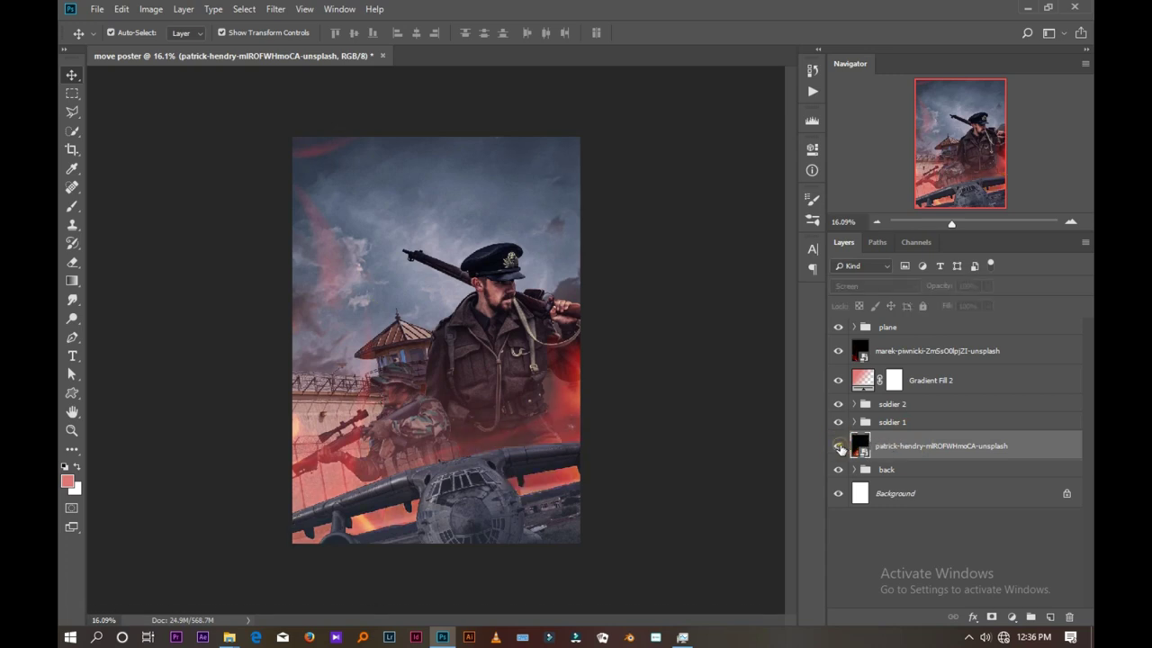
left_click(1049, 616)
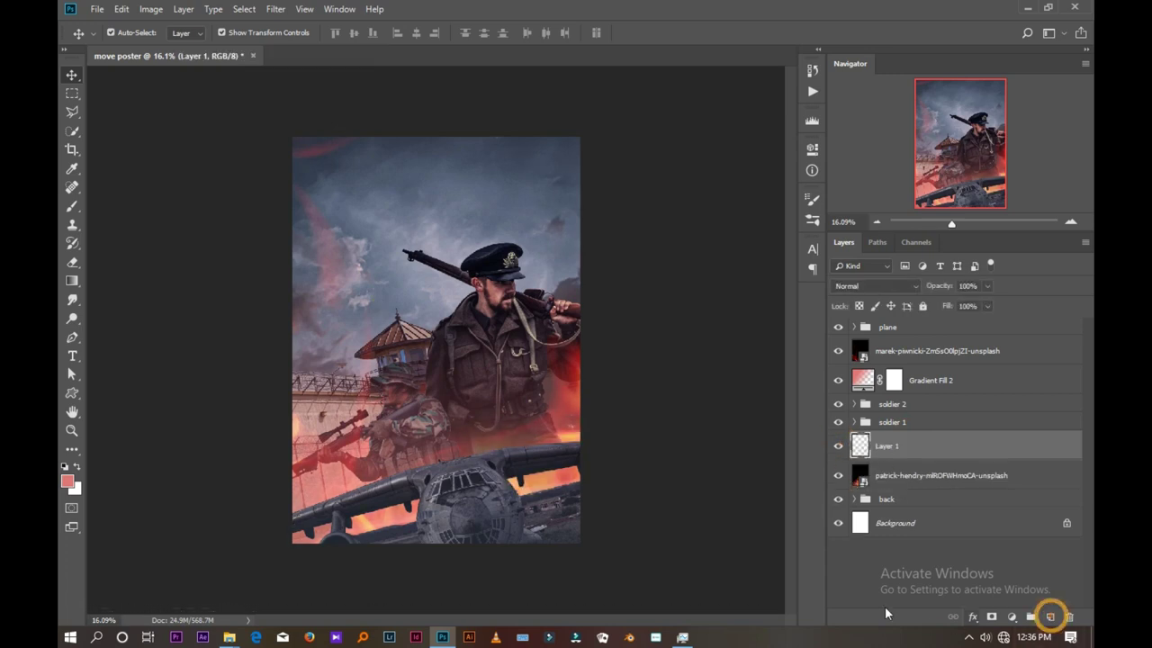
left_click(71, 206)
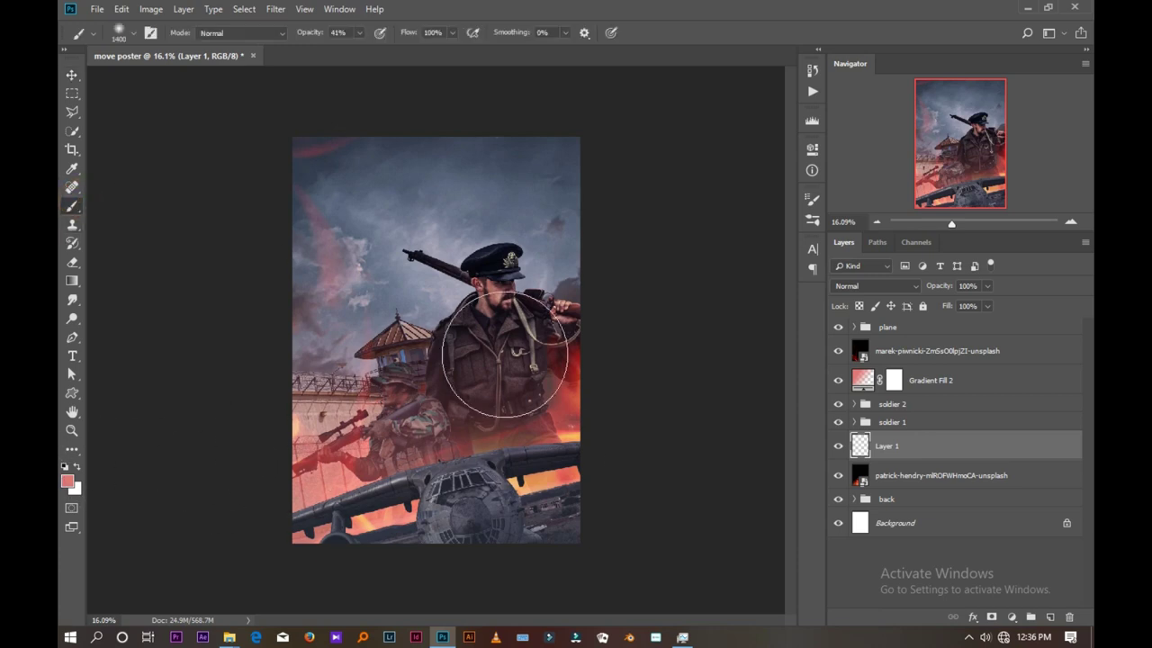
left_click(136, 34)
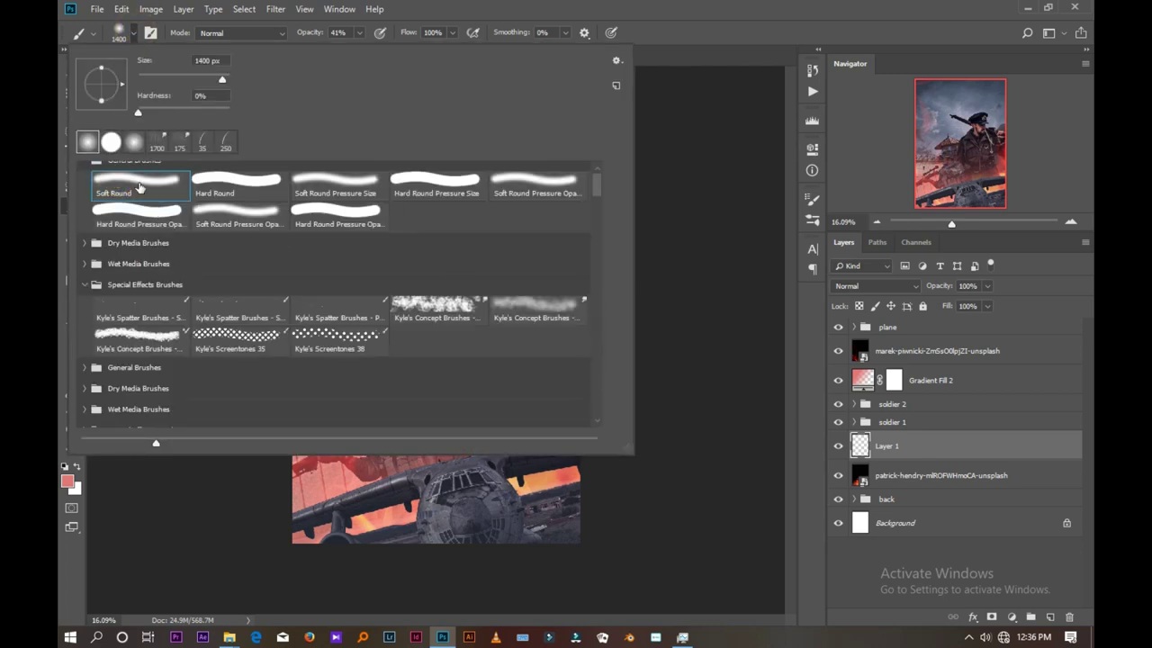
double_click(138, 181)
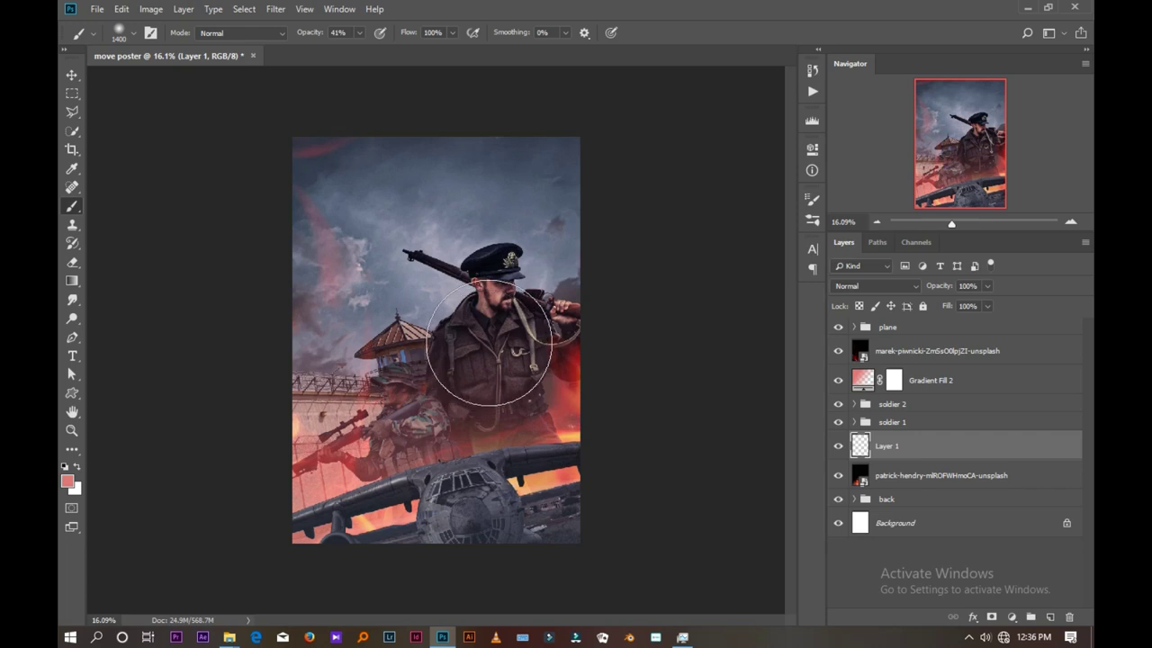
- Paint a salmon-red glow around the officer at 1800 px, 80% opacity, undoing the stray haze
left_click_drag(488, 344, 492, 423)
key("bracketright")
key("bracketright")
key("bracketright")
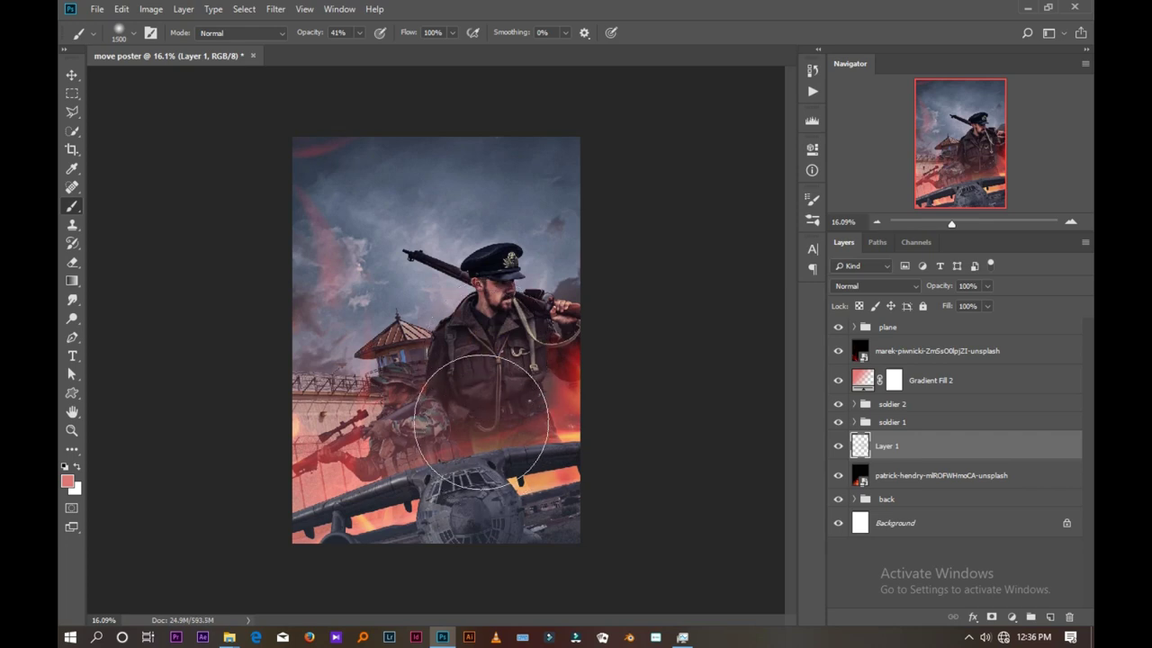
left_click(502, 325)
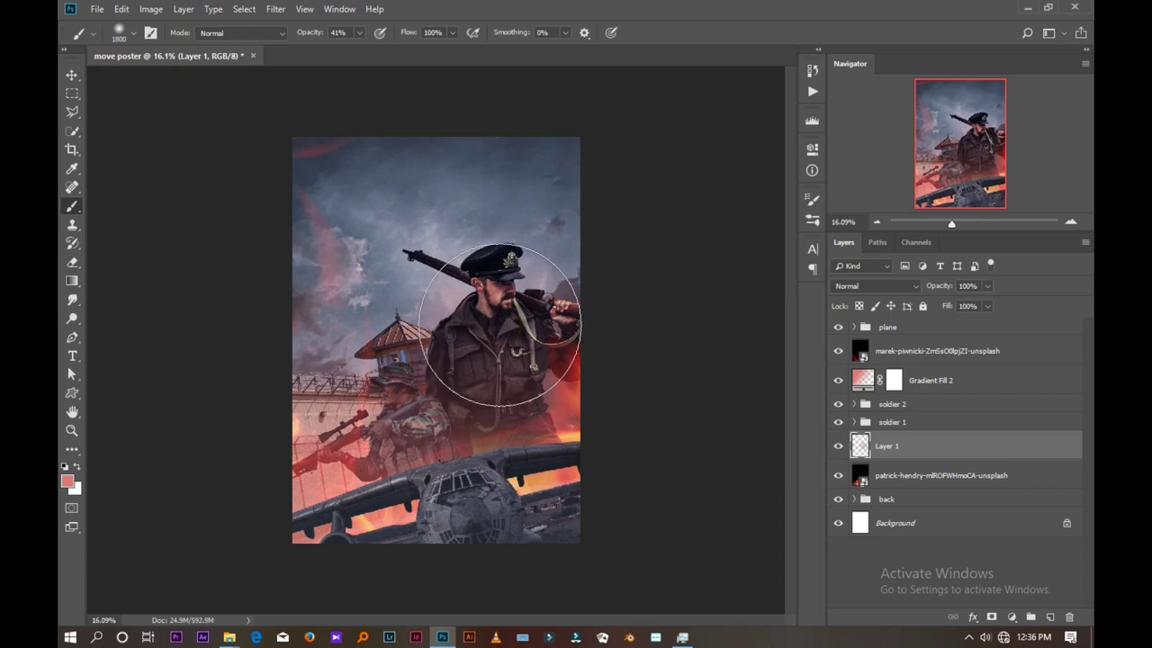
left_click(359, 32)
left_click_drag(360, 48, 385, 48)
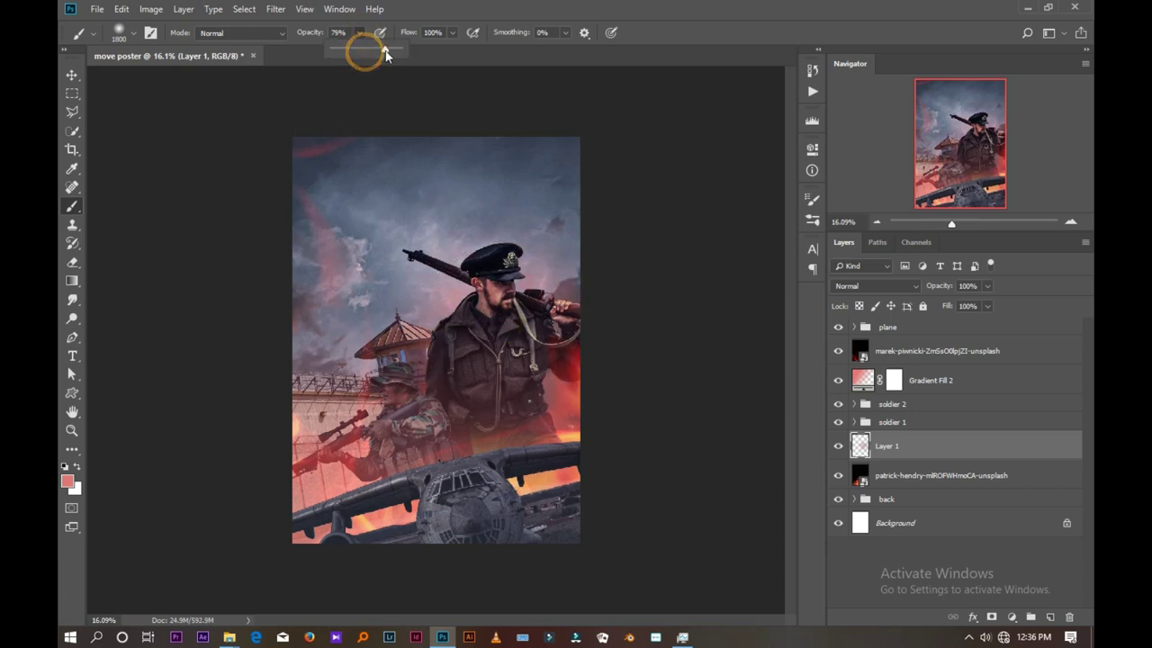
left_click(510, 358)
left_click_drag(476, 360, 398, 468)
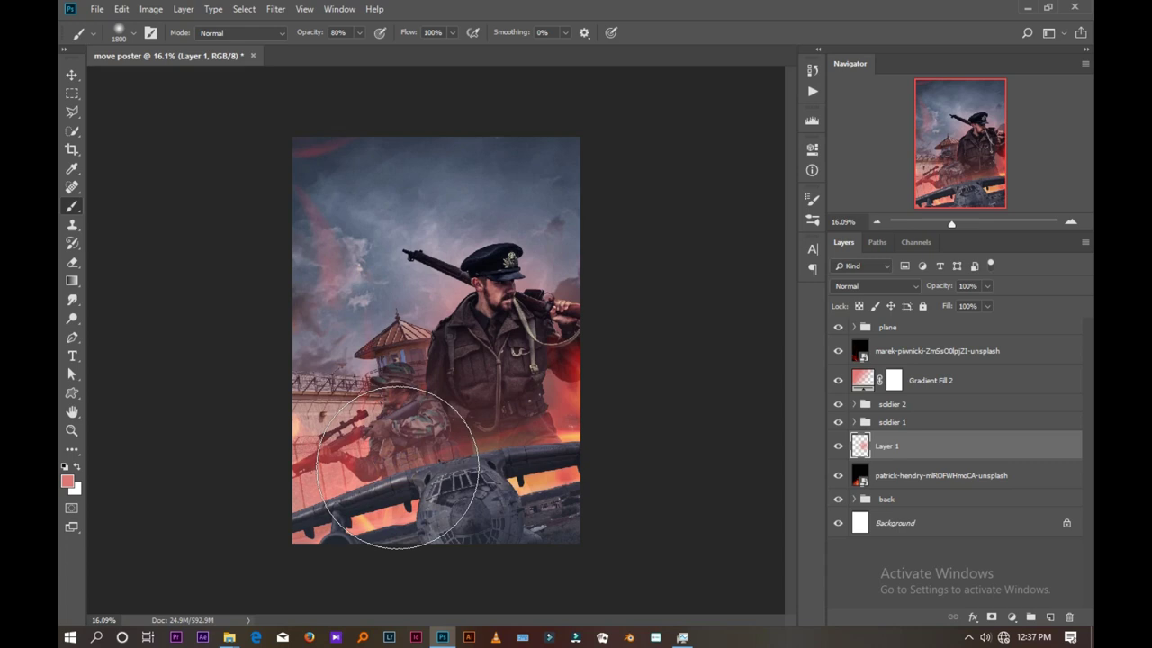
key("ctrl+z")
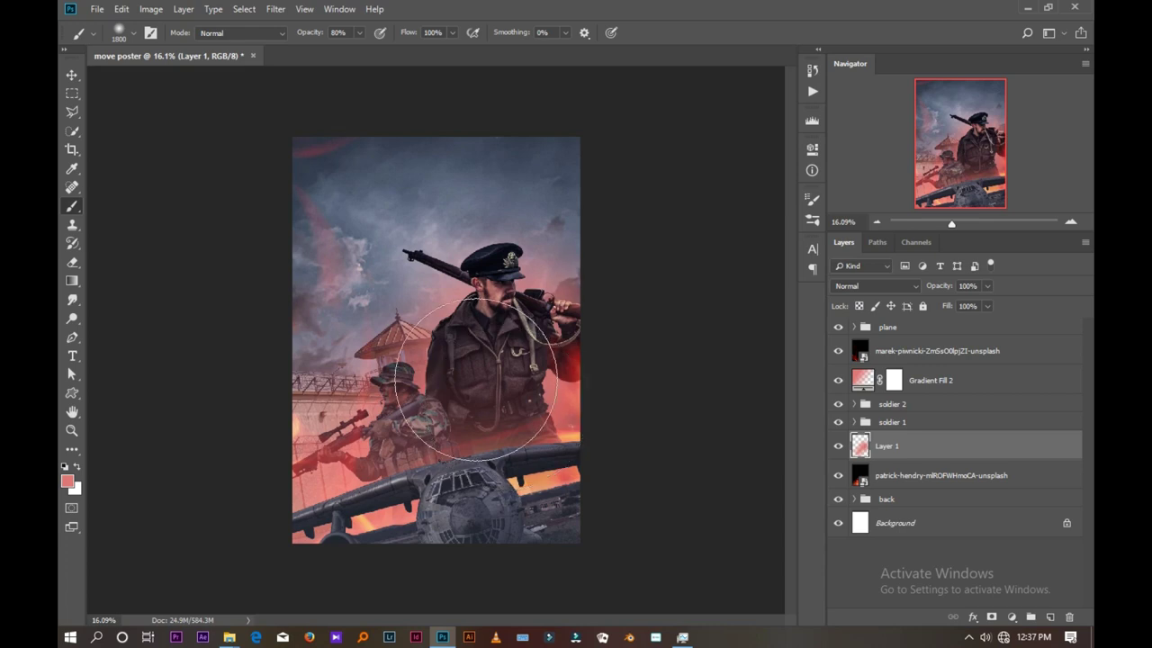
- Set the painted glow layer to Screen and dab more glow with a 1100 px brush
left_click(884, 285)
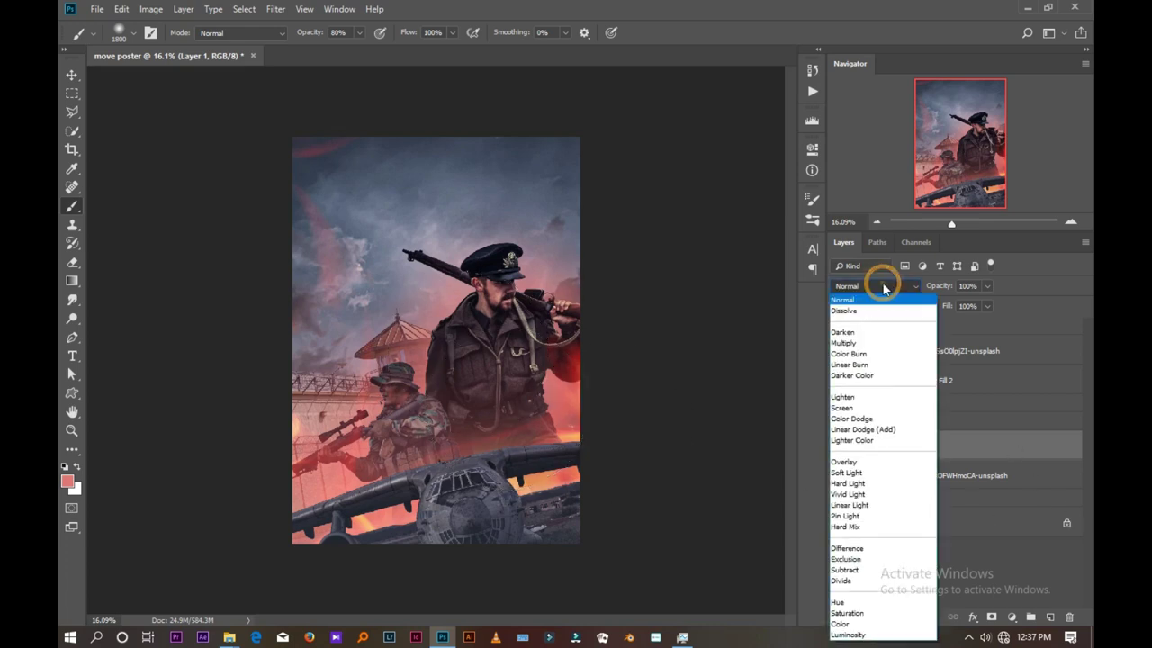
left_click(853, 407)
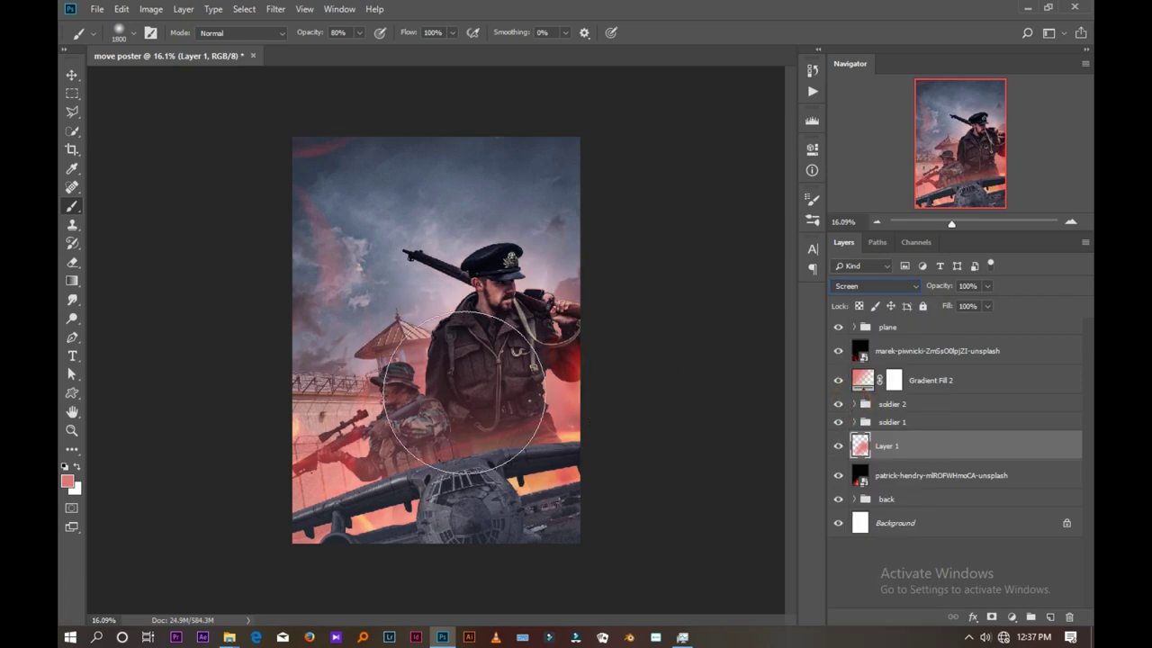
left_click(459, 389)
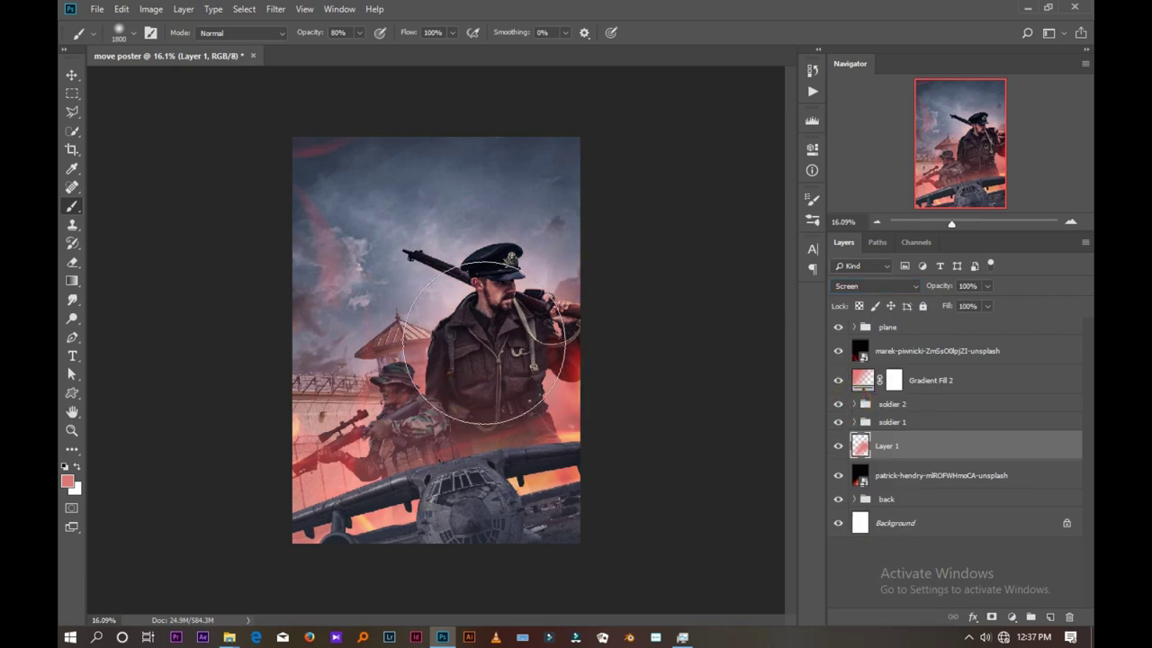
key("bracketleft")
key("bracketleft")
key("bracketleft")
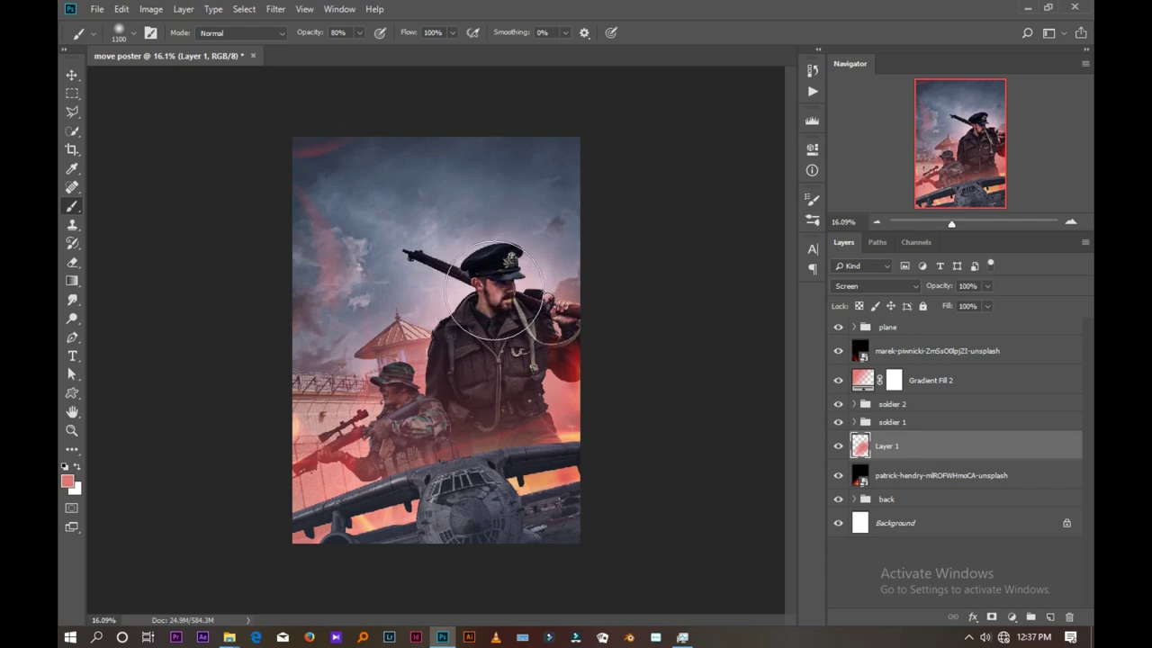
left_click(545, 339)
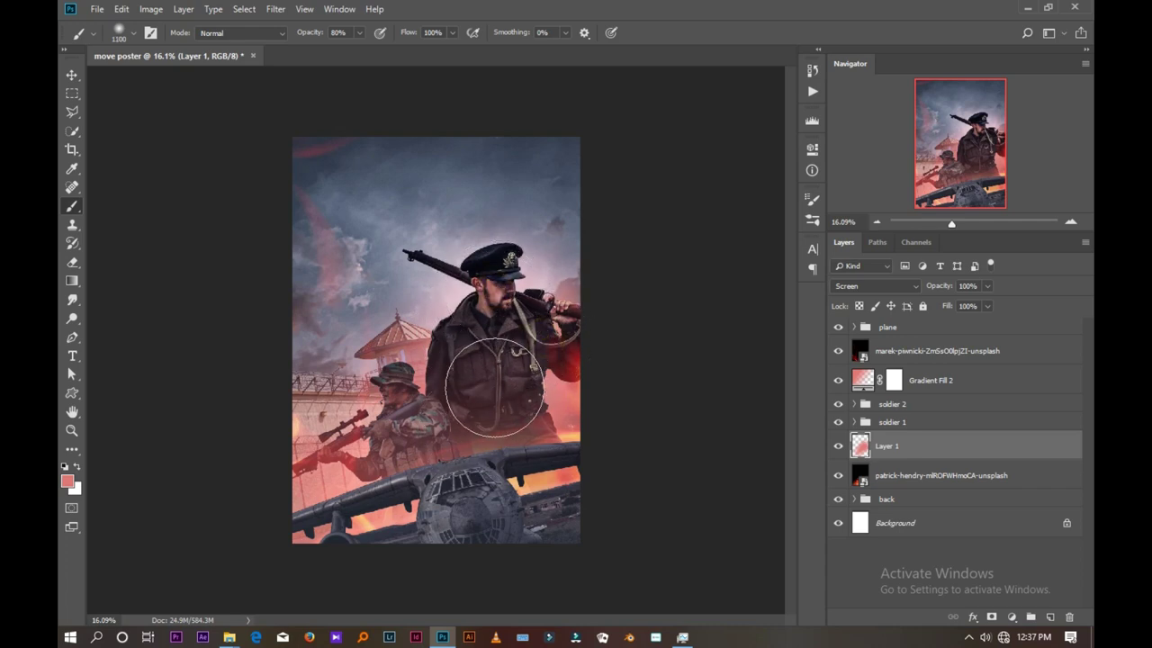
left_click(465, 369)
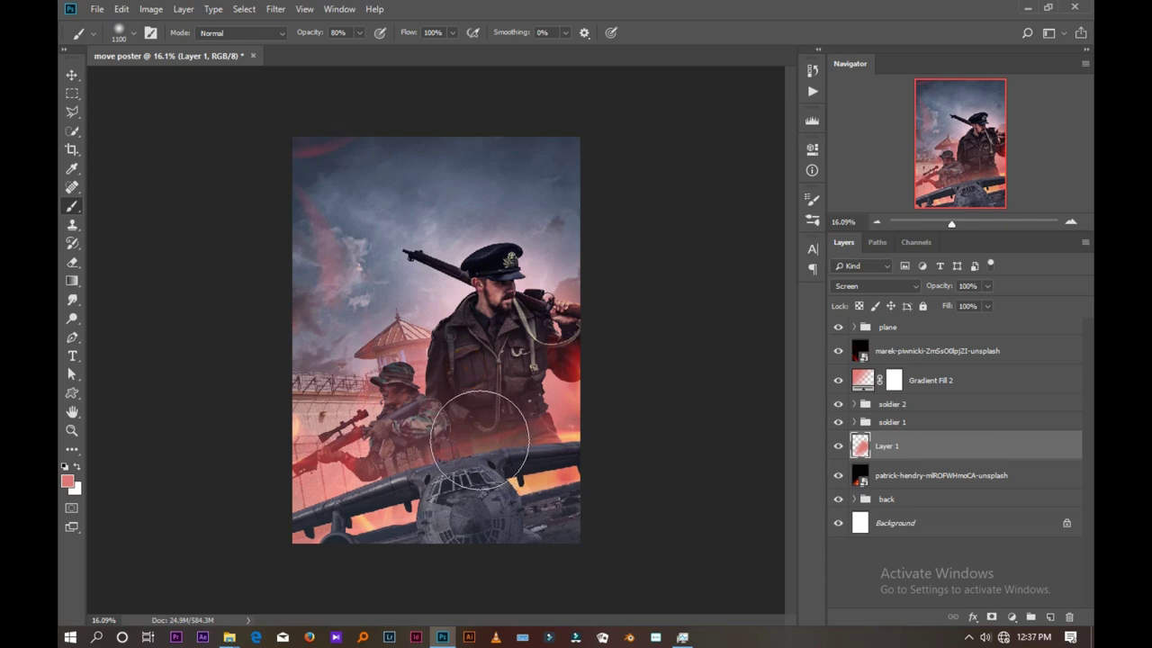
- Compare the glow layer on and off, then add an empty Layer 2 above Layer 1
left_click(836, 454)
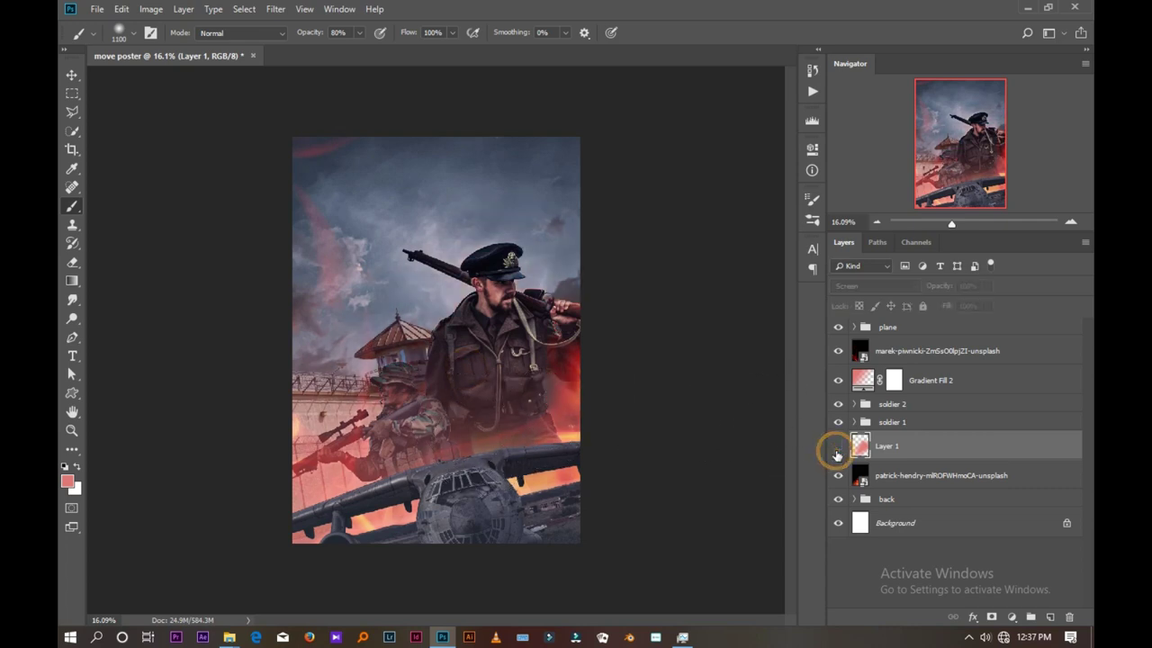
left_click(836, 455)
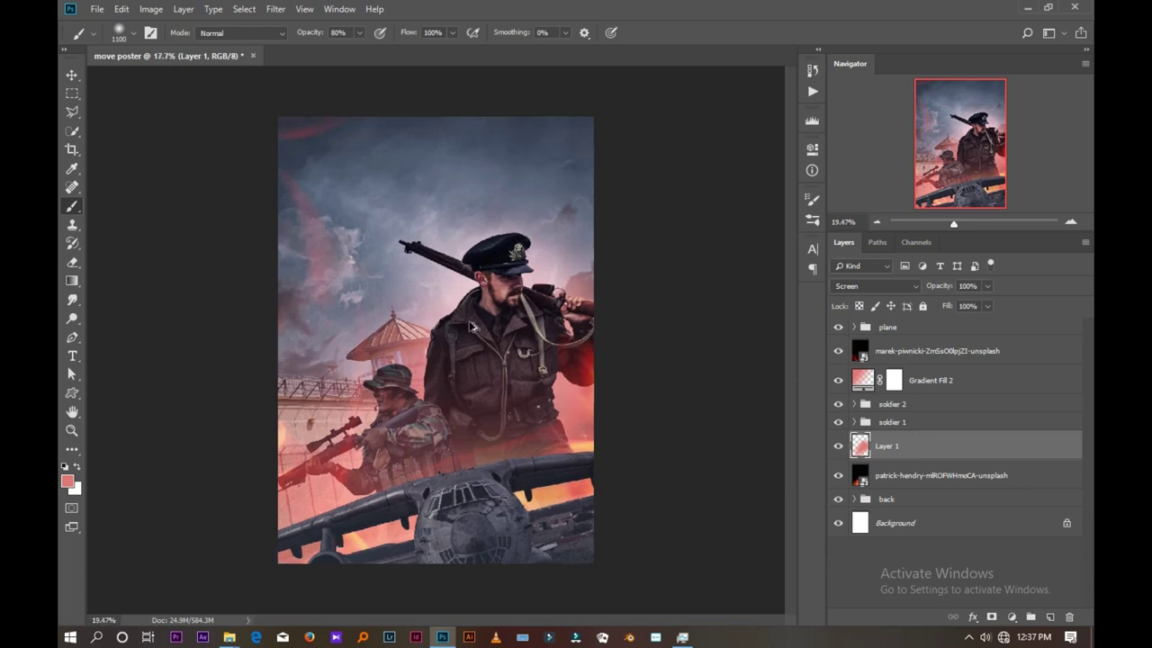
scroll(668, 406, "up", 5)
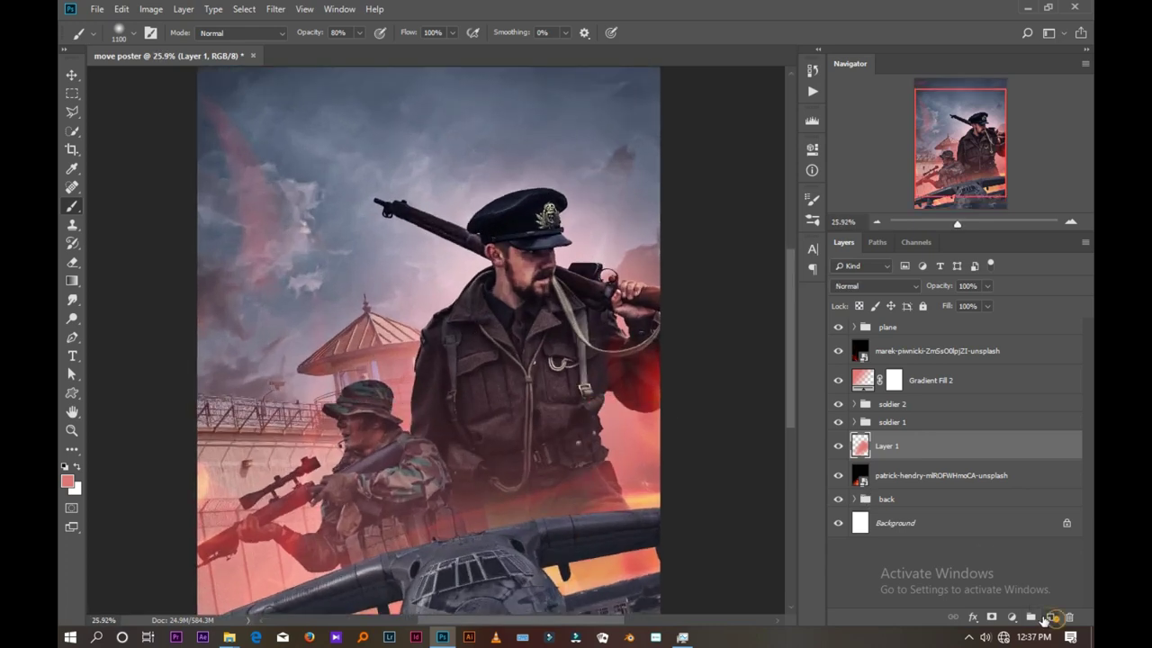
left_click(1047, 618)
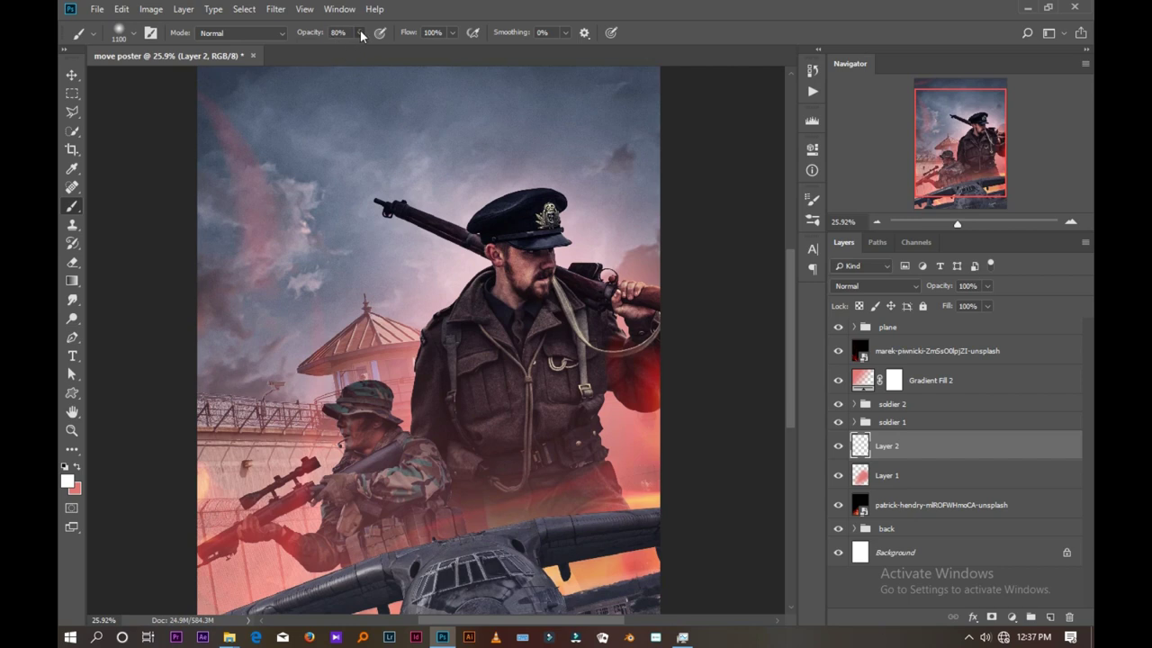
- At 37% brush opacity, dab soft white glow beside the officer's face, coat and chest
left_click(331, 47)
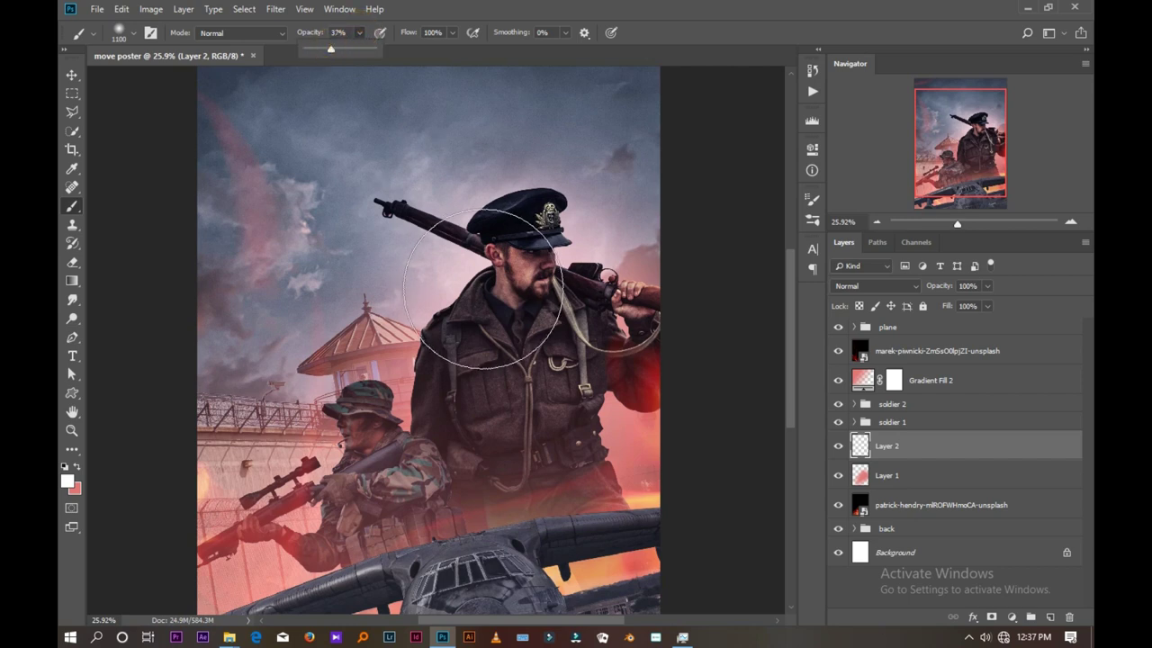
left_click(475, 279)
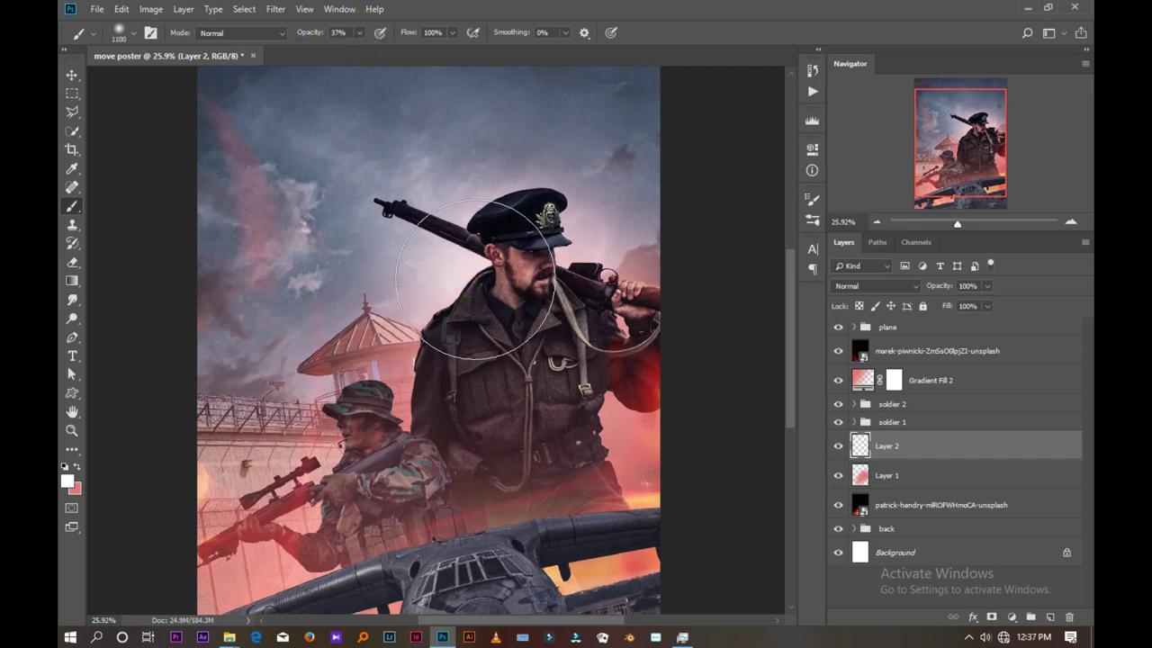
left_click(451, 367)
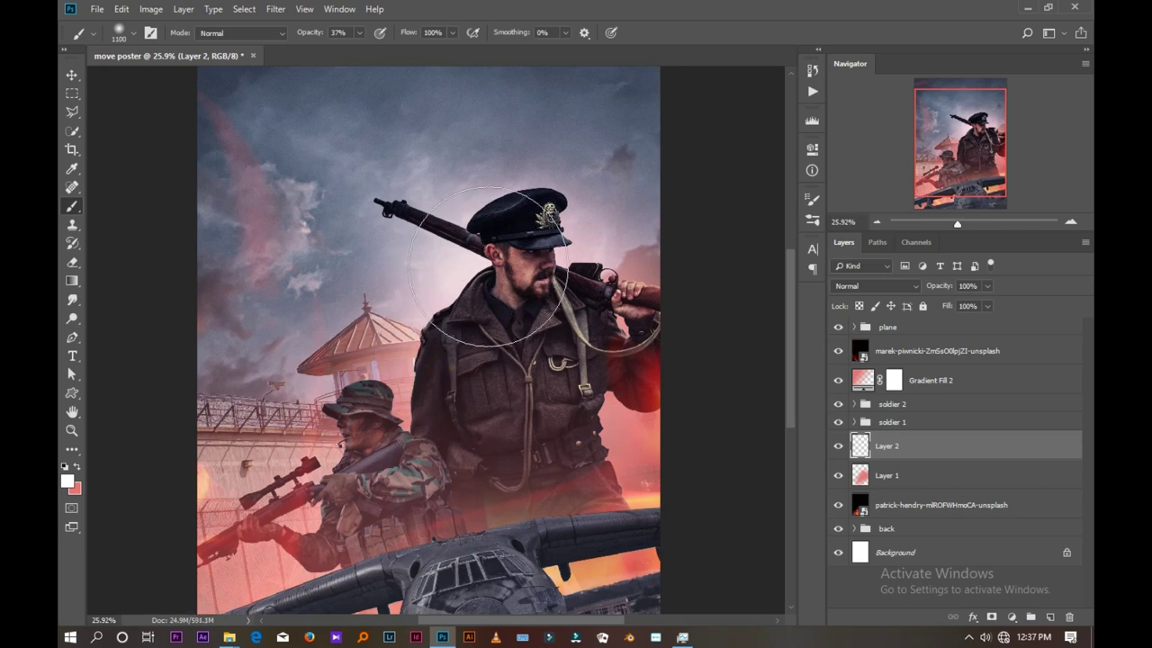
left_click(453, 324)
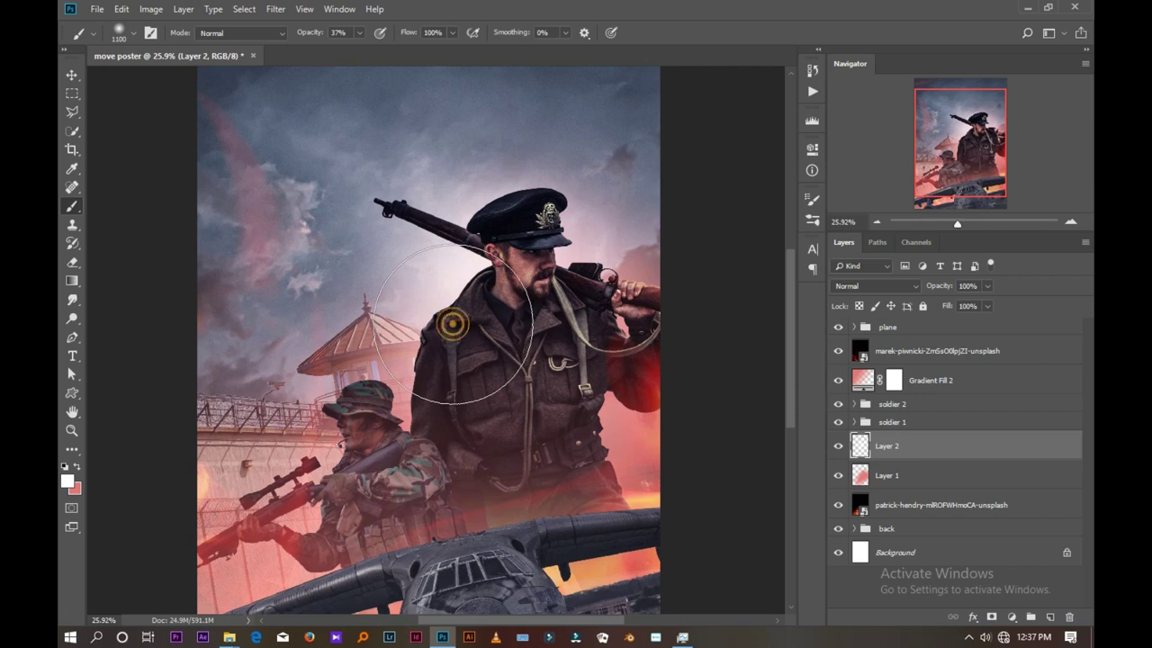
left_click(444, 364)
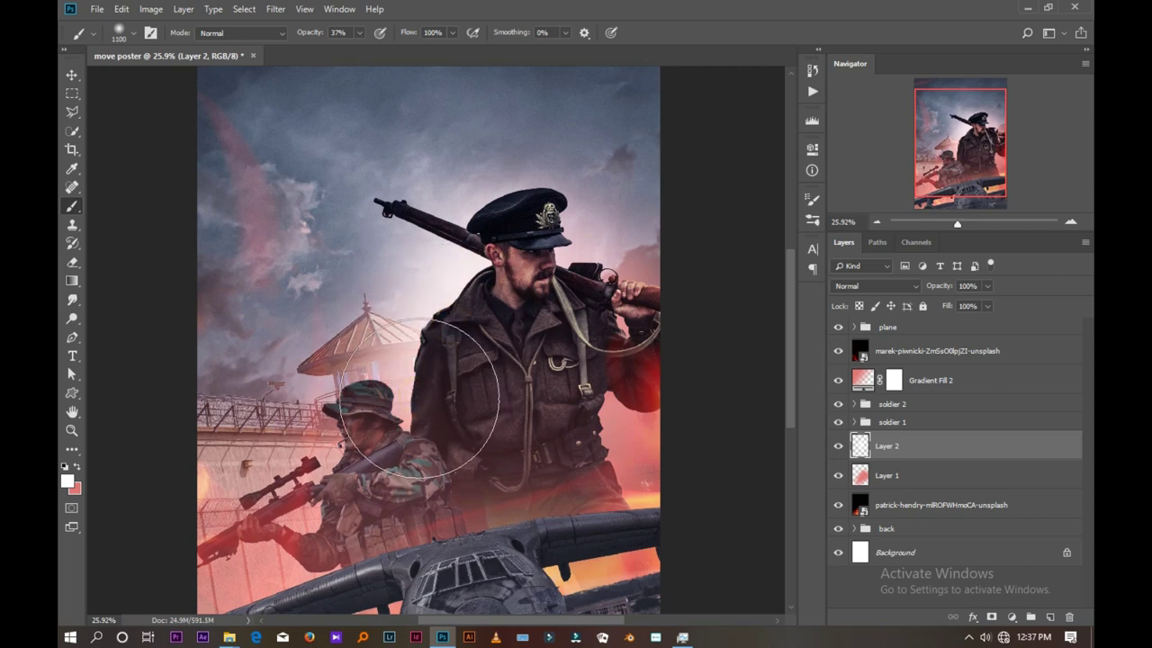
- Compare the poster with and without the glow, then select the plane group
left_click(841, 447)
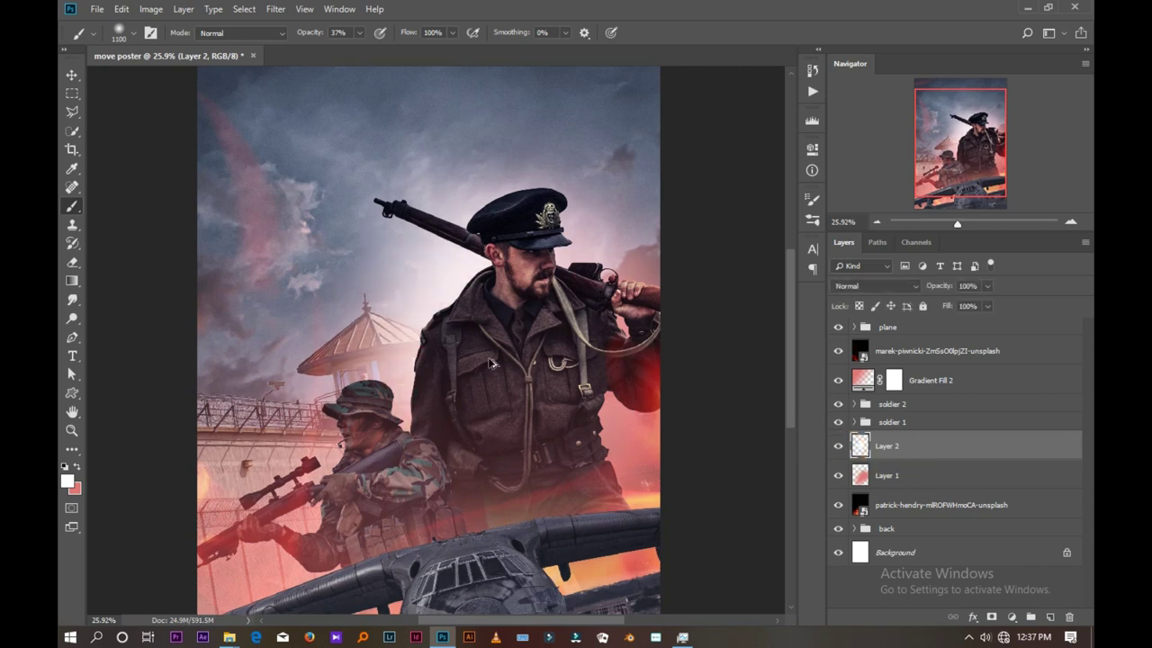
scroll(475, 340, "down", 3)
scroll(475, 340, "up", 1)
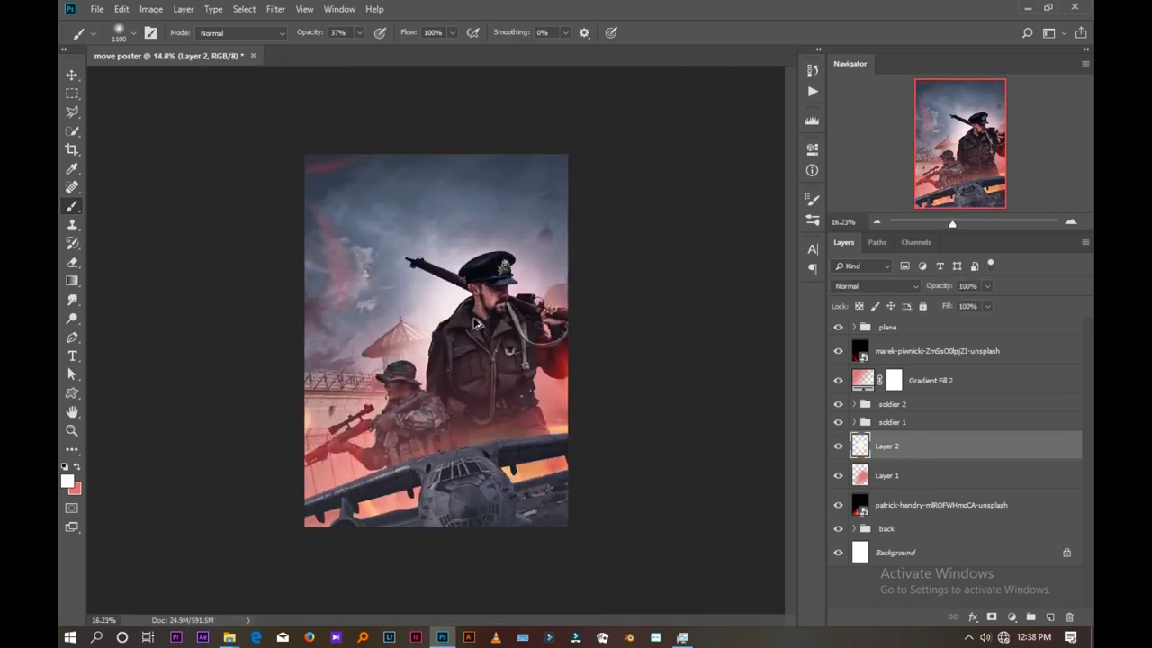
scroll(485, 339, "up", 2)
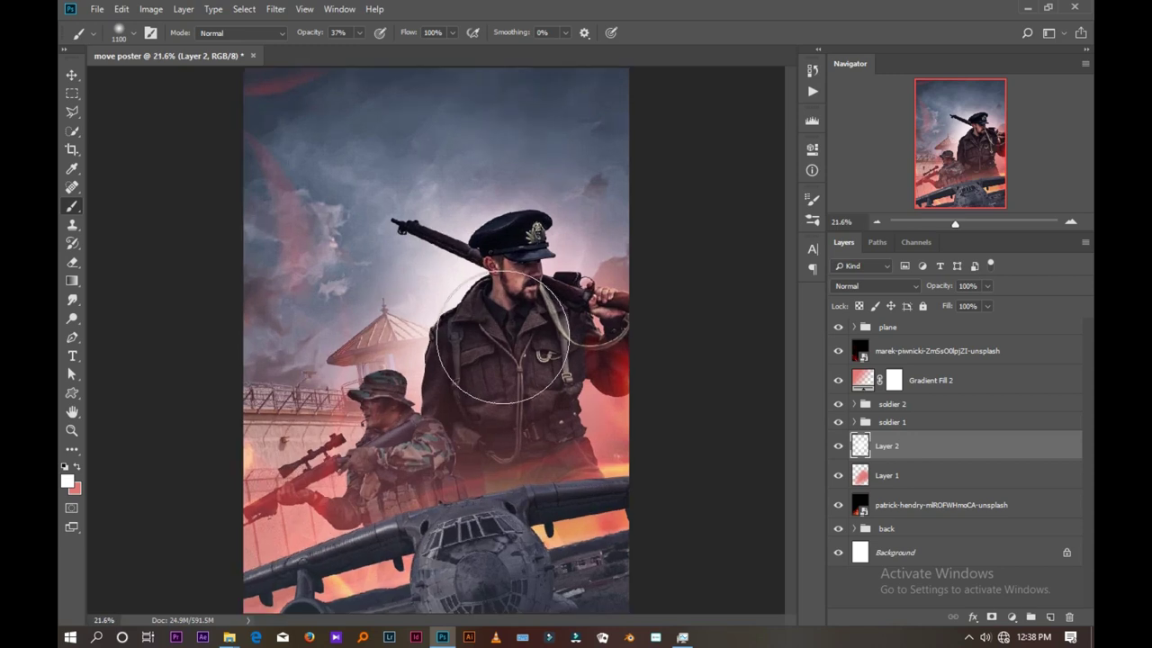
left_click(838, 447)
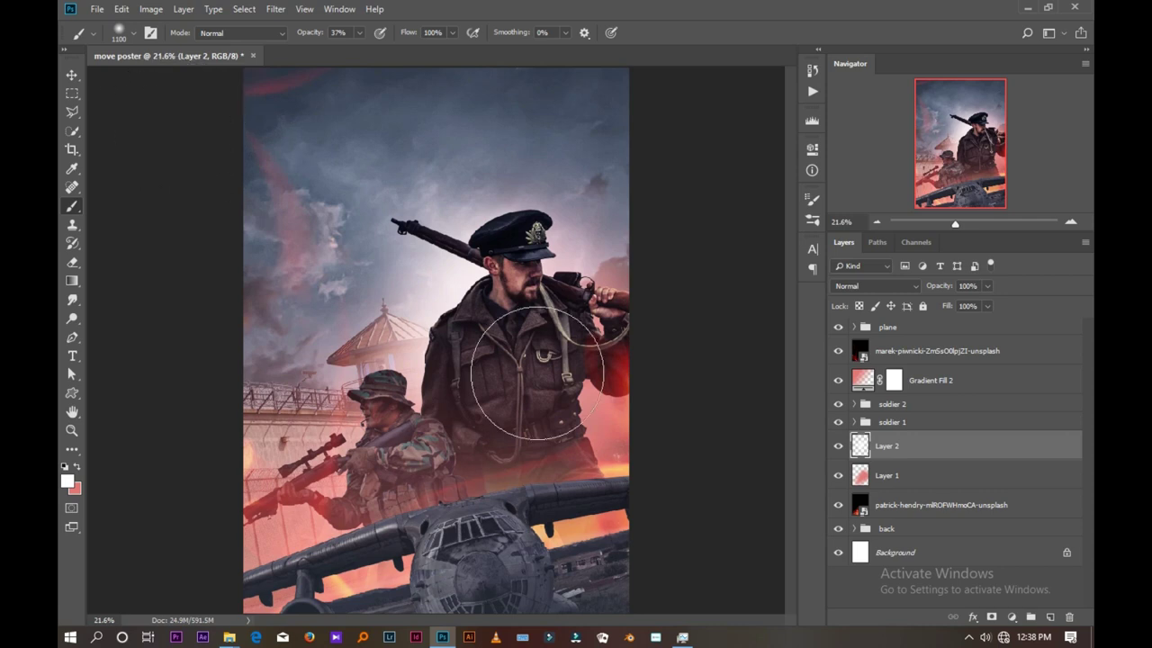
scroll(530, 364, "down", 1)
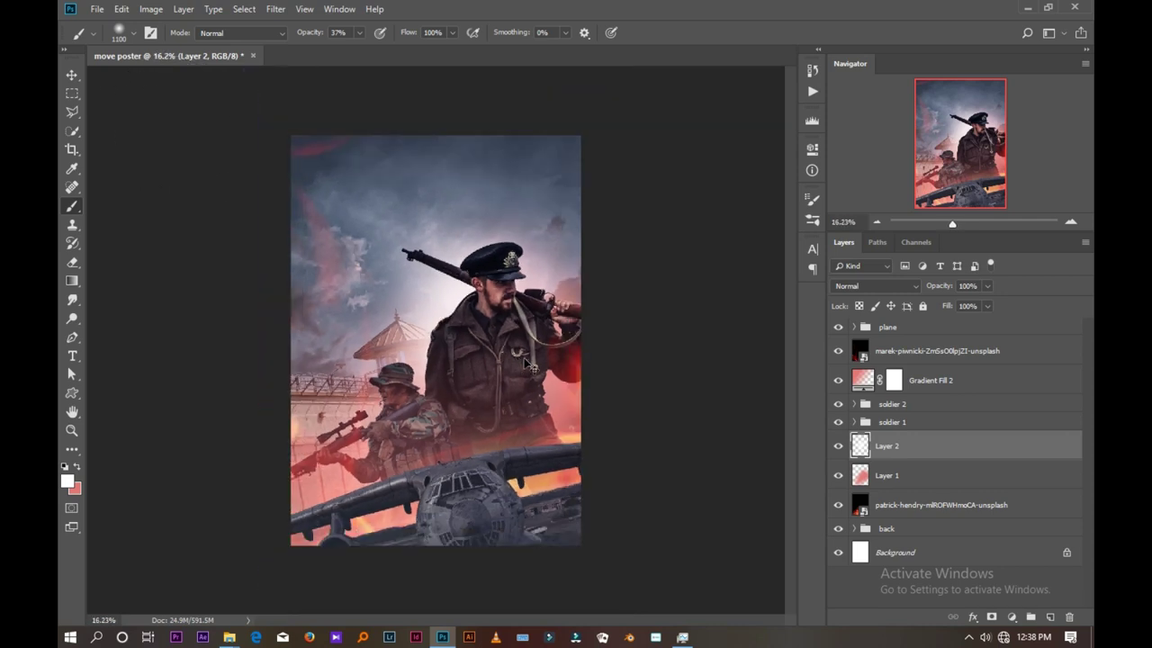
left_click(917, 330)
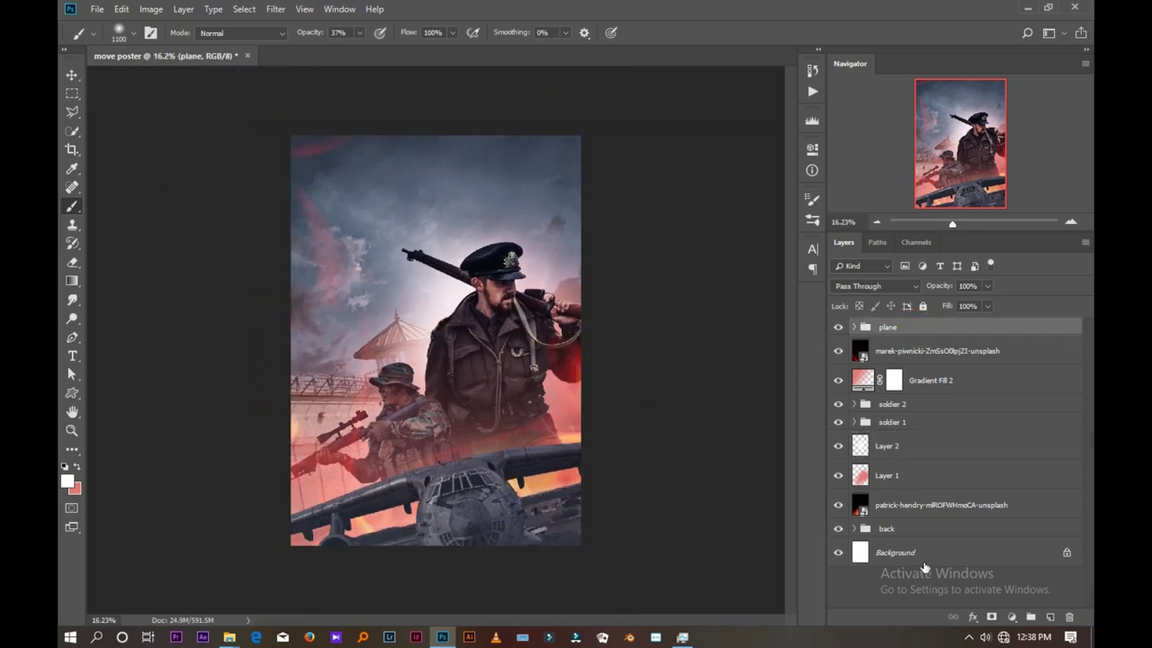
- Add a Brightness/Contrast adjustment above the plane group with Brightness 113 and Contrast 0
left_click(1012, 618)
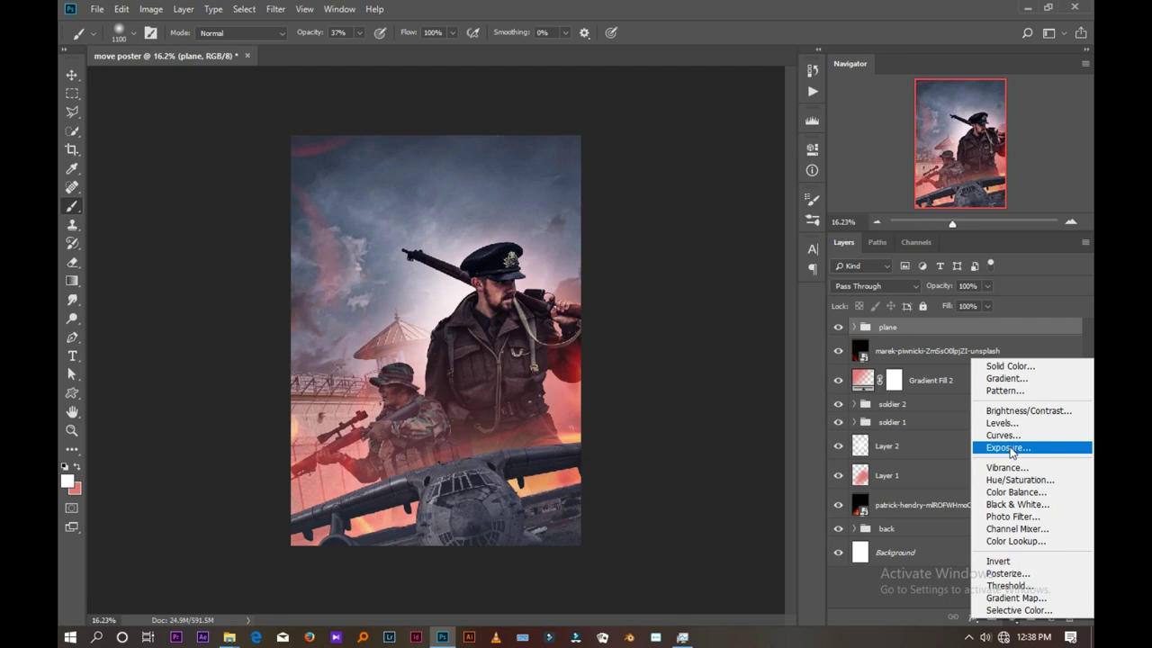
left_click(1017, 410)
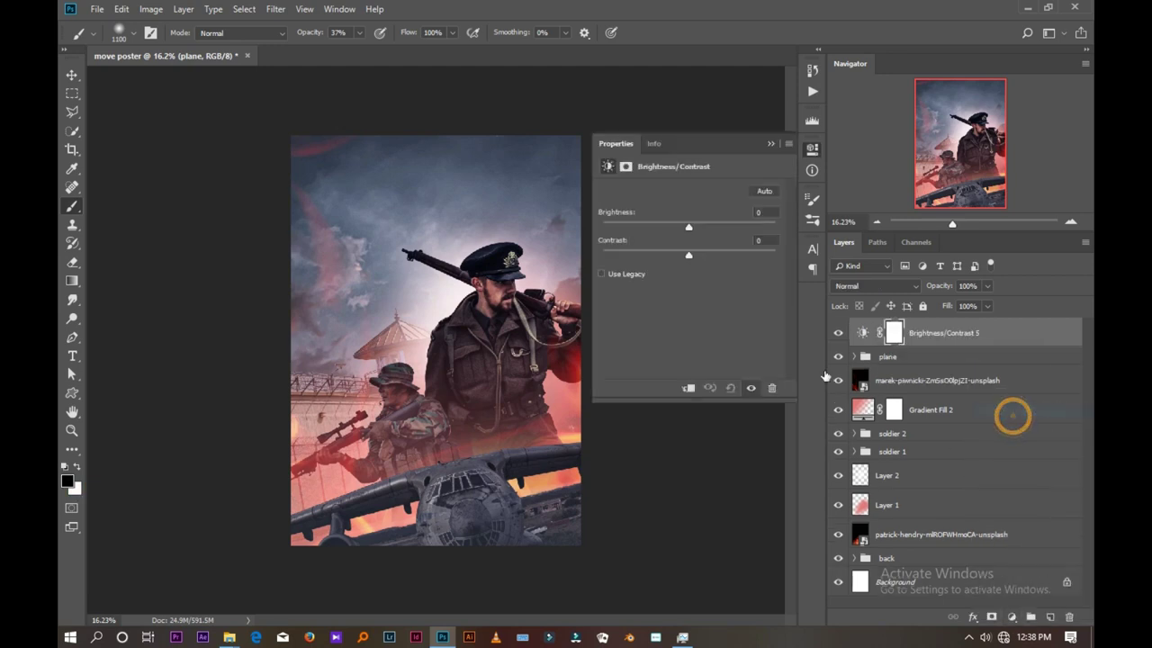
mouse_move(694, 225)
left_mouse_down()
mouse_move(727, 225)
mouse_move(660, 257)
left_mouse_up()
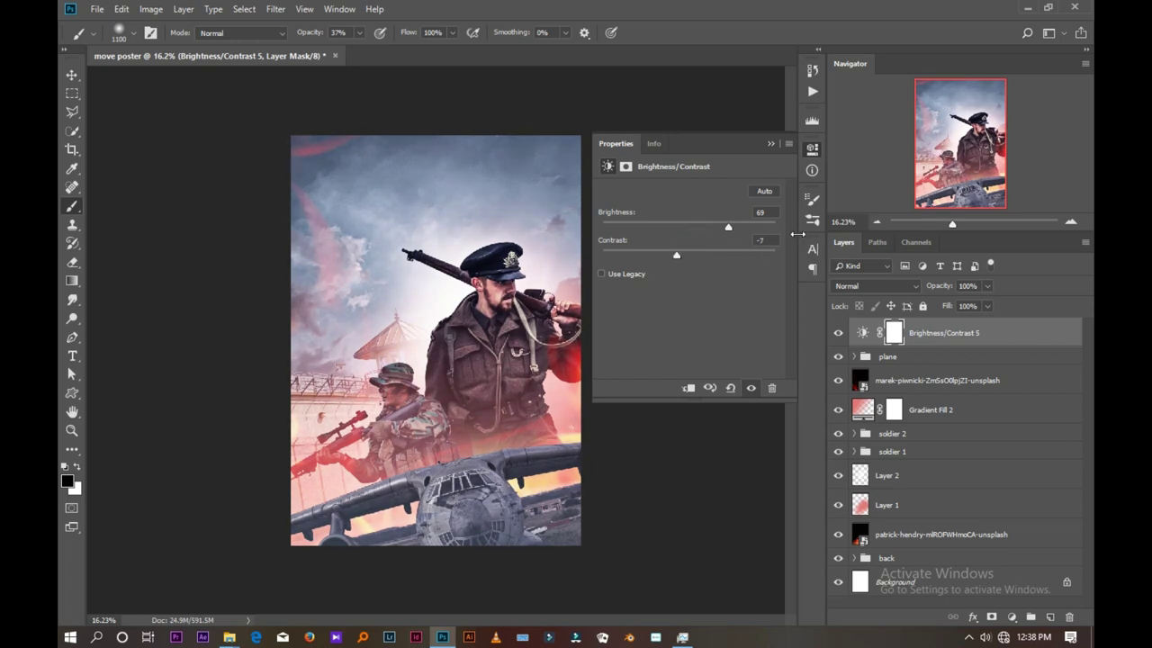
type("0")
left_click_drag(737, 227, 757, 228)
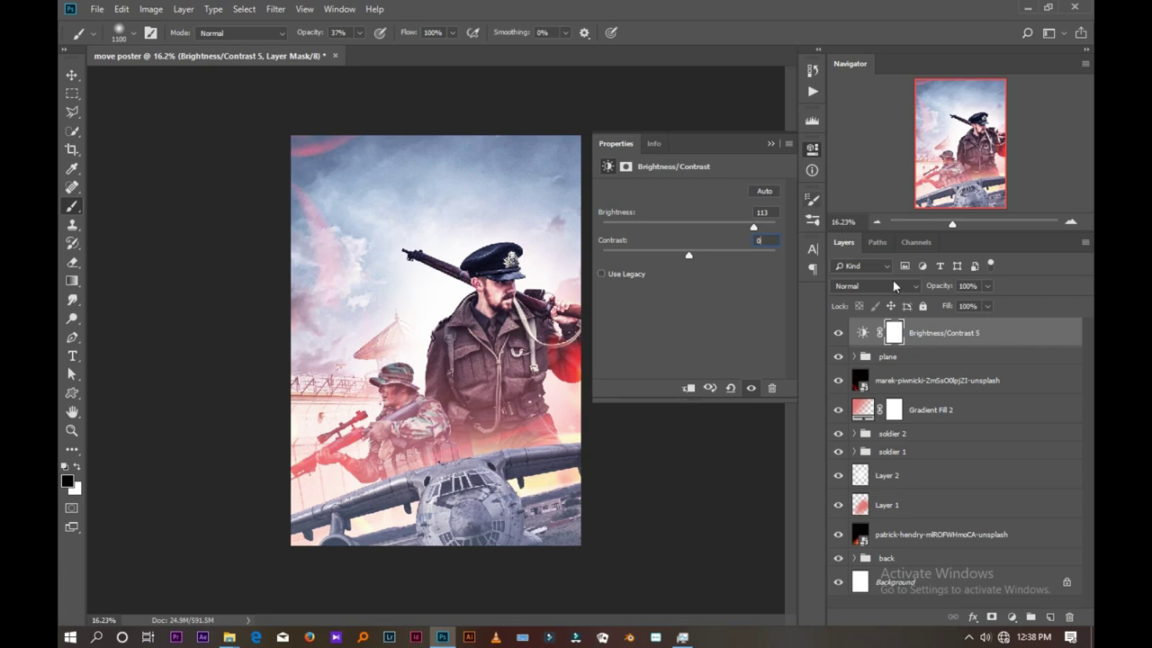
- Invert the adjustment's mask to black so the brightening is hidden
left_click(893, 334)
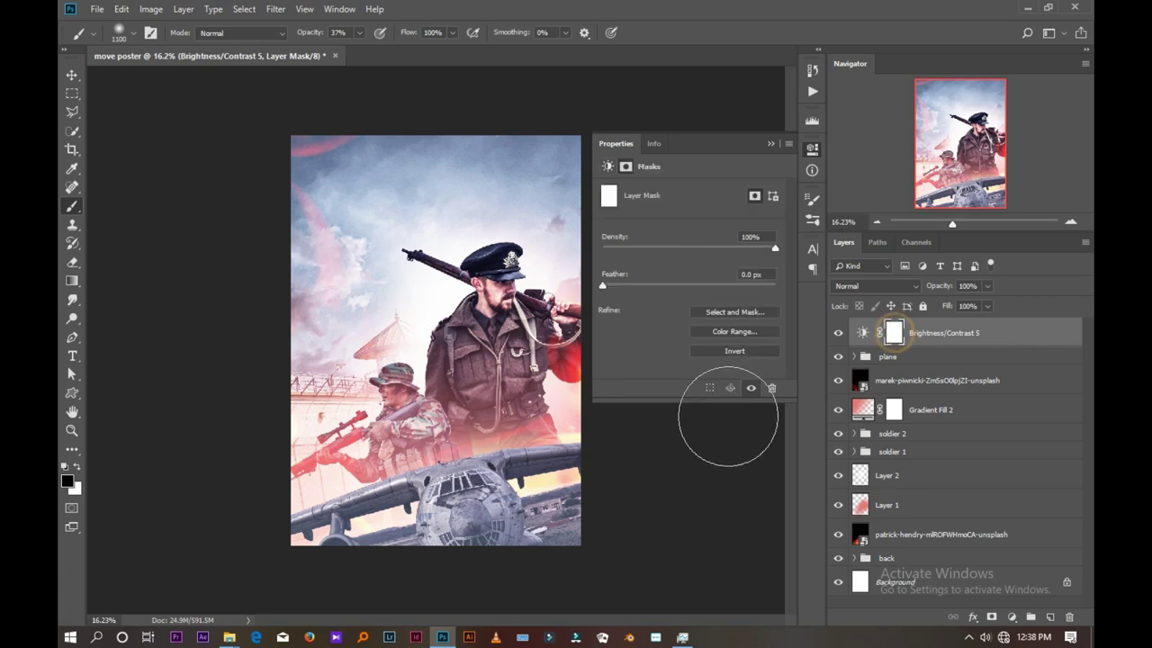
left_click(733, 352)
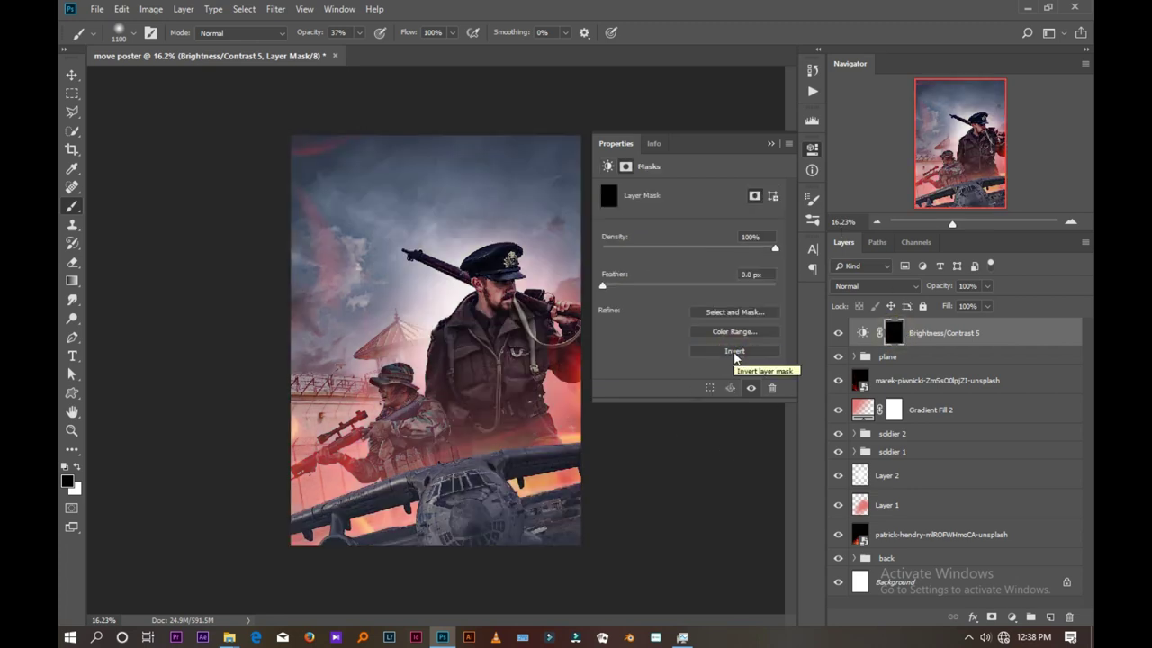
left_click(771, 144)
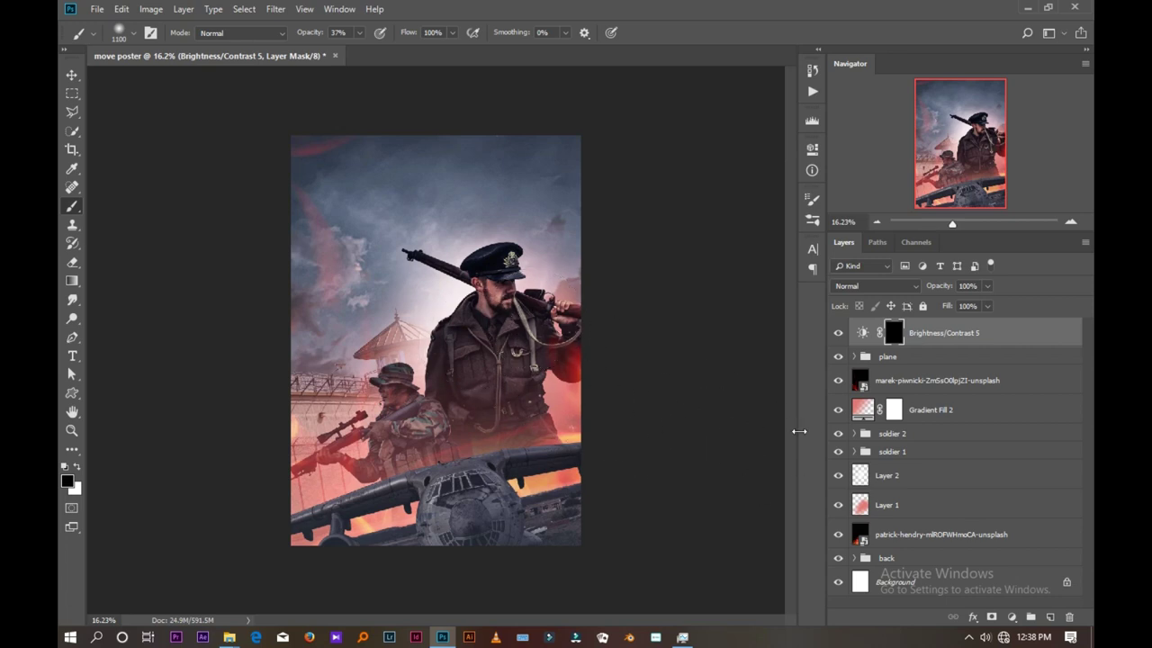
- Load the crouching soldier's outline as a selection and set a 200 px white brush at 72% opacity
left_click(854, 434)
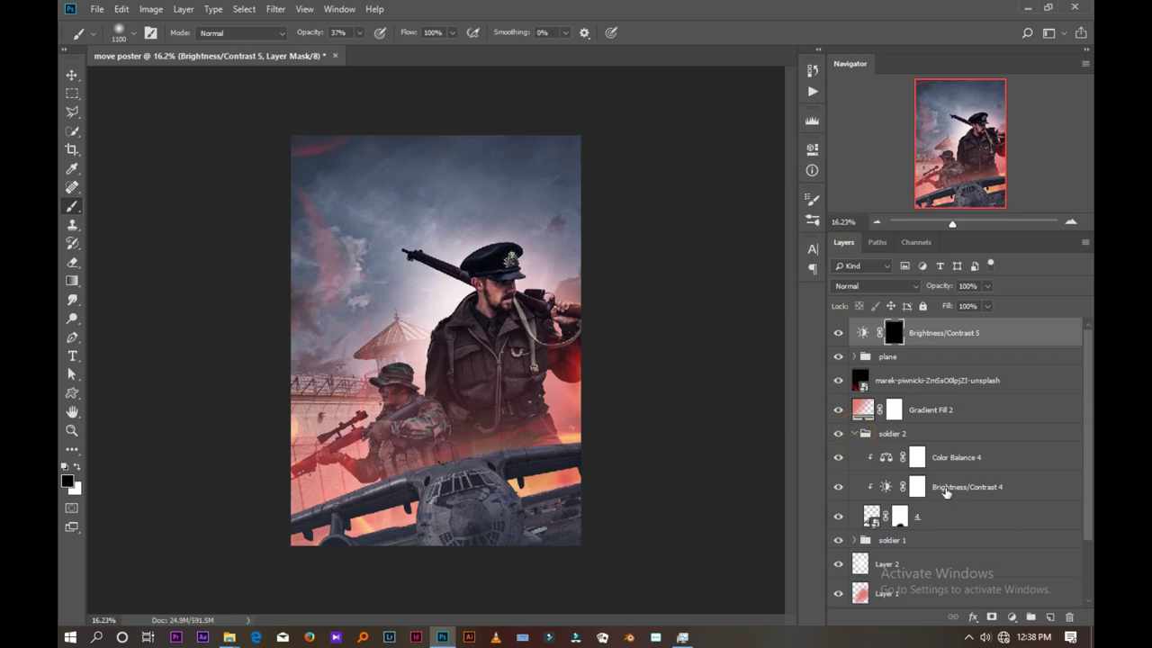
left_click(871, 516, "ctrl")
scroll(365, 408, "up", 5)
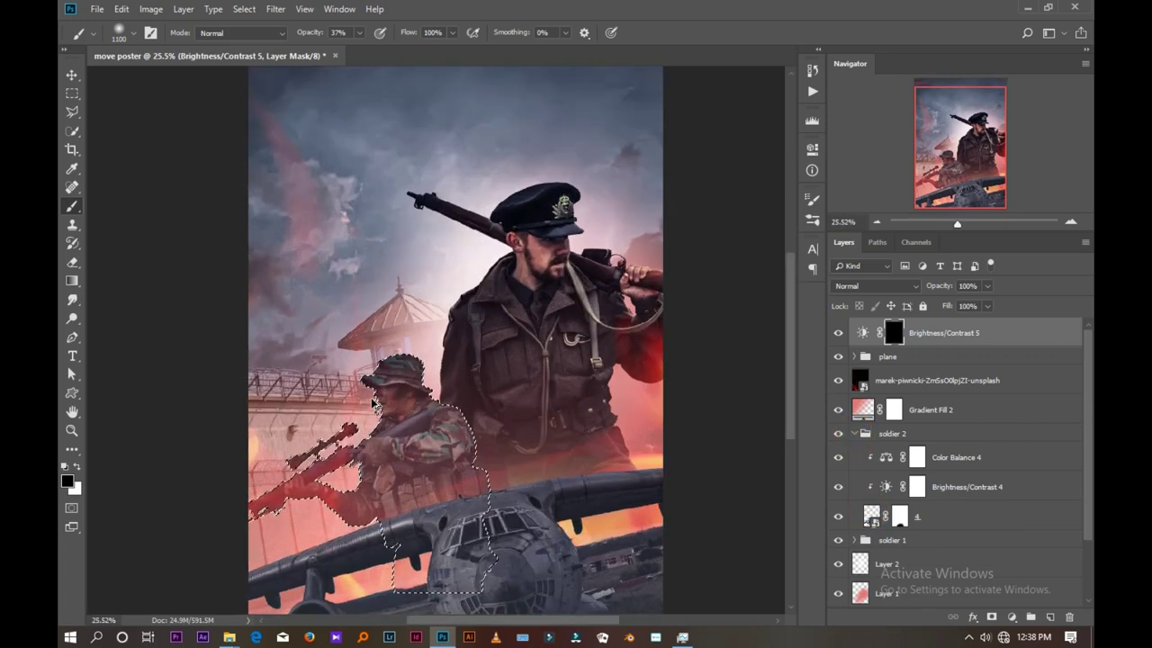
key("bracketleft")
key("bracketleft")
key("bracketleft")
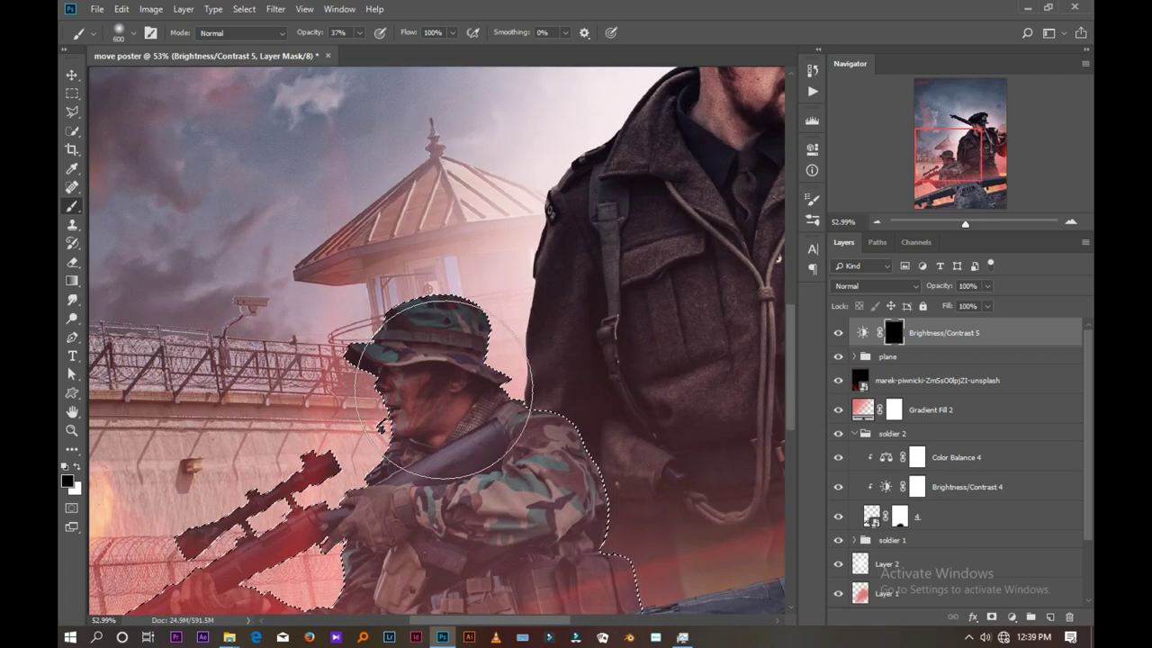
left_click(501, 317)
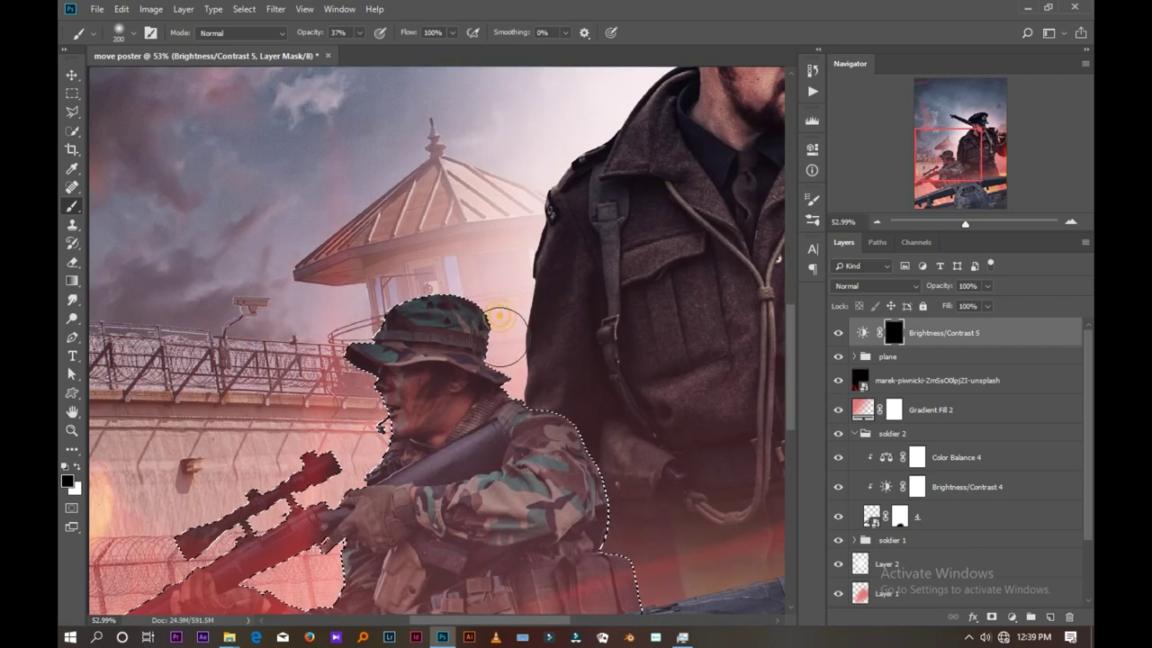
left_click(76, 468)
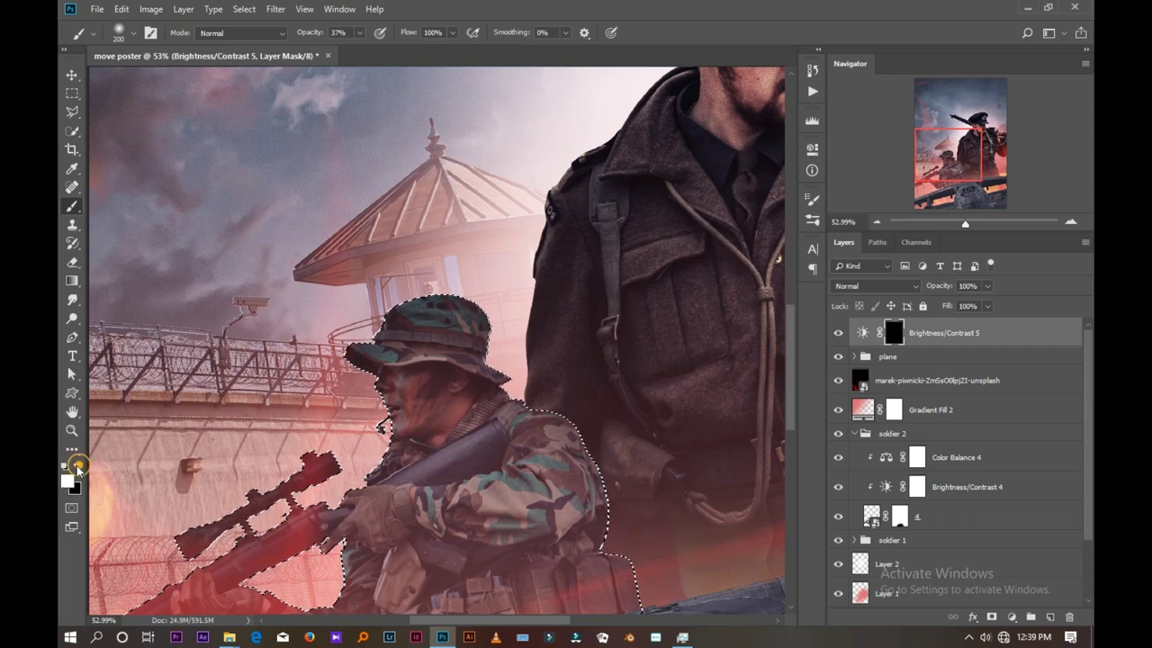
left_click(358, 34)
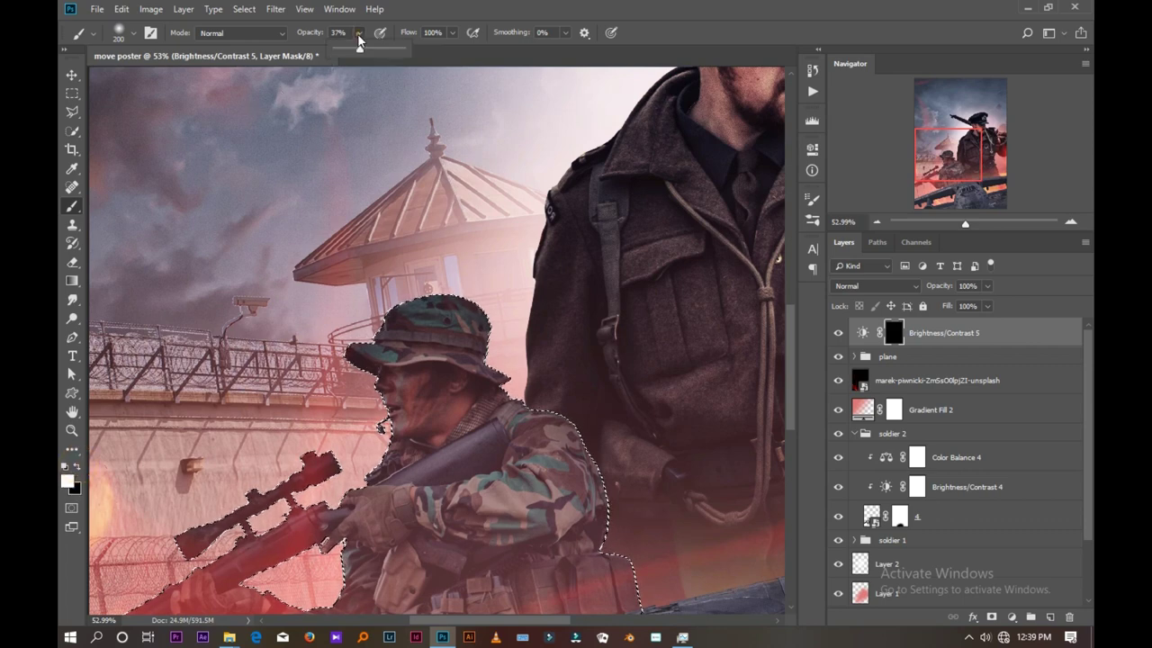
left_click_drag(360, 49, 387, 52)
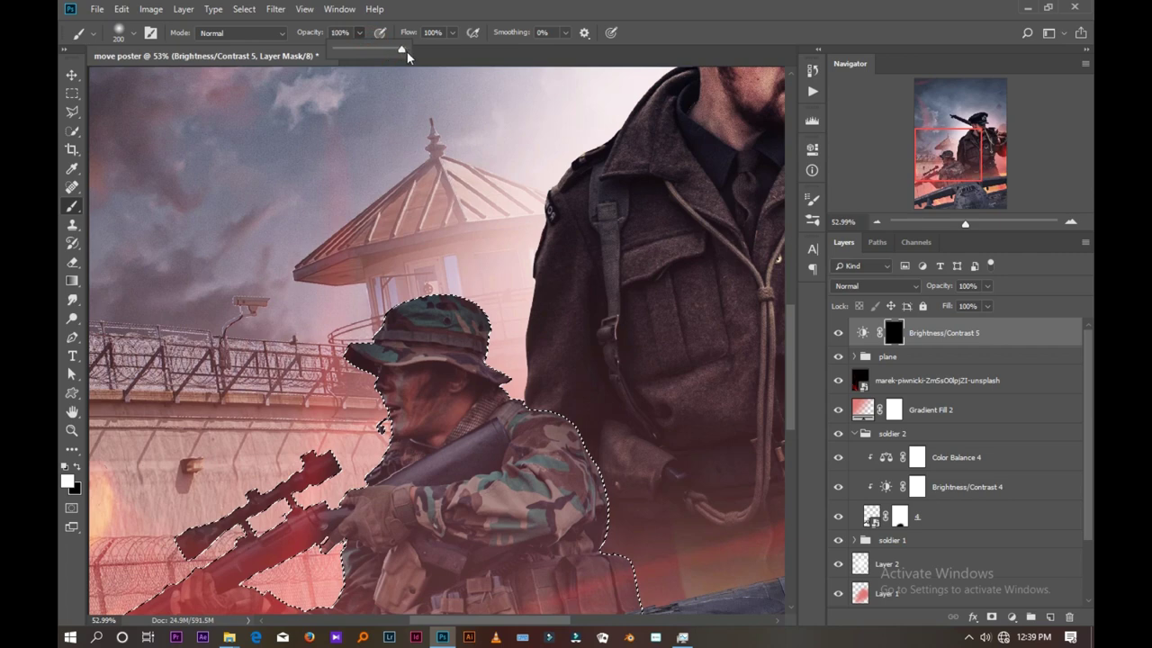
left_click(491, 335)
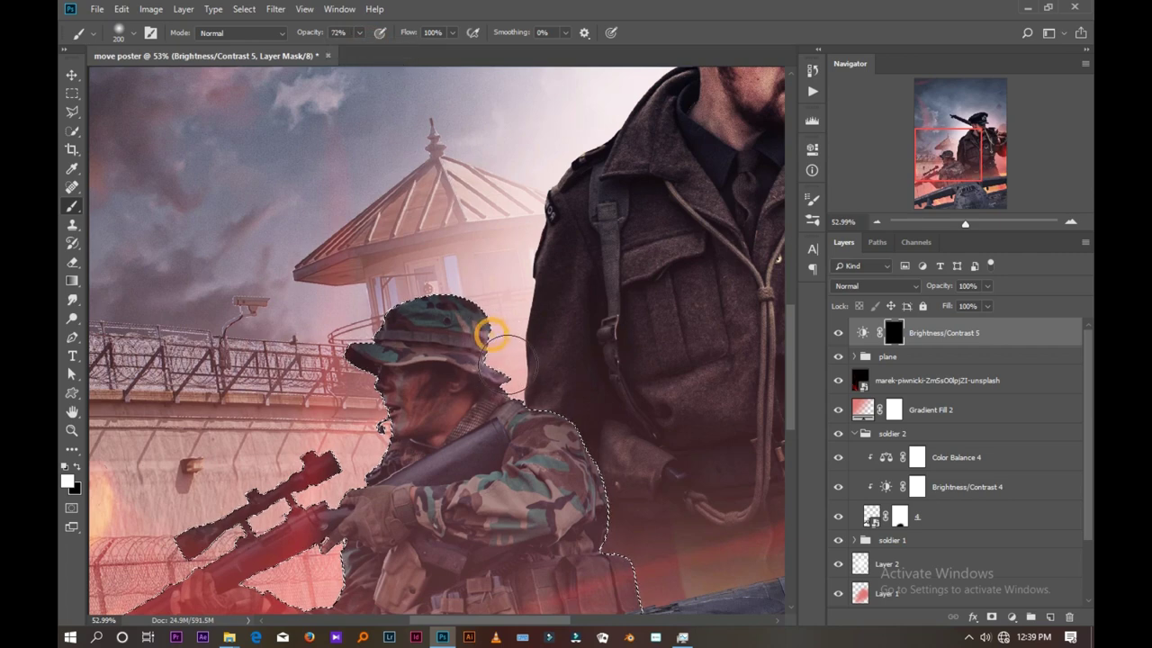
- Paint the mask along the soldier's hat edge and hand, then deselect
mouse_move(529, 381)
left_mouse_down()
mouse_move(484, 291)
mouse_move(343, 455)
left_mouse_up()
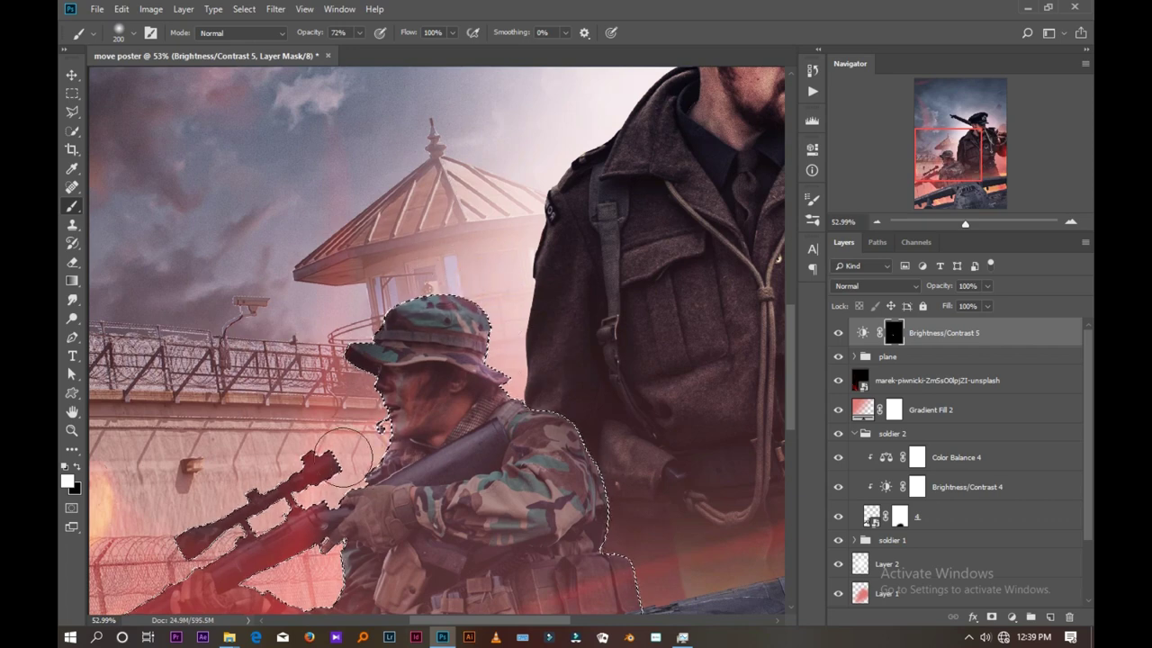
key("bracketleft")
key("bracketleft")
key("bracketleft")
left_click_drag(317, 475, 344, 493)
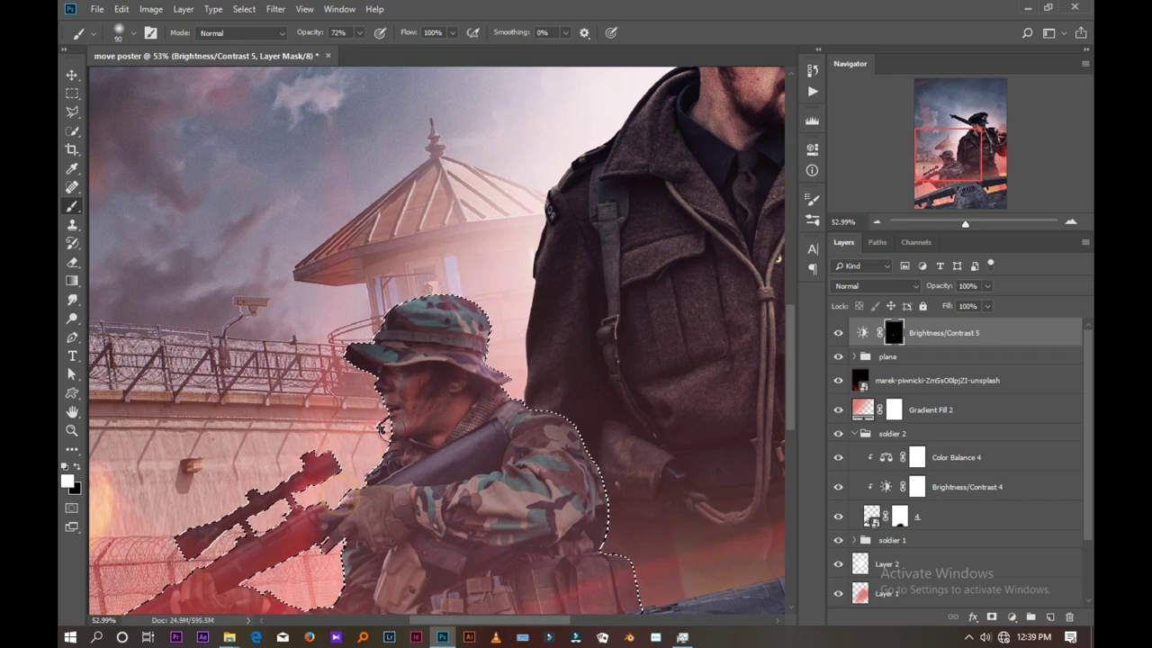
scroll(341, 493, "down", 2)
scroll(333, 477, "down", 1)
scroll(330, 471, "down", 1)
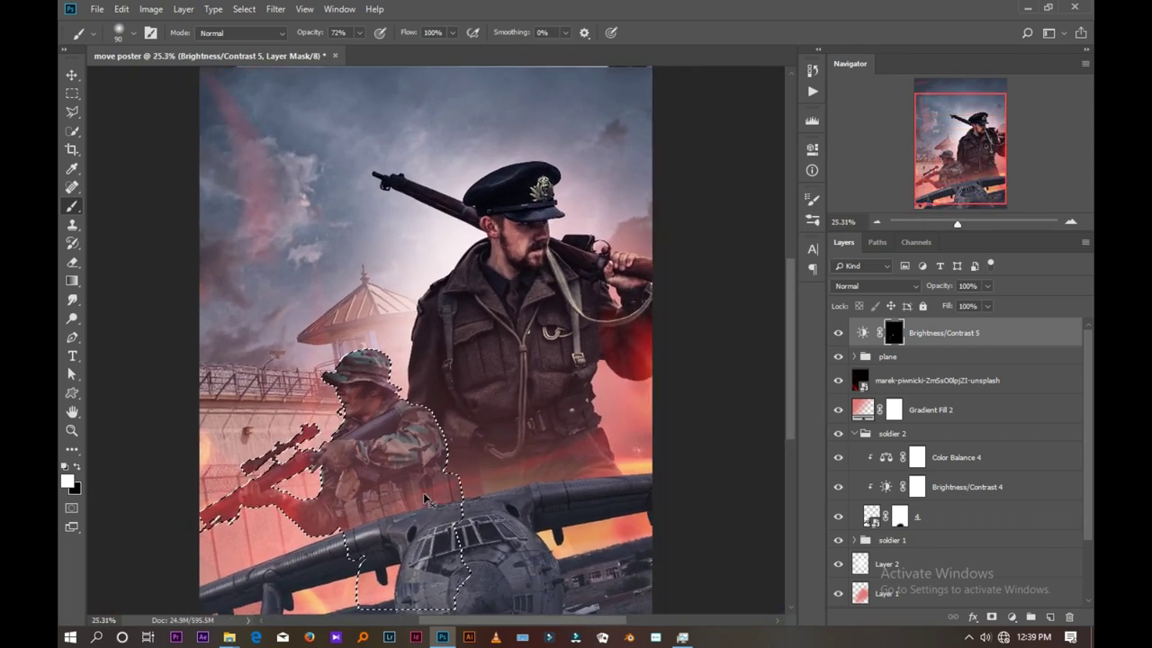
key("ctrl+d")
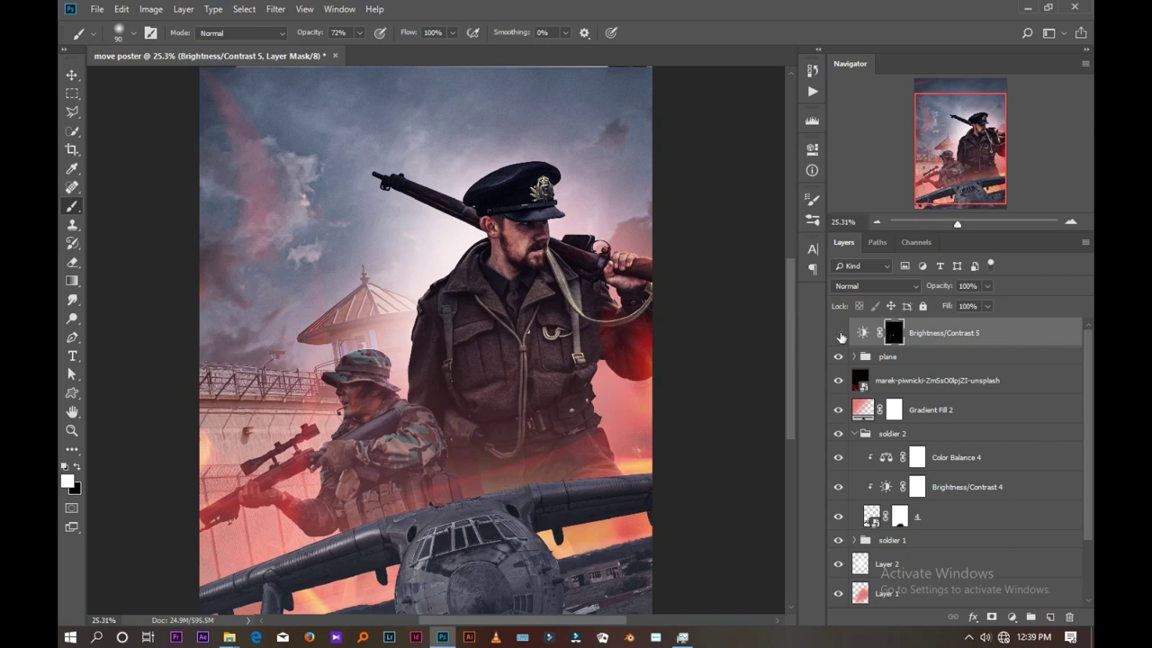
- Load the soldier 1 cutout as a selection and target the Brightness/Contrast 5 mask
left_click(838, 333)
left_click(838, 333)
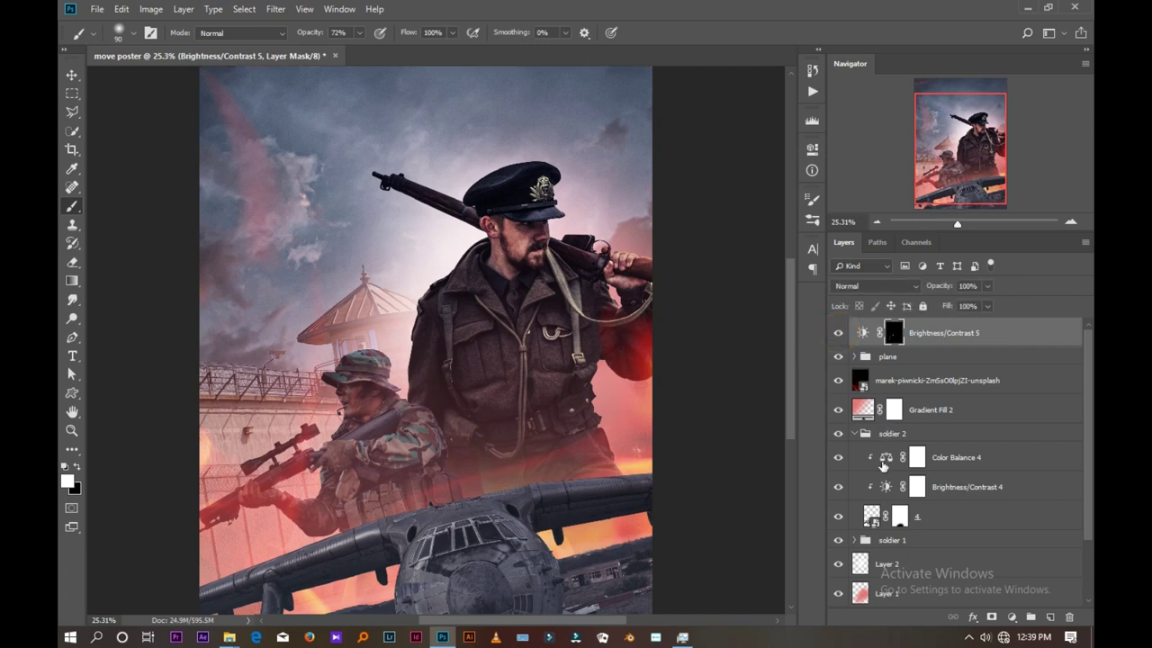
left_click(854, 434)
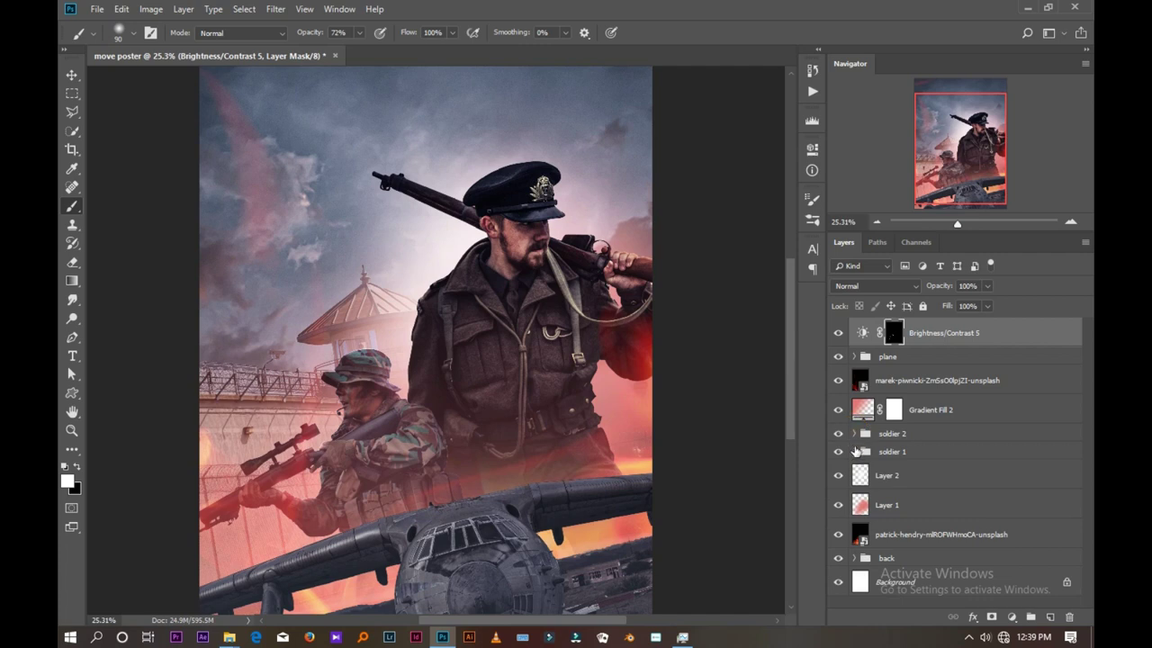
left_click(854, 451)
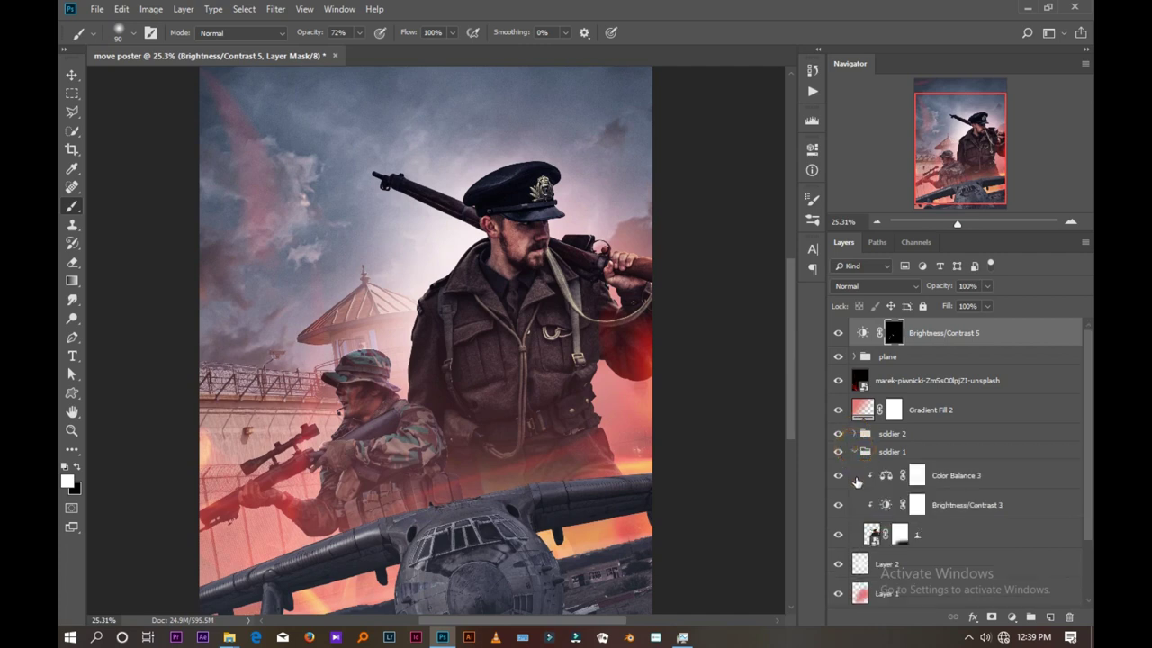
left_click(872, 534, "ctrl")
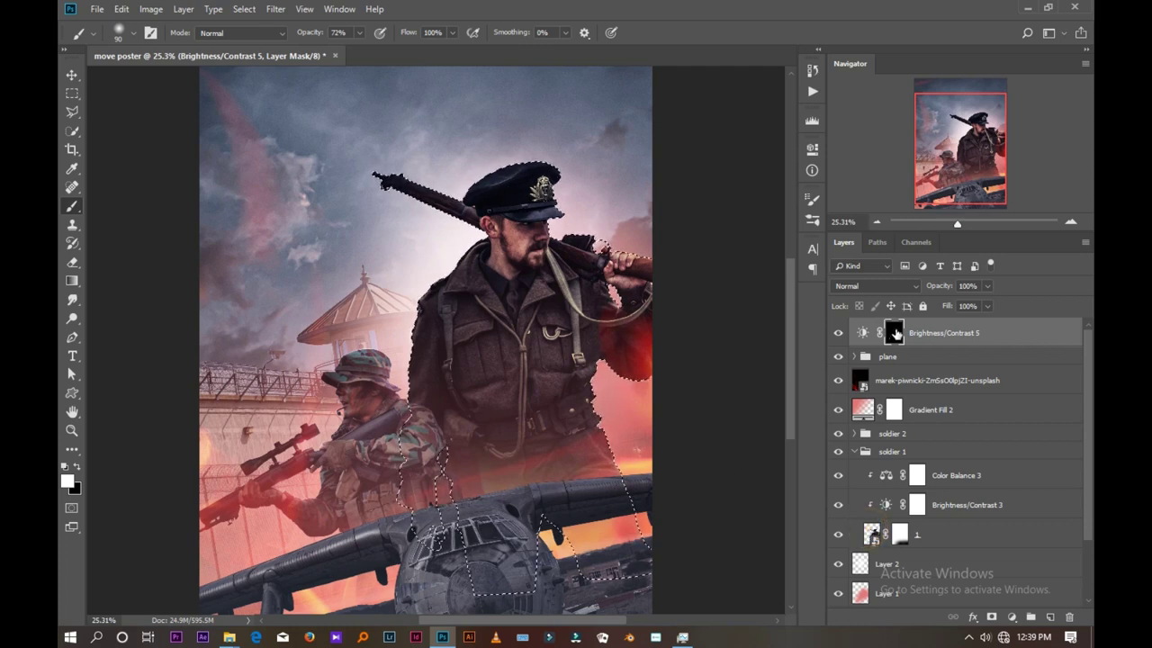
left_click(897, 333)
- With an enlarged white brush, paint brightening onto the mask around the officer
scroll(472, 237, "up", 1)
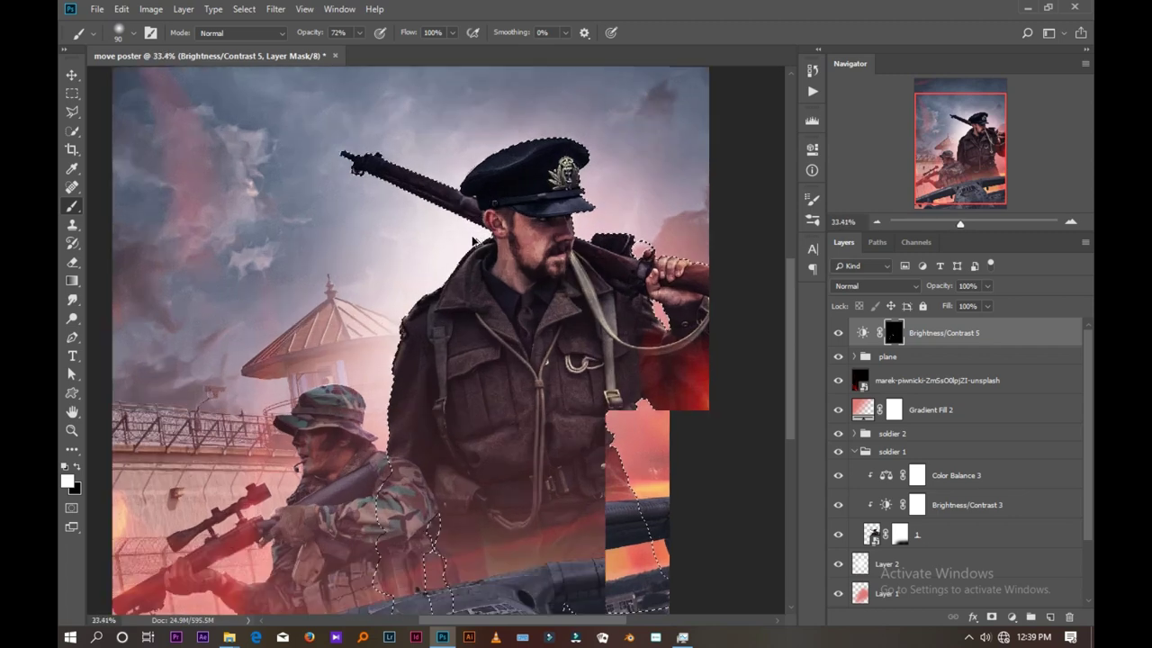
scroll(472, 237, "up", 1)
key("bracketright")
key("bracketright")
key("bracketright")
key("bracketright")
key("bracketright")
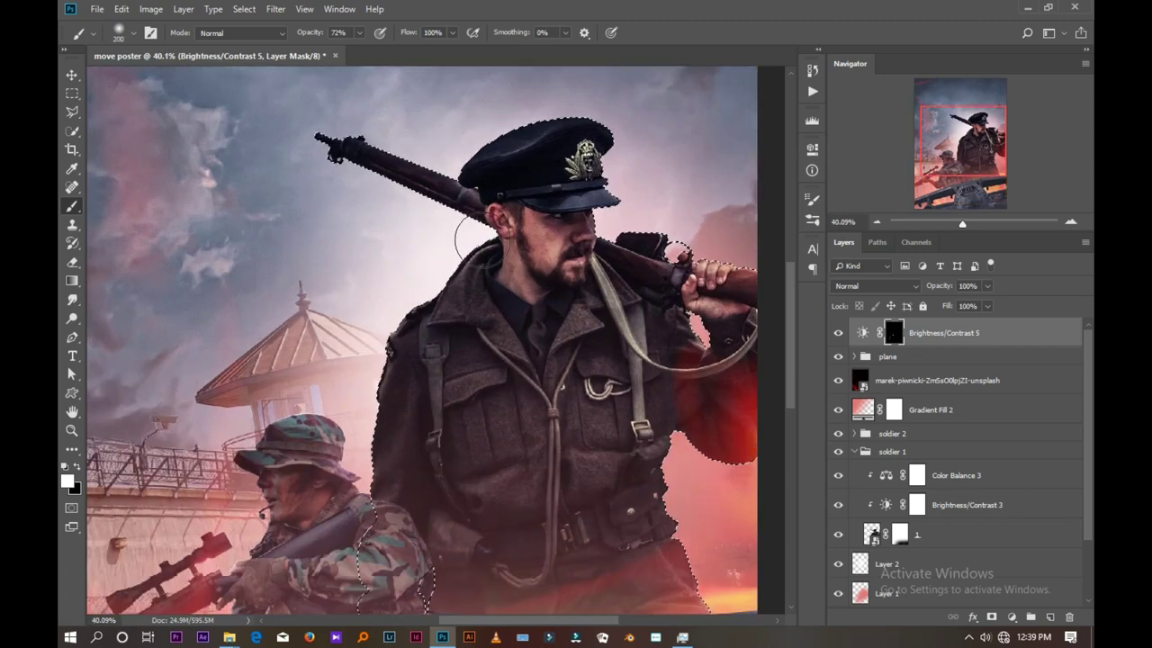
key("bracketright")
mouse_move(411, 264)
left_mouse_down()
mouse_move(356, 340)
mouse_move(388, 275)
mouse_move(348, 403)
mouse_move(315, 432)
left_mouse_up()
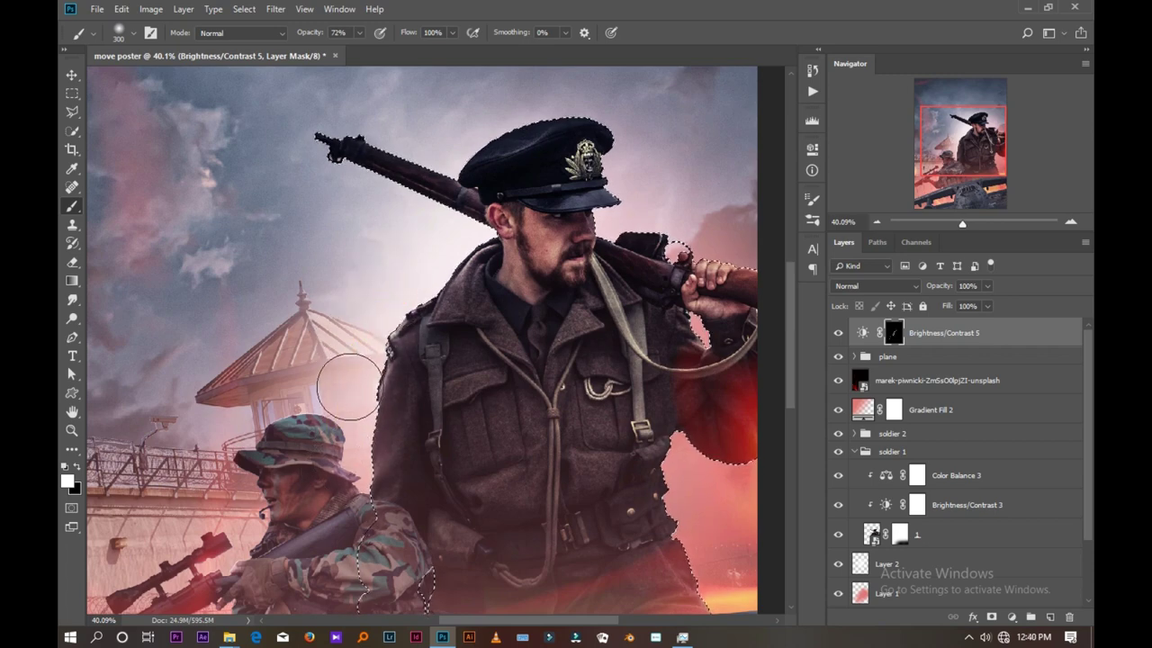
key("bracketleft")
key("bracketleft")
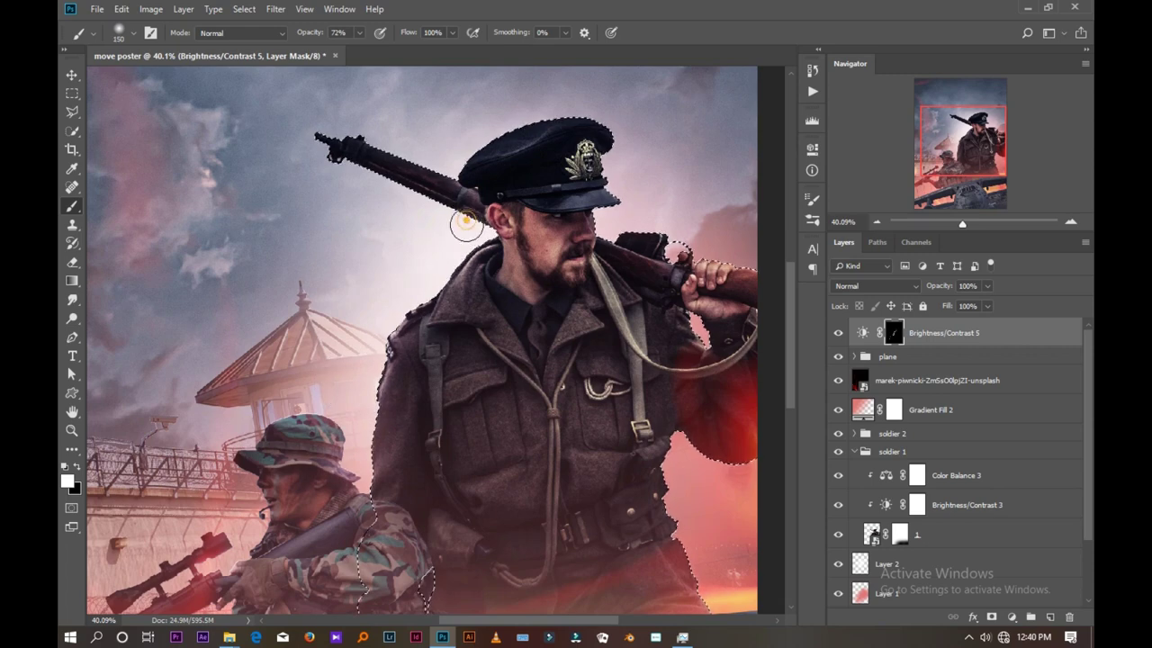
key("bracketleft")
key("bracketleft")
scroll(376, 177, "up", 1)
scroll(476, 149, "up", 1)
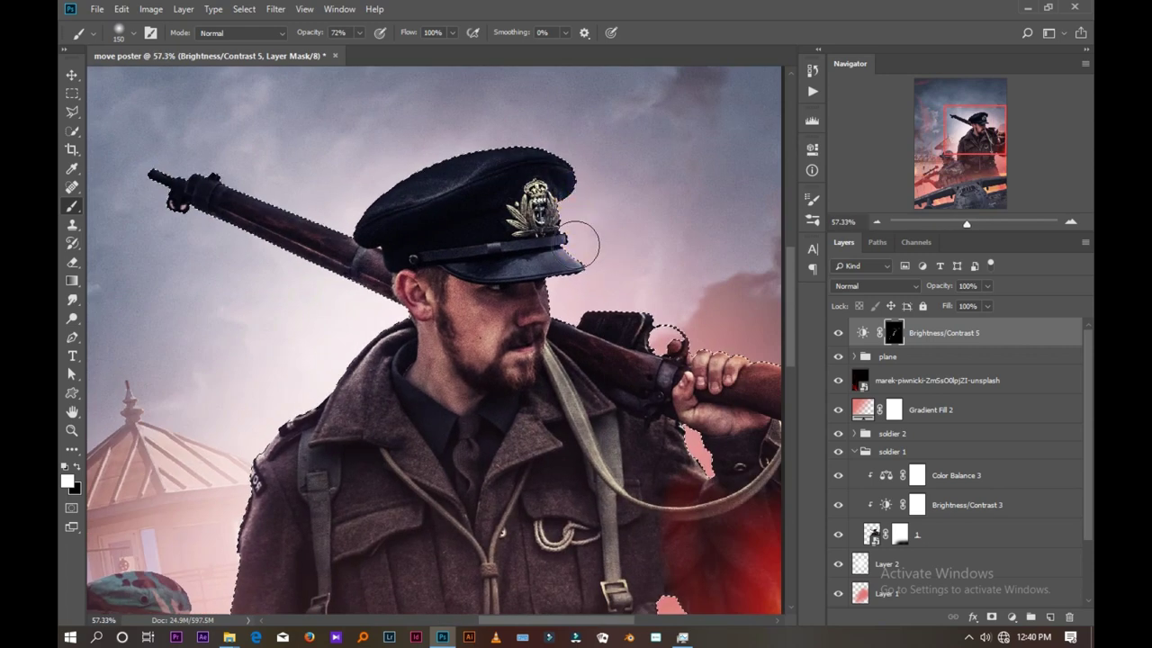
- Switch to black, clear the soldier selection, and compare the poster with and without brightening
left_click_drag(564, 299, 440, 286)
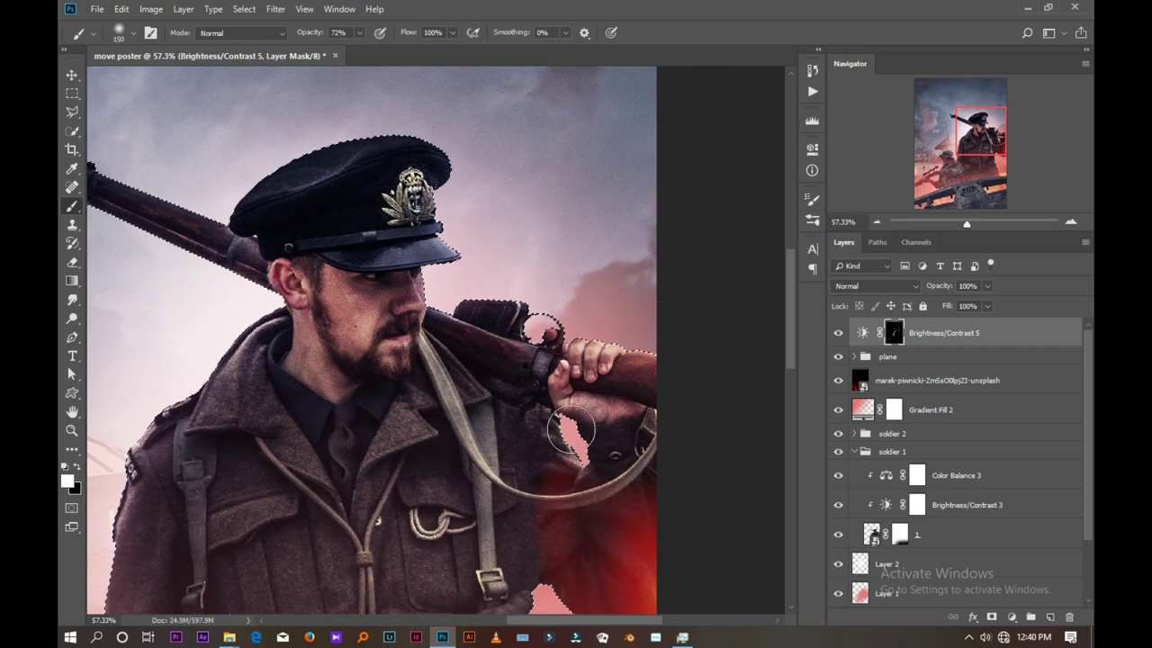
scroll(479, 447, "down", 2)
key("x")
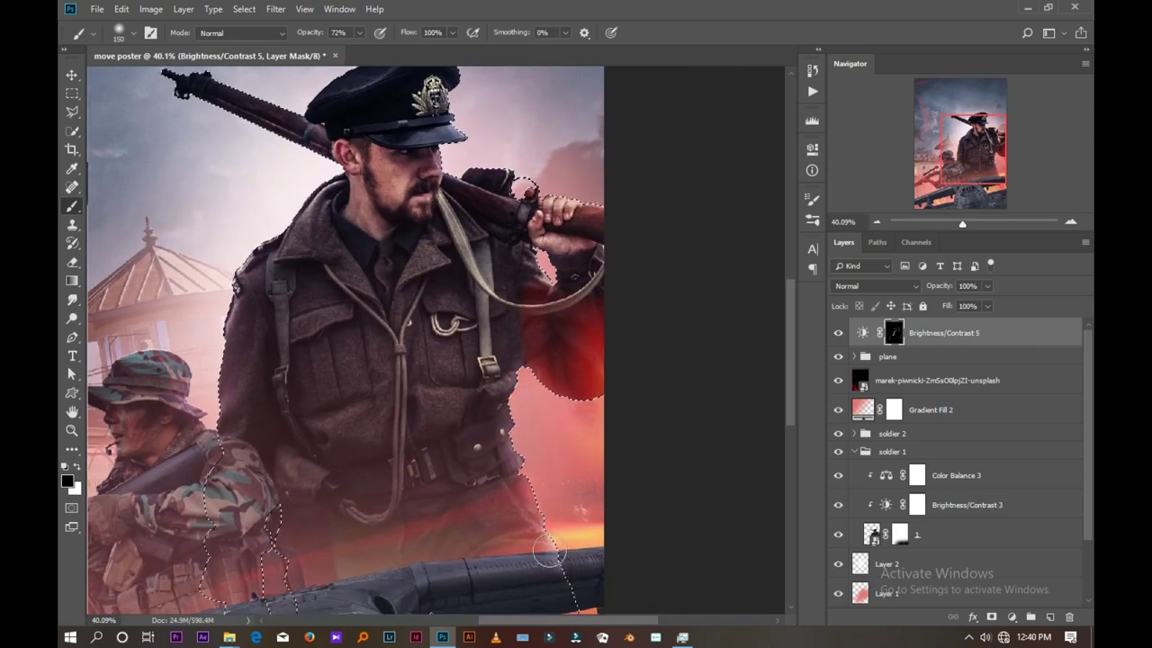
scroll(387, 499, "down", 3)
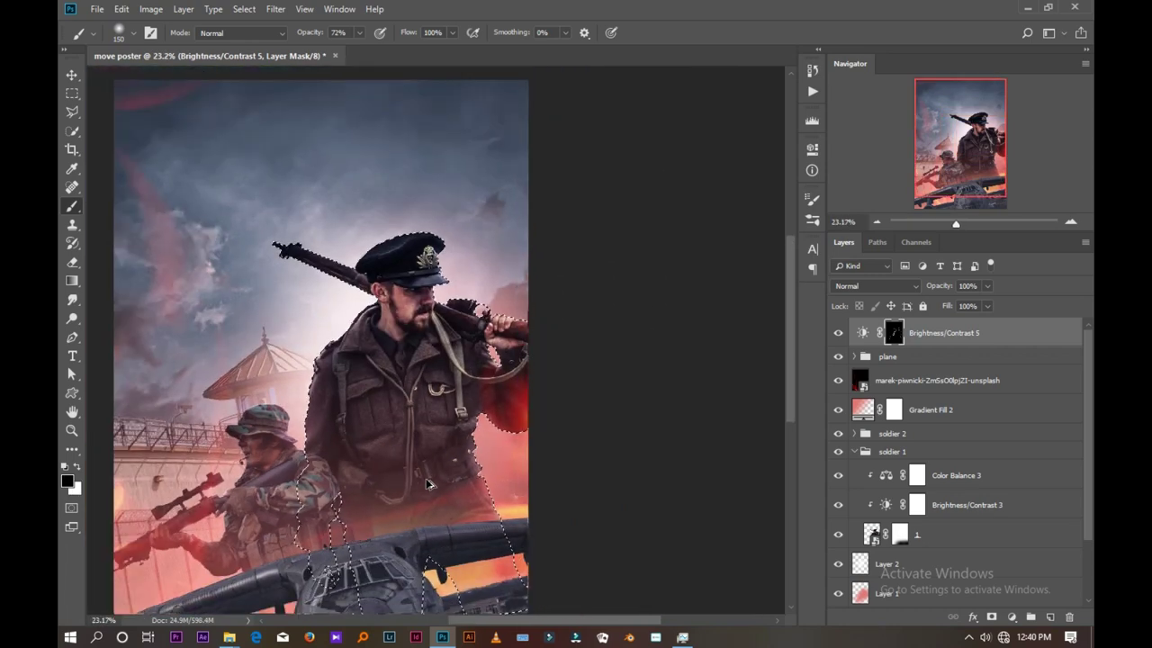
left_click_drag(271, 486, 404, 482)
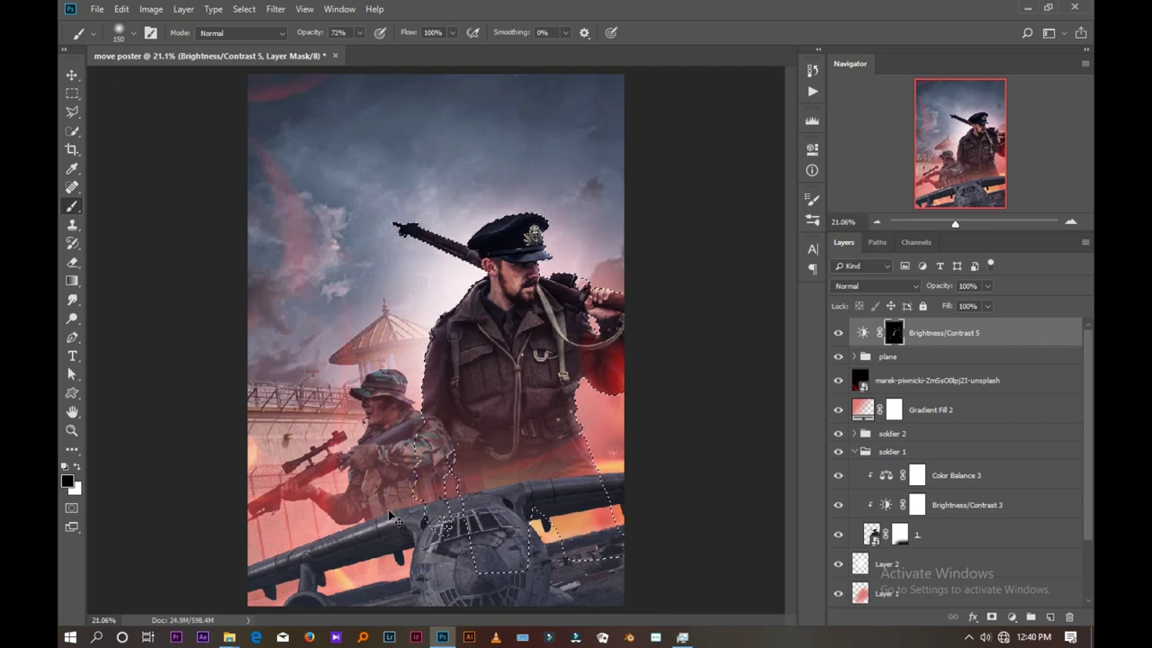
key("ctrl+d")
left_click(838, 333)
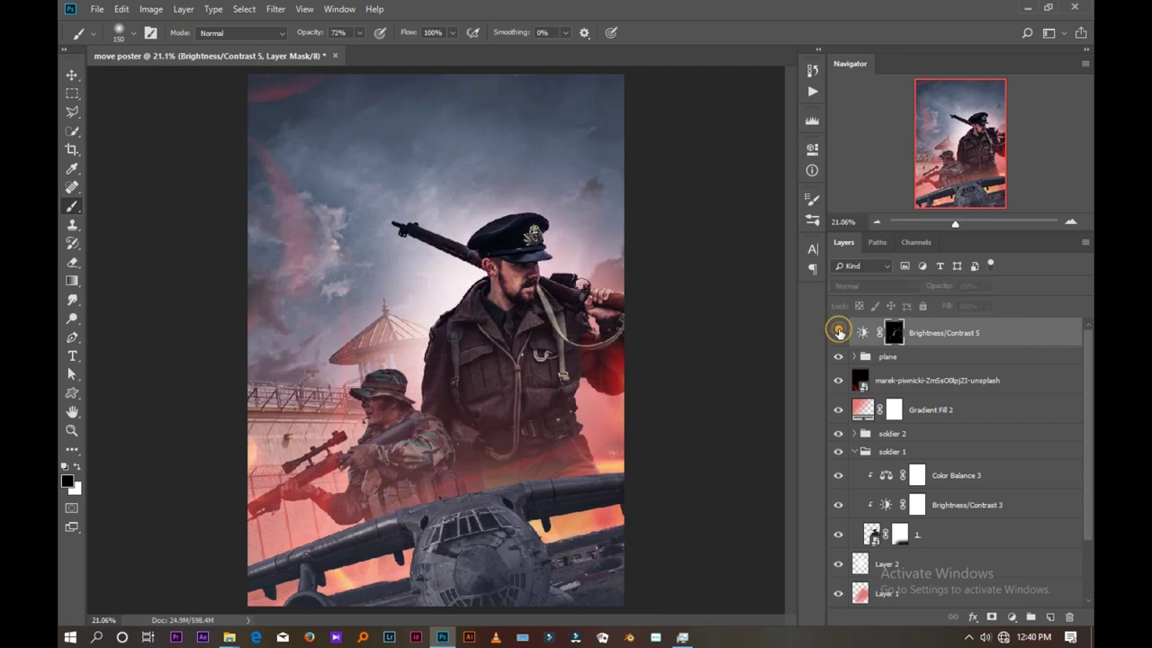
left_click(838, 333)
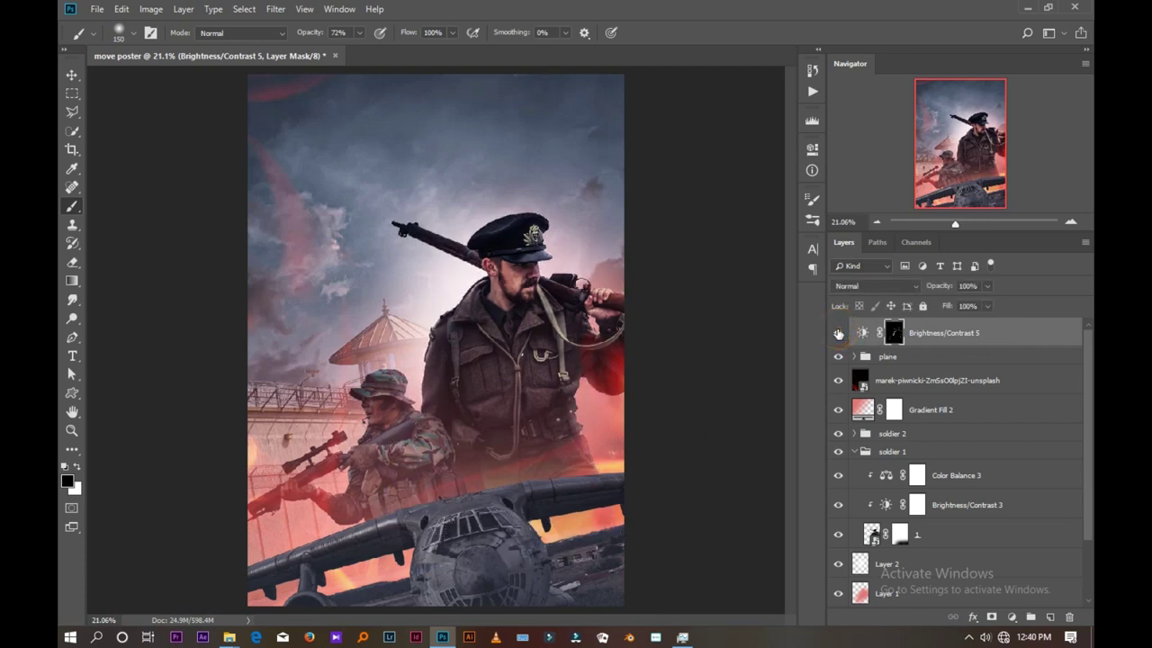
scroll(570, 317, "down", 2)
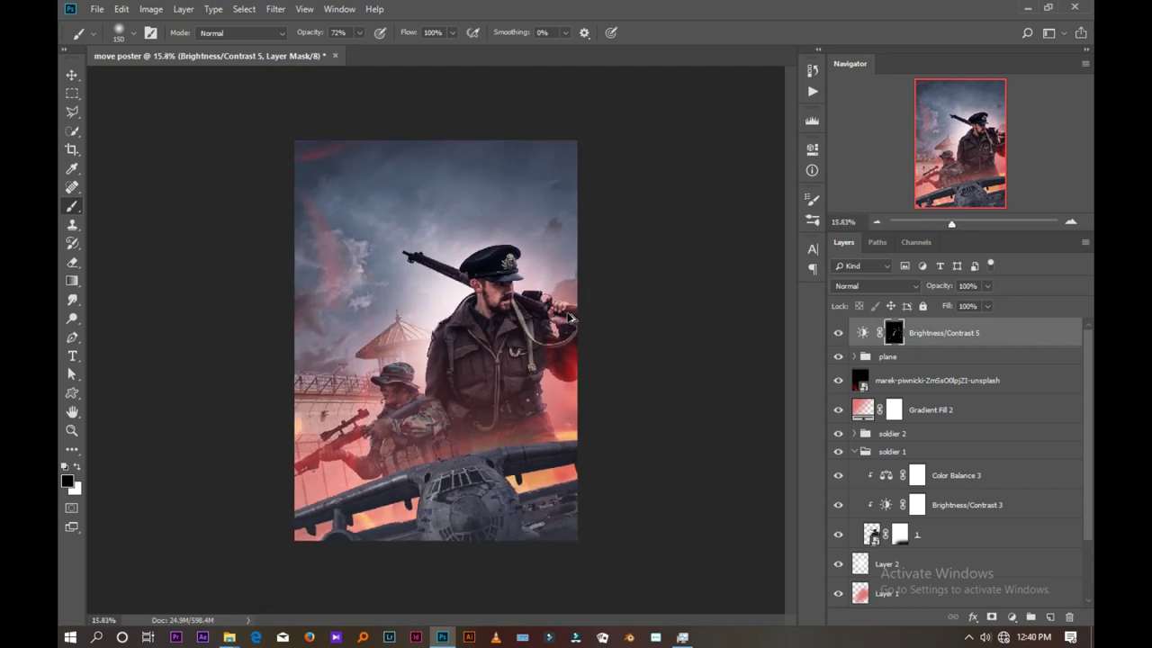
- With a large white brush at about 19% opacity, softly brighten the area right of the officer
left_click_drag(358, 35, 329, 52)
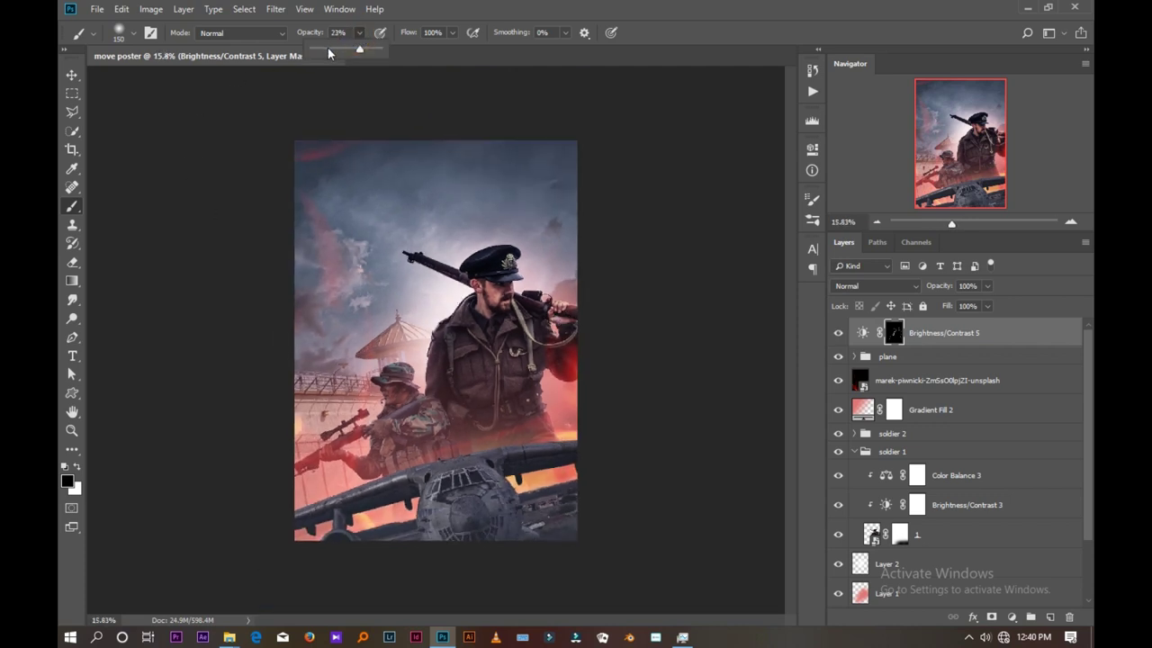
key("bracketright")
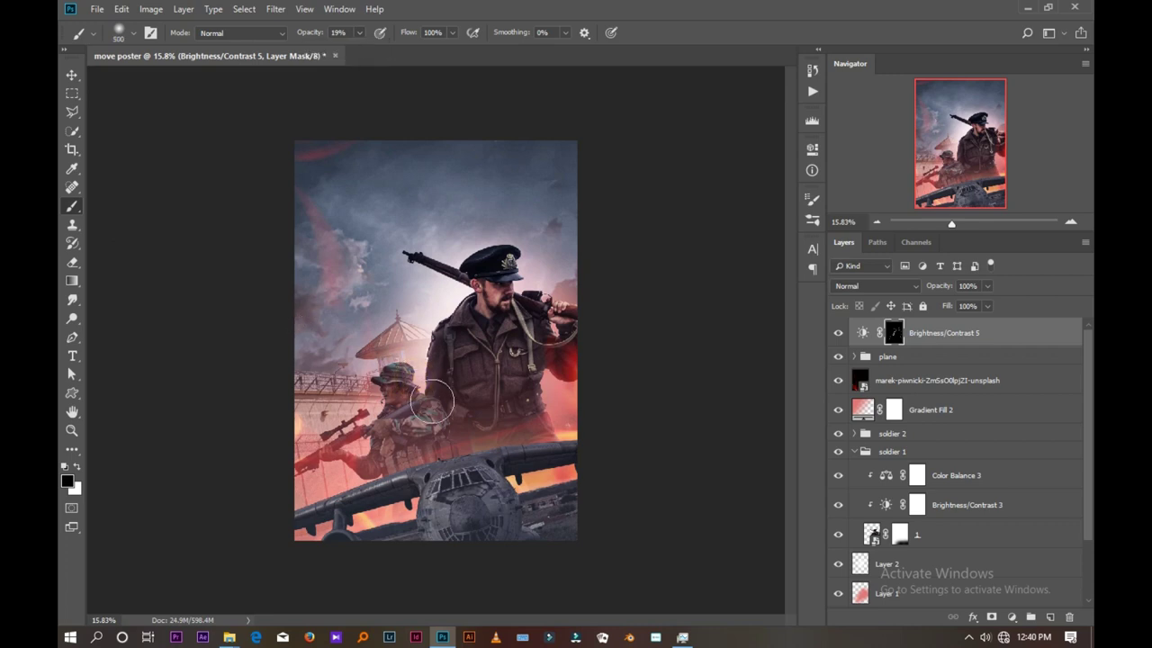
key("x")
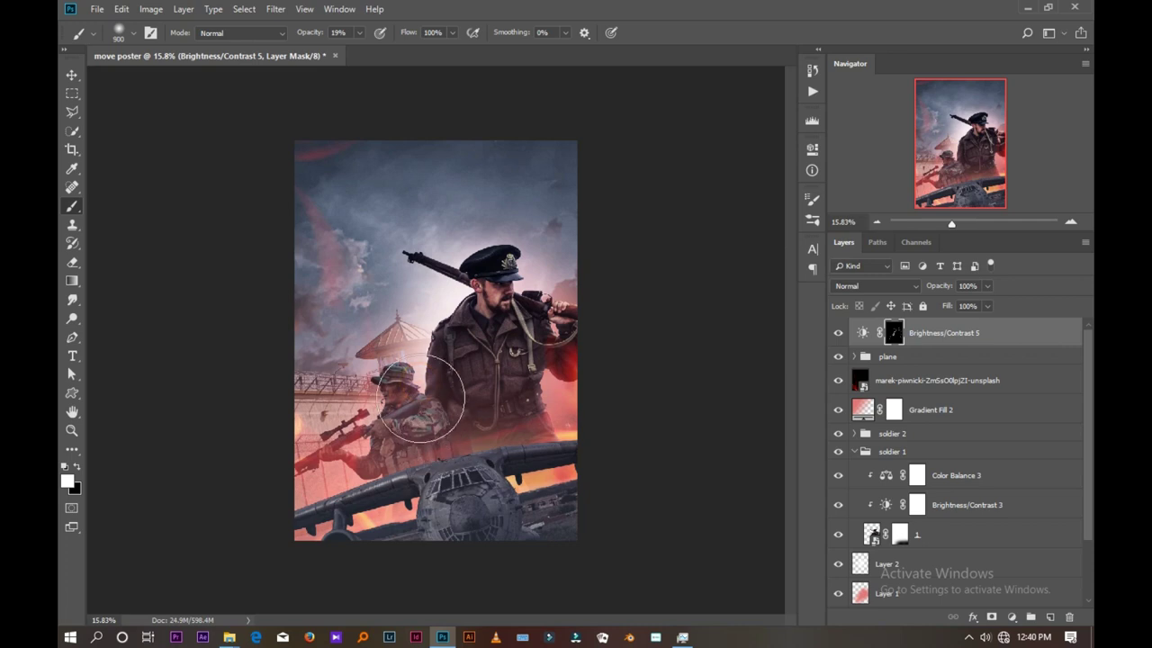
key("bracketright")
key("bracketright")
key("bracketright")
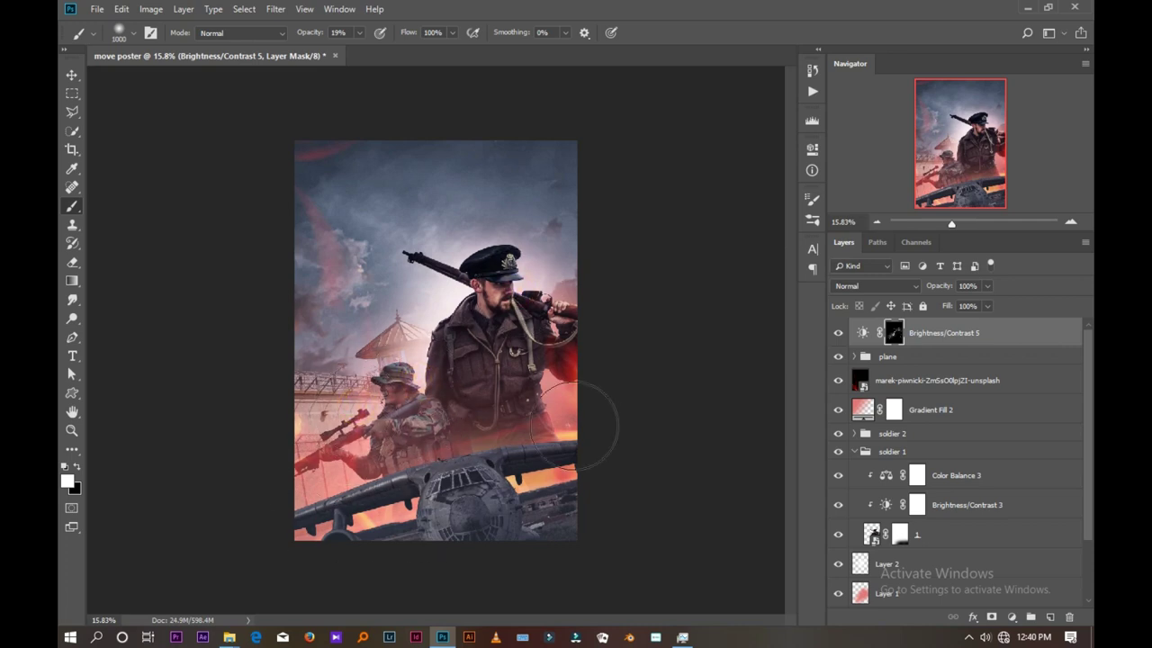
left_click_drag(586, 388, 562, 396)
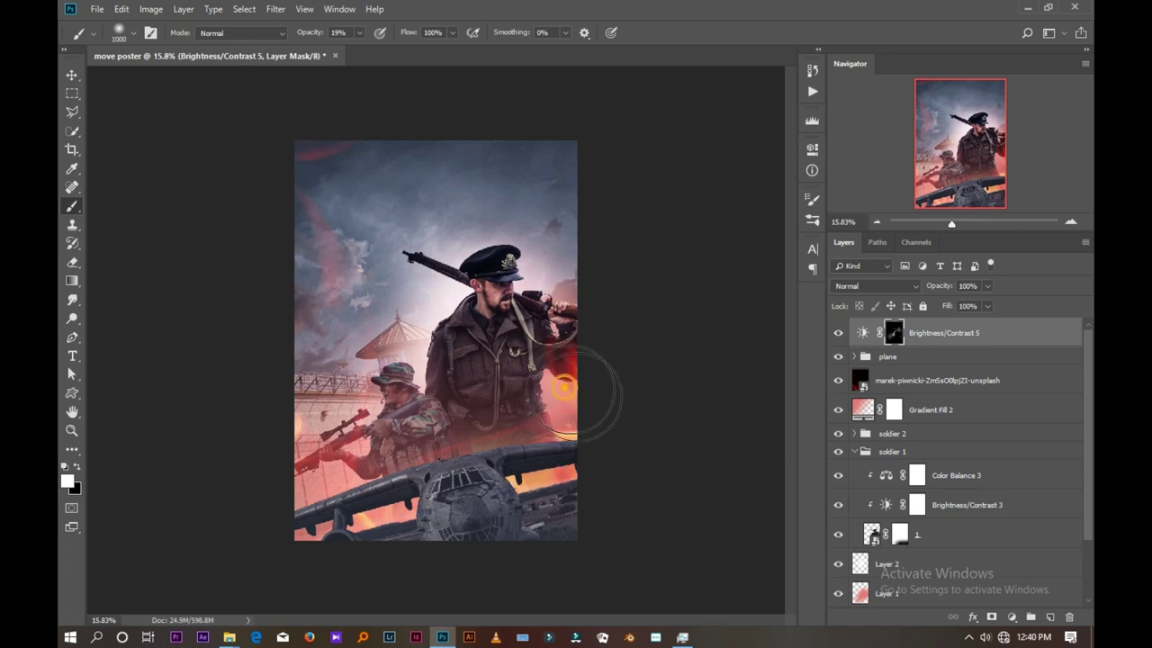
left_click(72, 76)
left_click(838, 333)
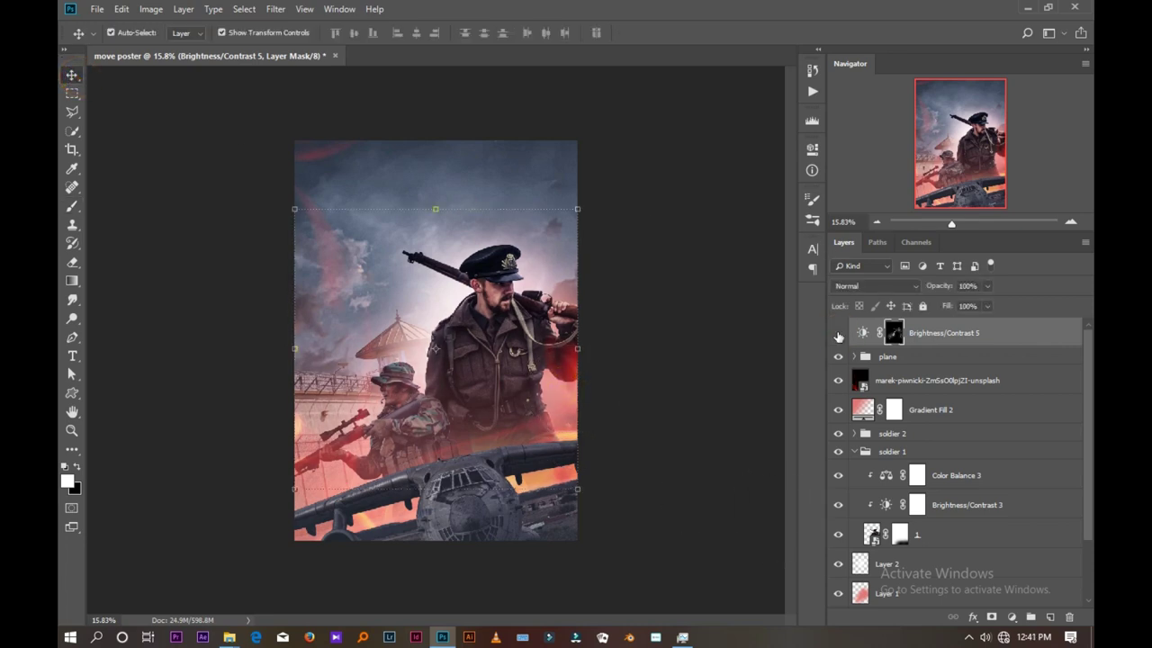
left_click(838, 333)
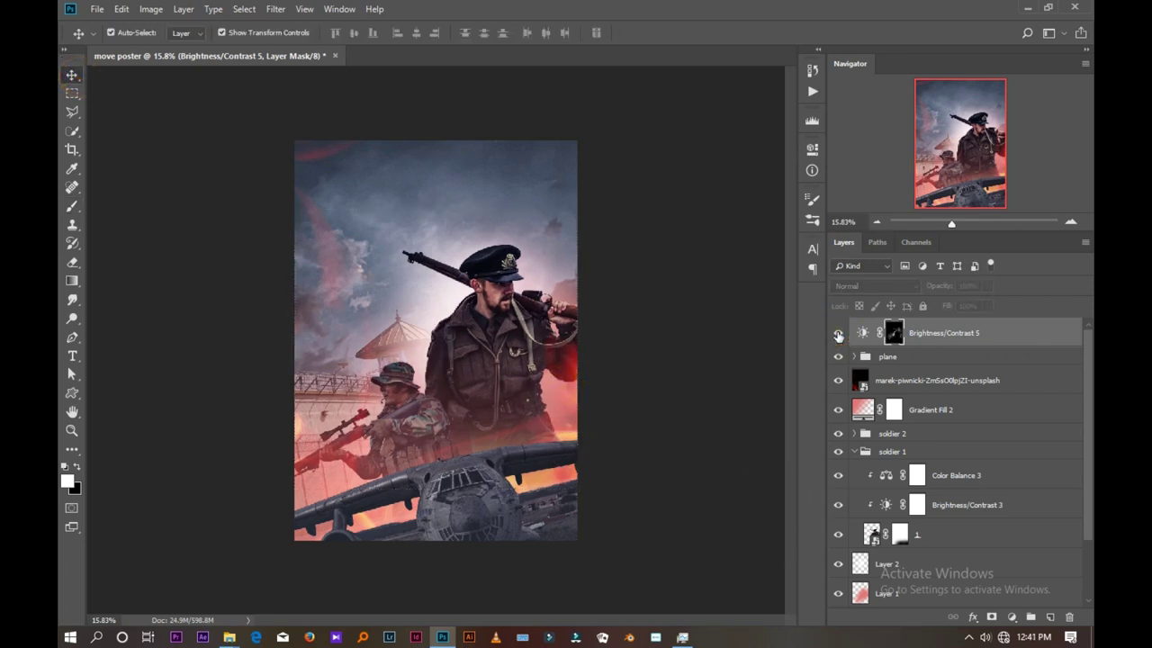
- Collapse the soldier 1 group and reselect the Brightness/Contrast 5 layer
left_click(682, 404)
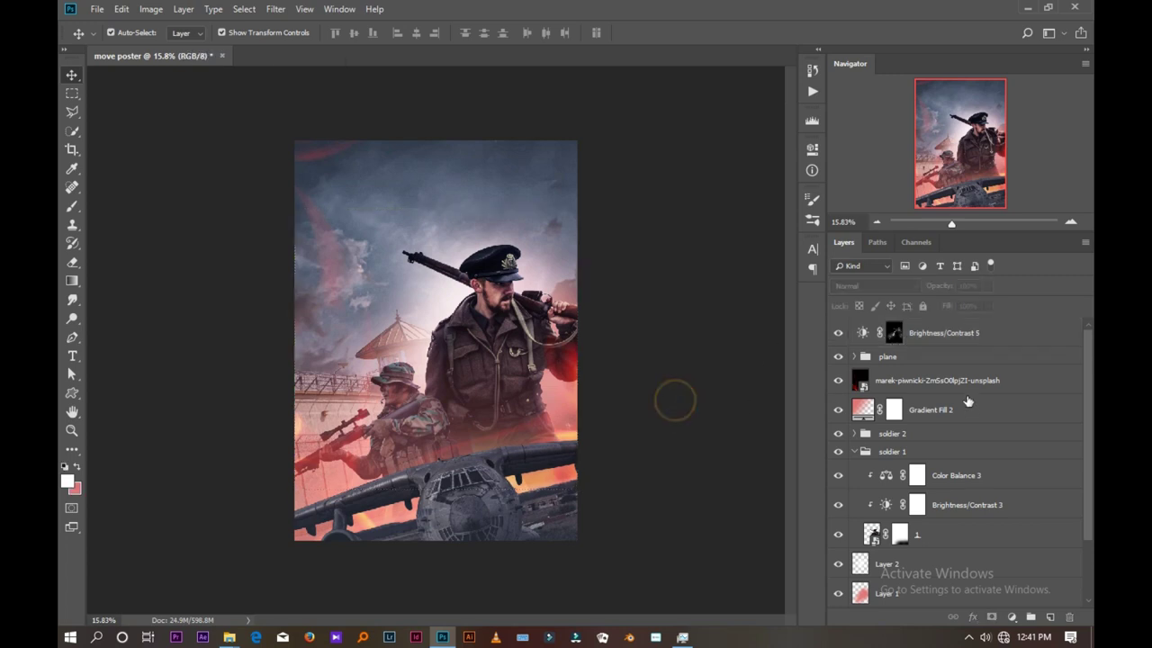
left_click(933, 333)
left_click(855, 451)
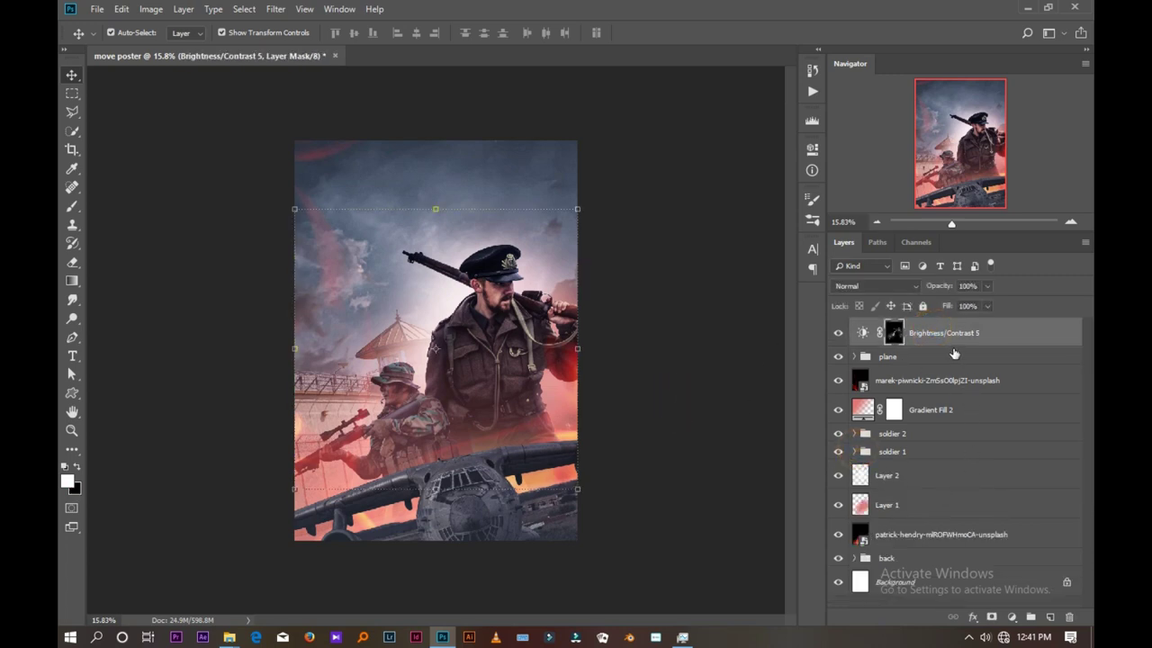
left_click(1012, 618)
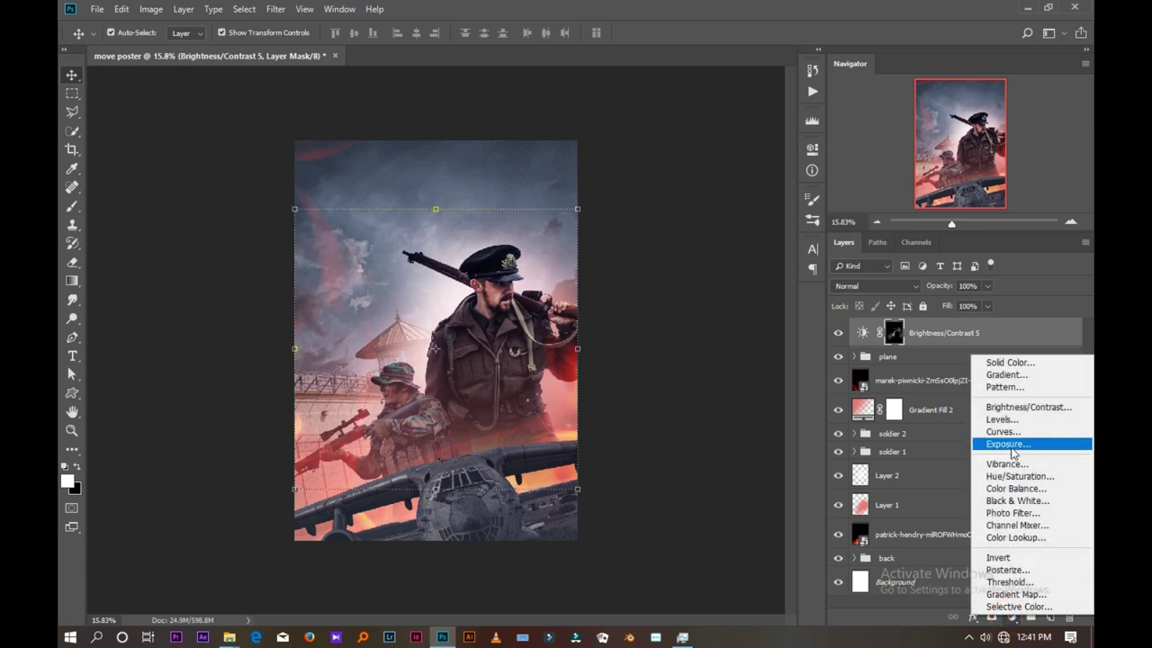
- Add a Color Balance layer setting midtones to cyan -12 and magenta -30, shifted toward blue
left_click(1002, 493)
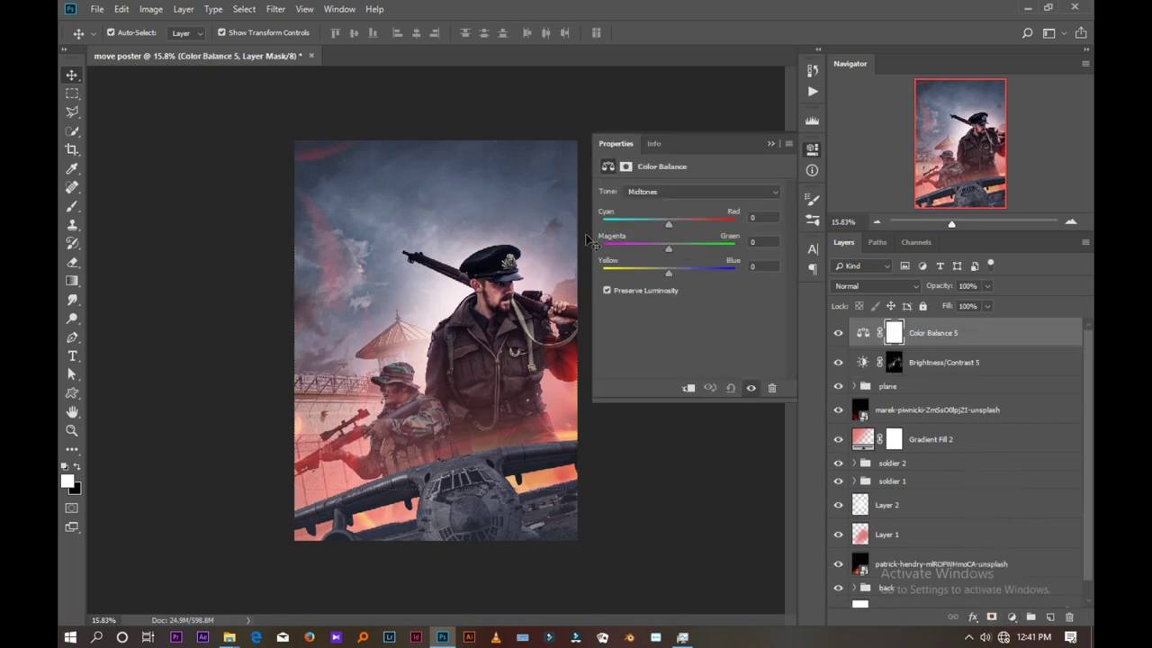
left_click_drag(667, 225, 662, 227)
left_click_drag(666, 253, 662, 253)
left_click_drag(671, 274, 676, 274)
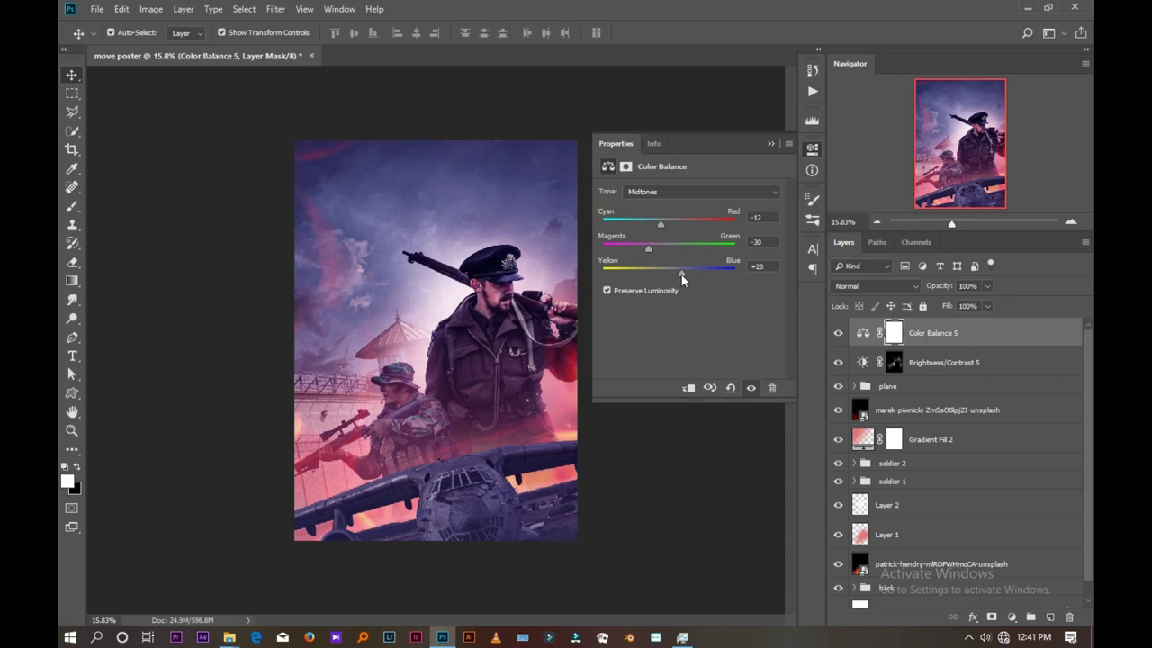
- Push the midtones further to +27 blue, comparing the poster with and without the shift
left_click(837, 333)
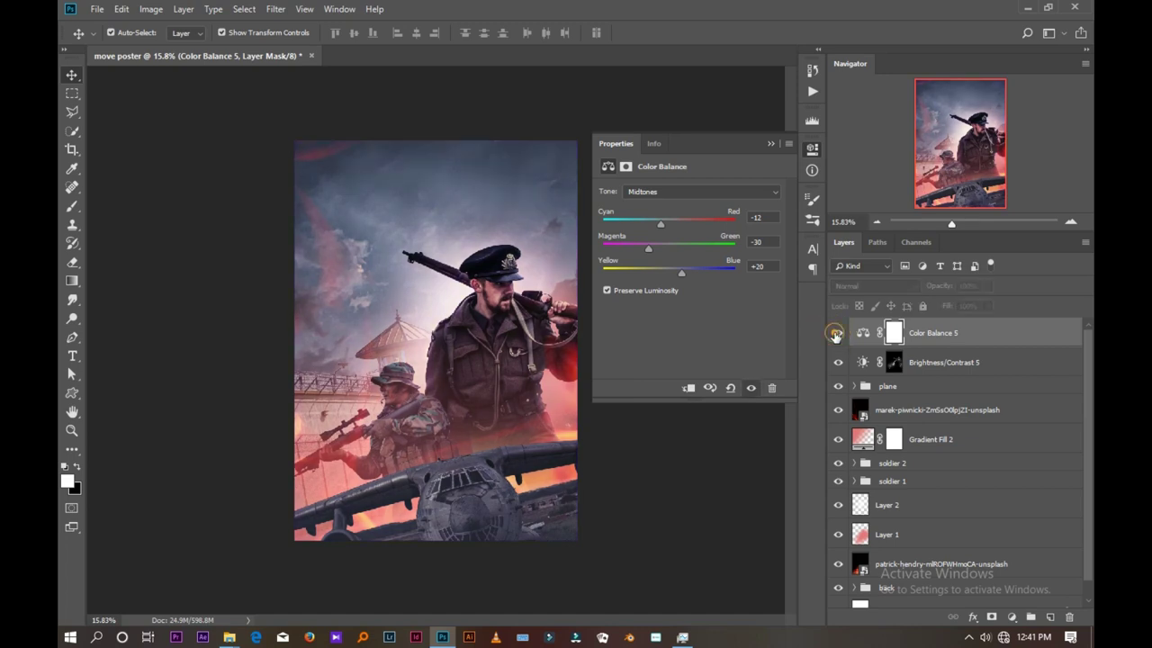
left_click(837, 333)
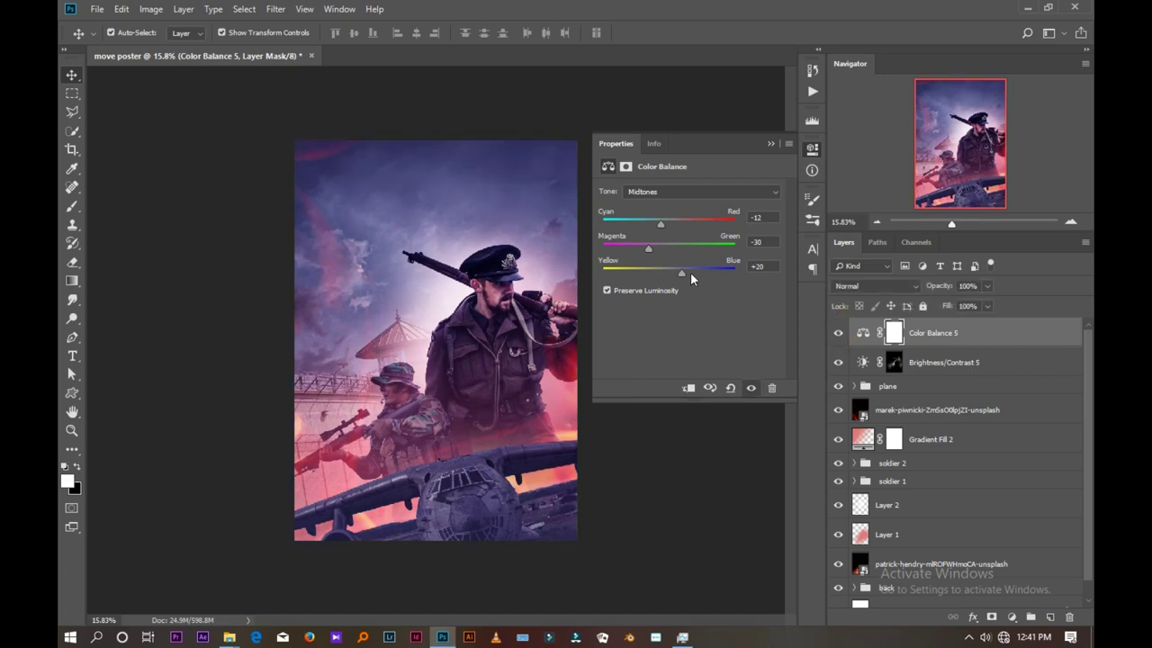
left_click(690, 274)
left_click(837, 334)
left_click(471, 510)
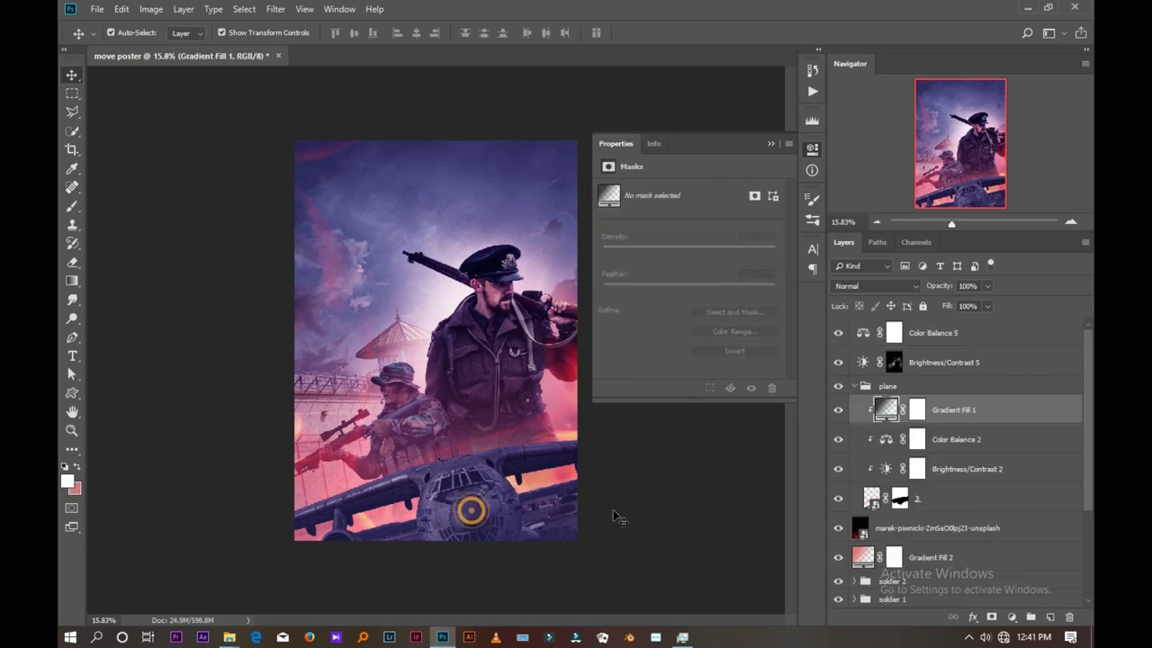
- Set Gradient Fill 1's left stop to a salmon colour sampled from the poster
double_click(886, 409)
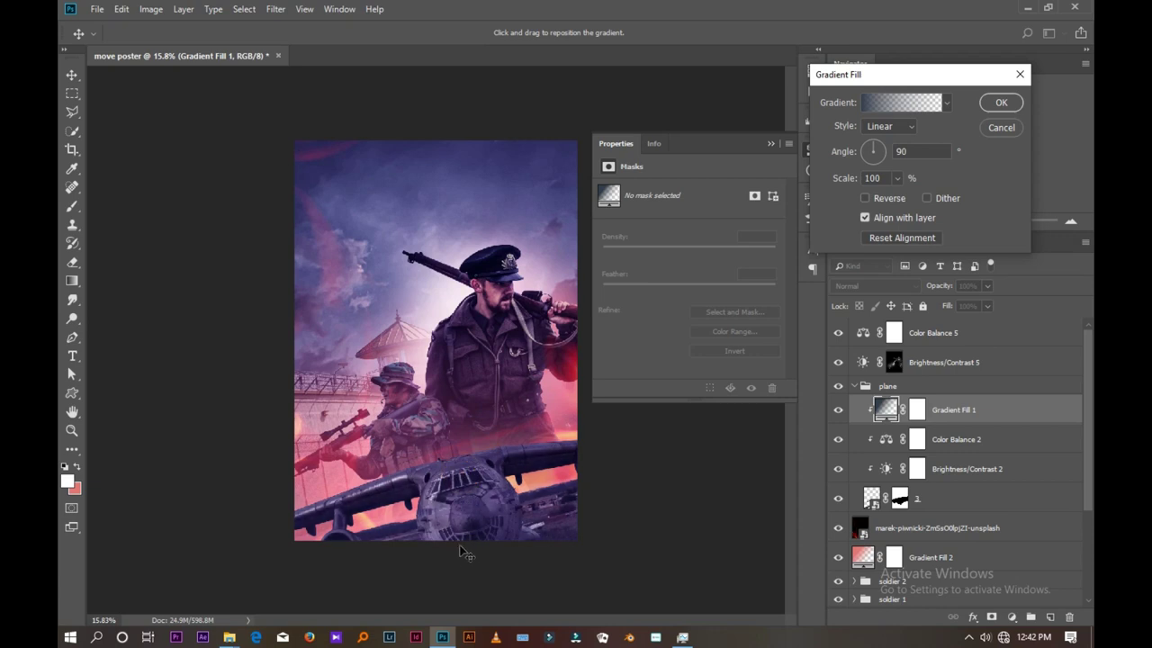
left_click(903, 104)
left_click(546, 305)
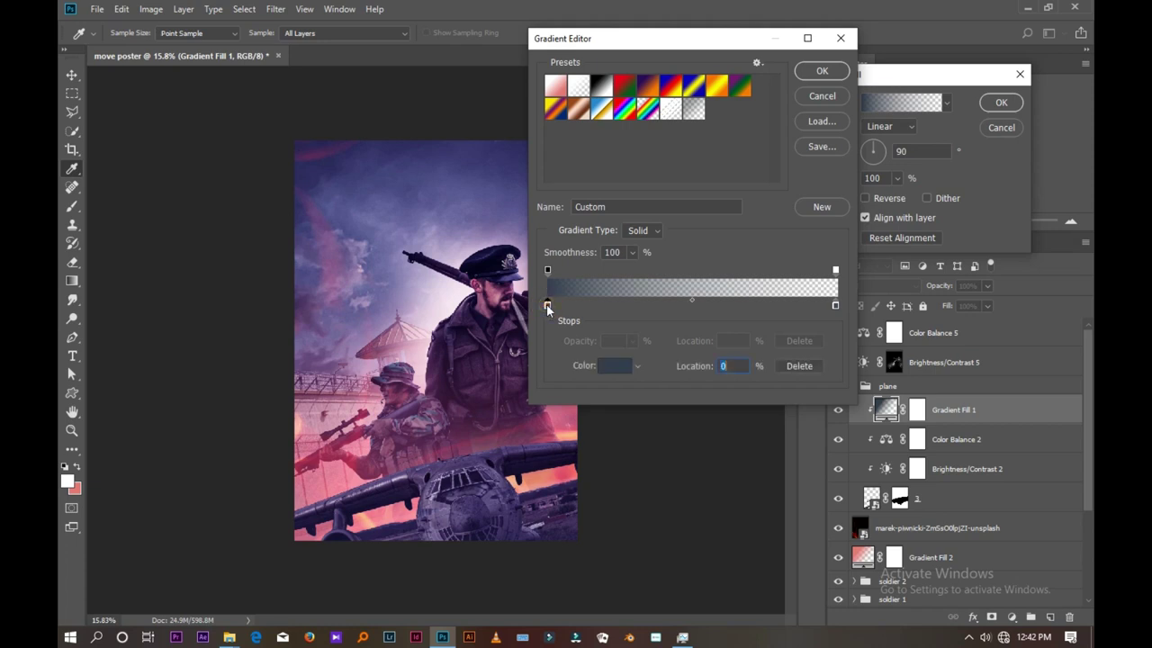
left_click(529, 477)
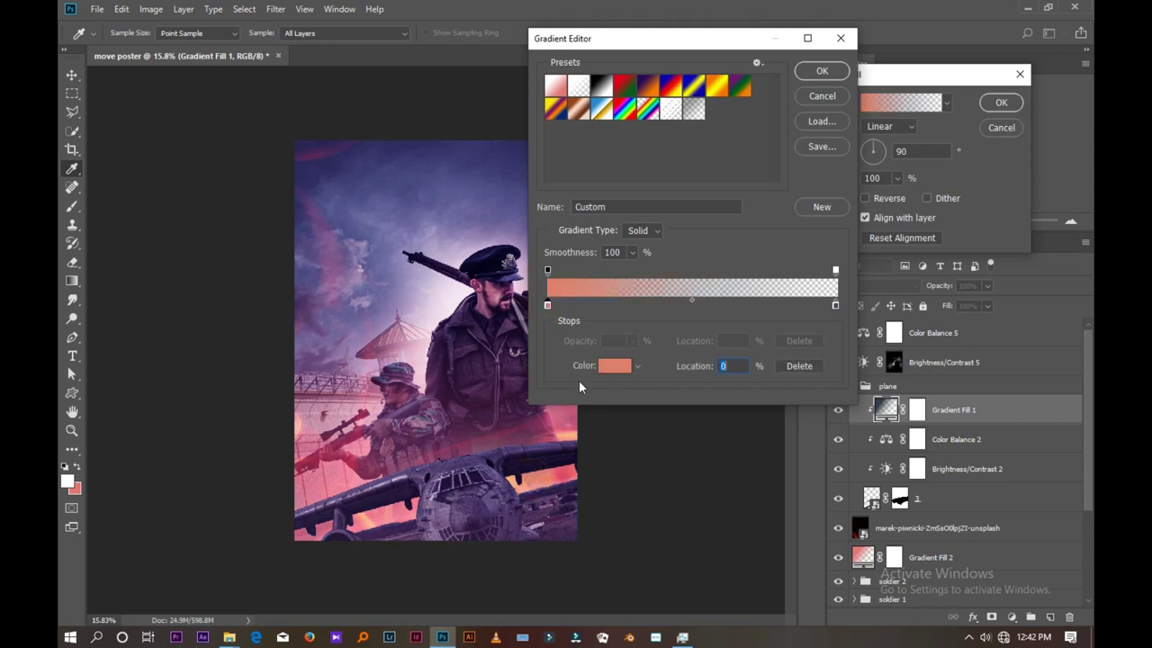
- Set the gradient's right stop to a soft grey (646e7a)
double_click(835, 306)
left_click(535, 470)
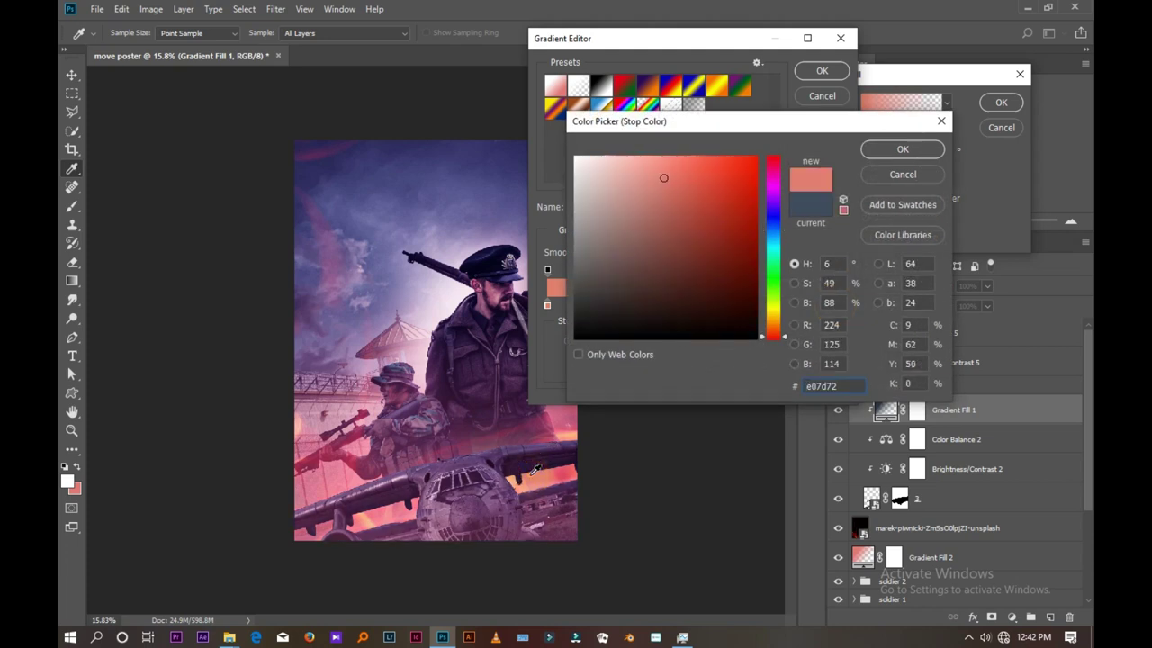
left_click(803, 197)
left_click_drag(627, 273, 605, 251)
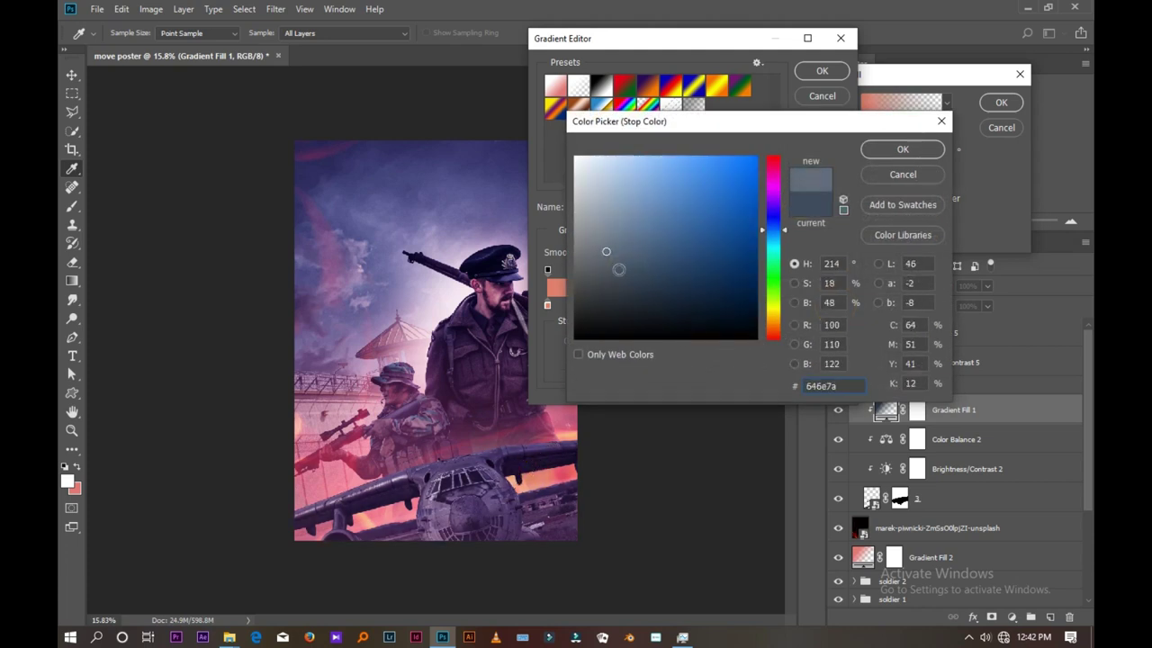
left_click(902, 149)
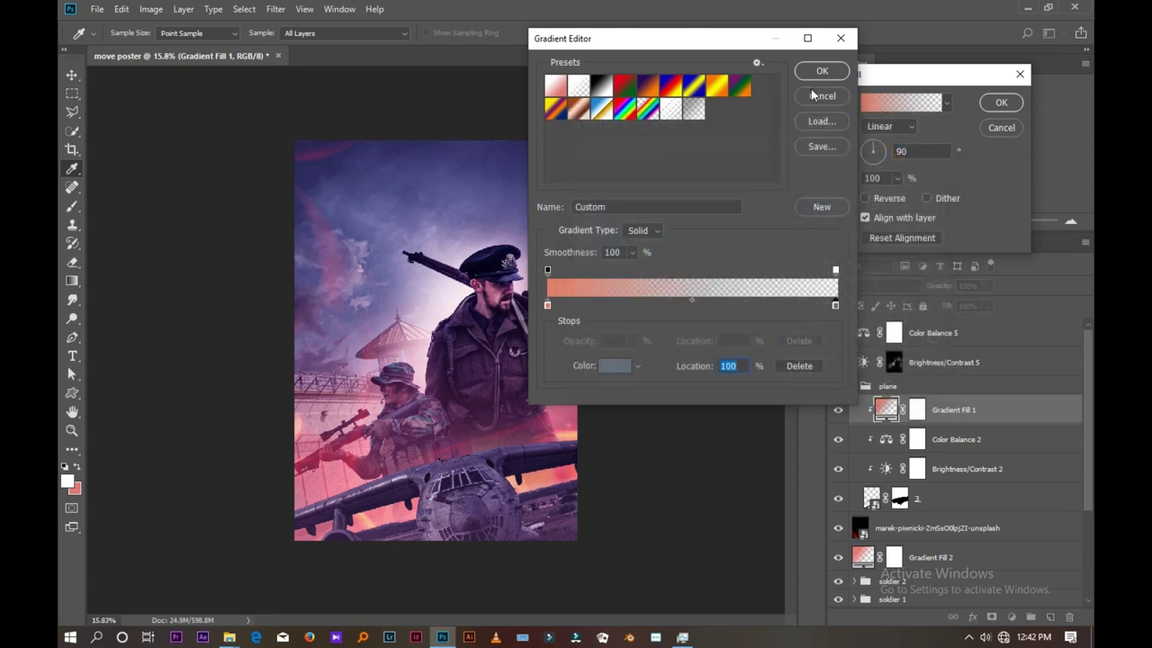
- Add a colour stop at 52%, move the midpoint to 44%, and apply the gradient
left_click_drag(691, 300, 645, 306)
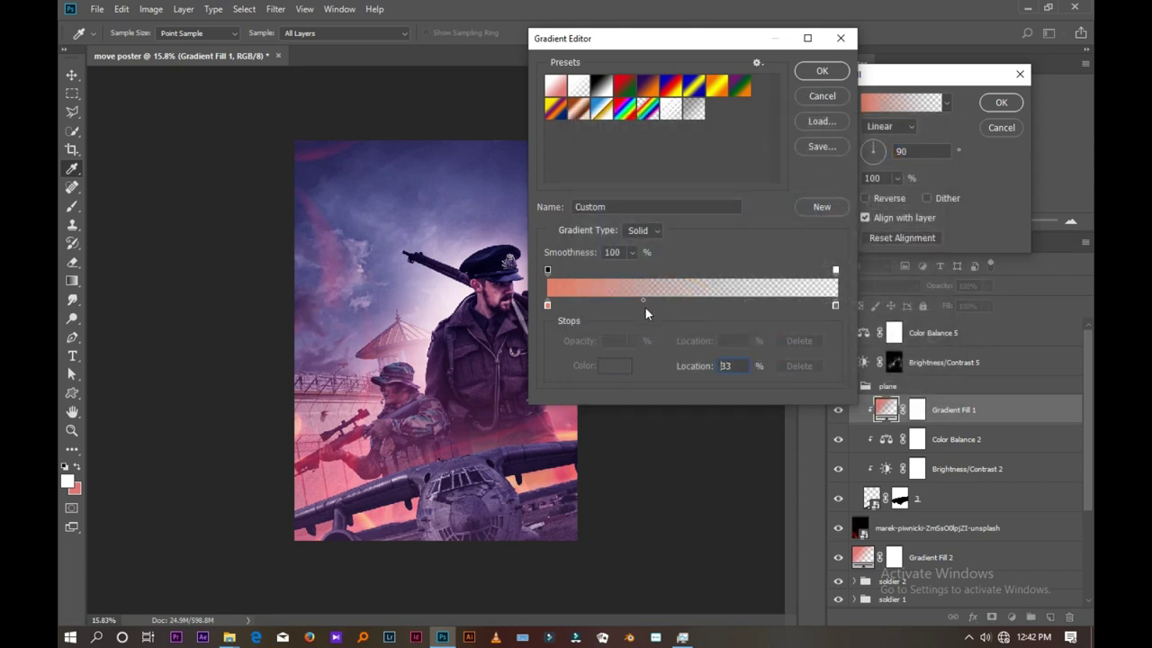
left_click(725, 306)
left_click_drag(723, 306, 696, 306)
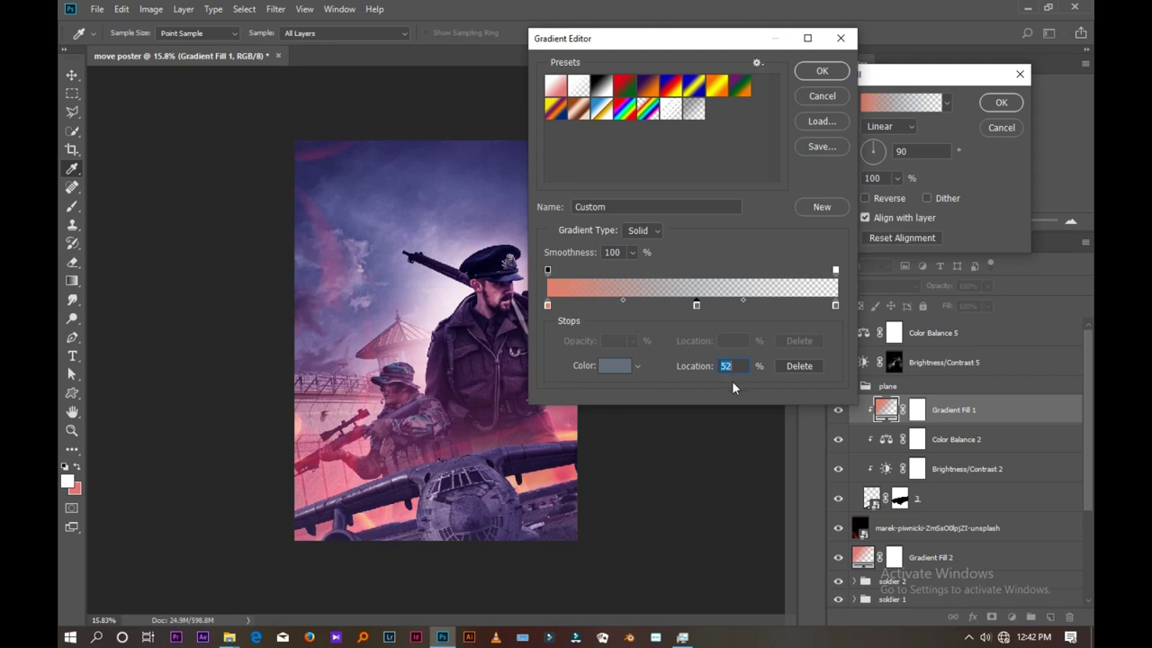
type("100")
left_click_drag(642, 300, 772, 306)
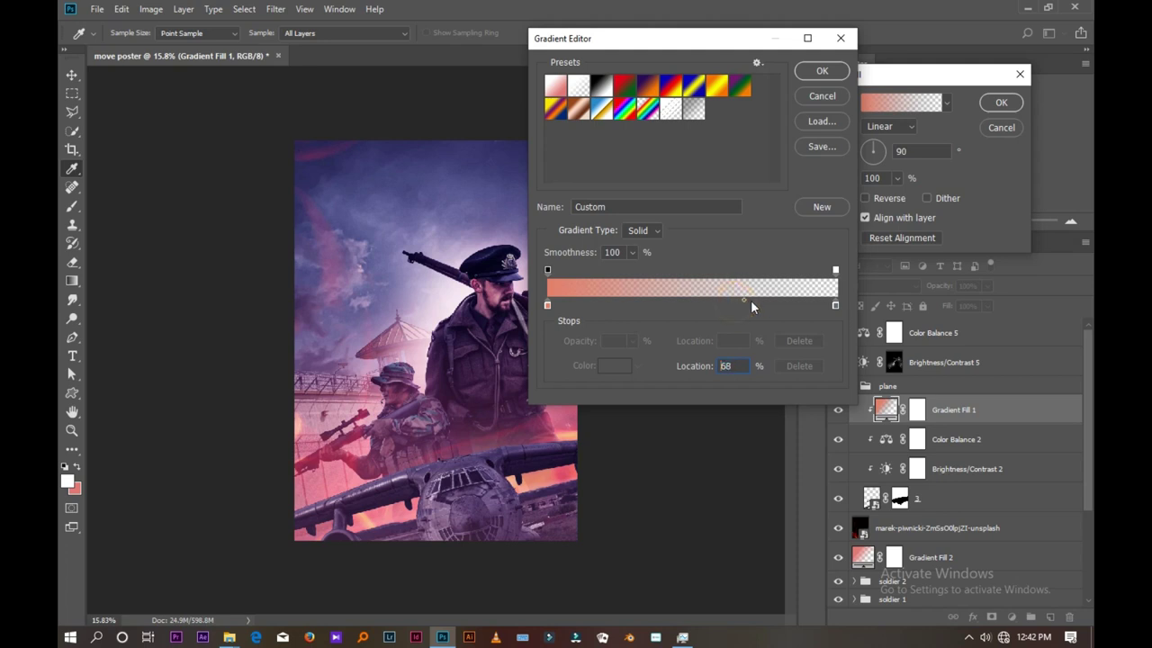
left_click(810, 71)
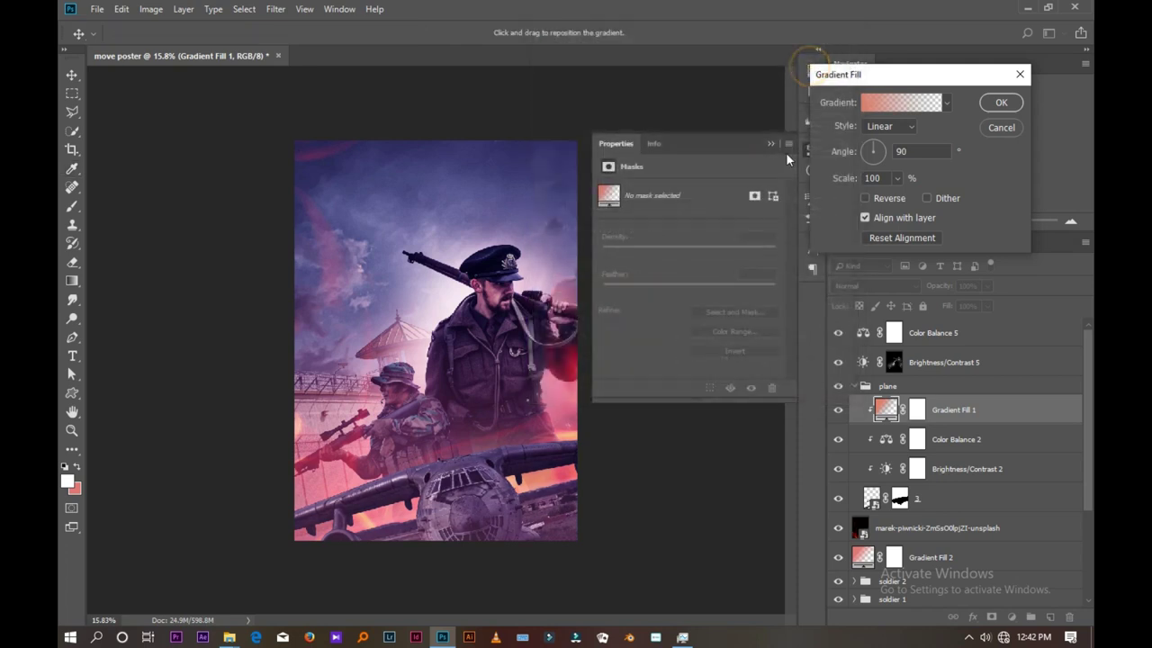
left_click(1005, 104)
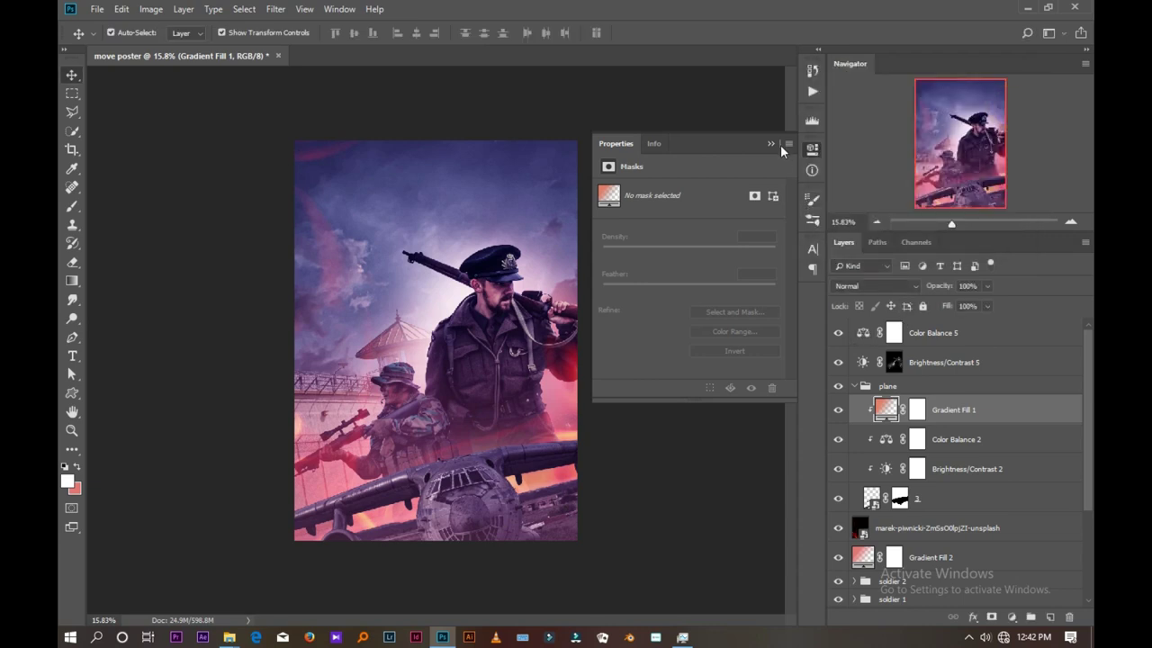
- Close the properties panel, collapse the plane group, and select Brightness/Contrast 5
left_click(770, 144)
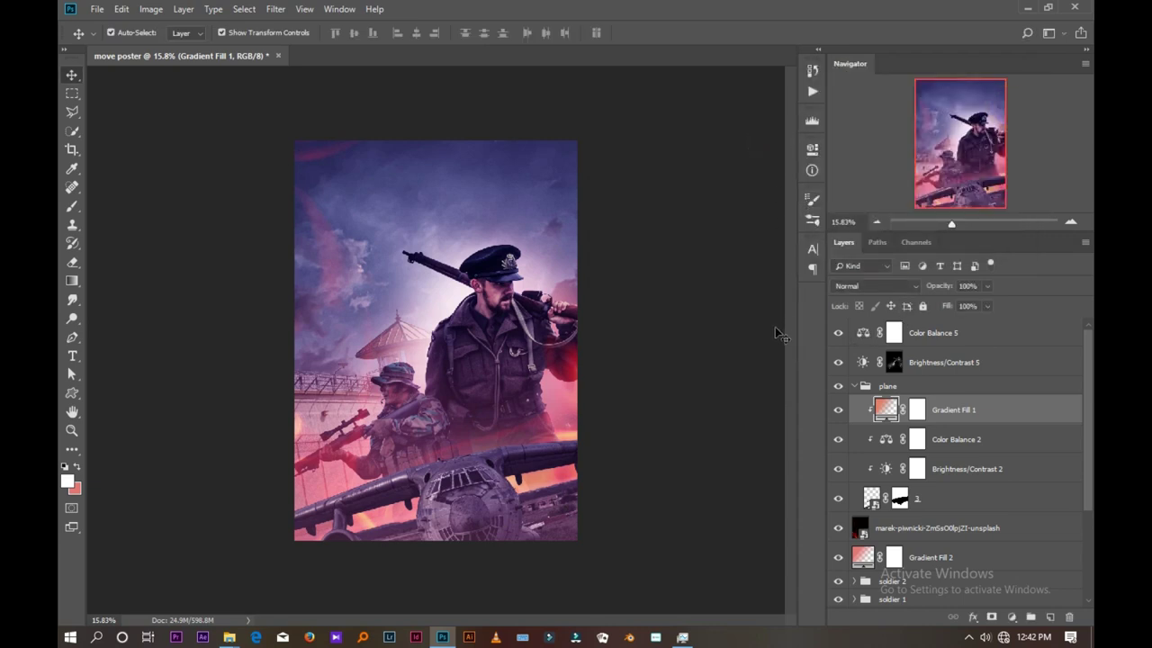
left_click(854, 385)
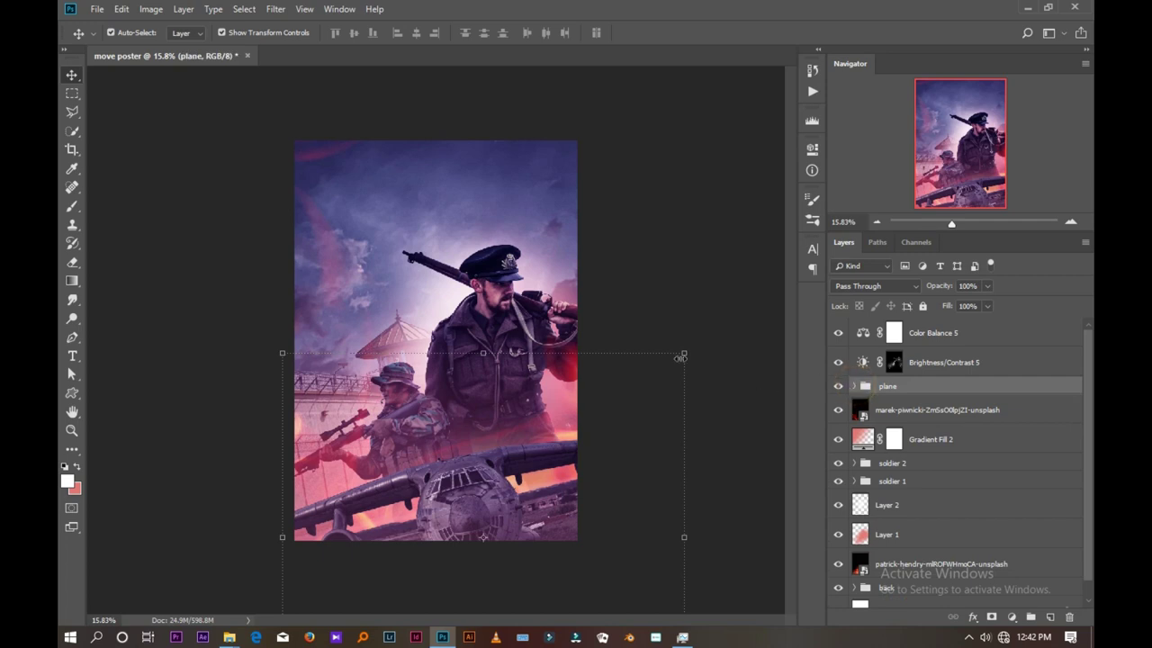
left_click(660, 256)
left_click(948, 334)
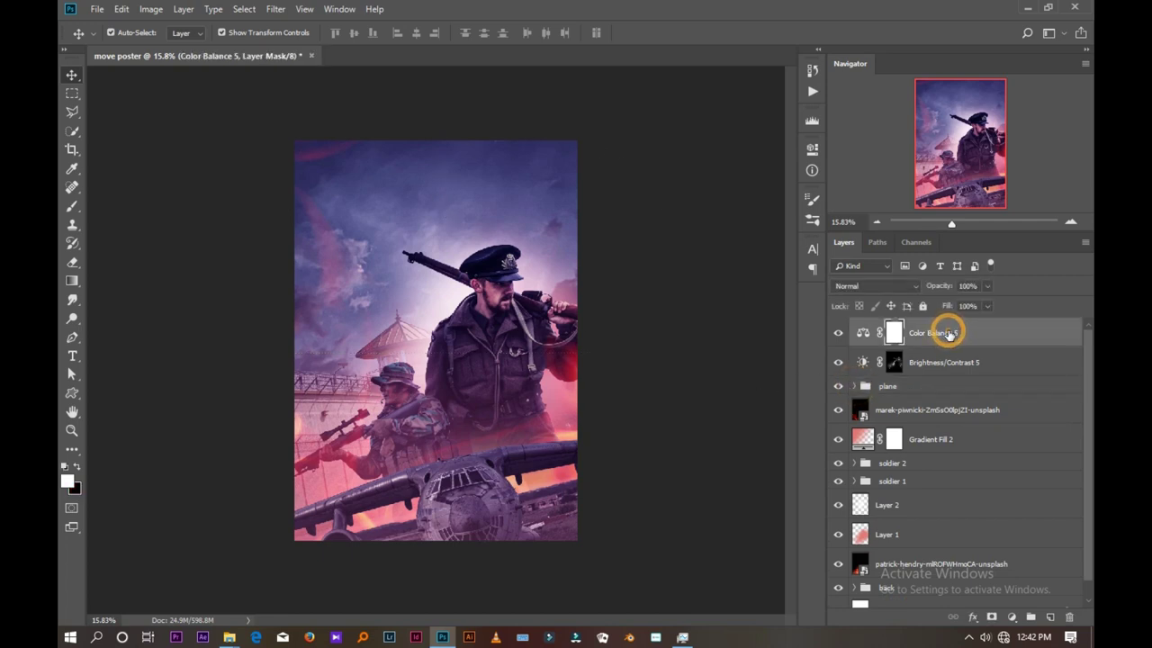
left_click(927, 360)
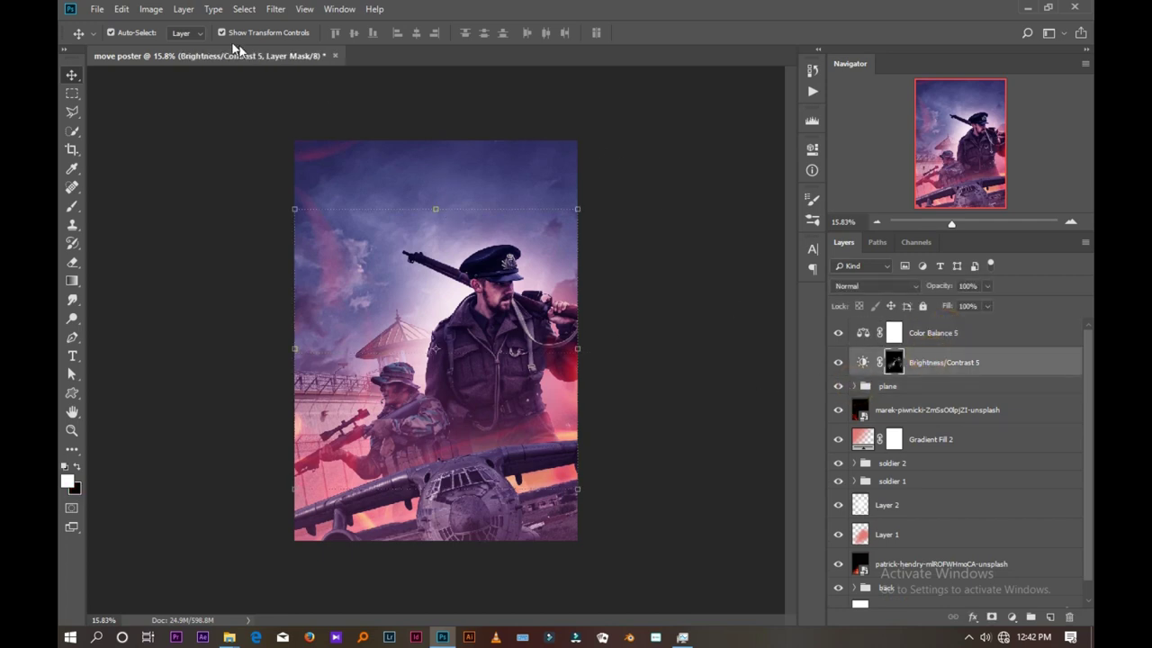
- Place Embedded the QUIZE title layout file '2' onto the poster
left_click(99, 11)
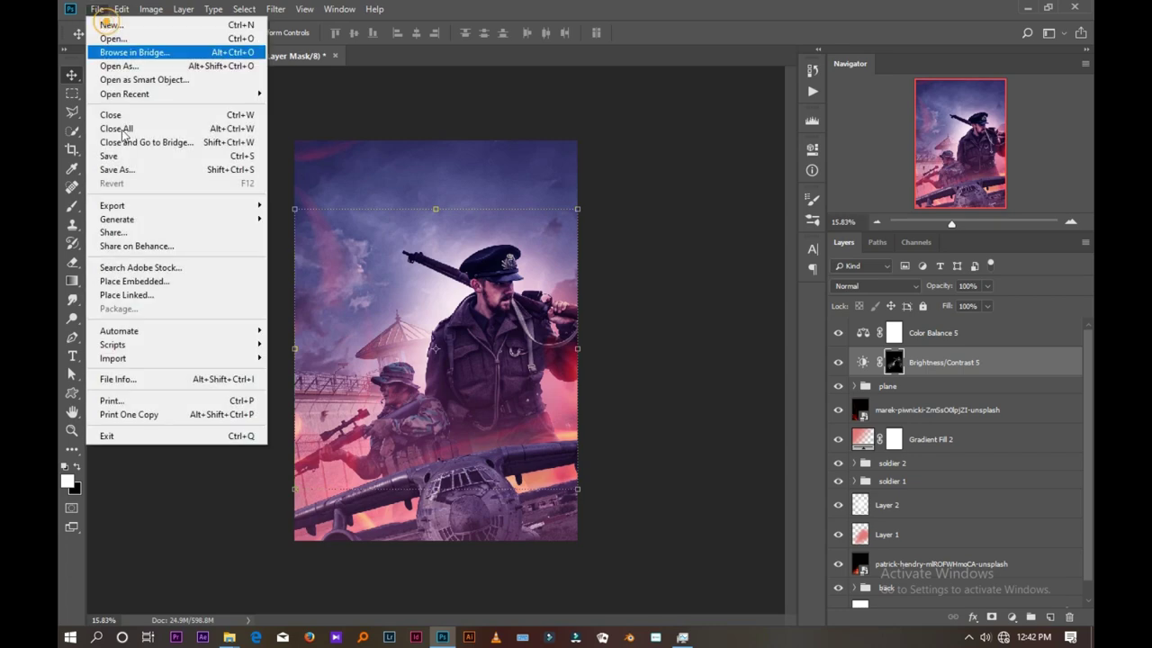
left_click(151, 282)
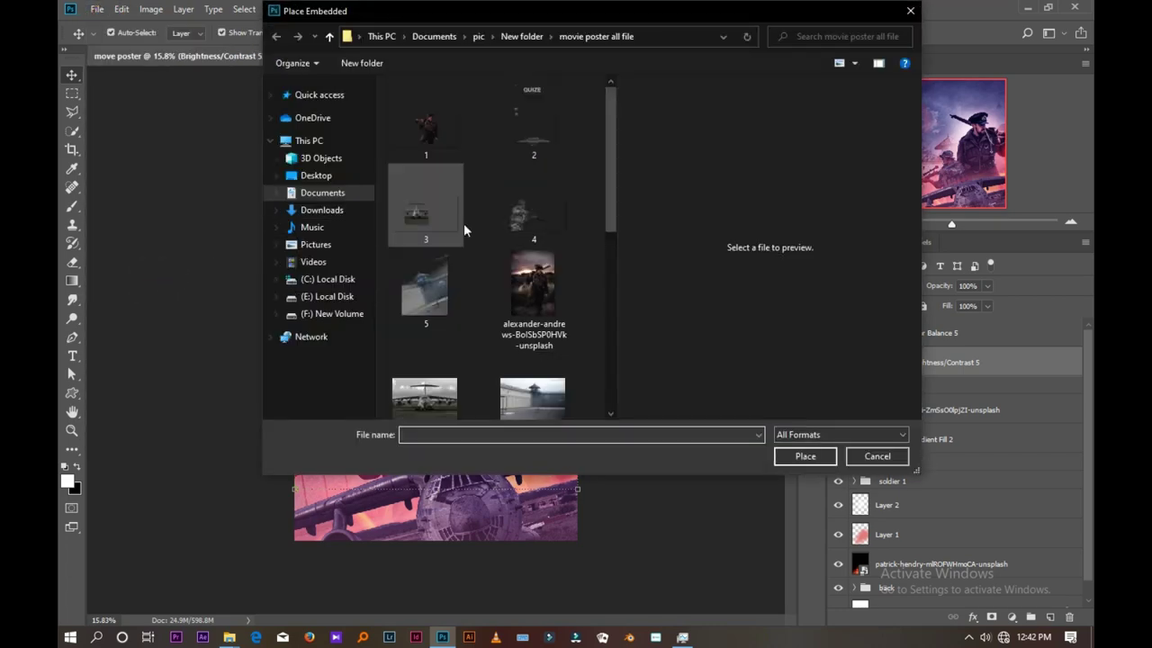
scroll(474, 238, "down", 10)
scroll(474, 238, "down", 2)
scroll(474, 238, "up", 2)
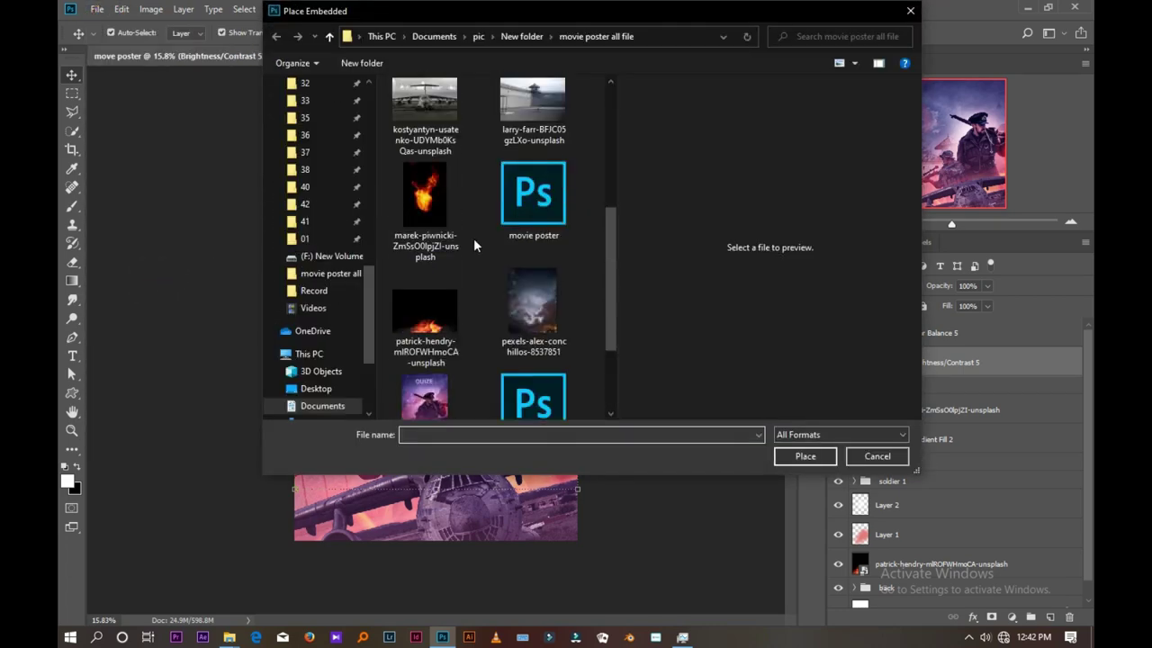
scroll(473, 238, "up", 3)
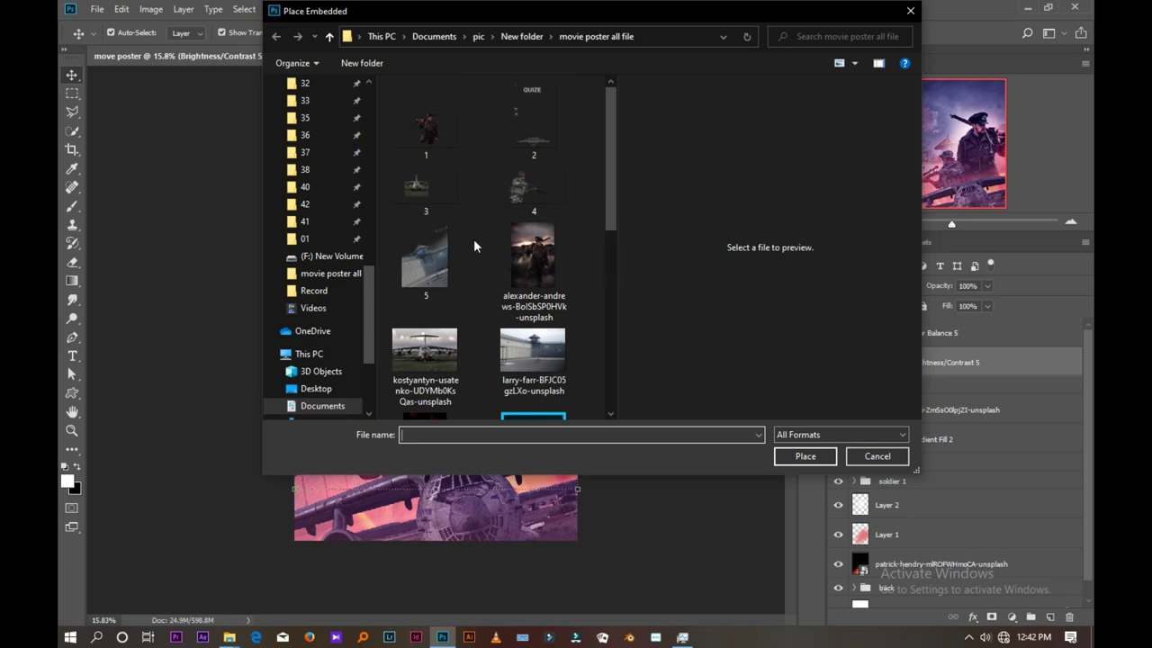
left_click(534, 142)
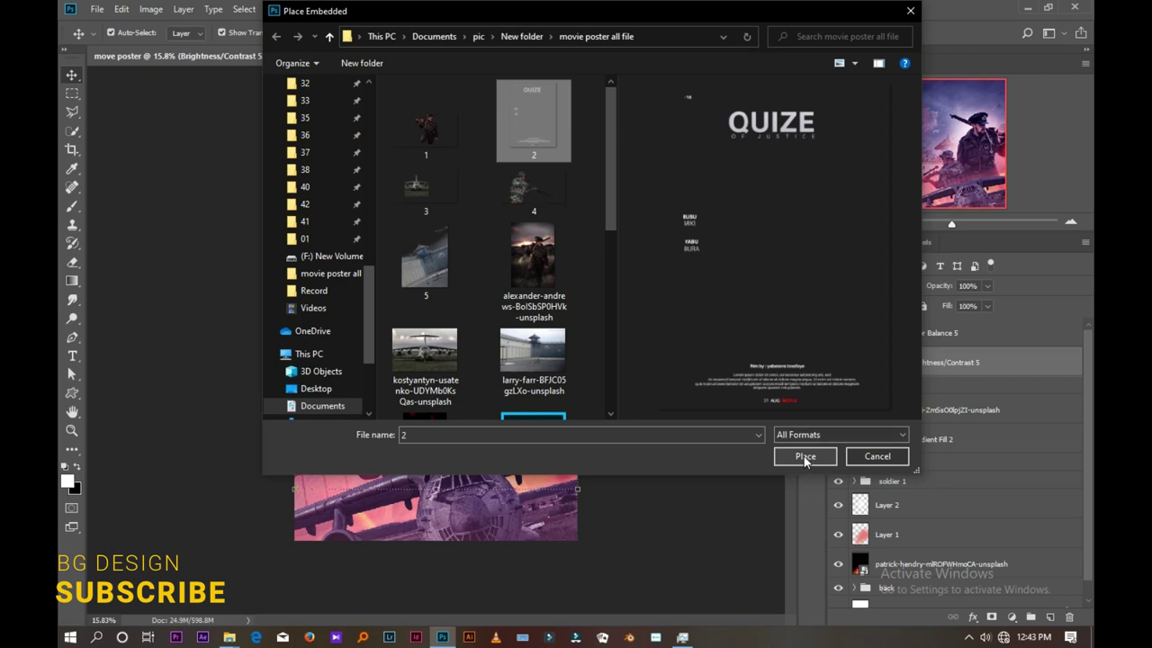
left_click(803, 457)
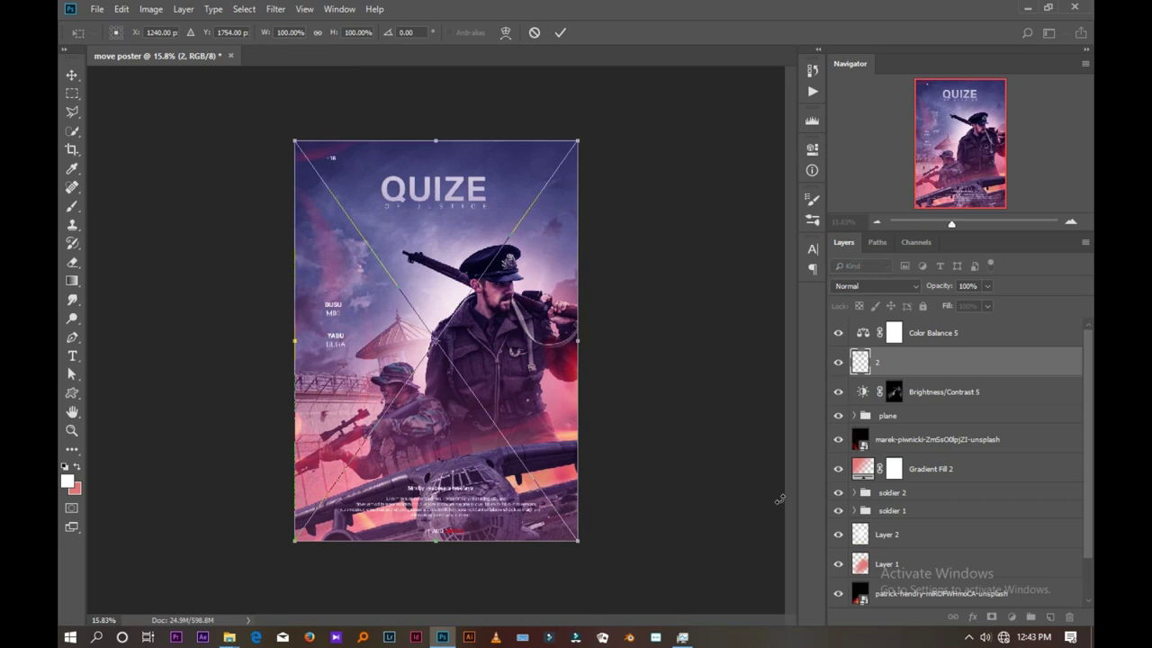
- Commit the title layout and stamp all visible layers into Layer 3 above Color Balance 5
left_click(560, 32)
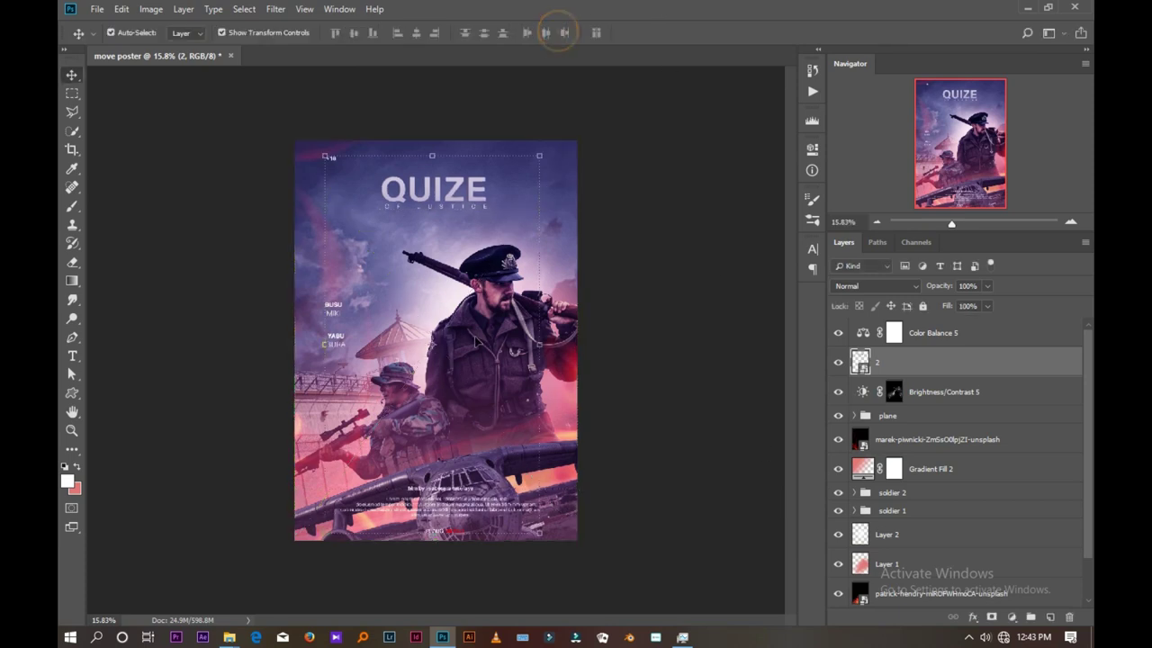
left_click(634, 351)
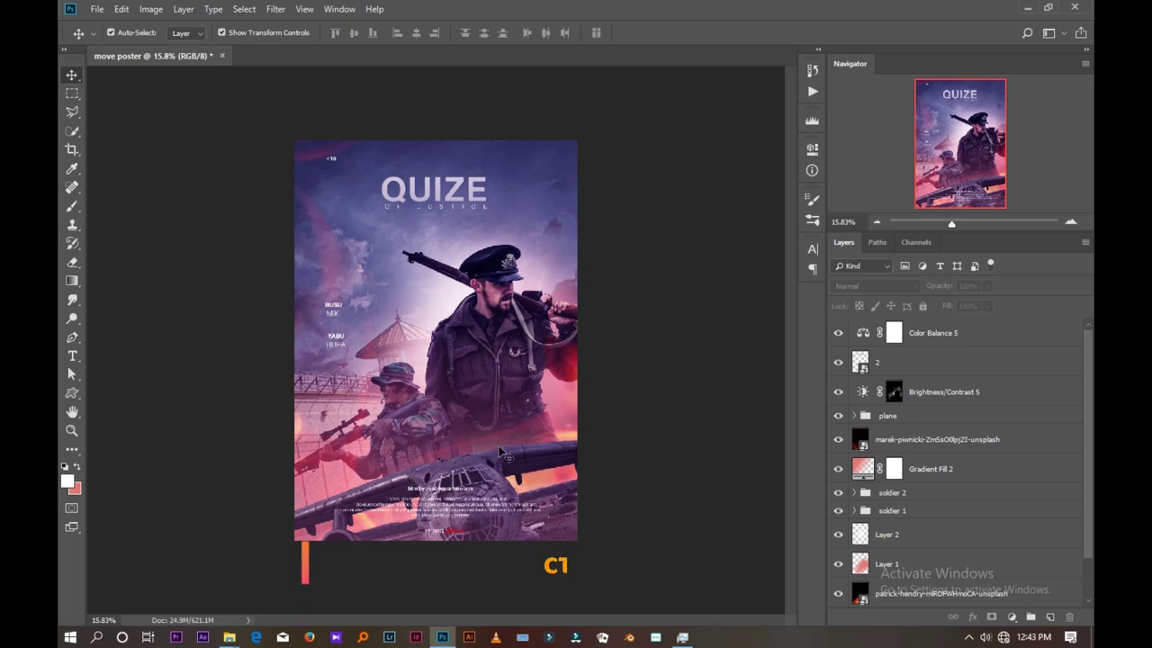
left_click(959, 342)
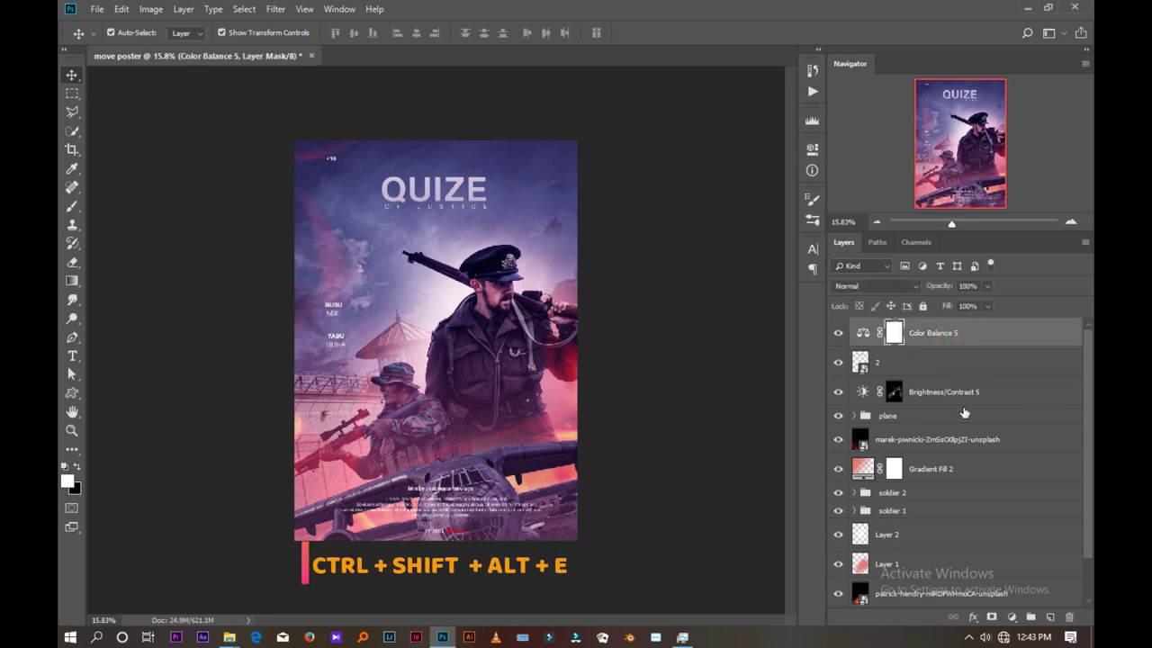
left_click_drag(964, 412, 962, 404)
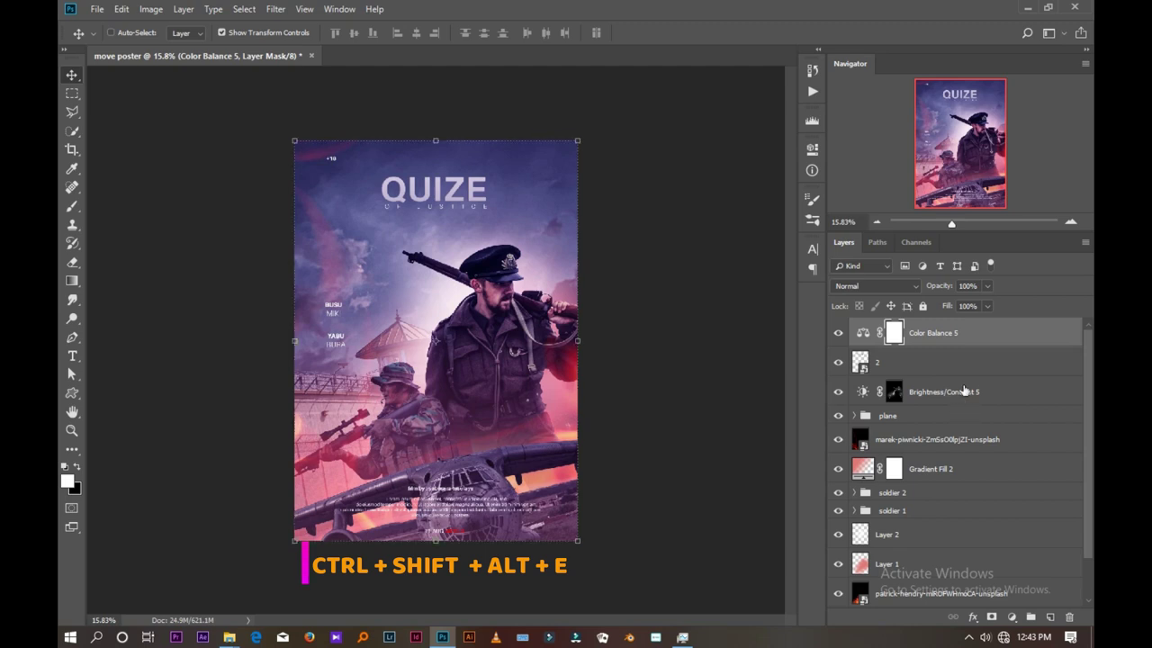
key("ctrl+shift+alt+e")
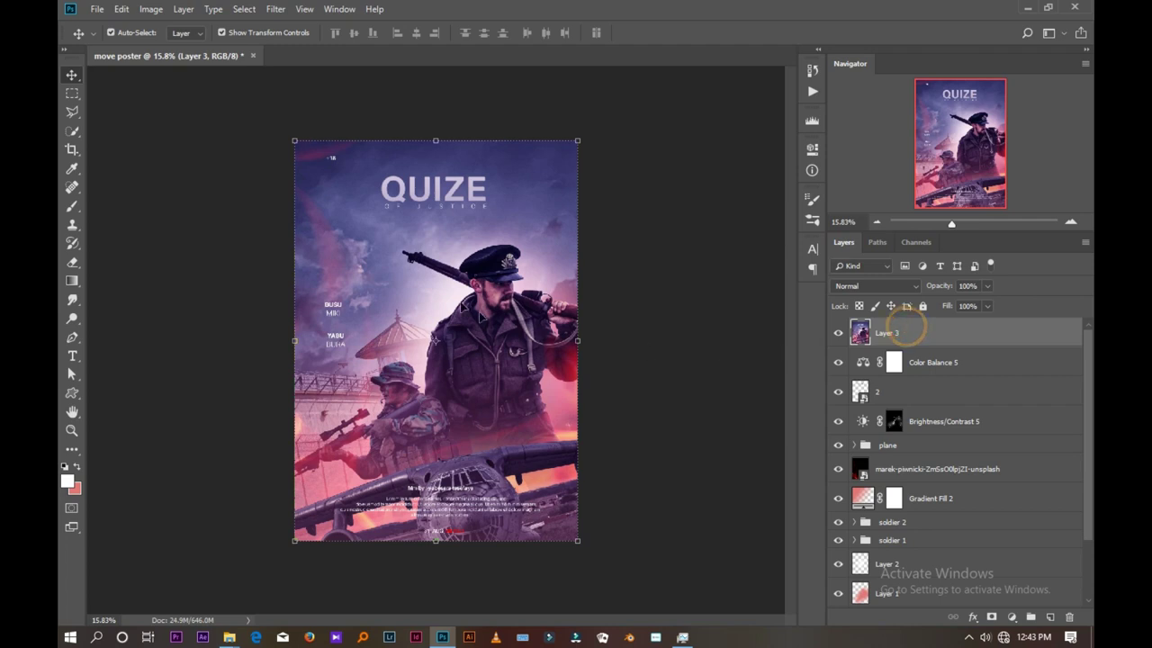
- In Camera Raw, set Contrast +26, Highlights +40, Shadows +49, Whites -34, Blacks -32, Texture +29
left_click(276, 11)
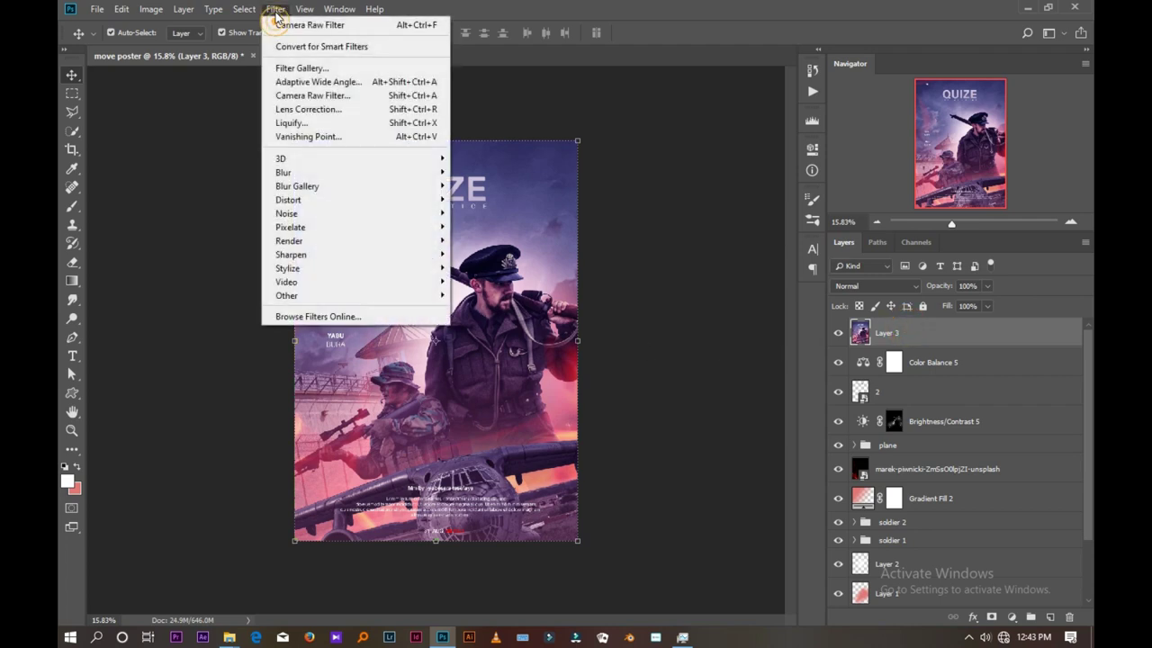
left_click(295, 97)
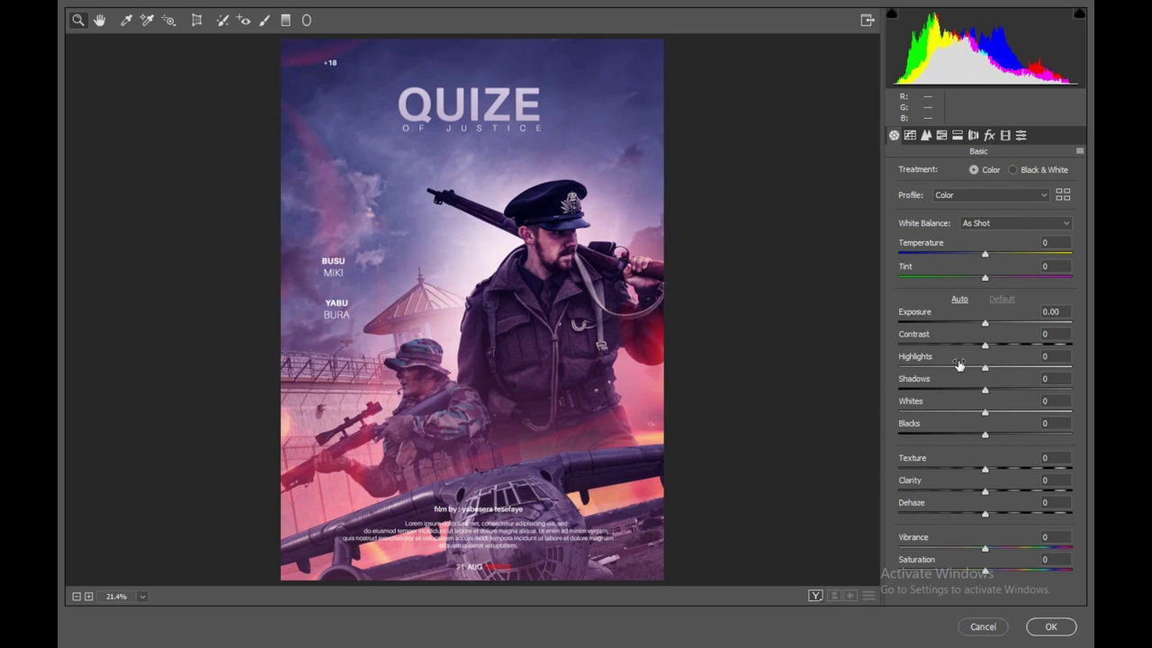
left_click_drag(985, 322, 973, 324)
type("0")
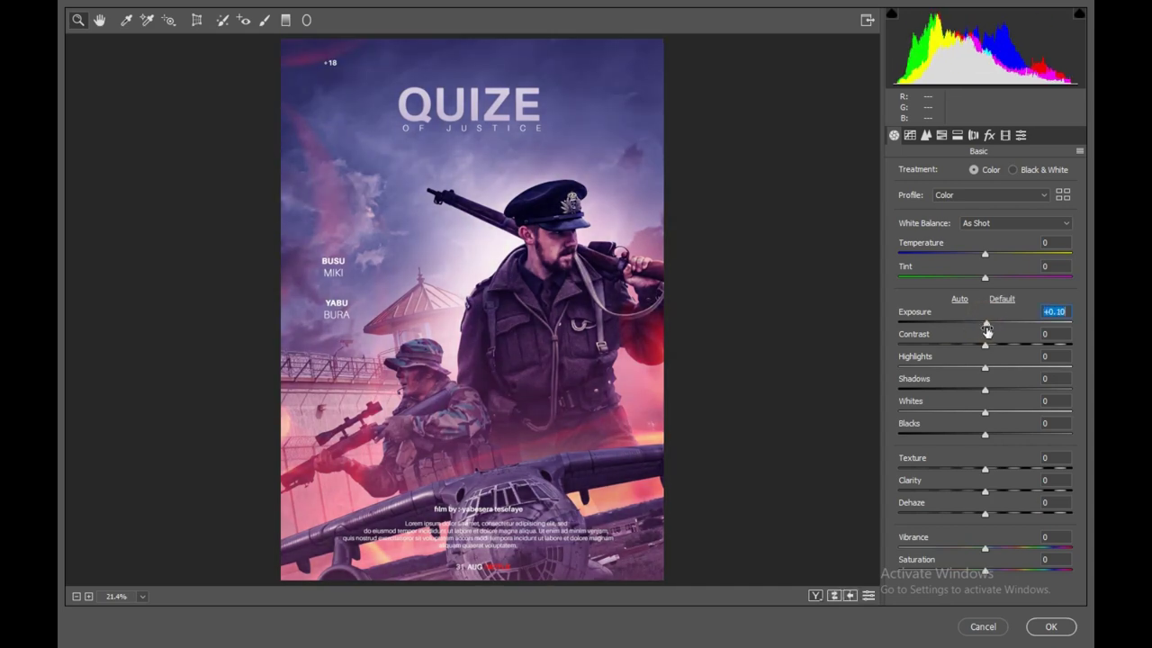
key("Tab")
type("26")
key("Tab")
type("40")
left_click(985, 412)
type("-34")
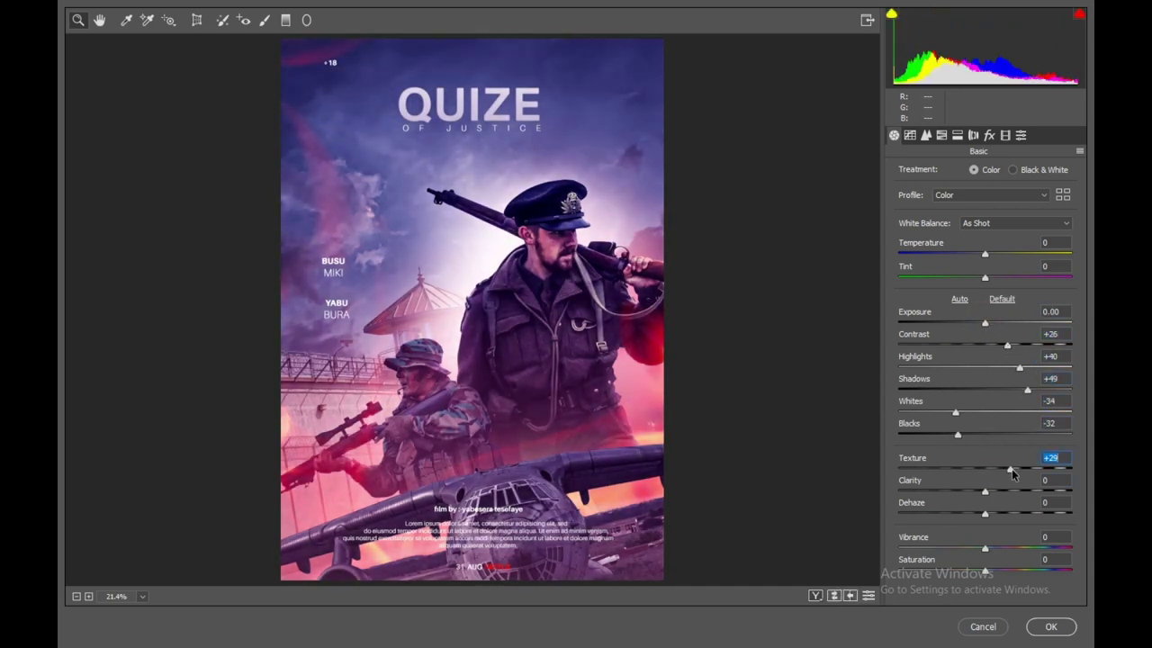
type("\t-32\t23\t13\t\t23\t-3")
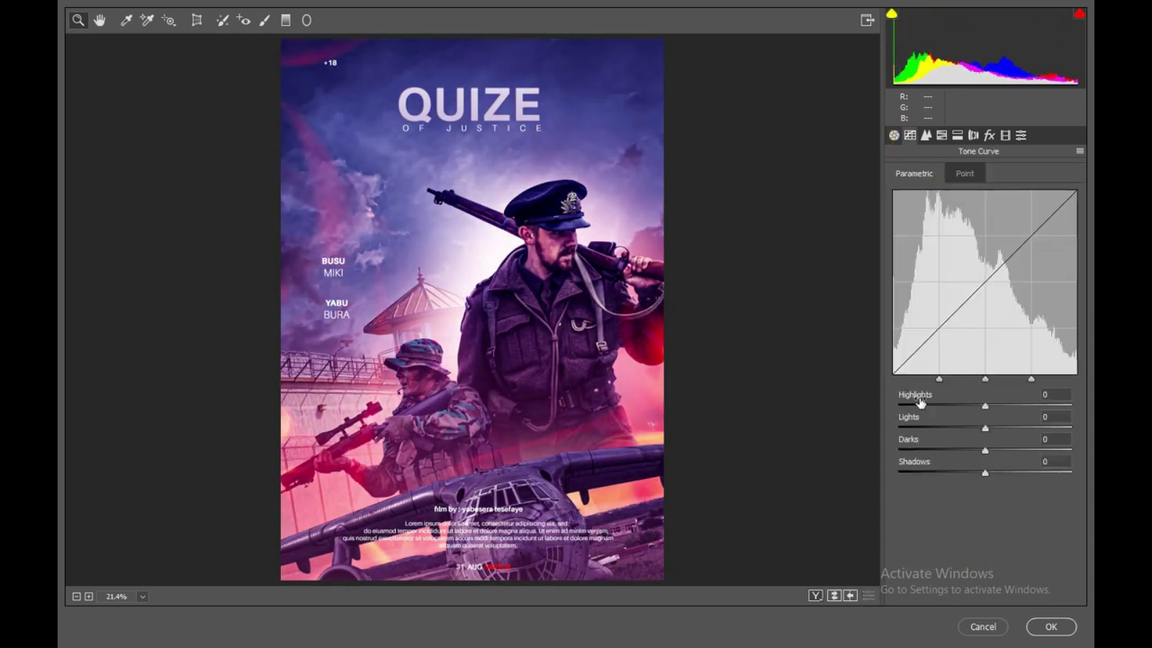